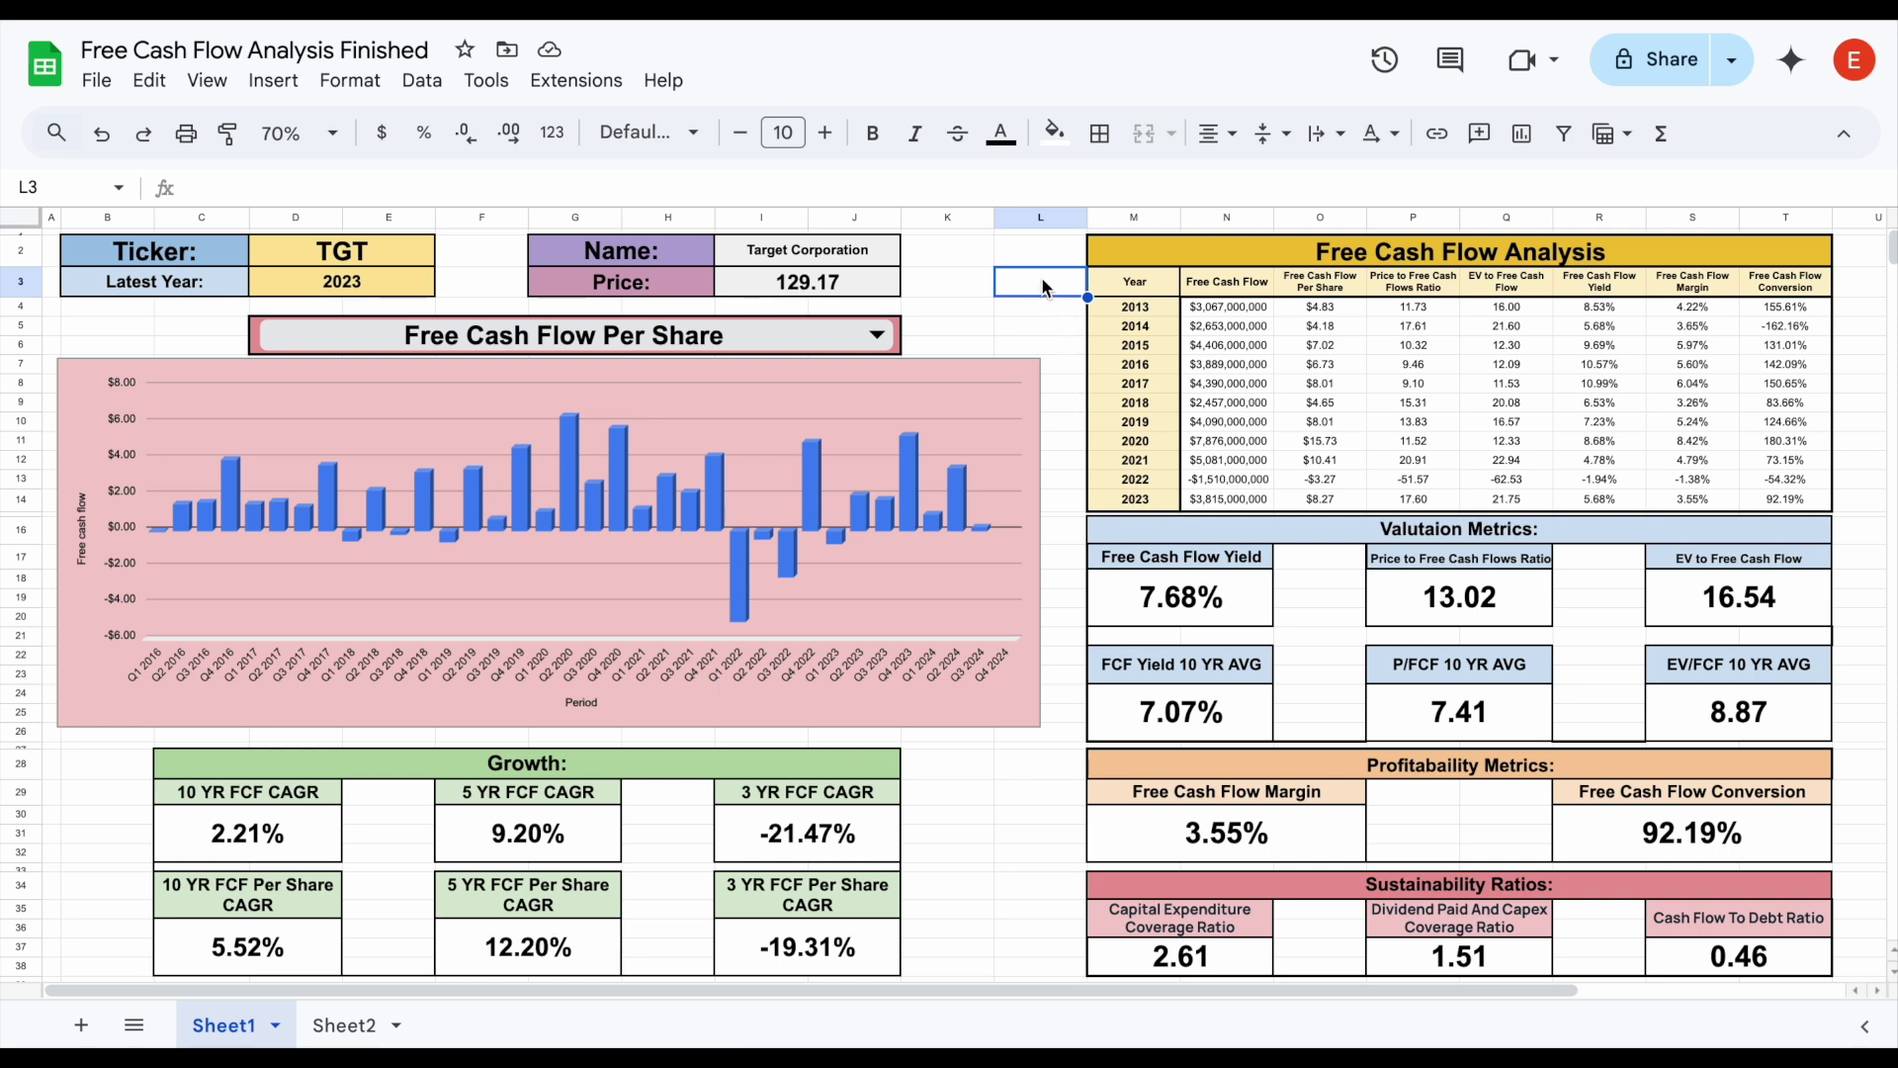
- Set the dashboard's ticker to V and the latest year to 2024
left_click(322, 255)
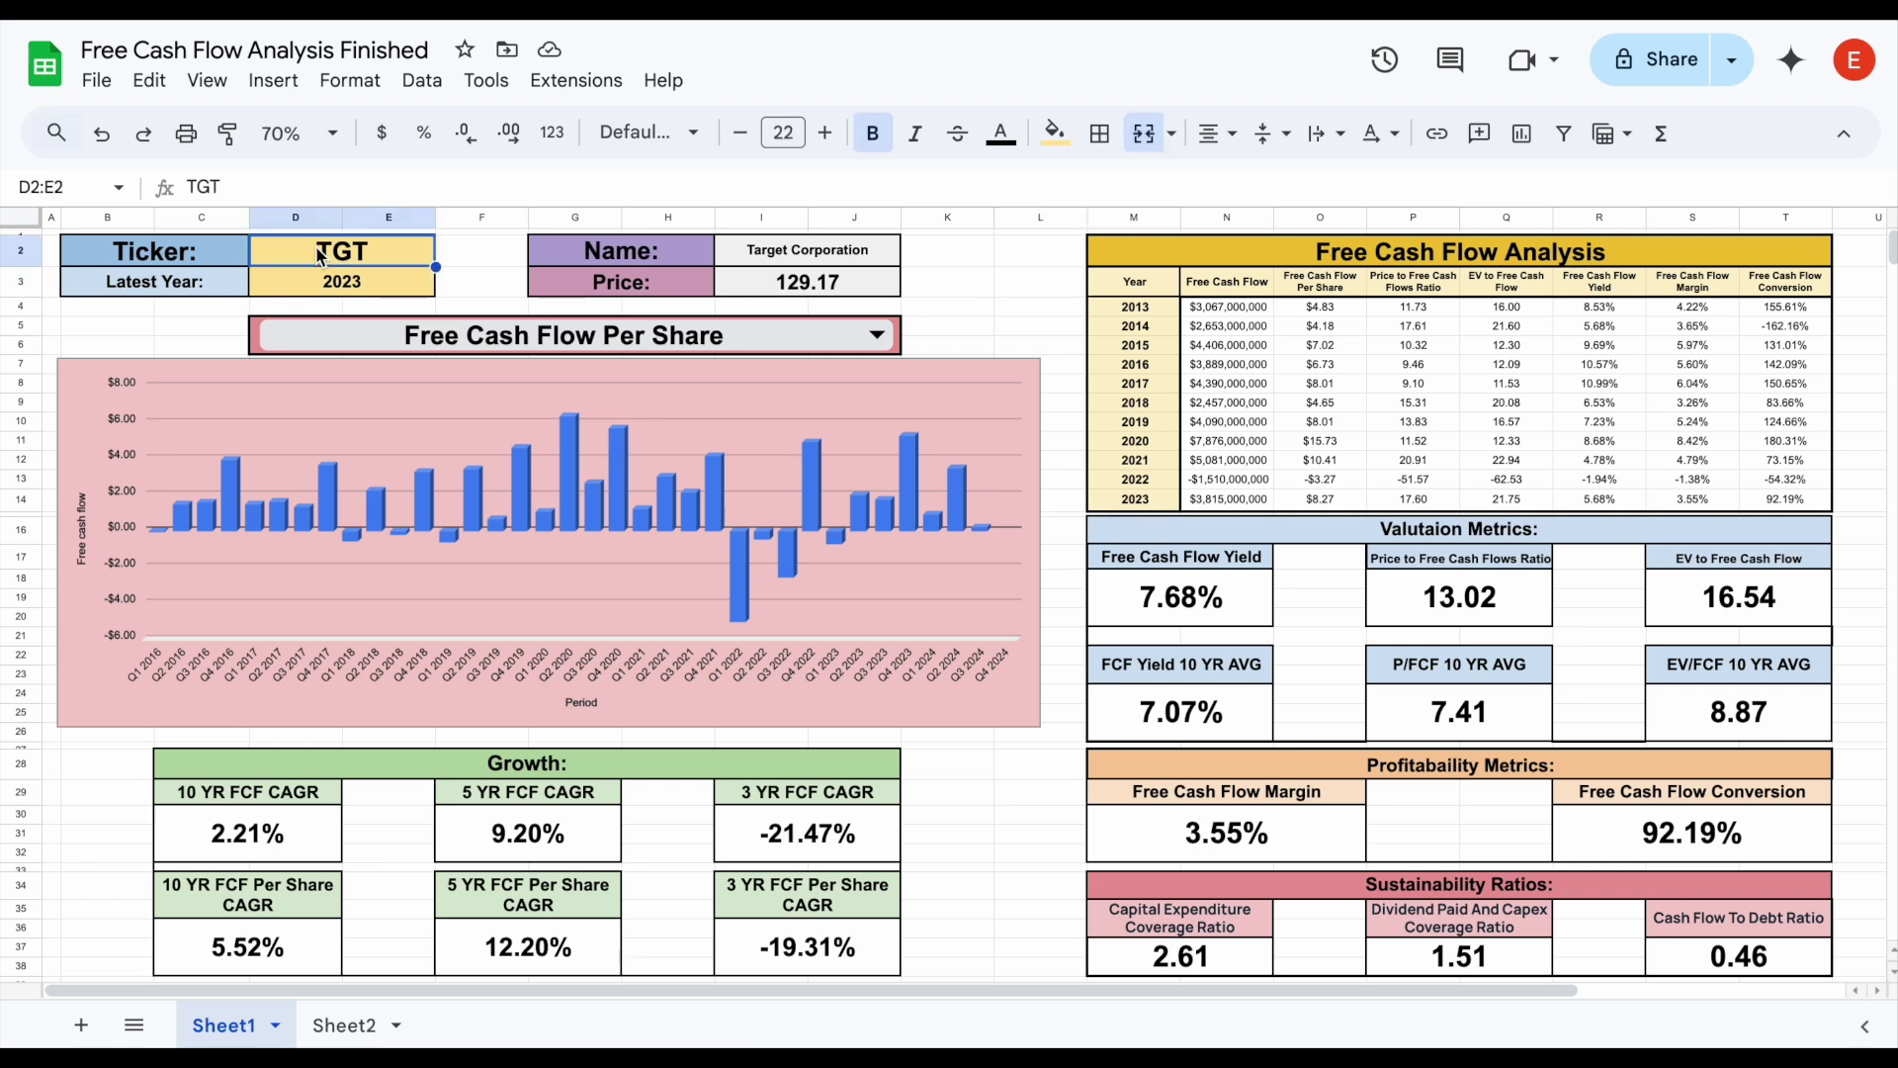
left_click(375, 282)
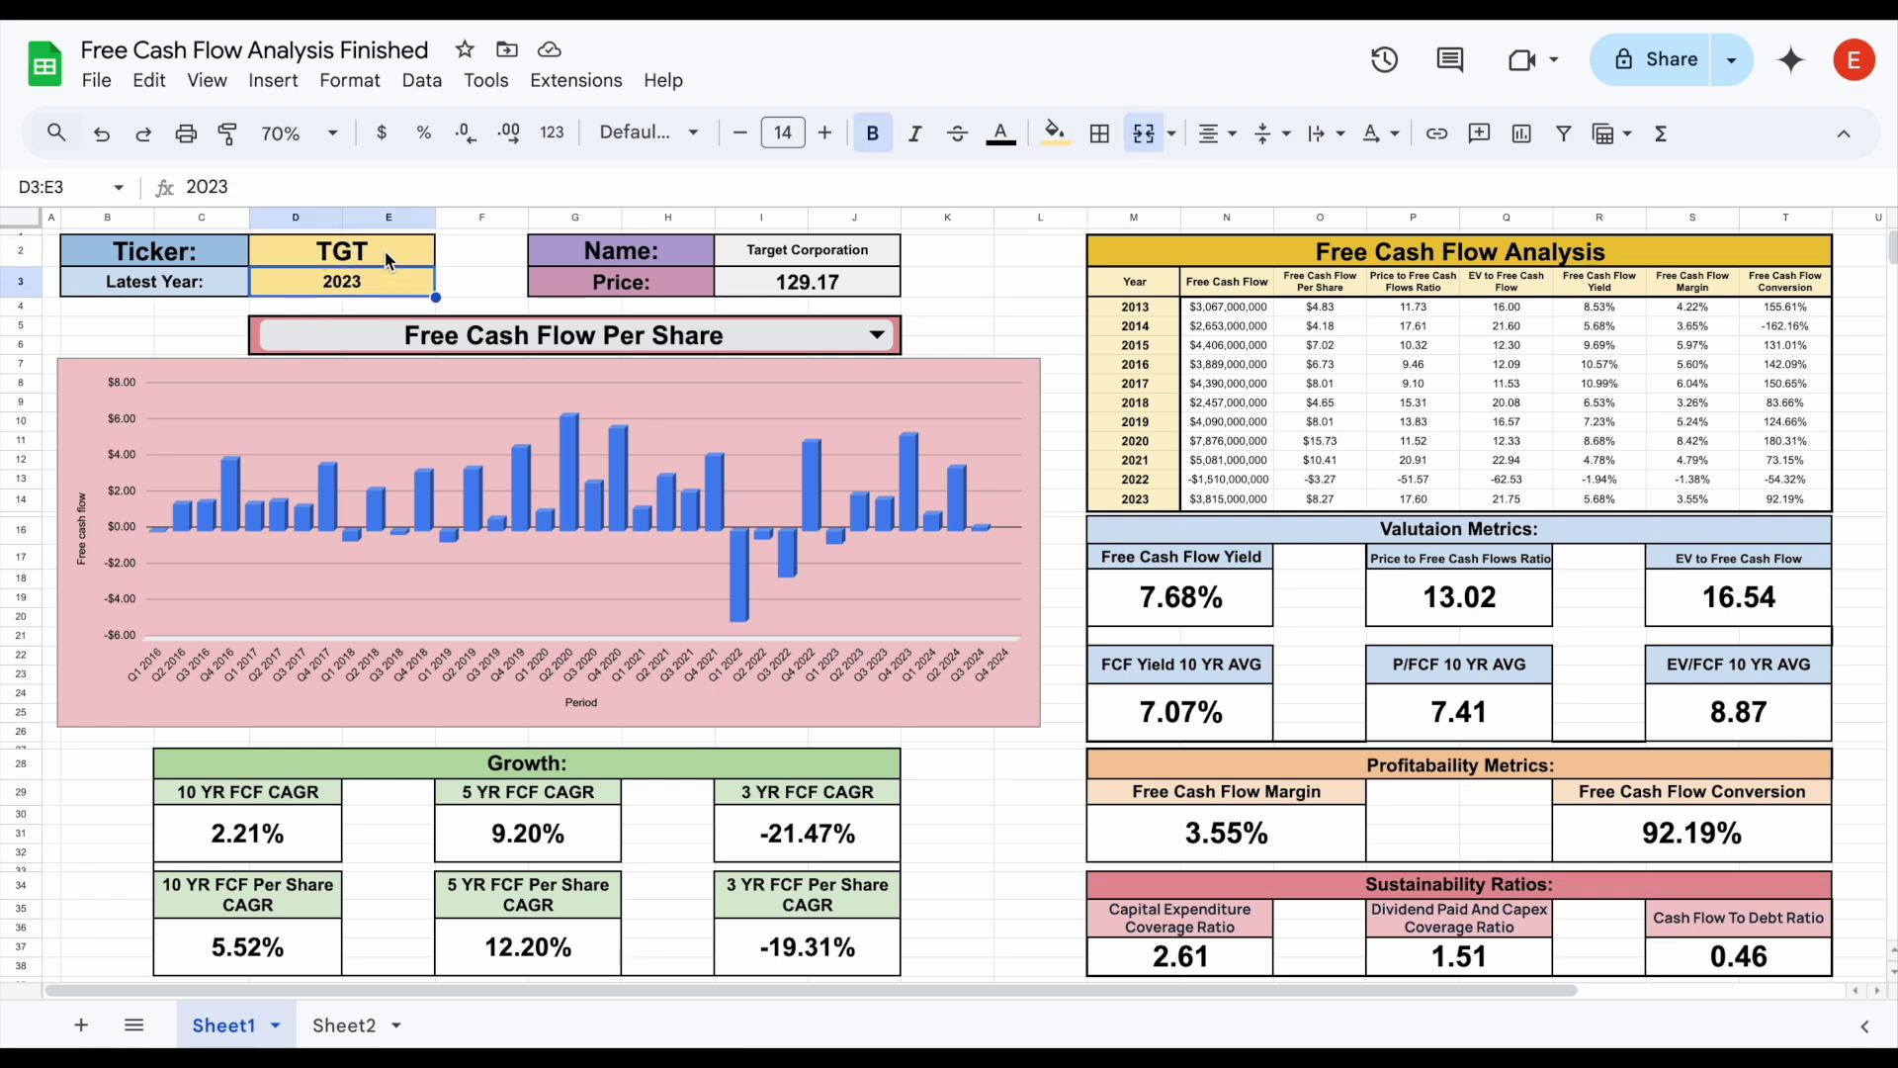
left_click(372, 254)
left_click(404, 288)
left_click(400, 260)
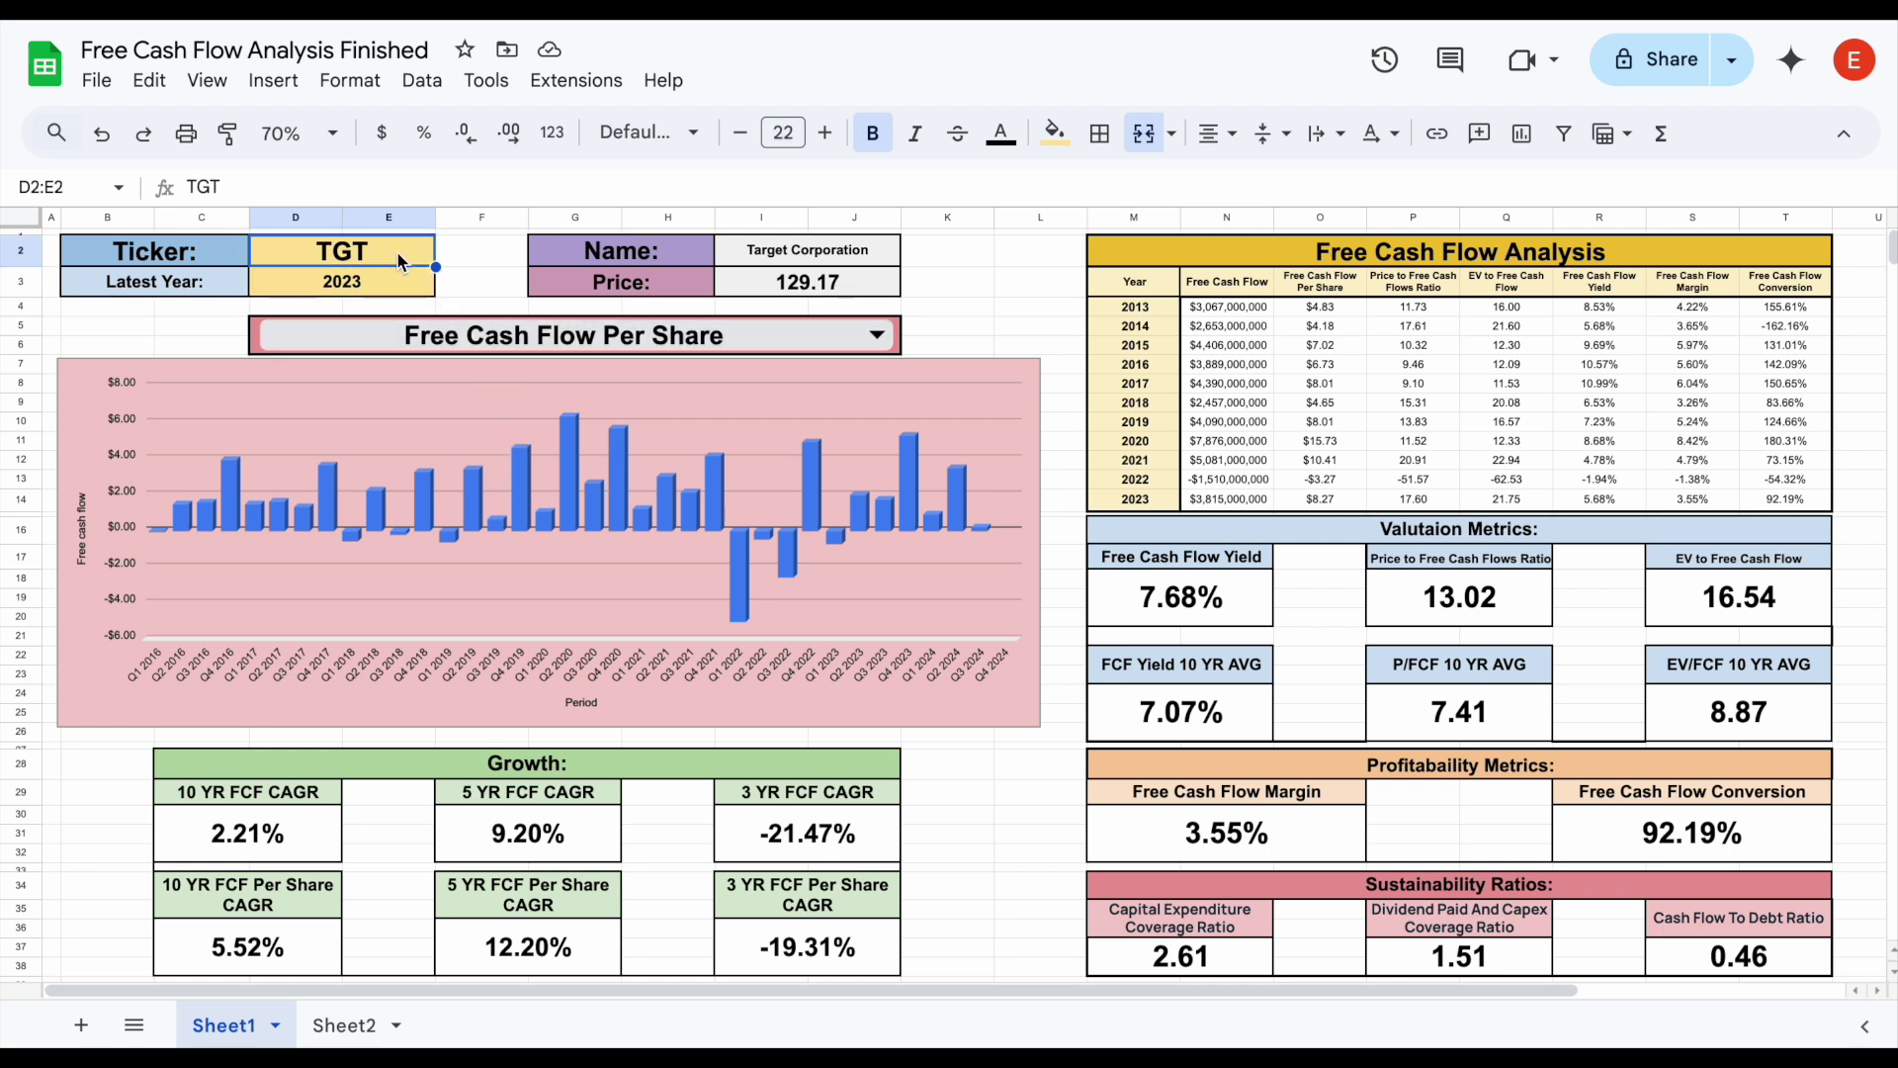
type("V")
left_click(384, 287)
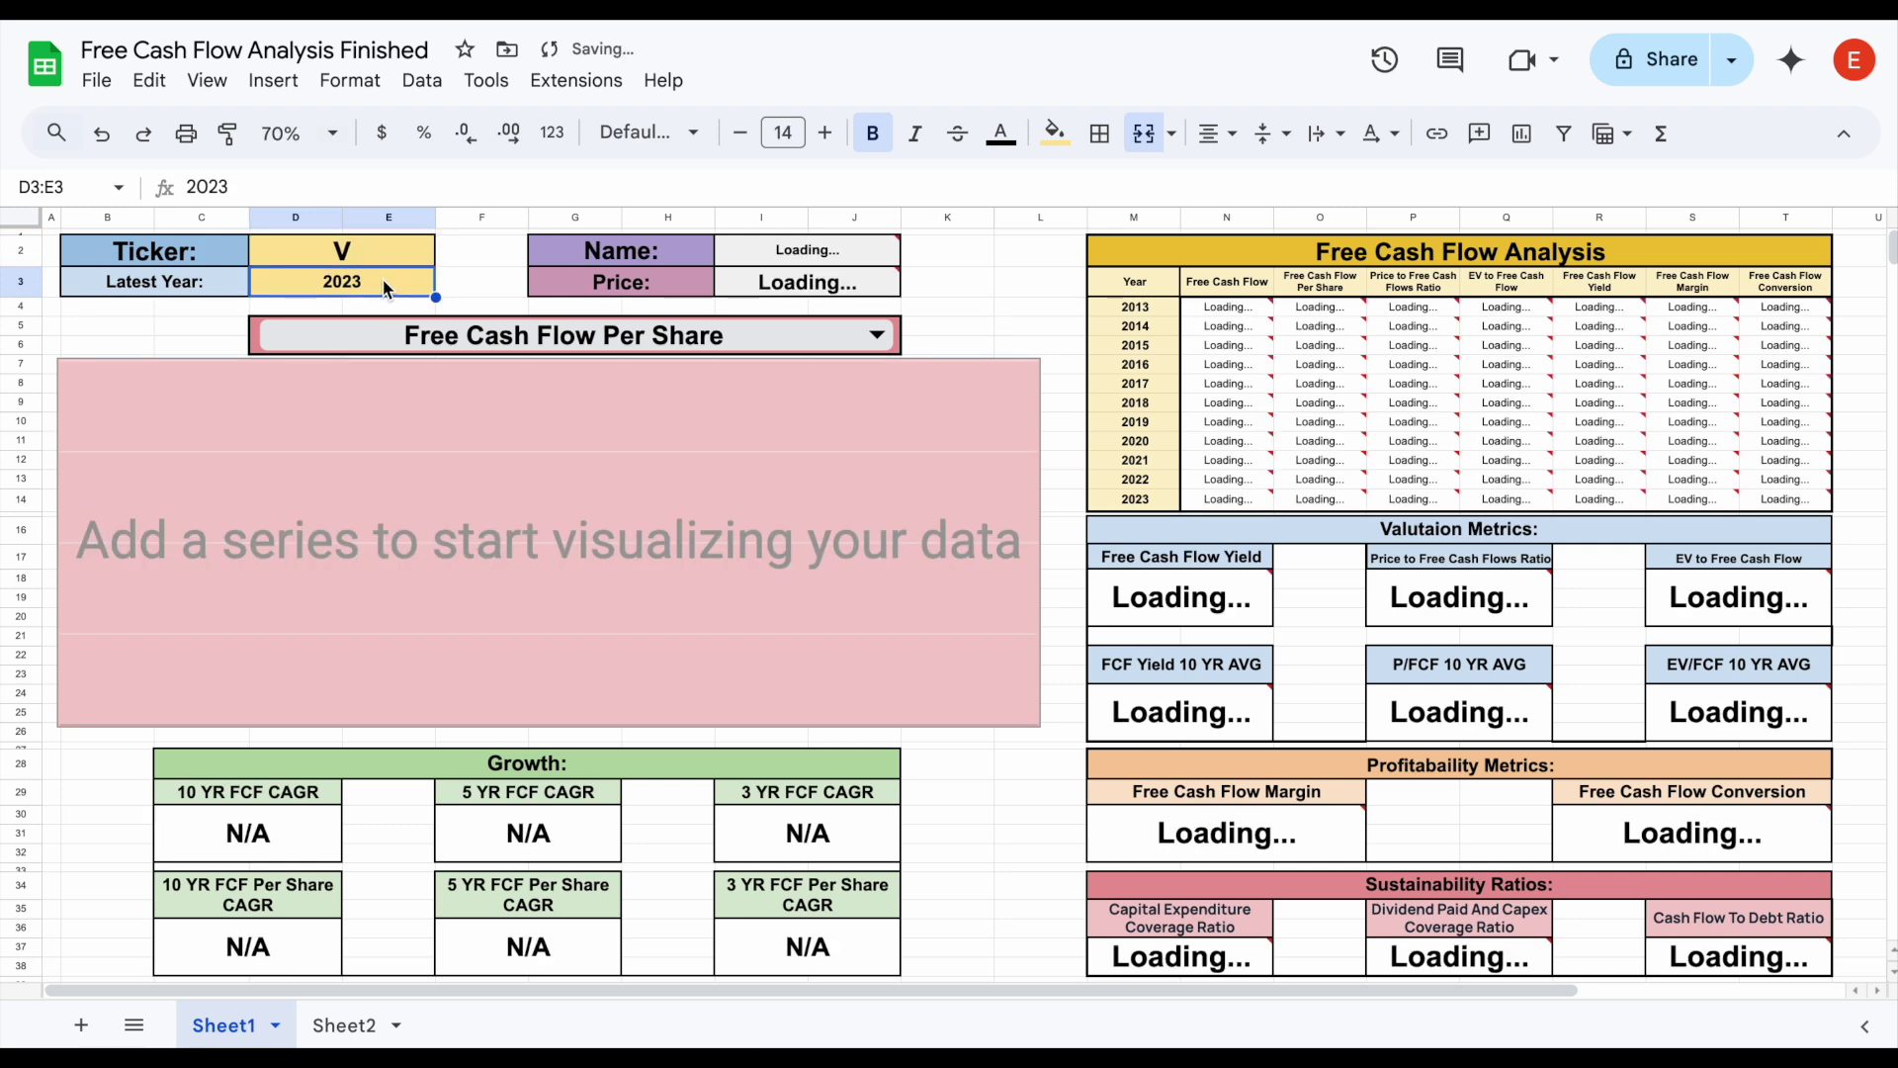
type("2024")
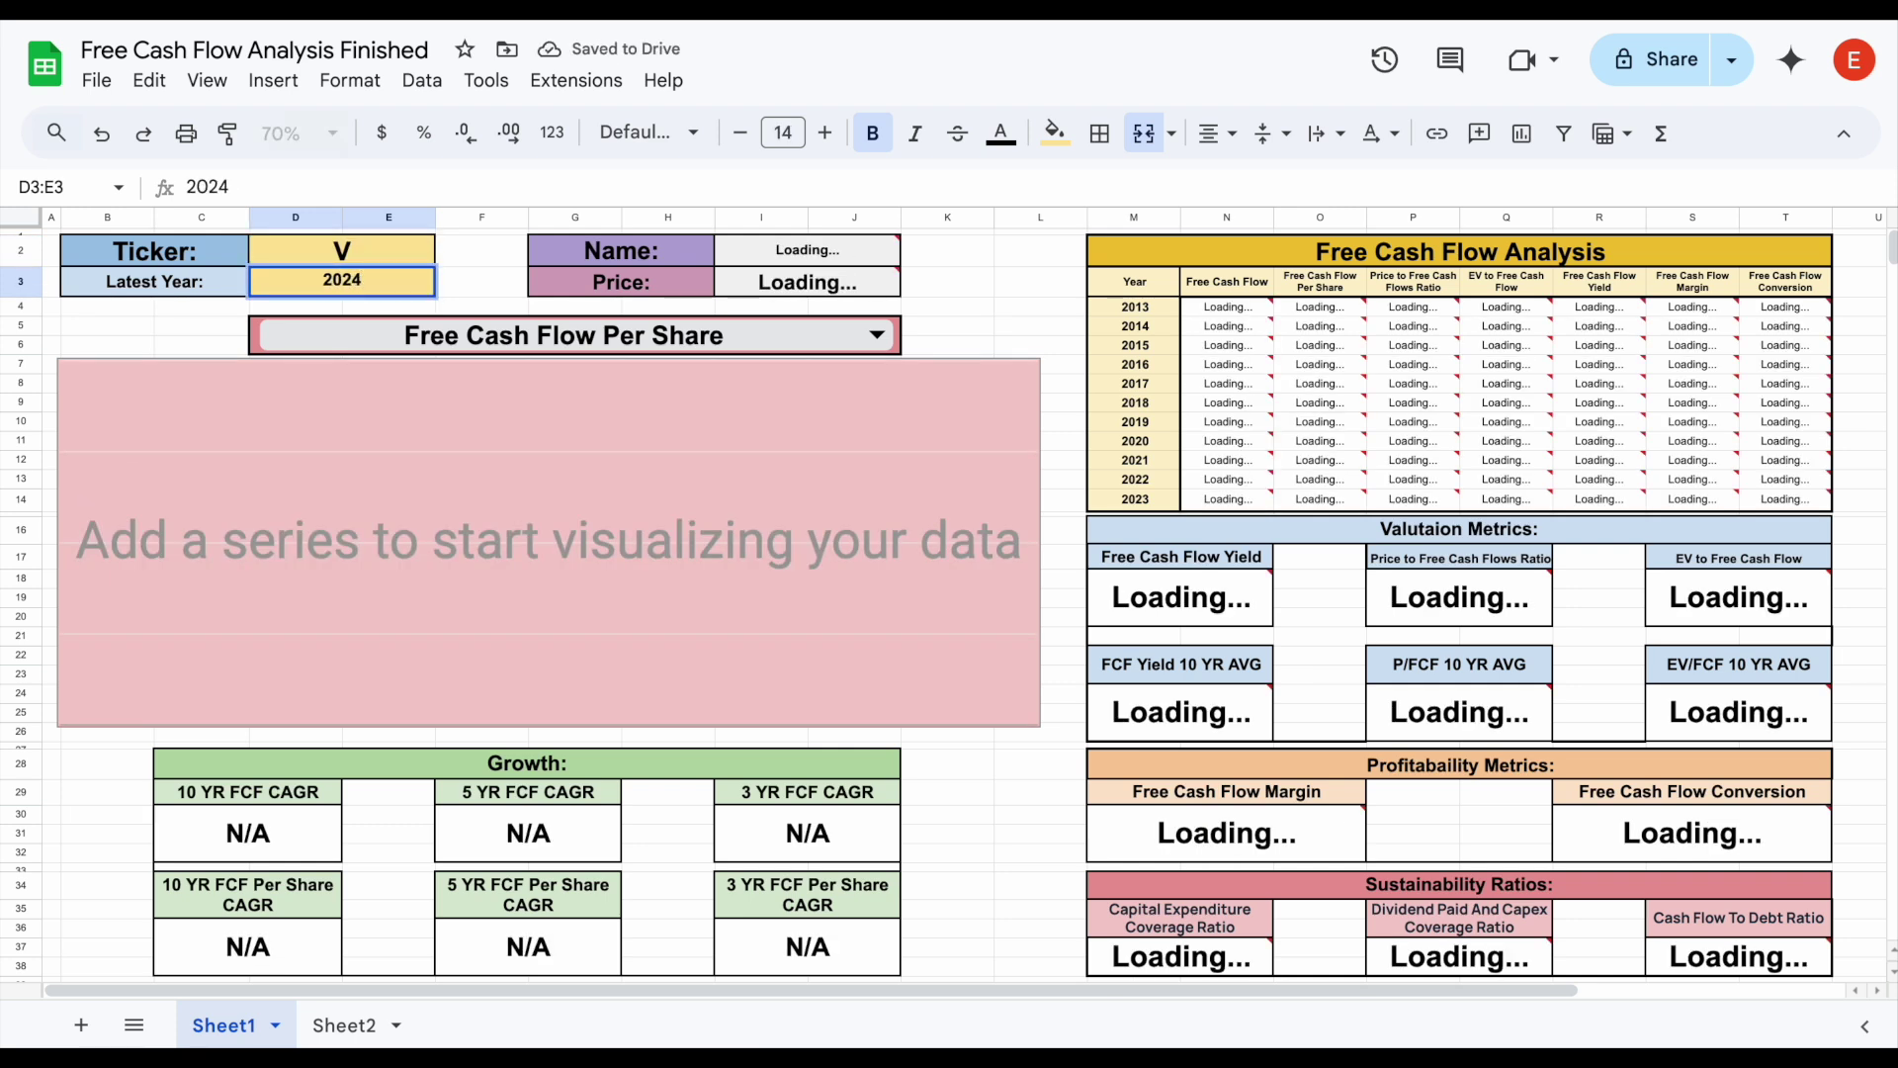
key("Return")
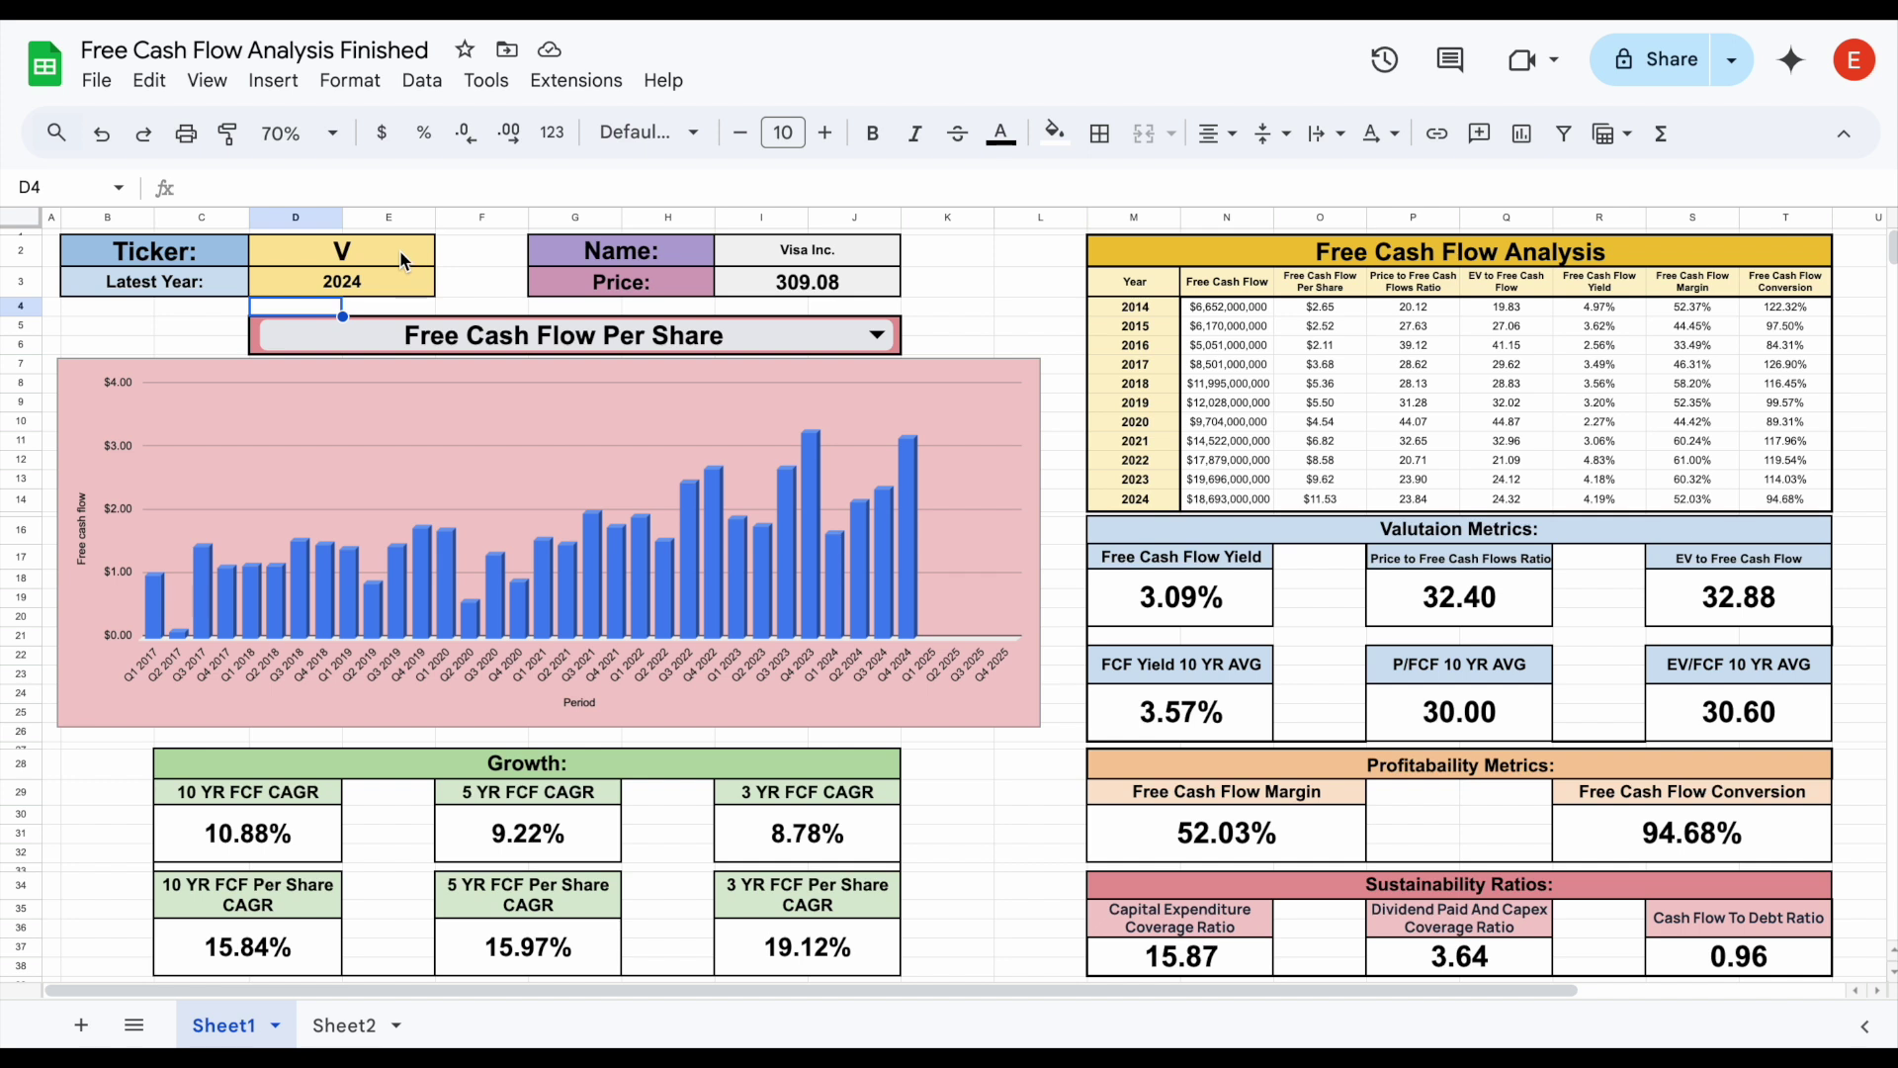
- Examine the ticker and latest year inputs together with the company name and live price cells they feed
left_click_drag(400, 253, 400, 281)
left_click(400, 283)
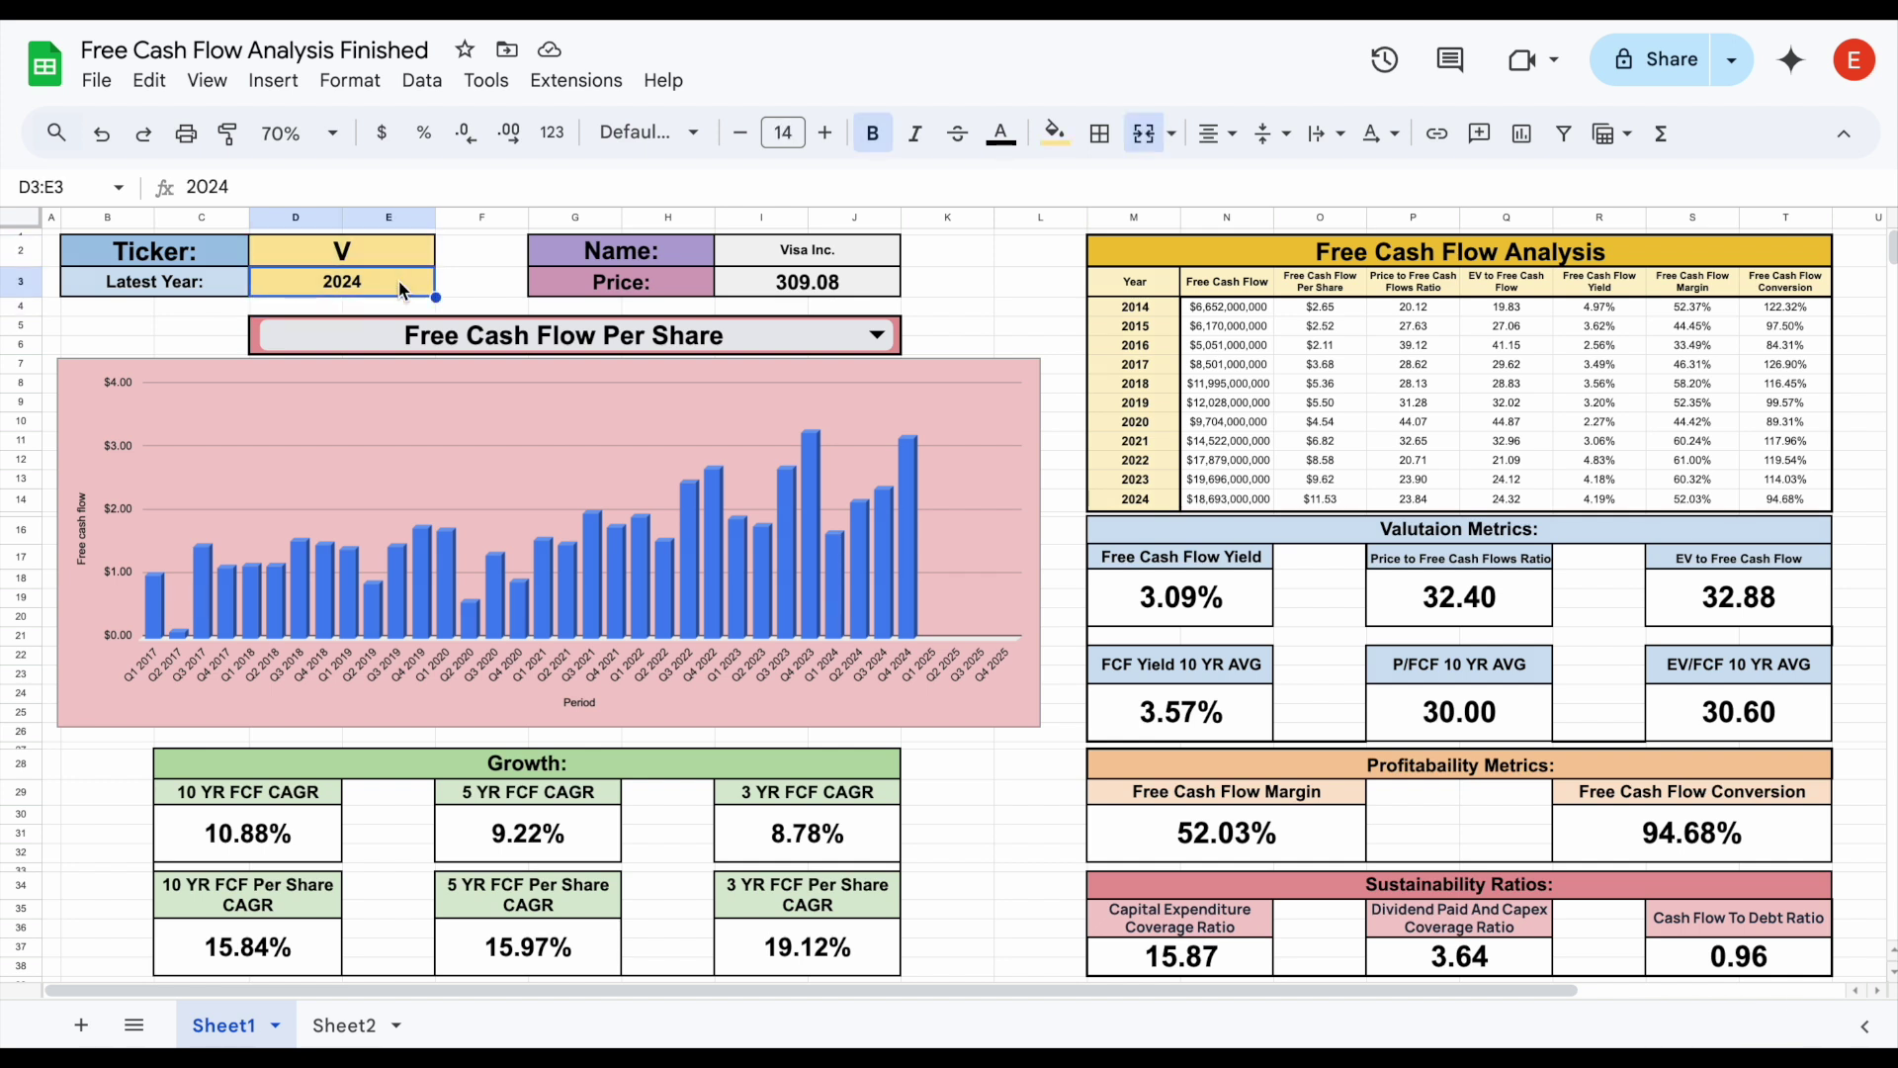
left_click(743, 249)
left_click(697, 259)
left_click_drag(698, 259, 771, 287)
left_click(771, 255)
left_click(685, 281)
left_click(773, 289)
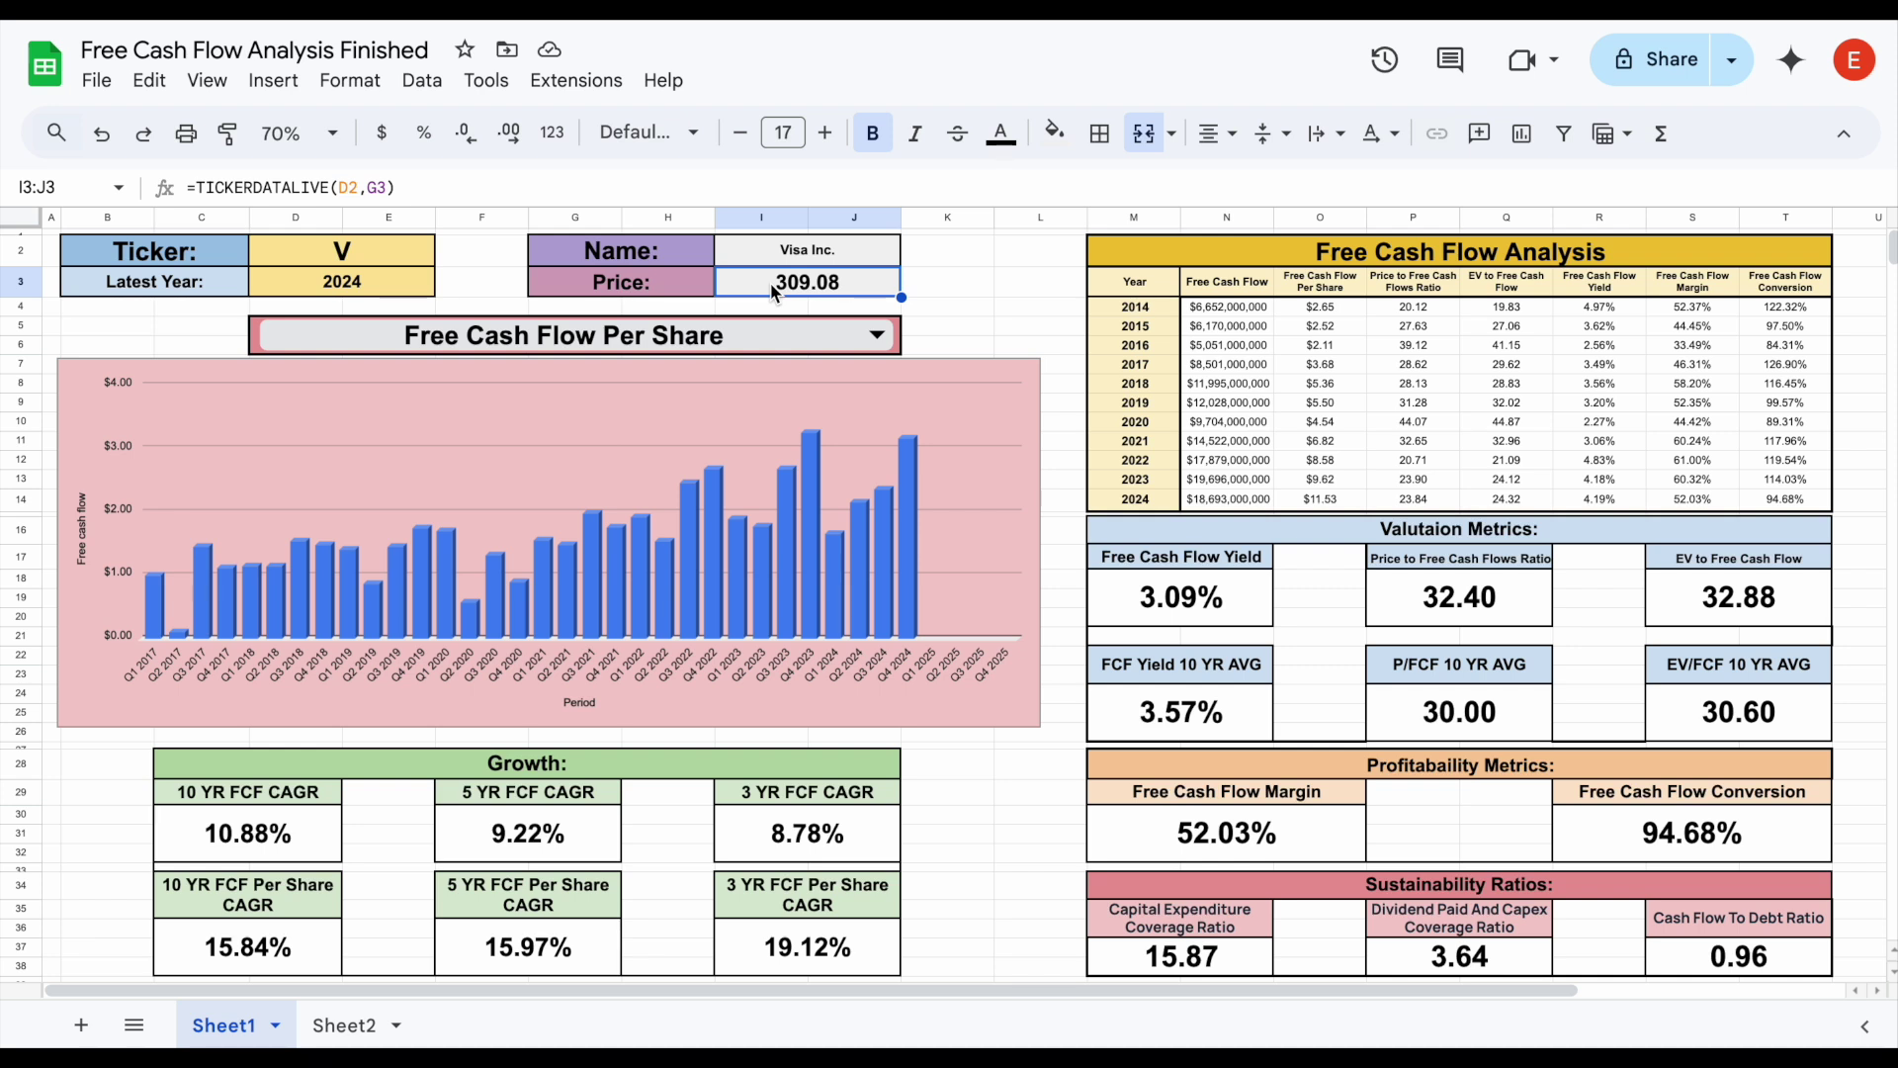
- Examine the yearly data range N4:T14 in the Free Cash Flow Analysis table, starting with the free cash flow values
left_click(1523, 259)
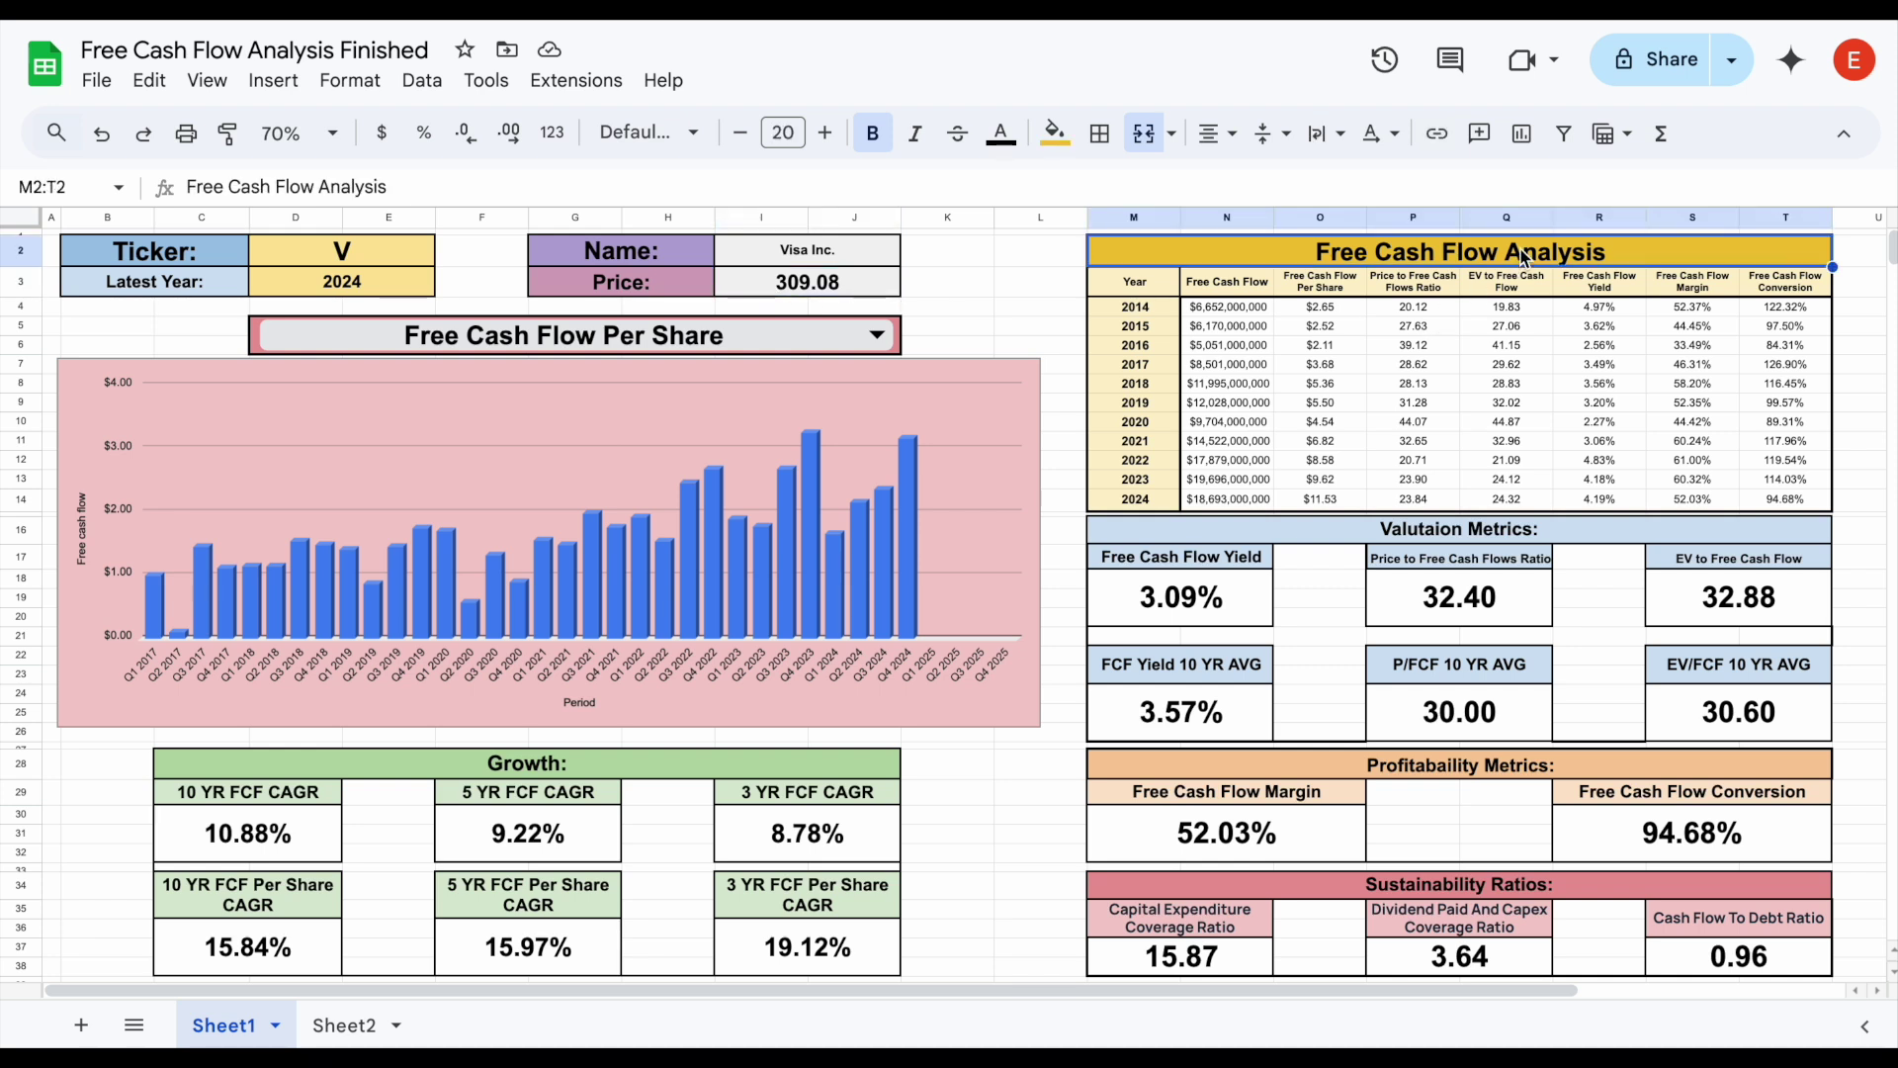
left_click_drag(1231, 308, 1792, 514)
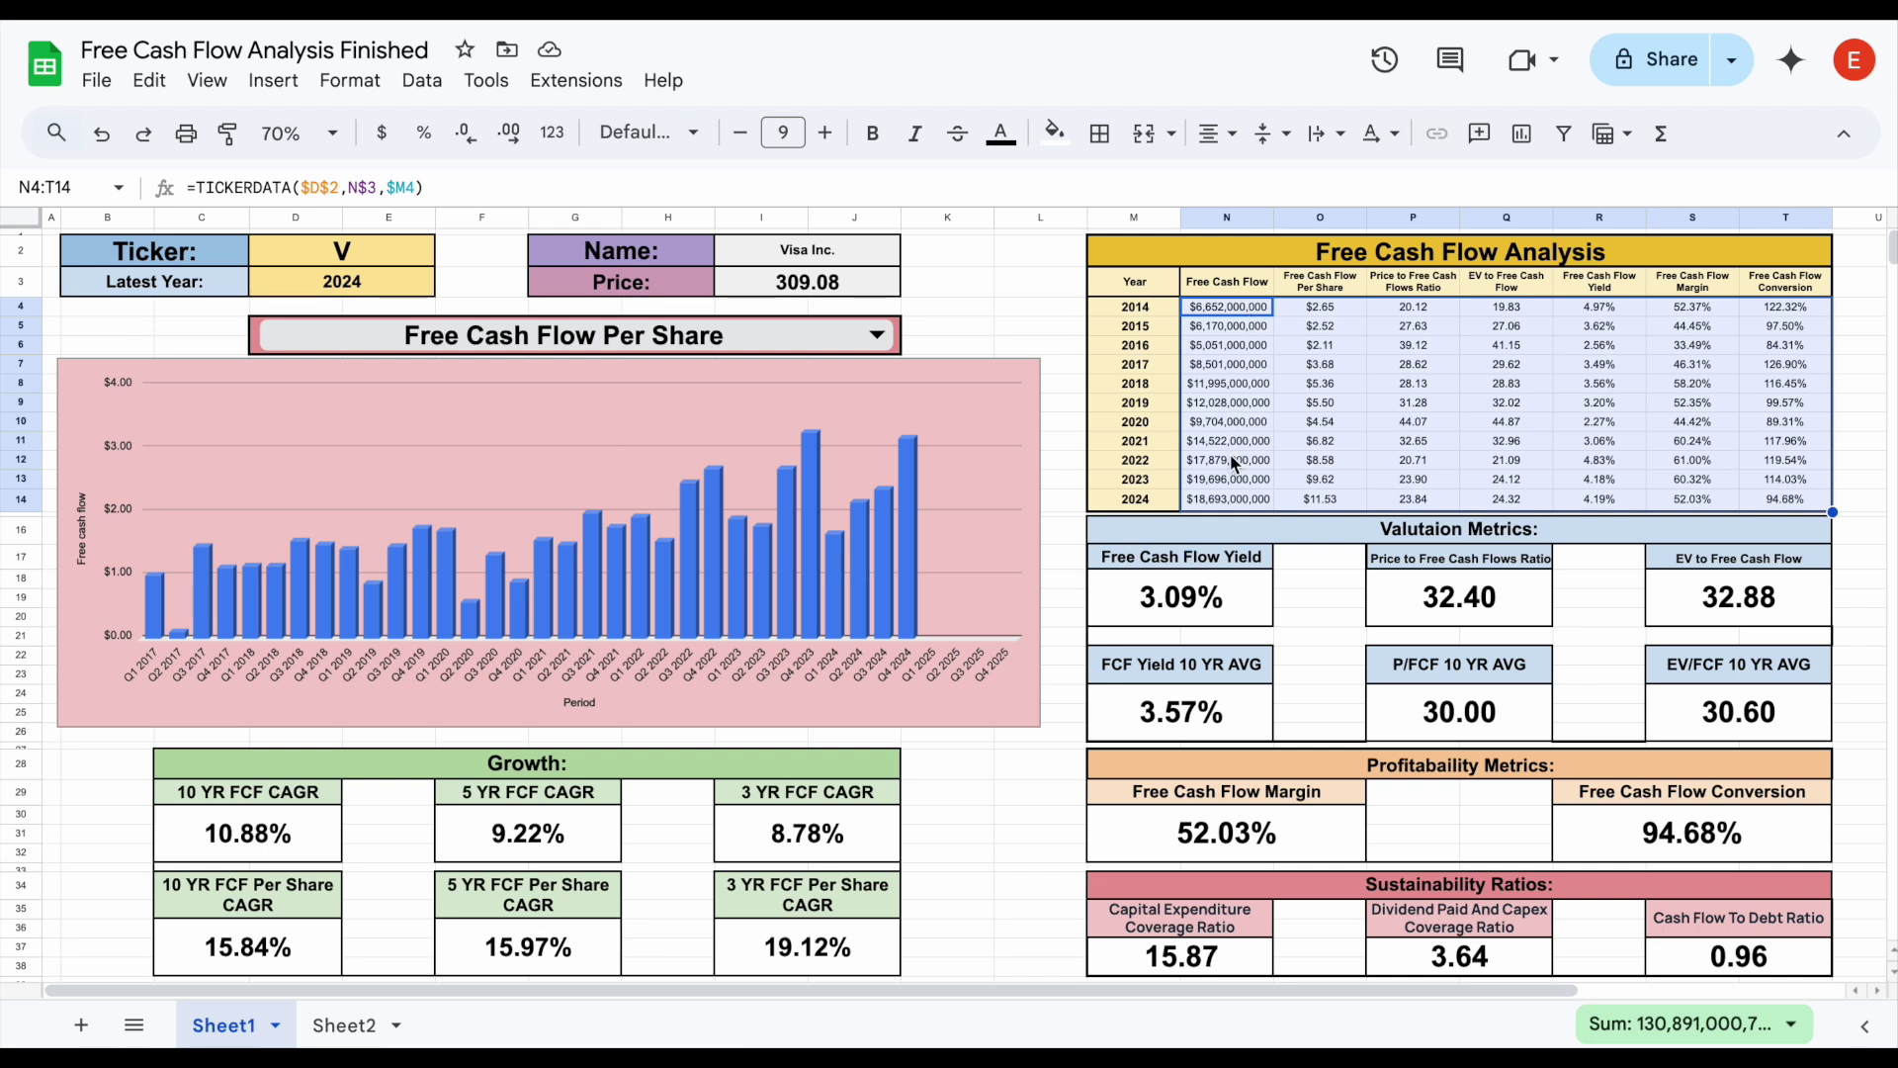
left_click_drag(1233, 505, 1237, 317)
- Check how the Year column of the Free Cash Flow Analysis table depends on the latest year cell, from the first to the last row
left_click(297, 285)
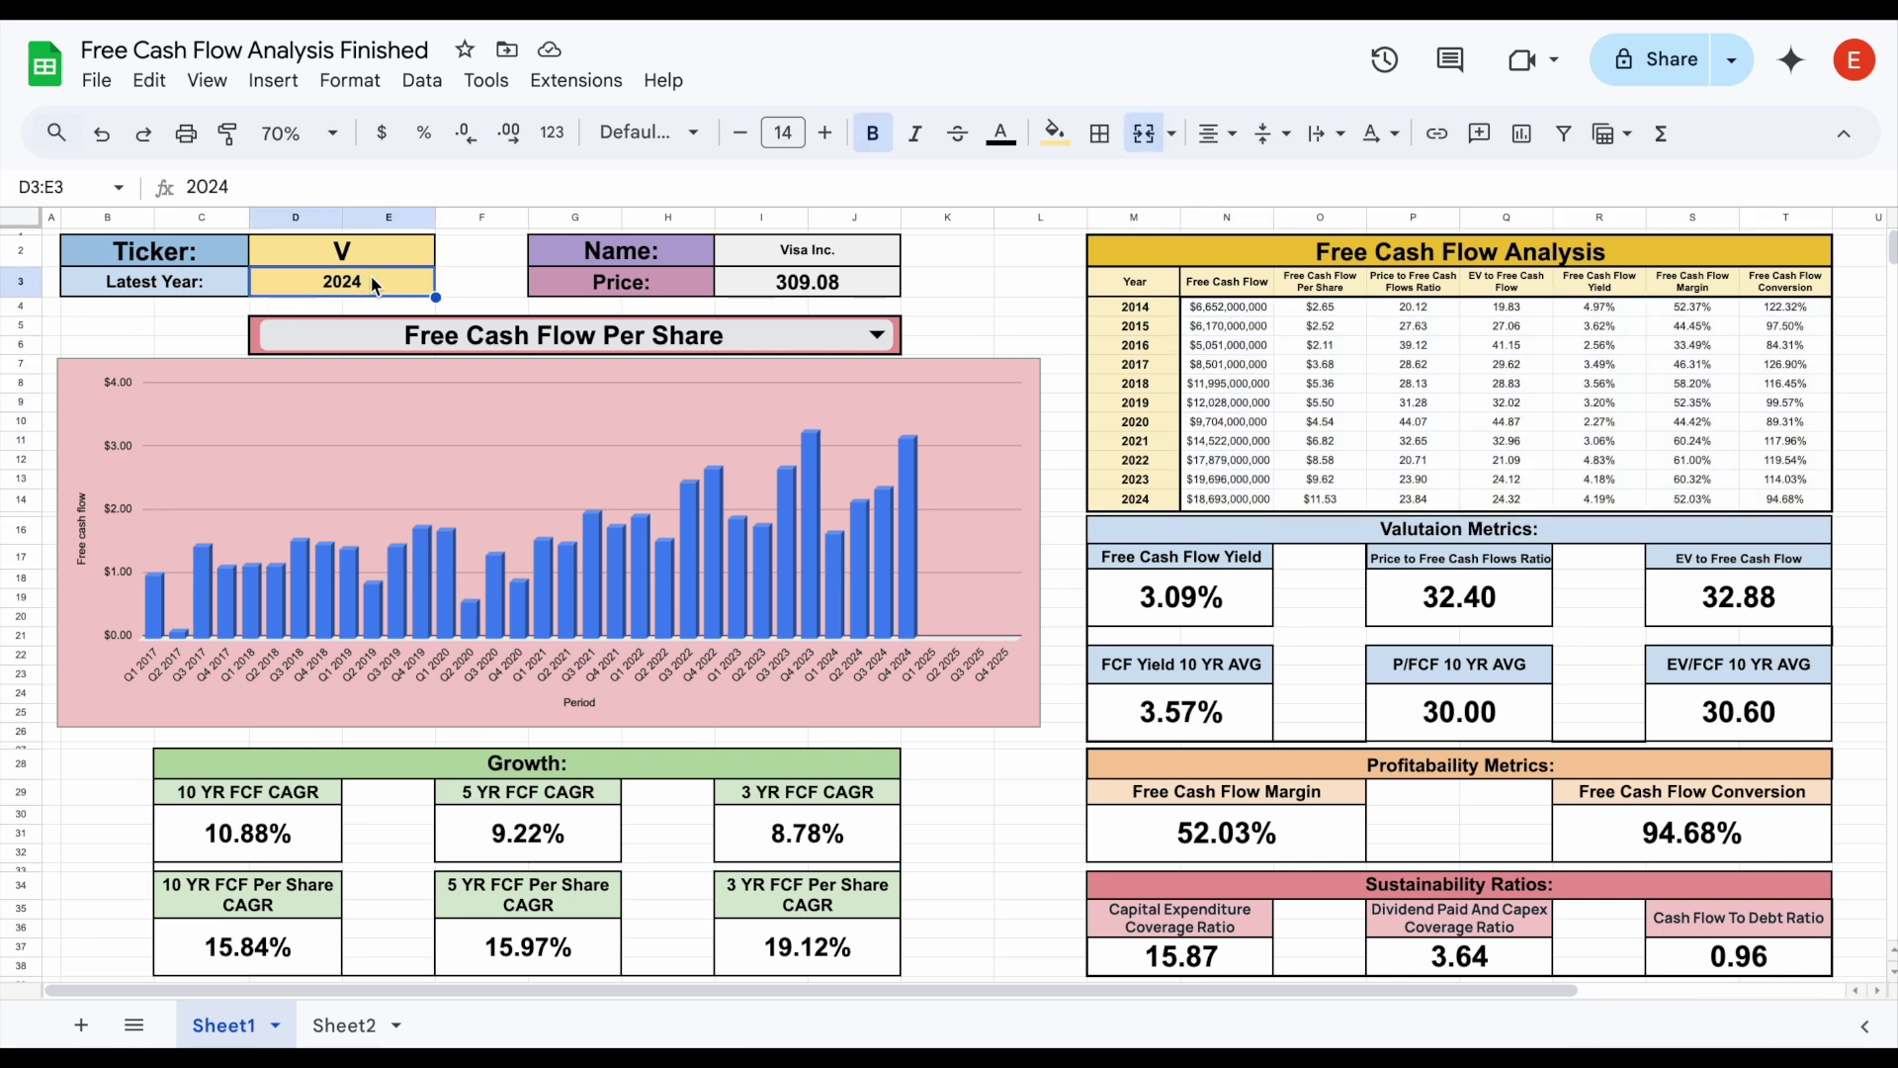
left_click_drag(1153, 313, 1162, 506)
left_click(1162, 506)
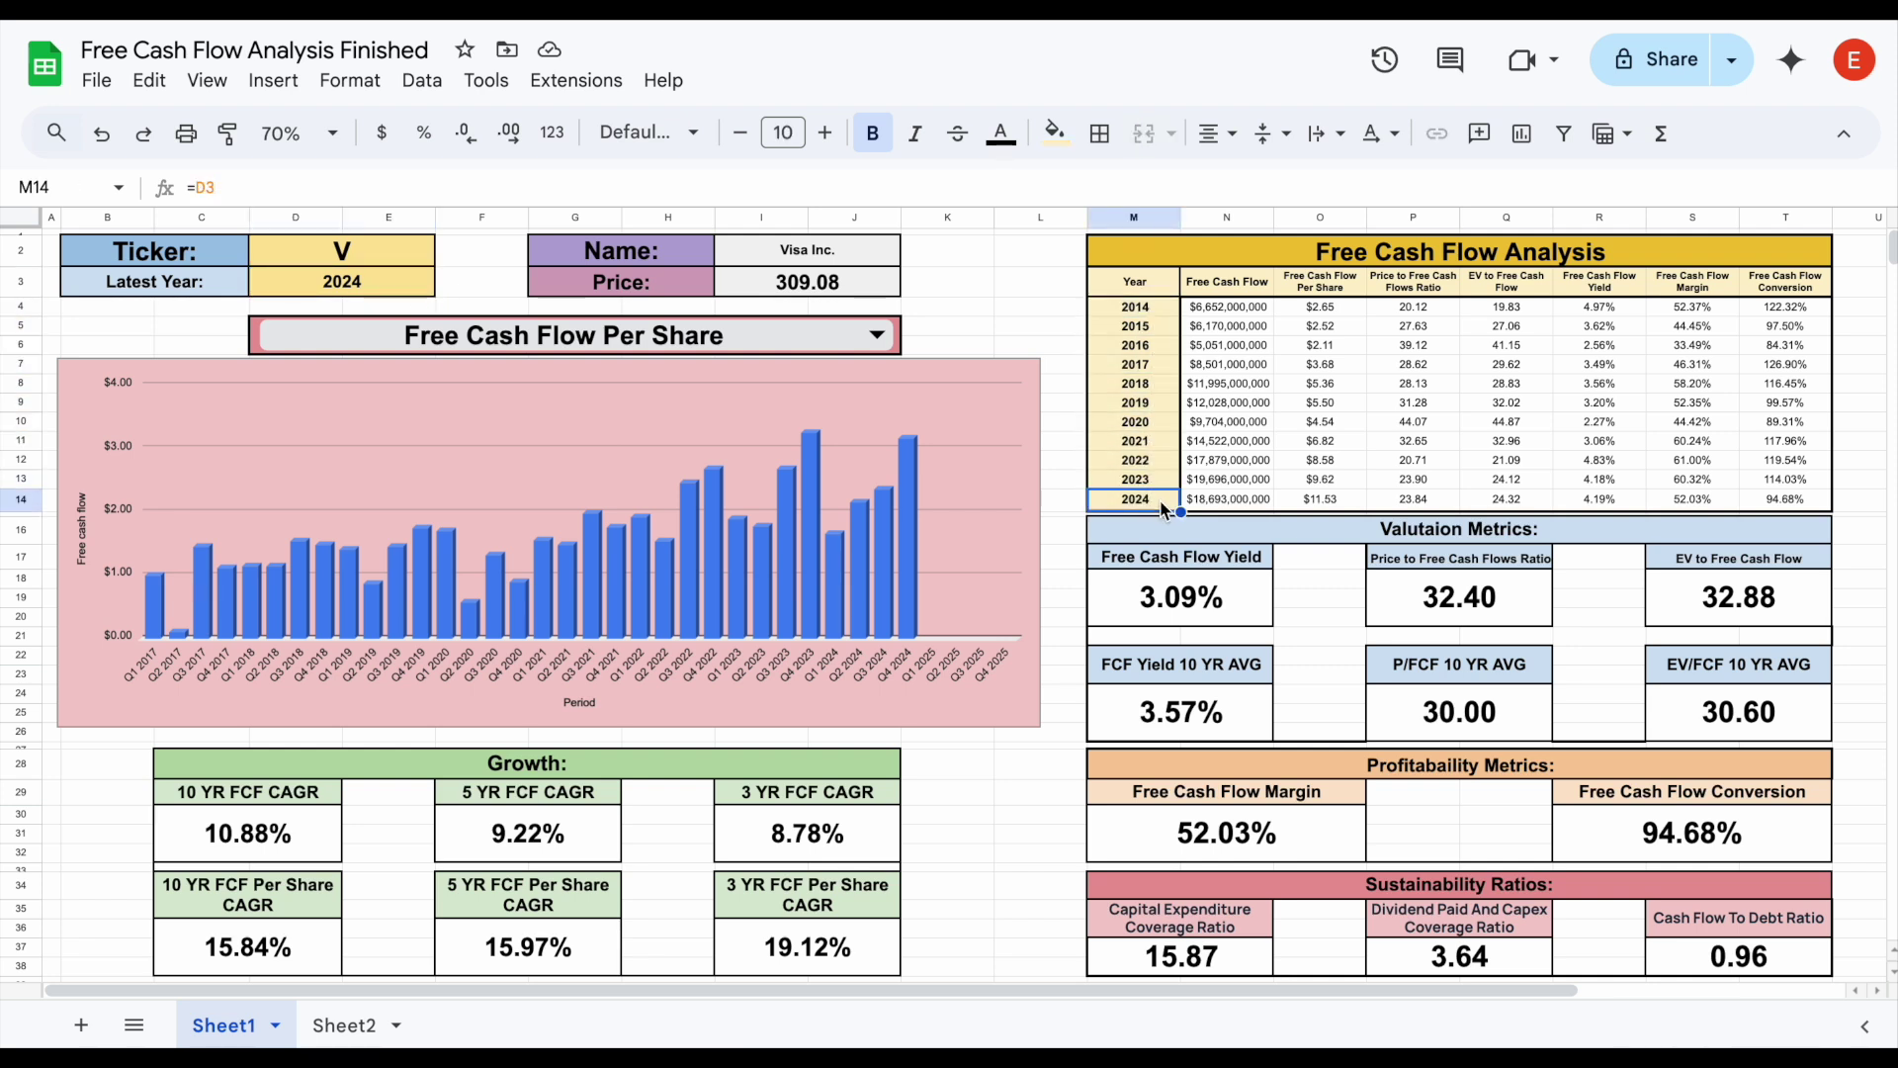
left_click(1159, 310)
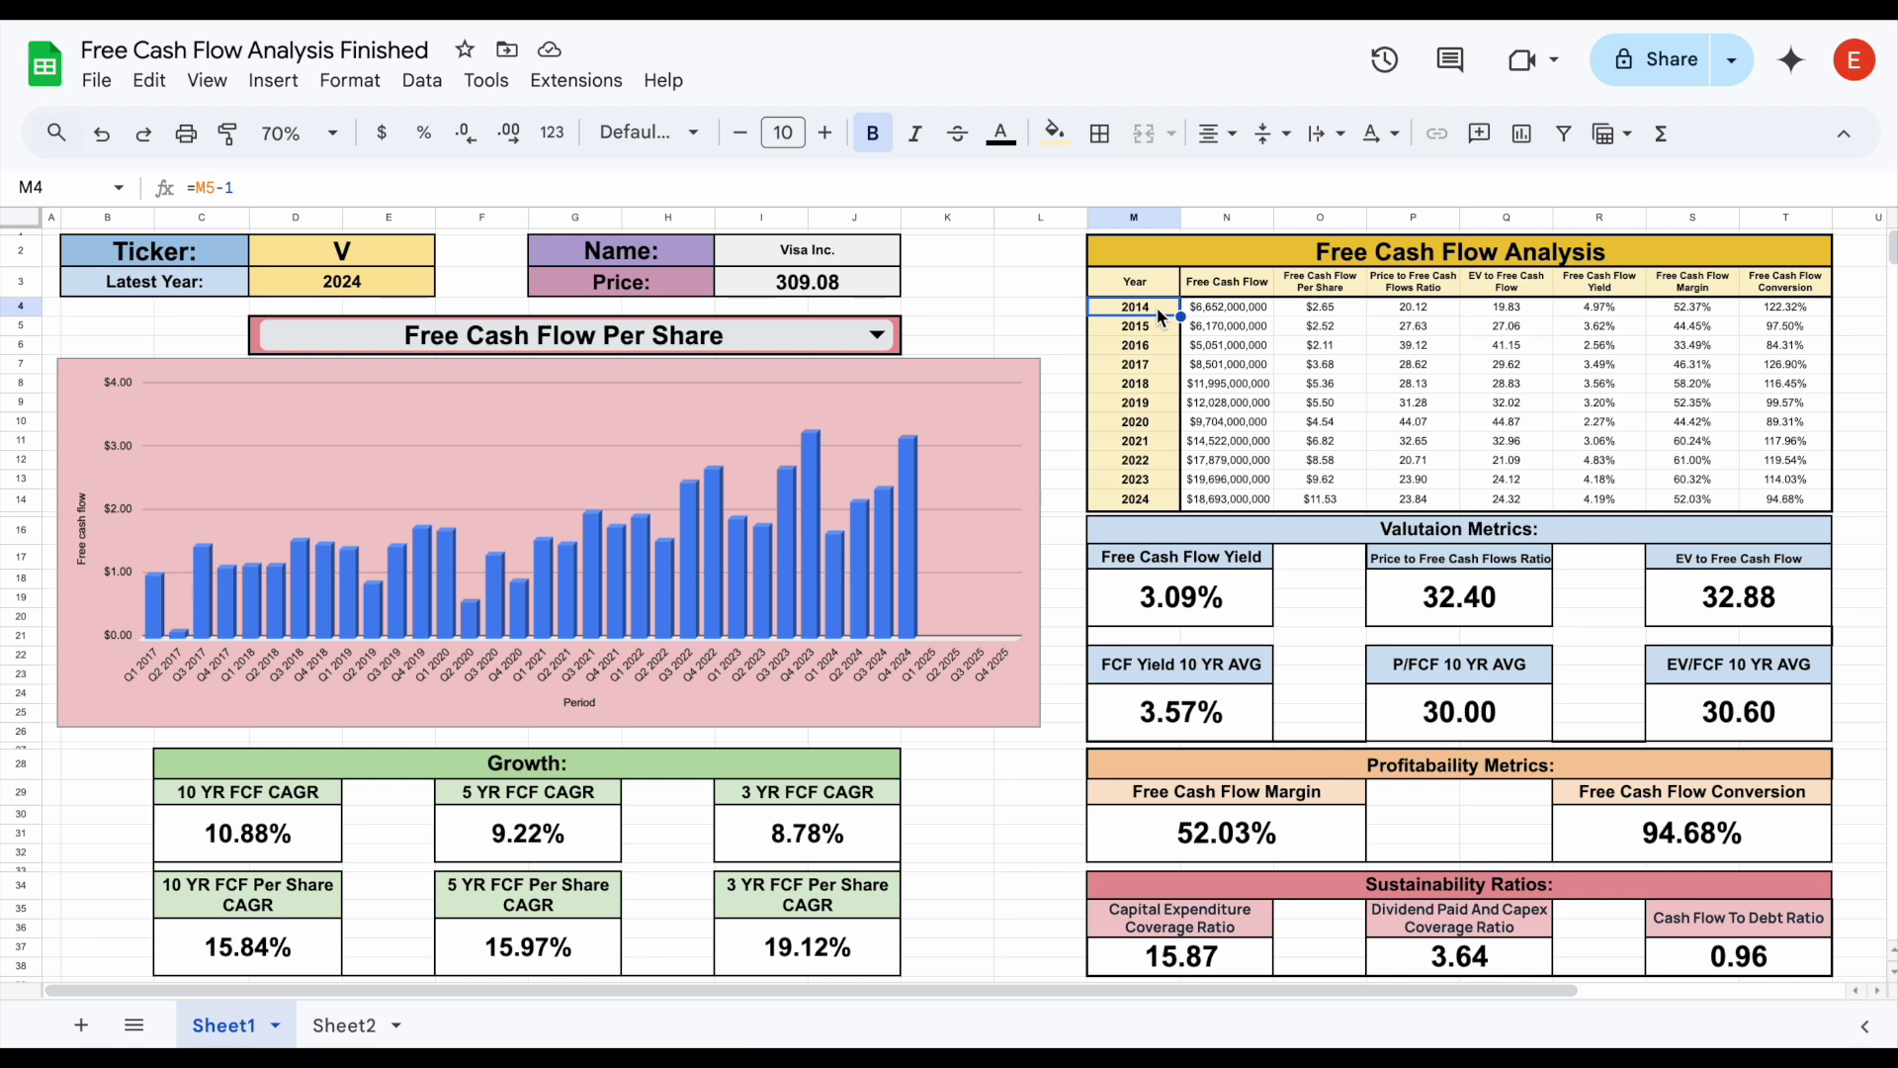
left_click(391, 289)
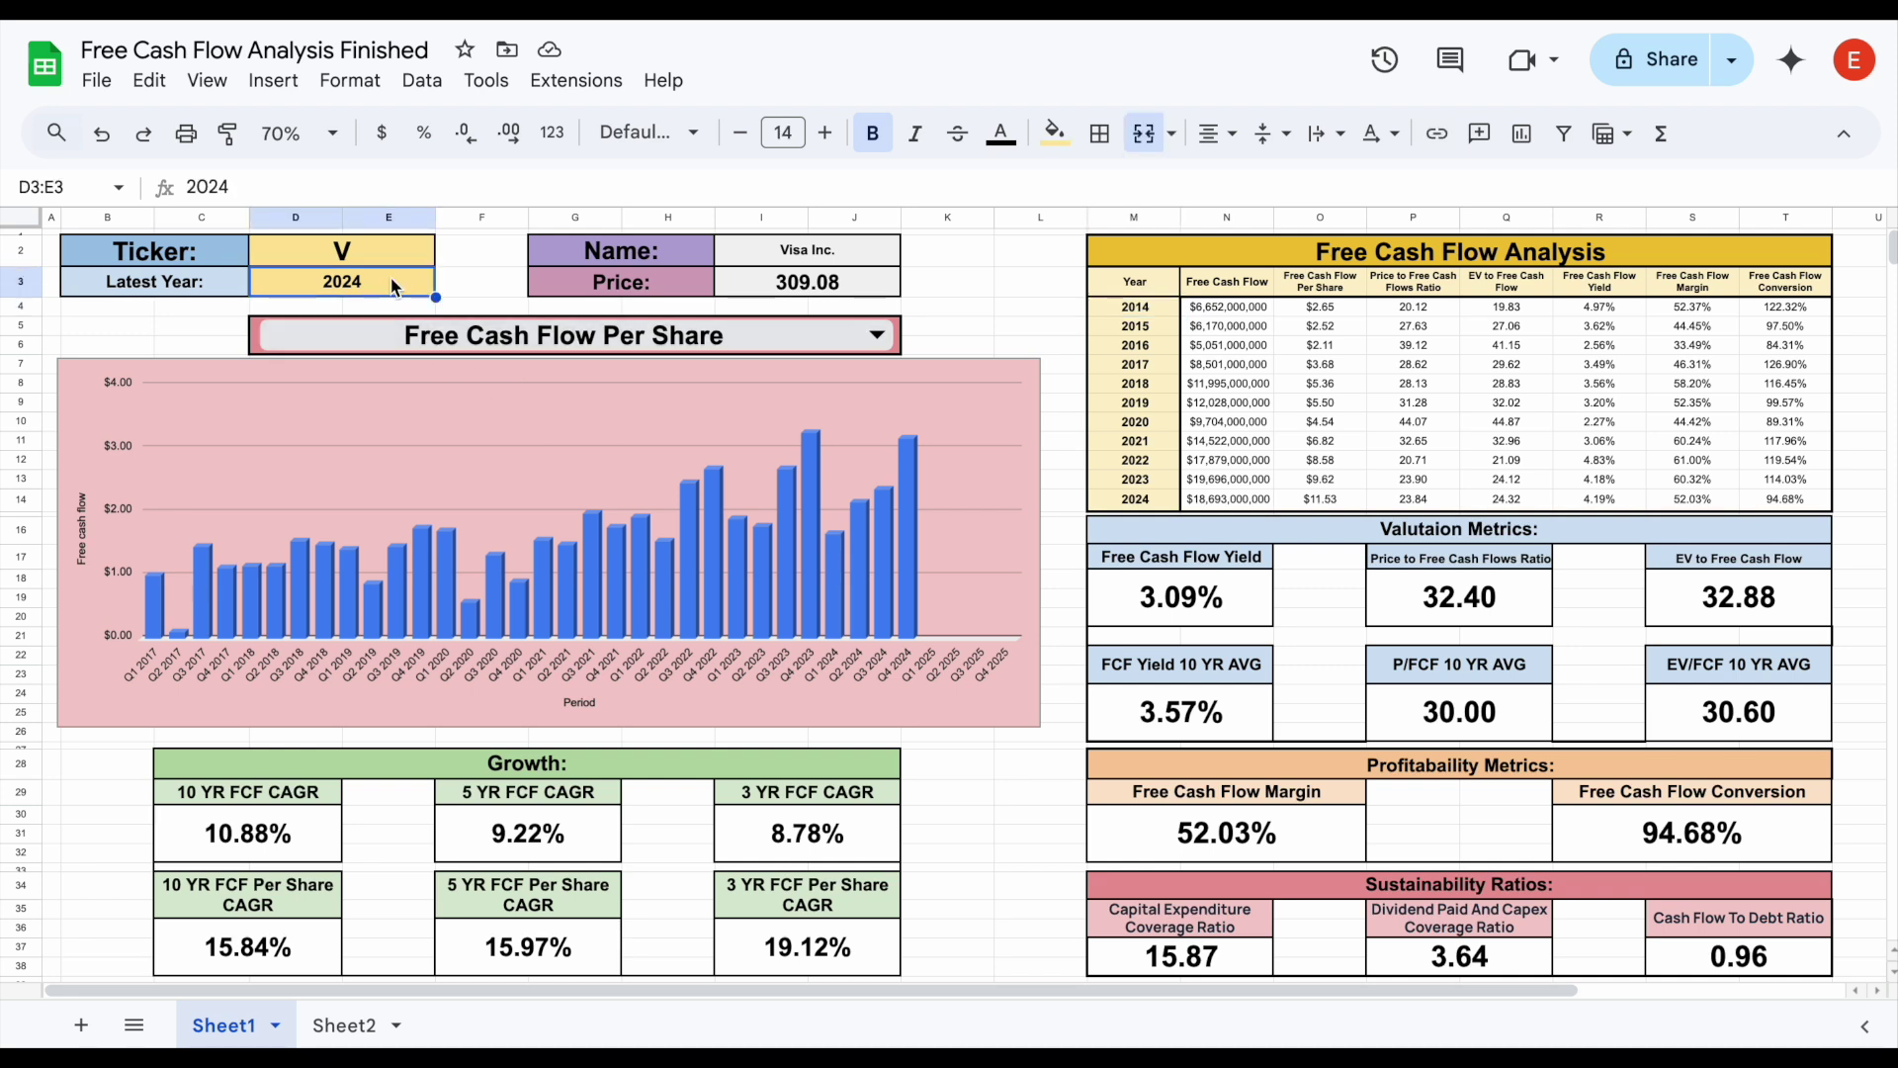
left_click(1162, 502)
left_click(1155, 313)
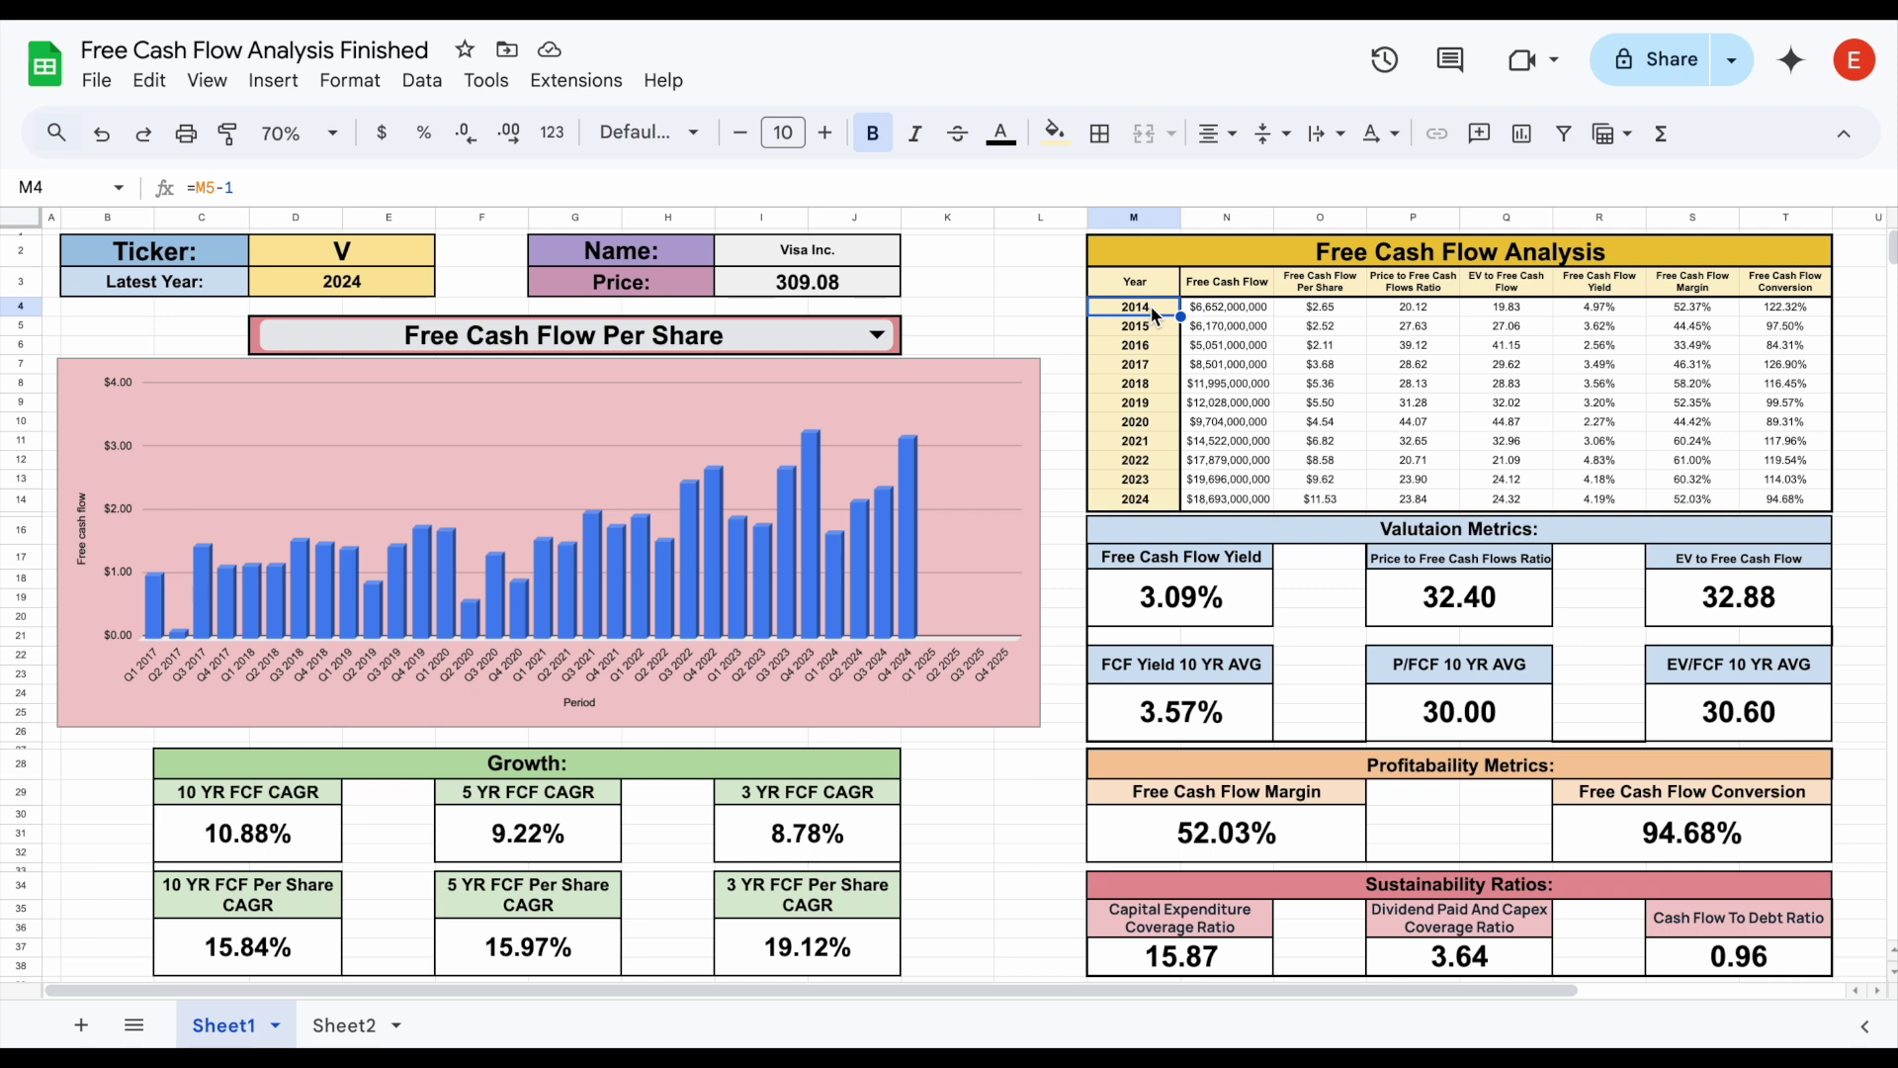
left_click(358, 286)
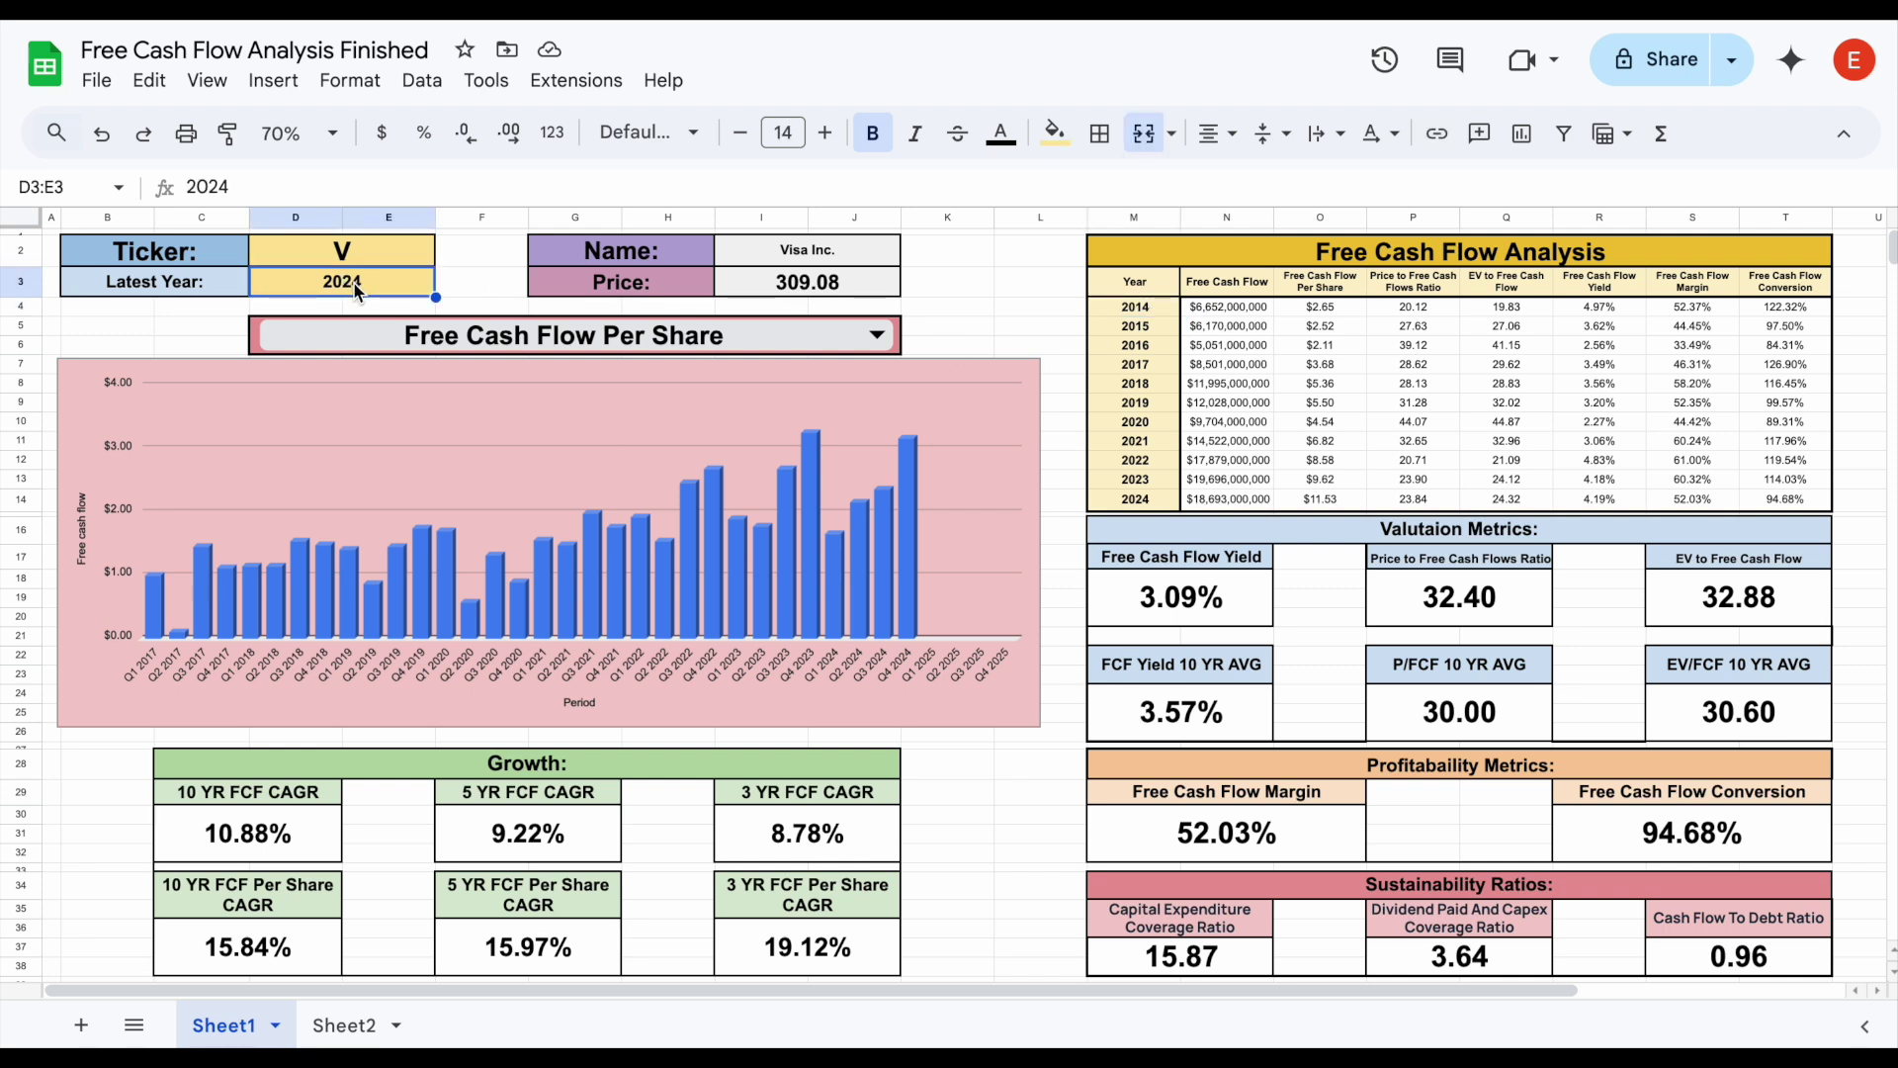
- Review the analysis table's columns one after another: free cash flow, per share, price and EV ratios, yield, margin and conversion
left_click_drag(1255, 295, 1236, 503)
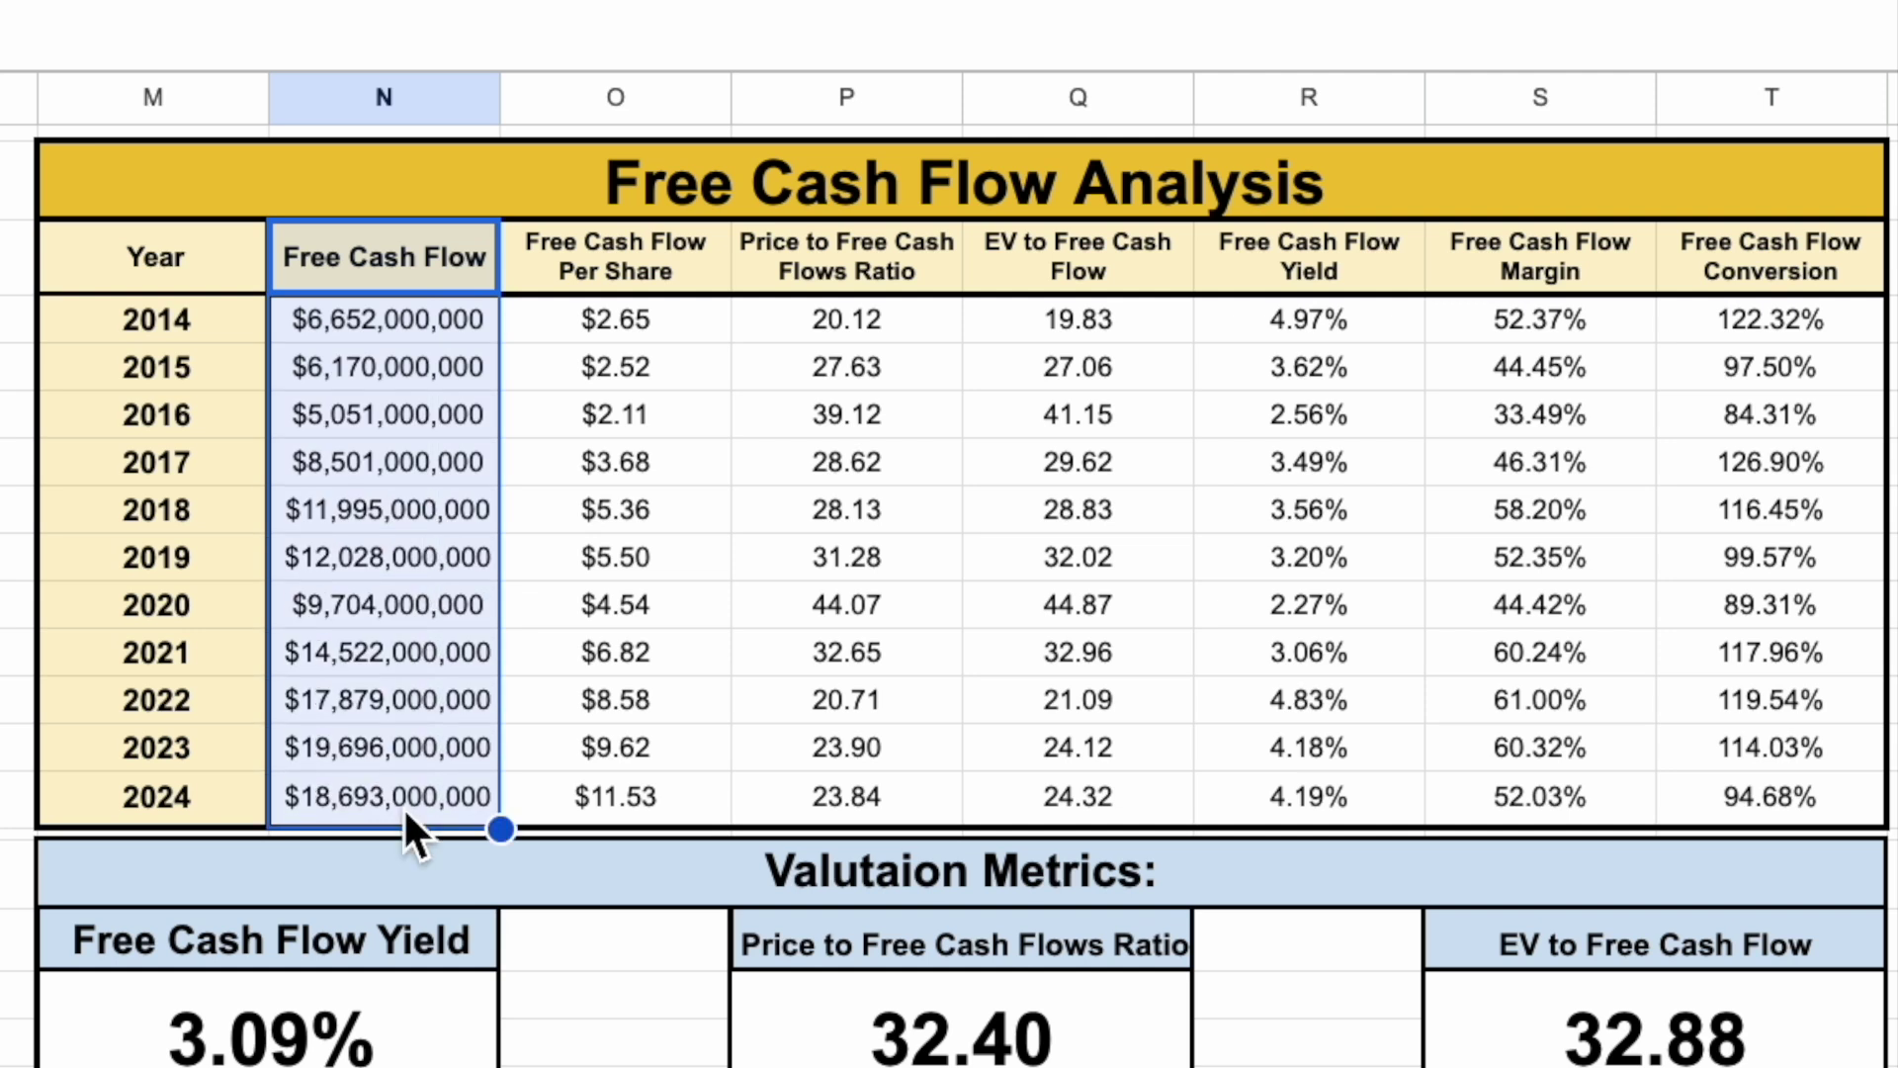
left_click_drag(663, 255, 667, 803)
left_click_drag(417, 265, 607, 803)
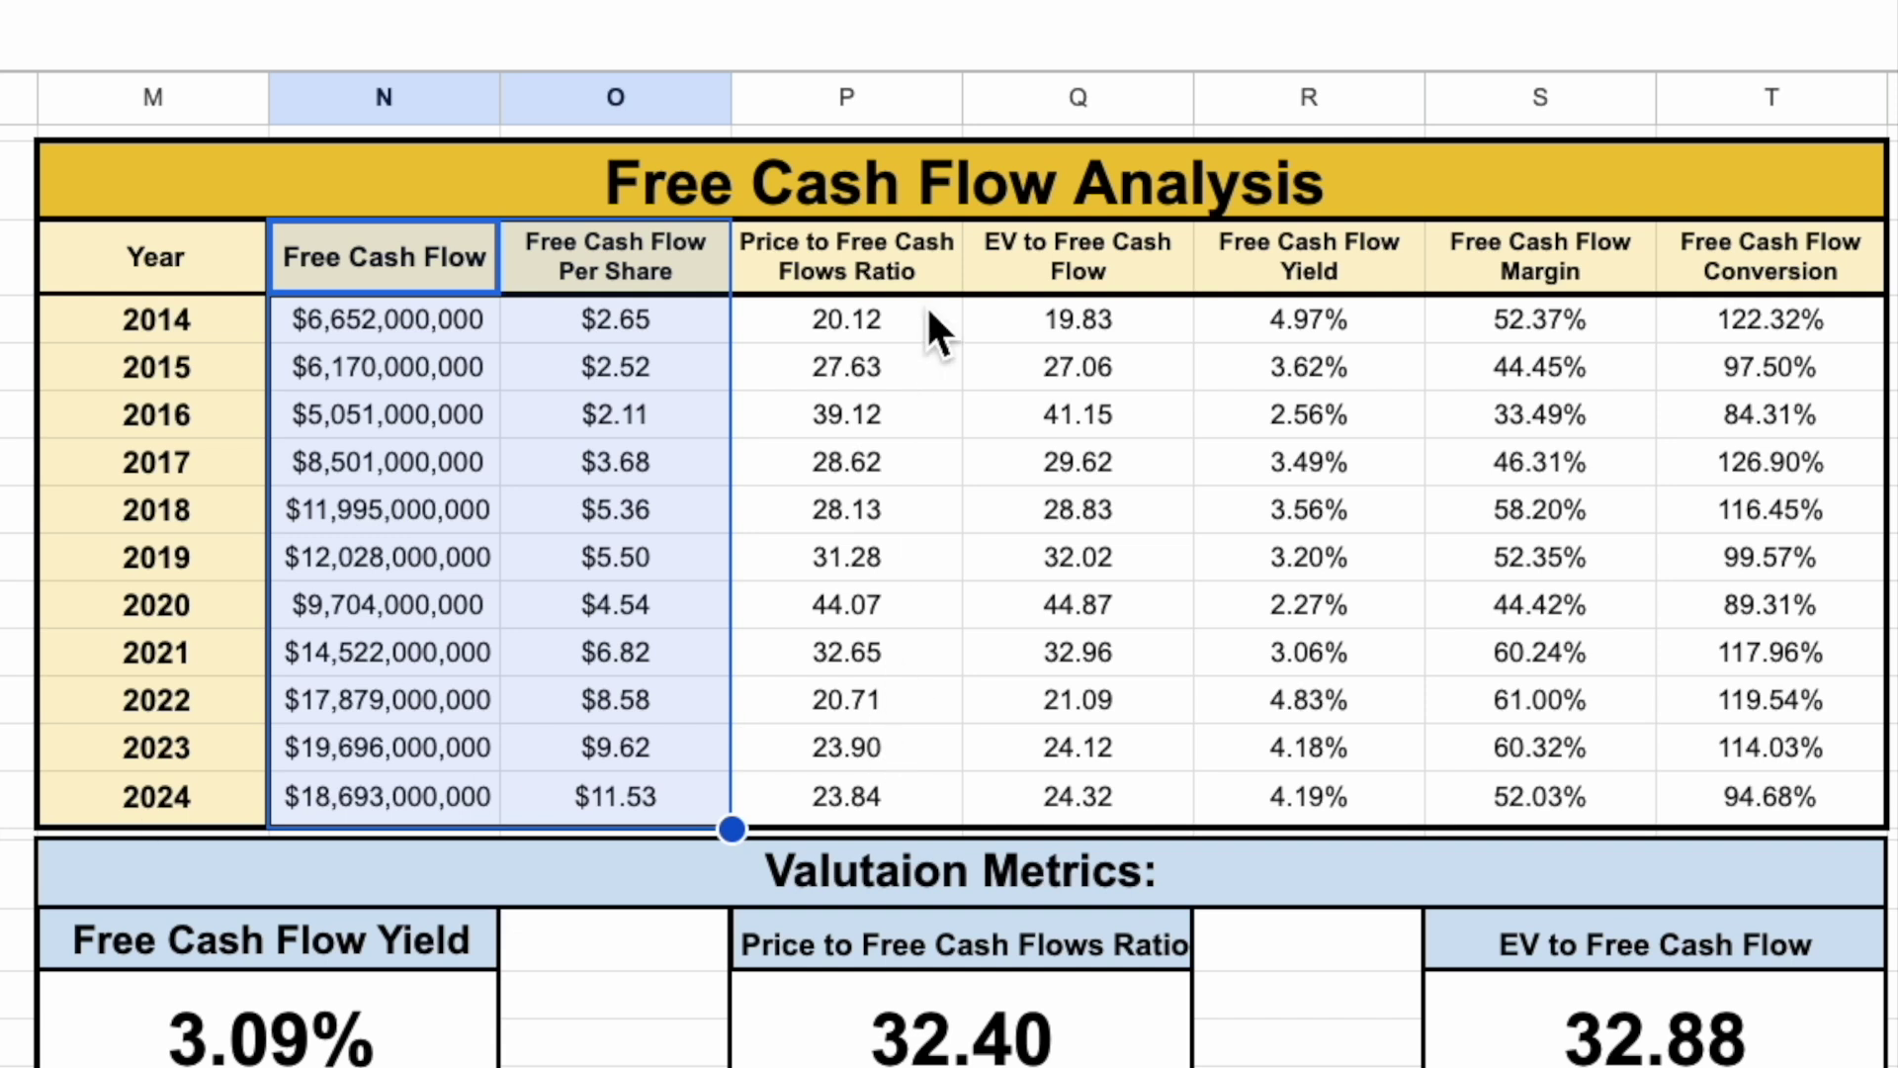
left_click_drag(920, 277, 912, 785)
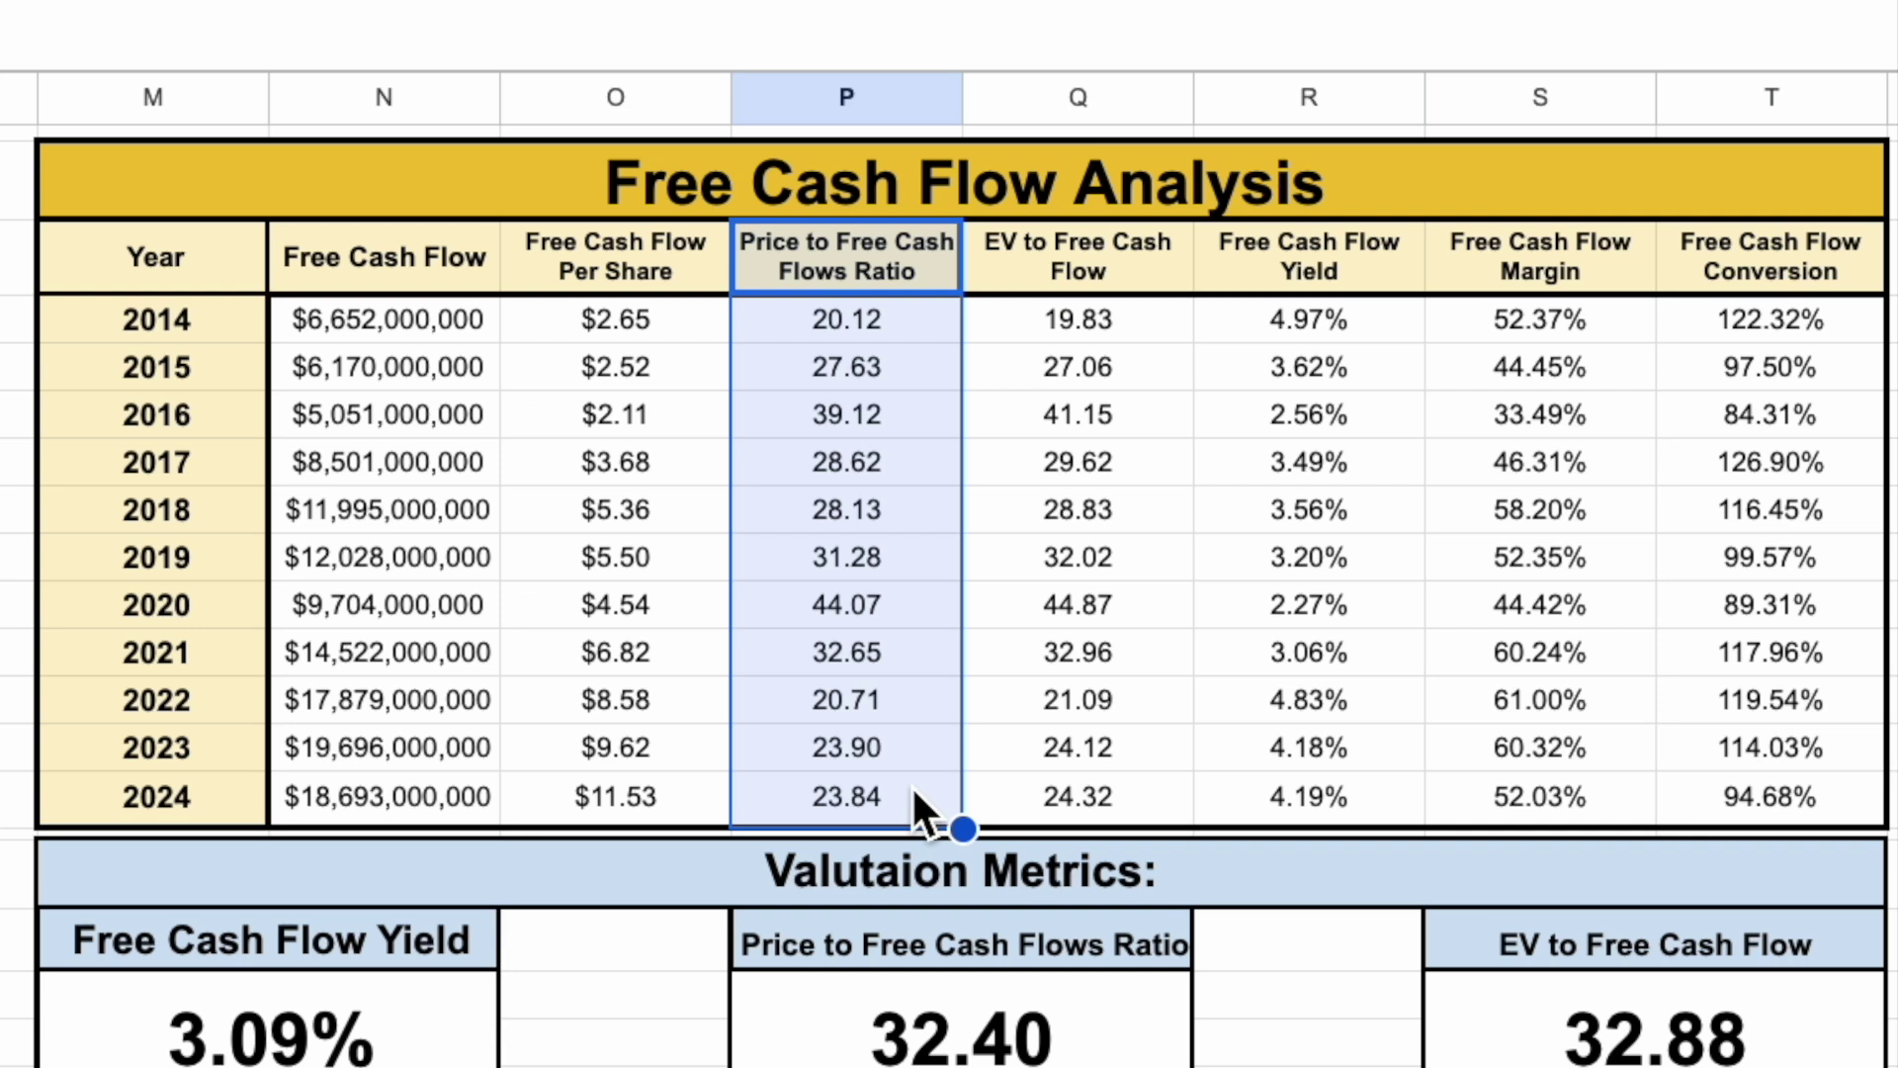
left_click_drag(1143, 265, 1137, 819)
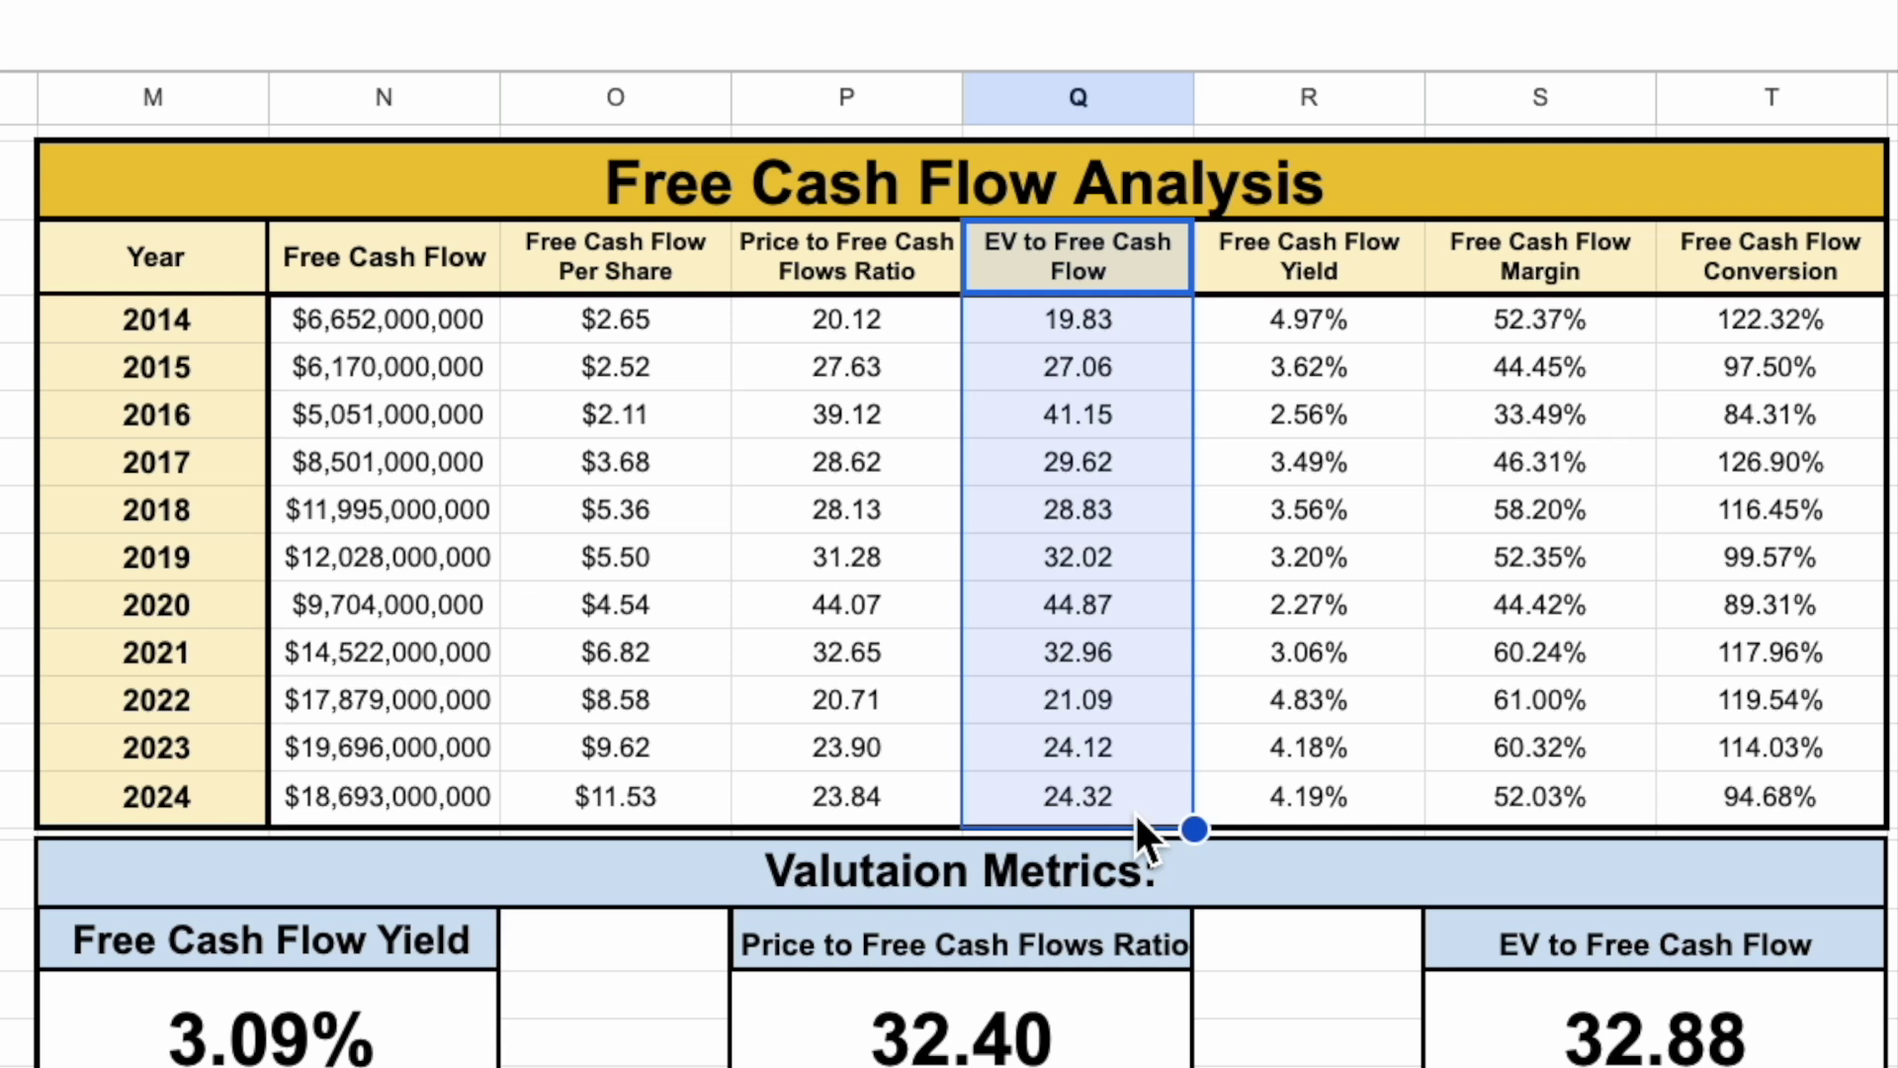
left_click_drag(1384, 263, 1367, 796)
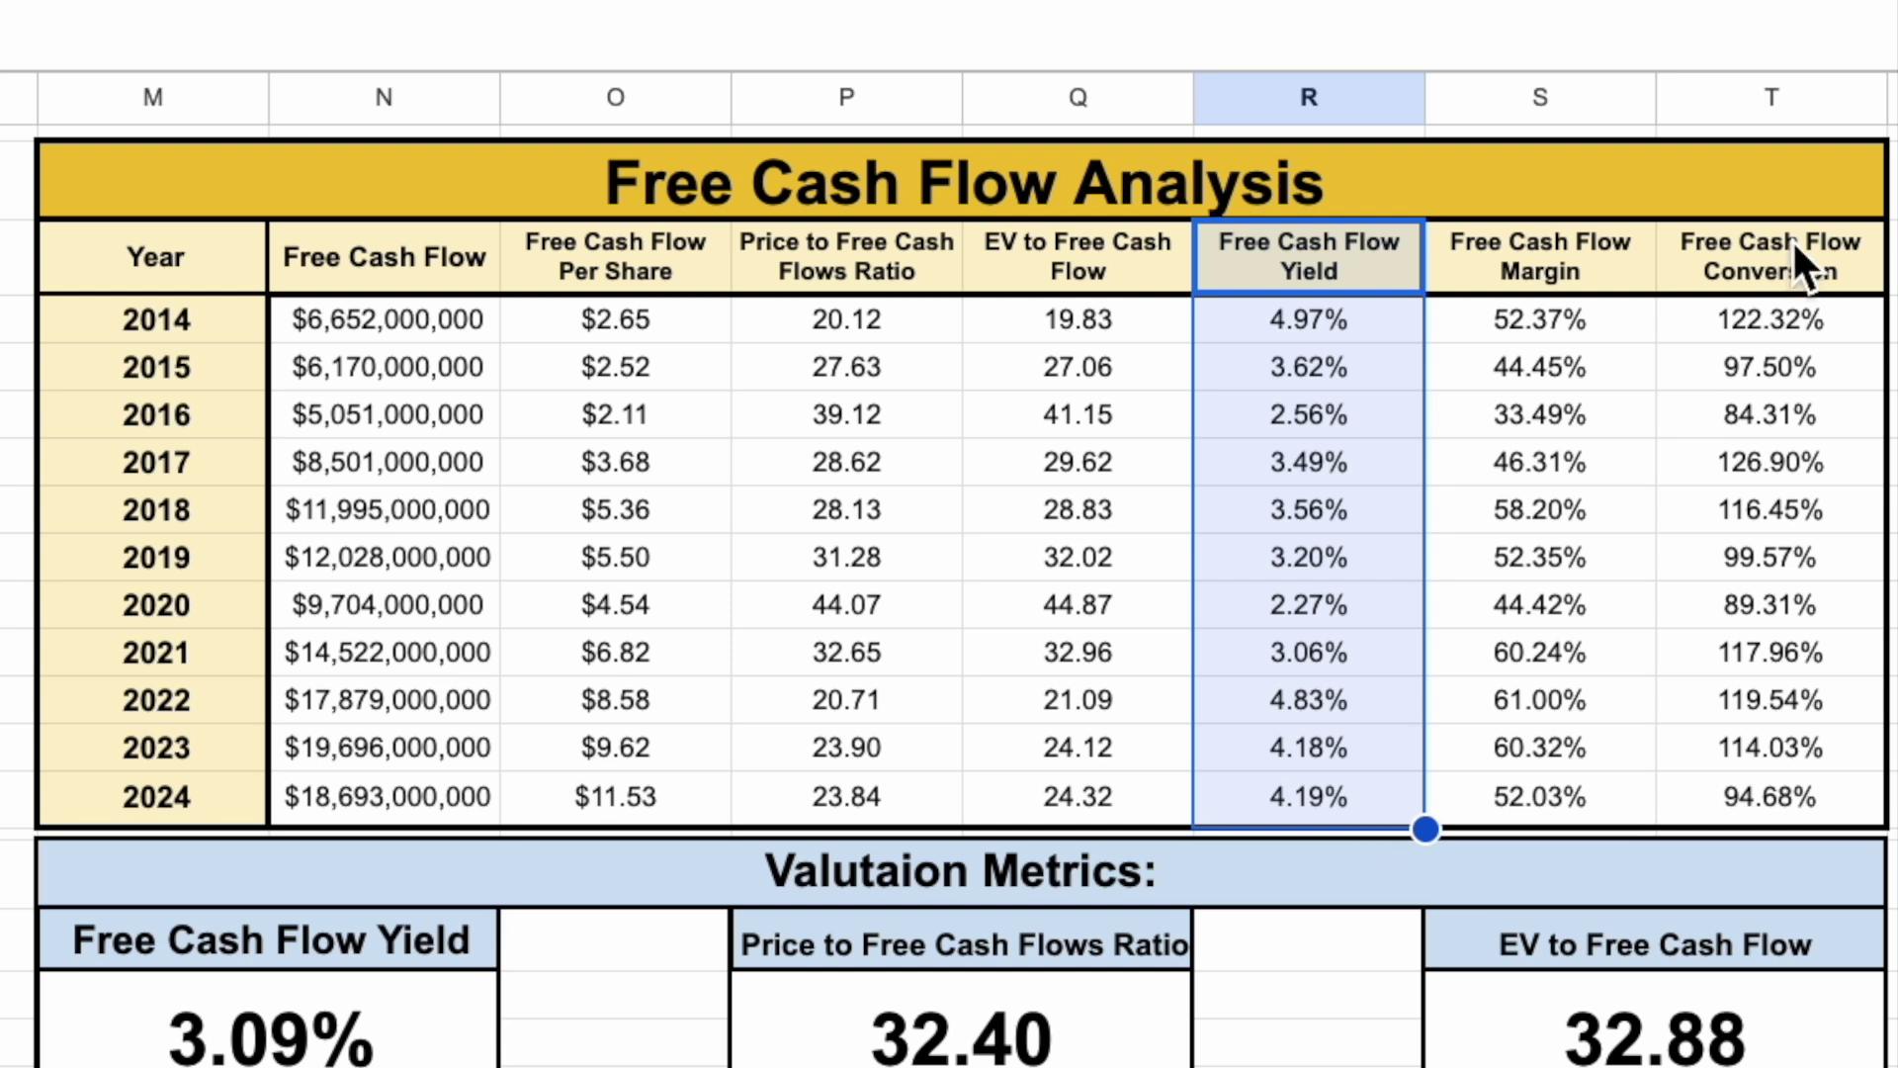
left_click_drag(1576, 265, 1707, 777)
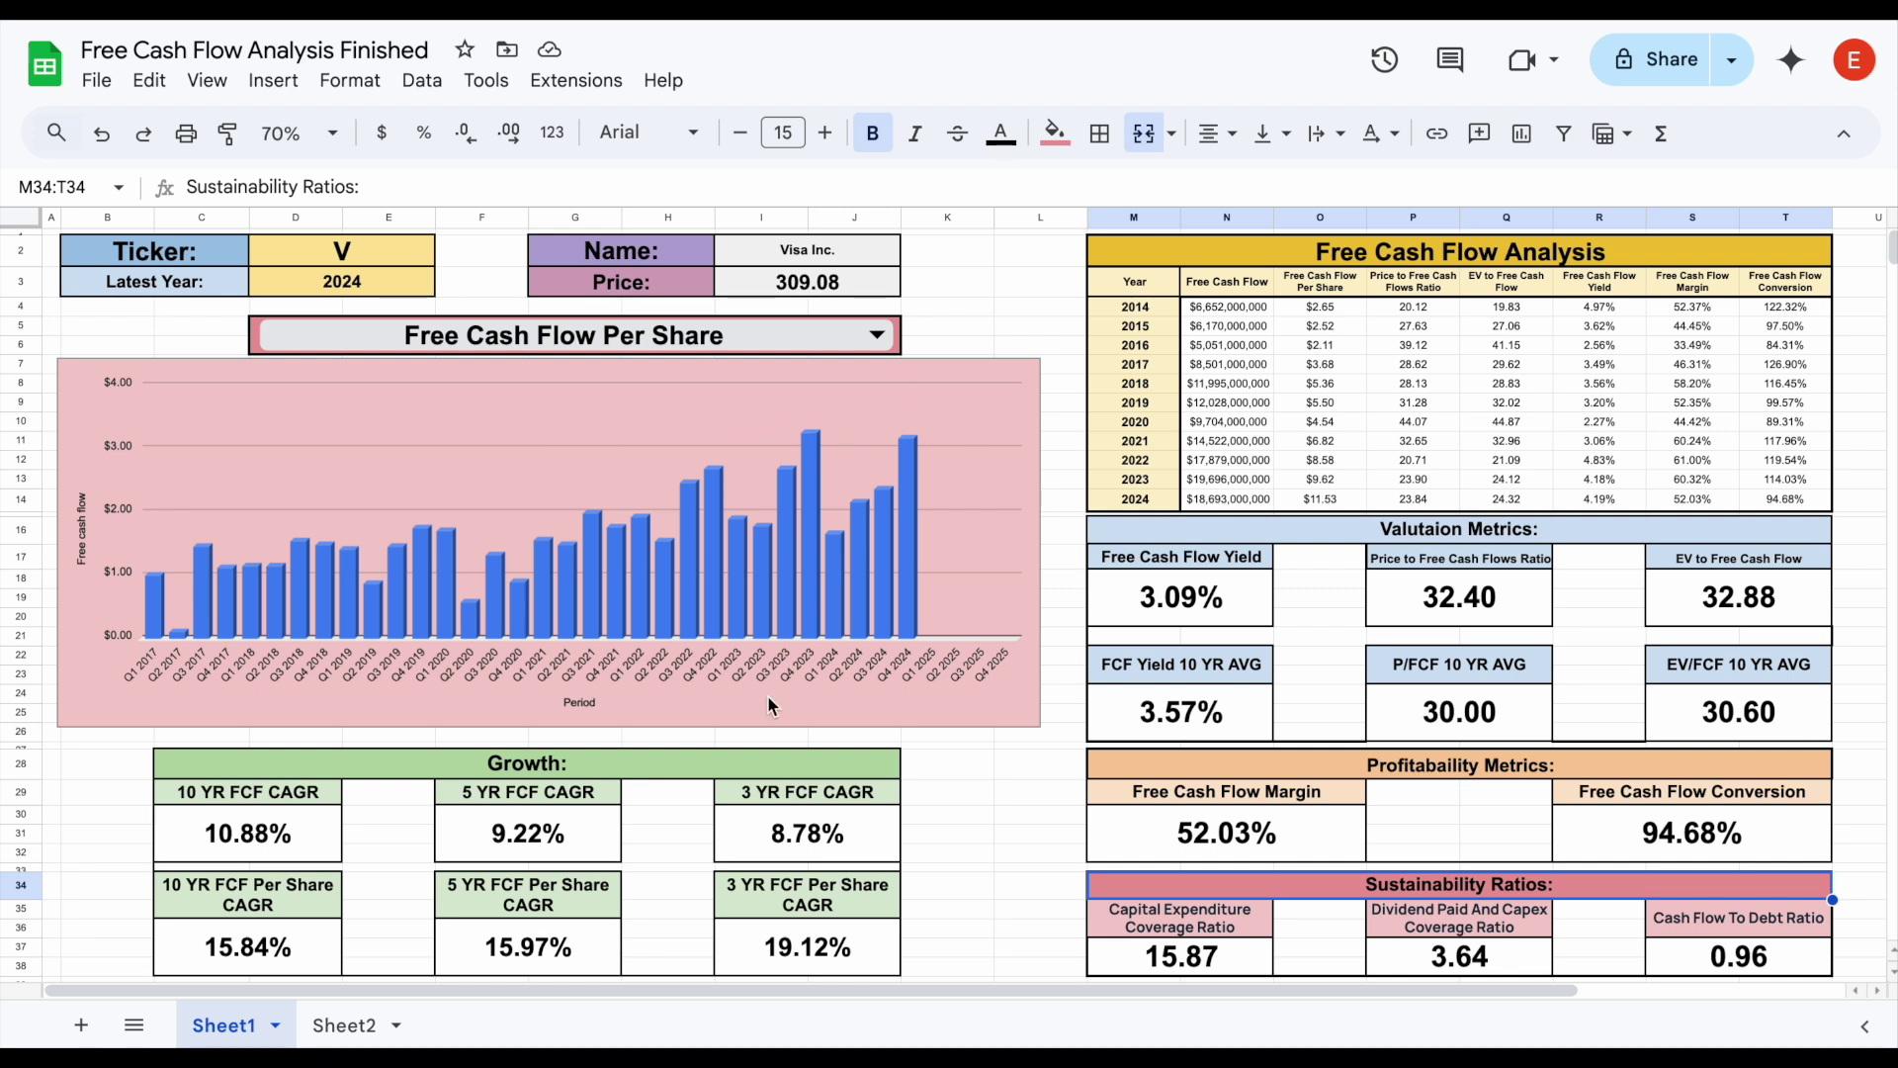
- Switch the quarterly chart's metric to Free Cash Flow
left_click(621, 763)
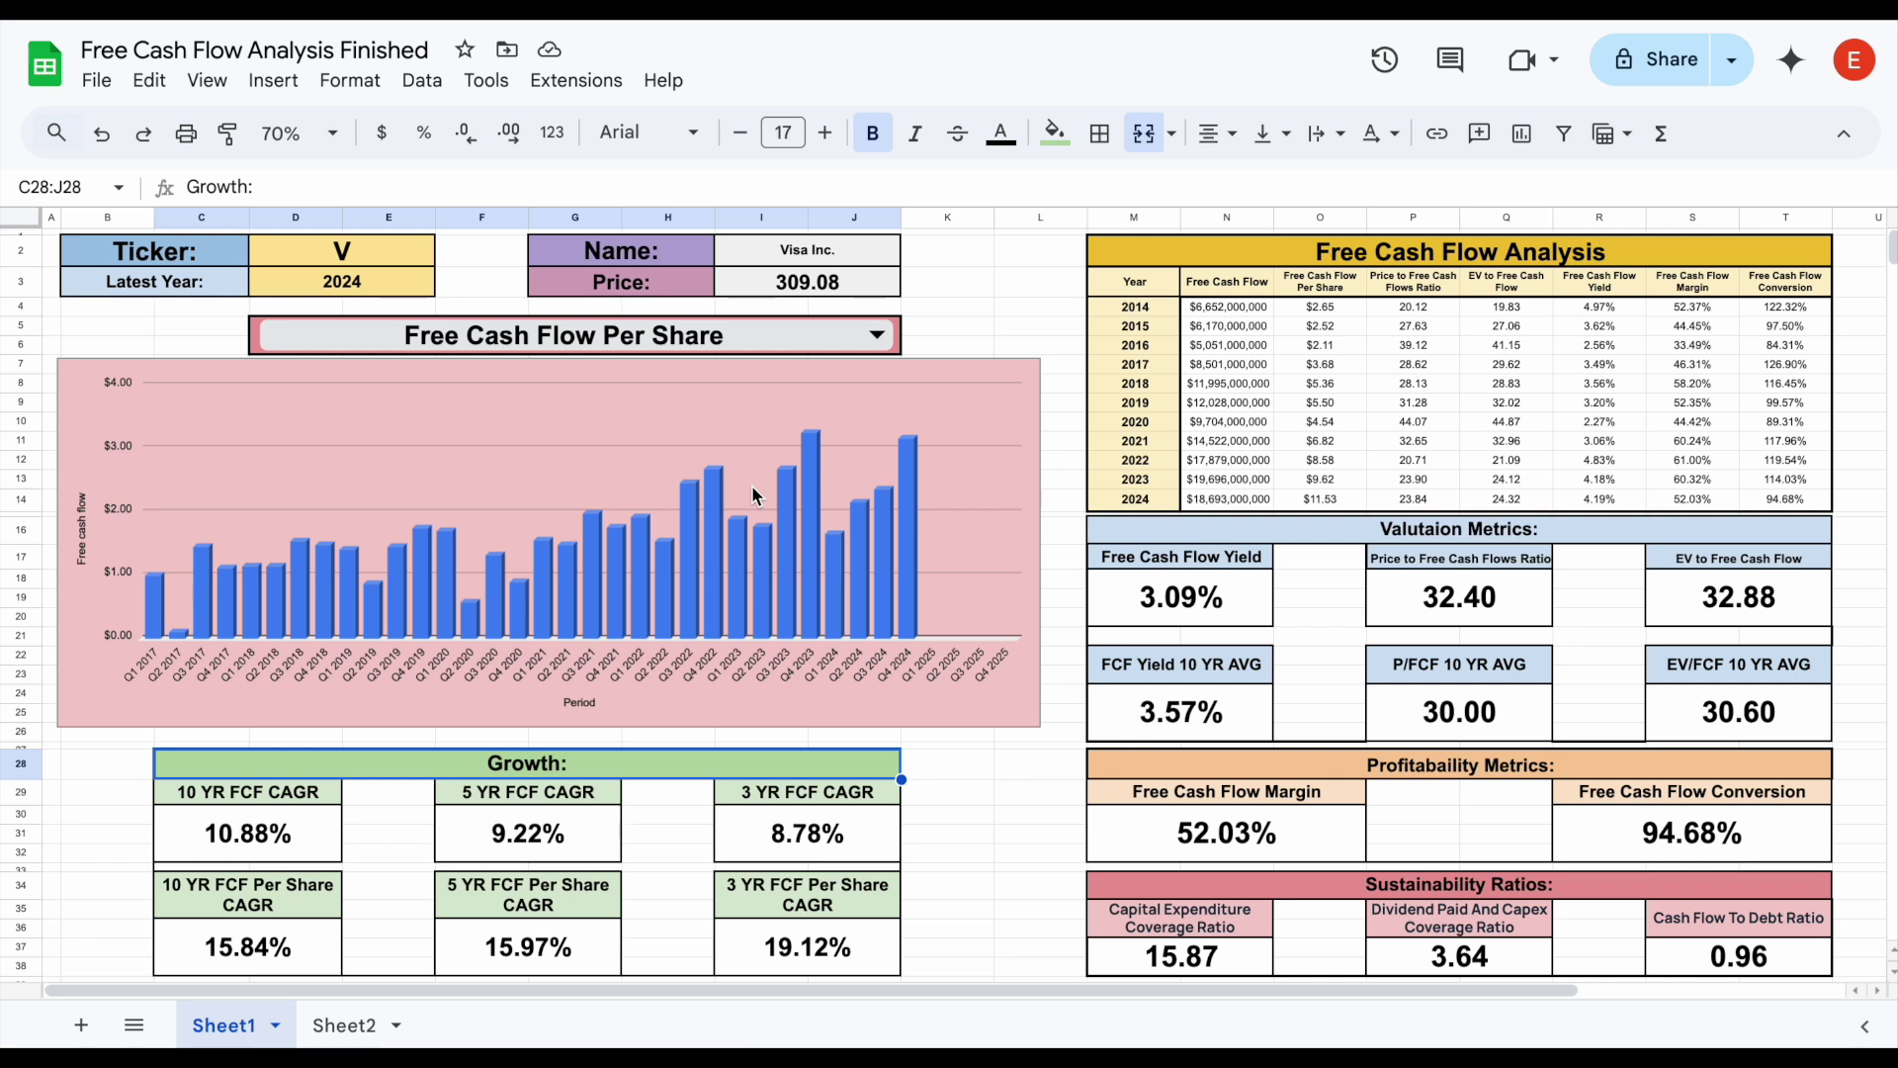
left_click(877, 335)
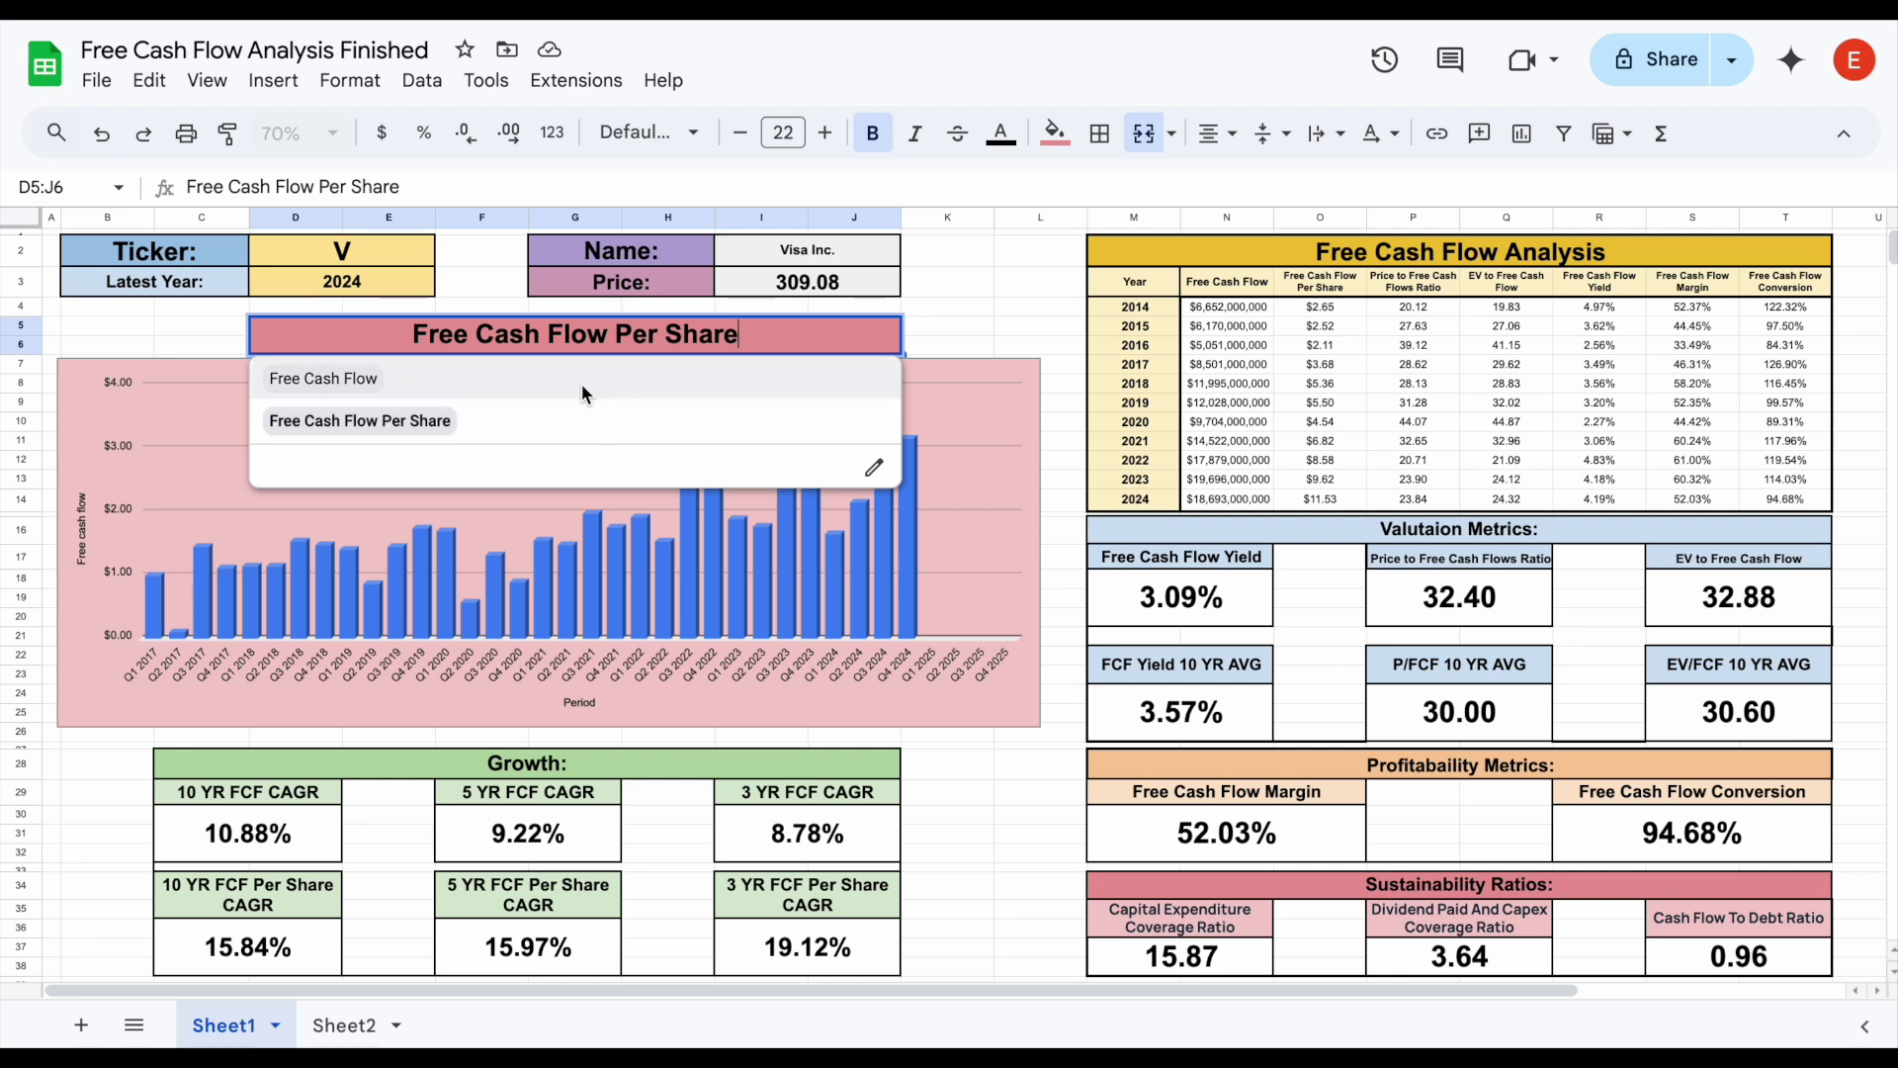
left_click(506, 375)
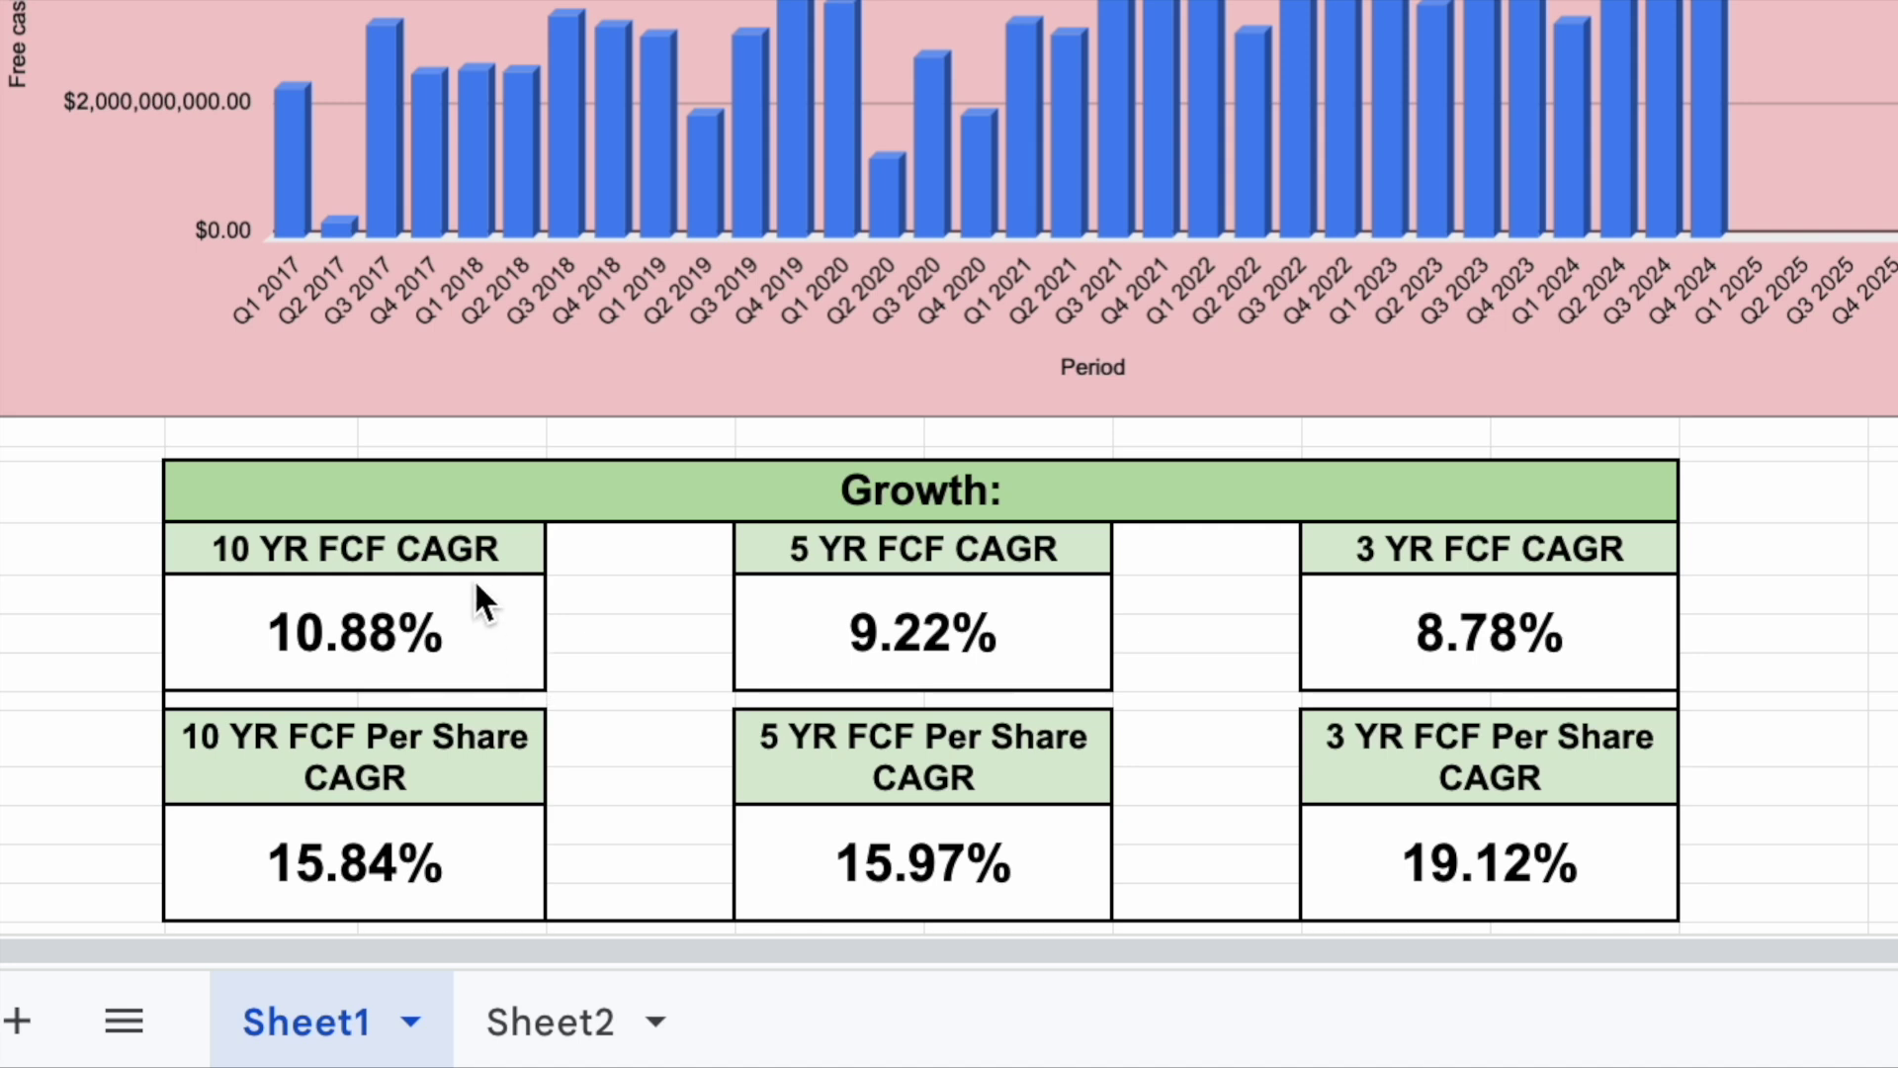
- Compare the 10-year FCF CAGR with the 10-year FCF per share CAGR in the Growth section
left_click_drag(467, 550, 455, 643)
left_click(455, 643)
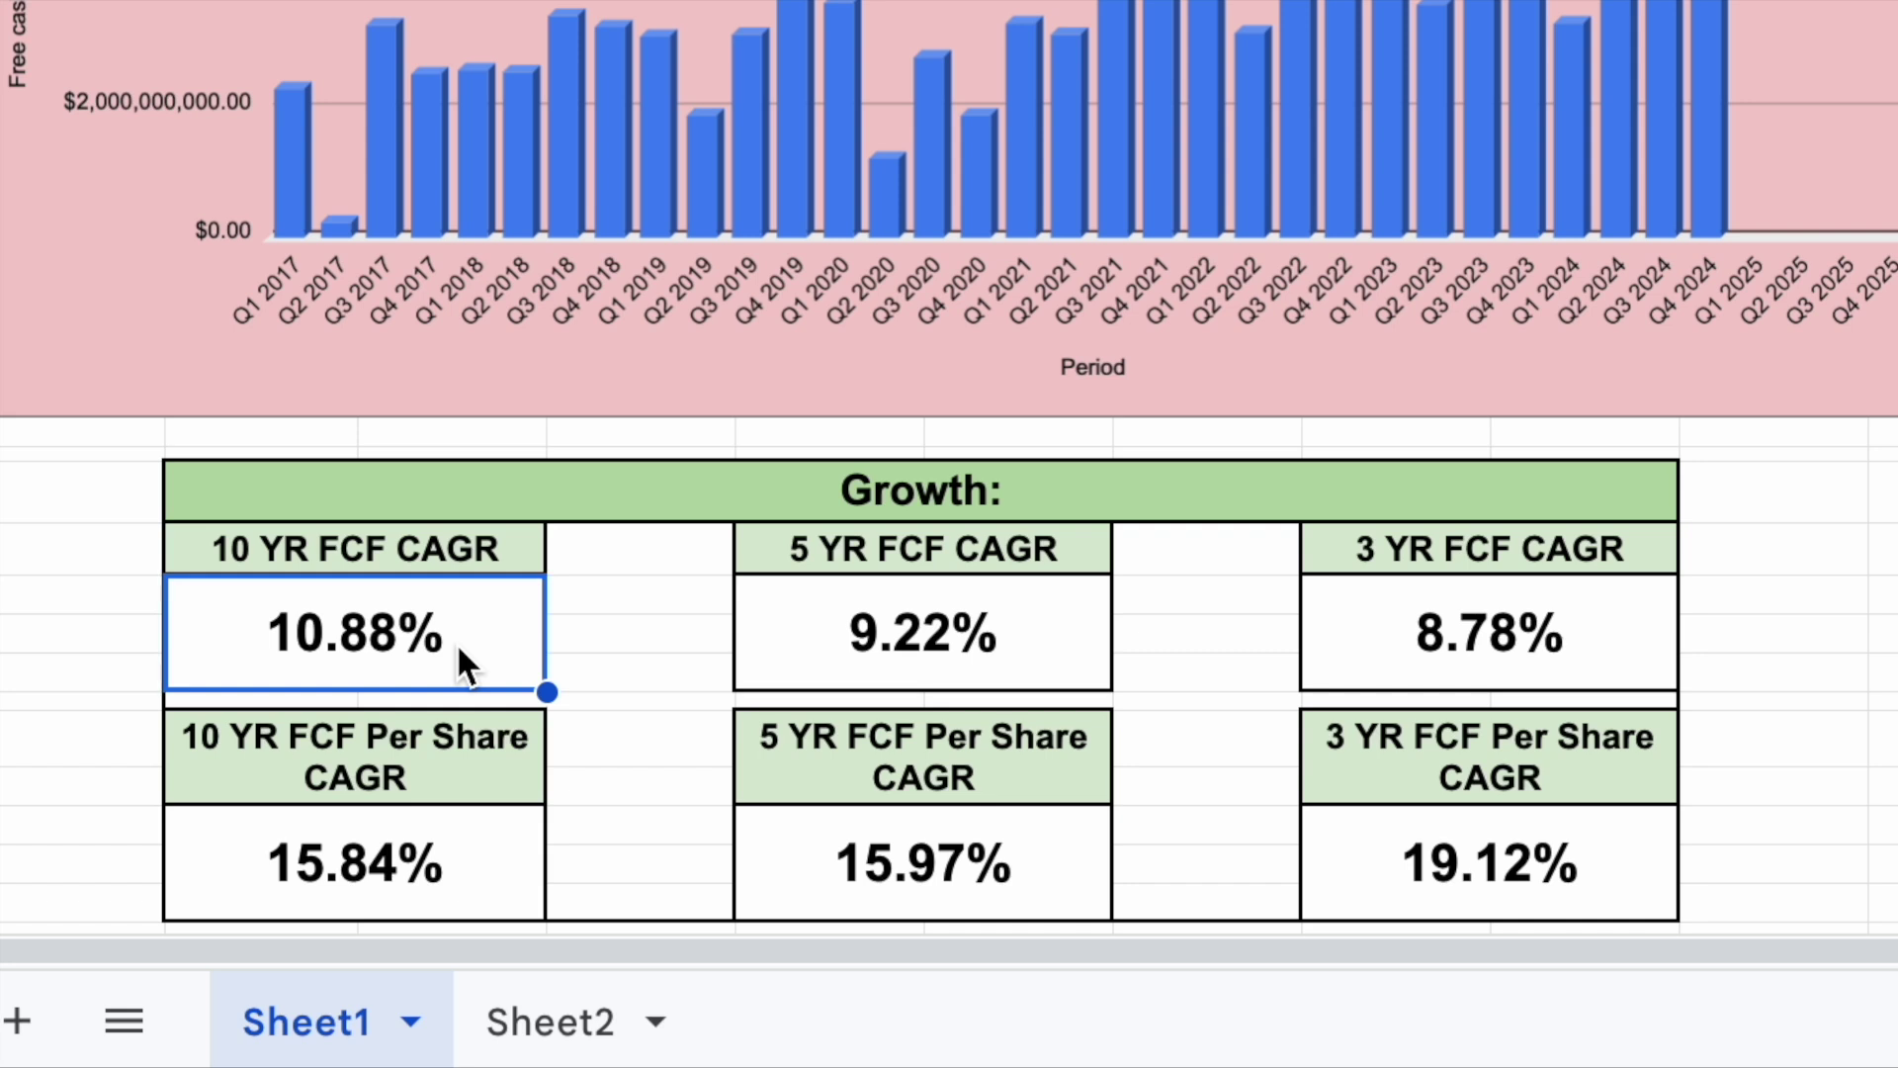
left_click(484, 776)
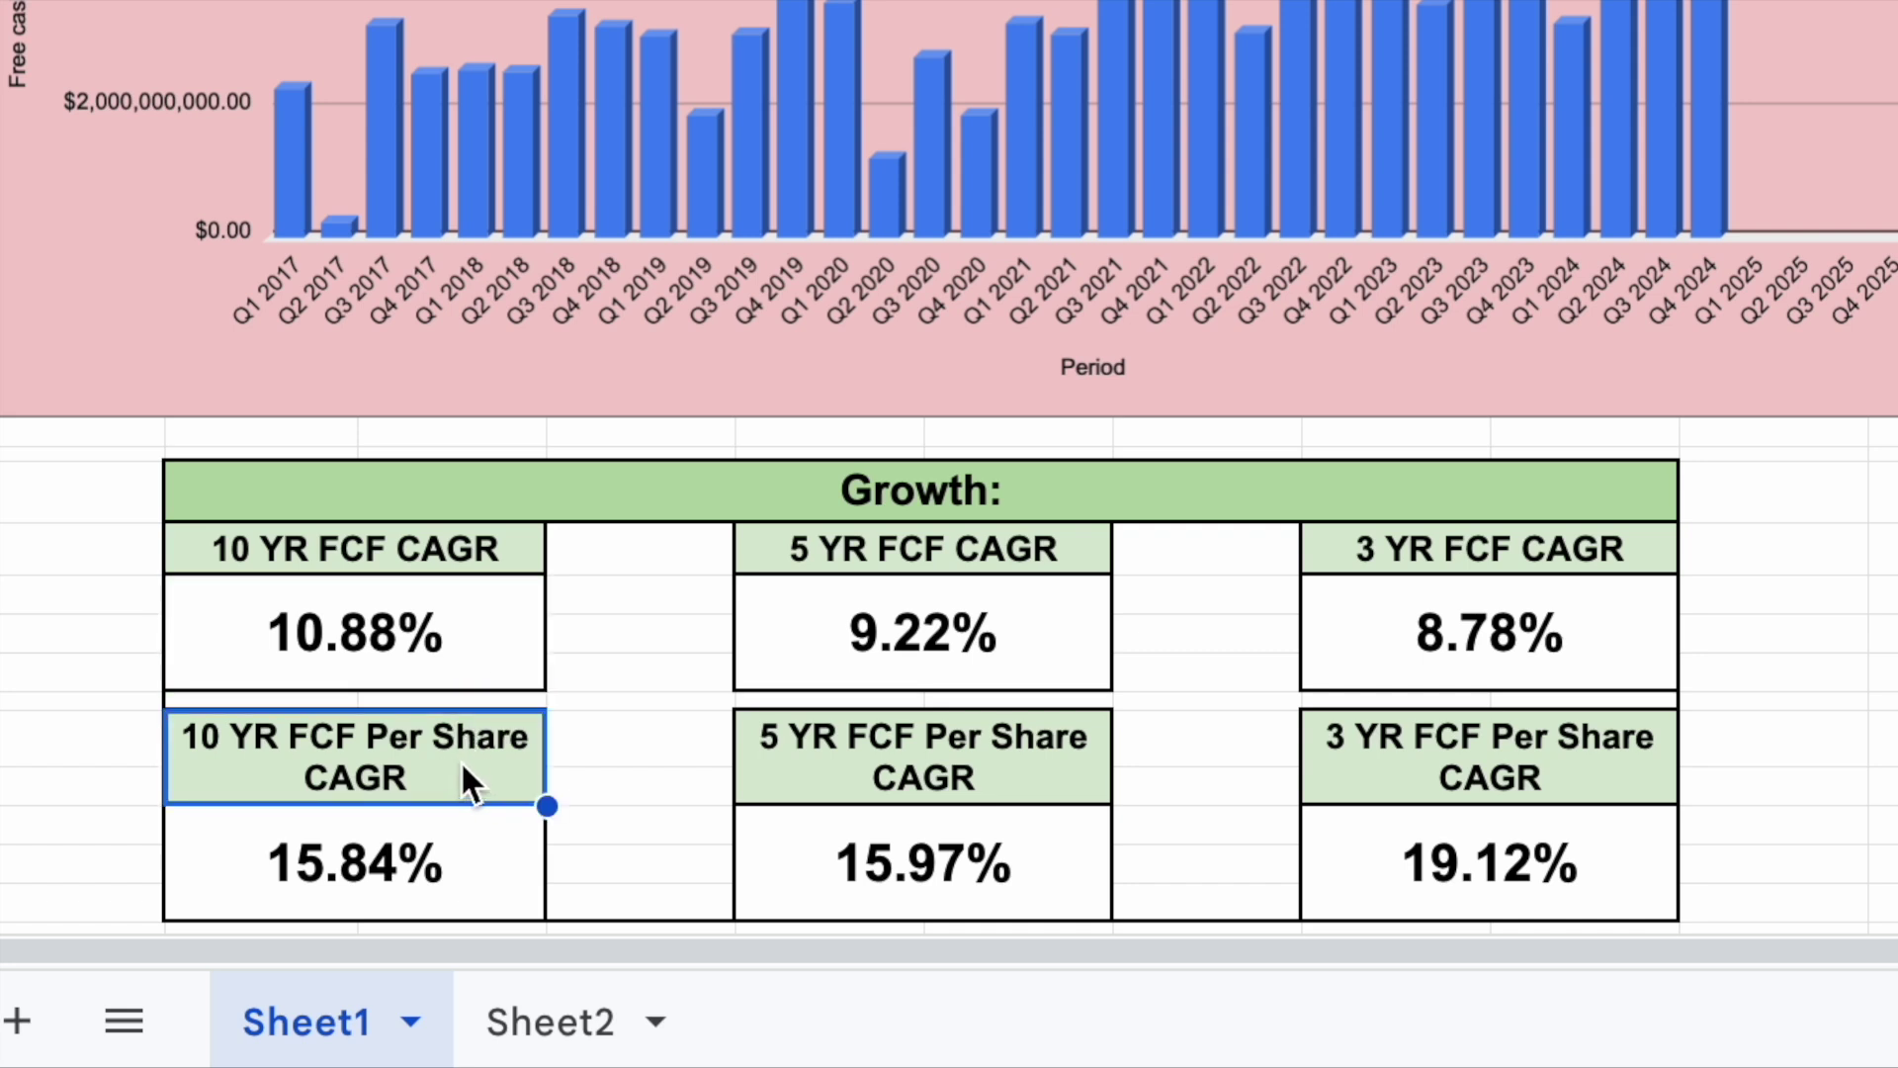
left_click(485, 862)
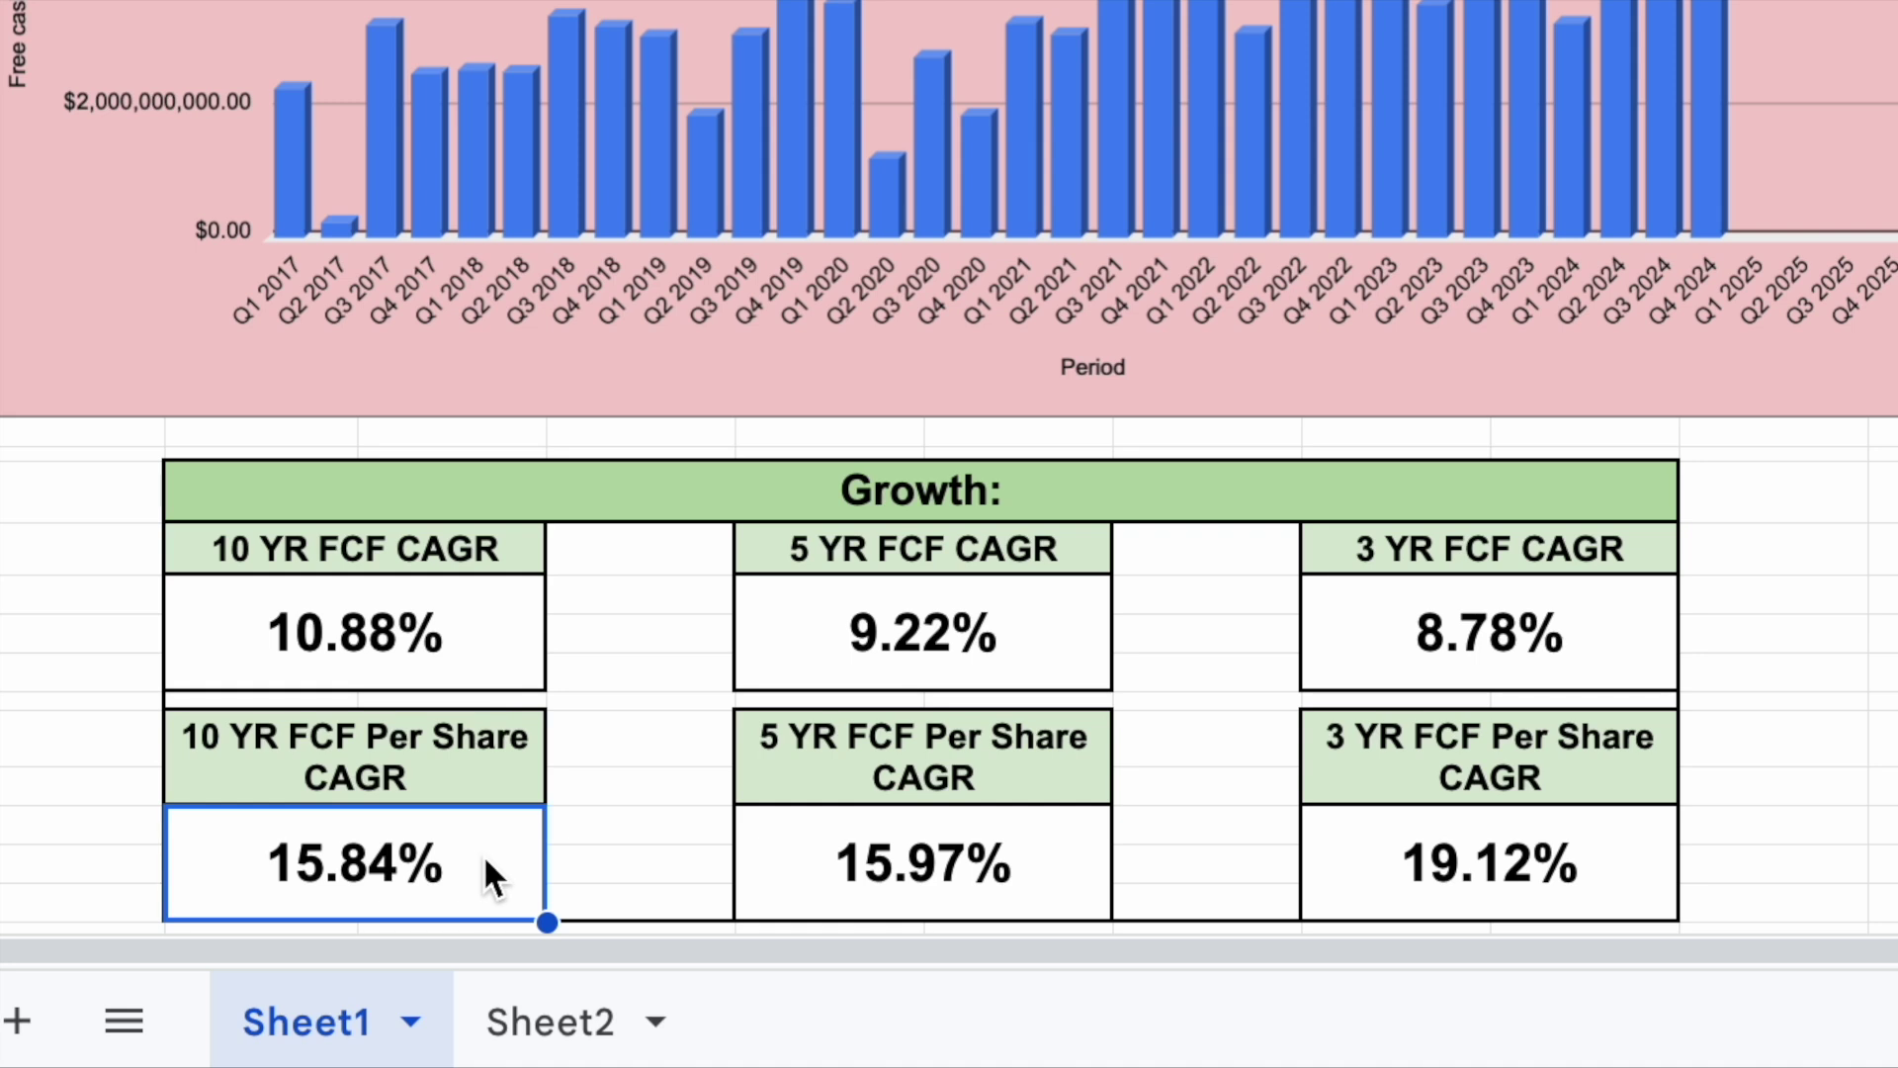
left_click(443, 644)
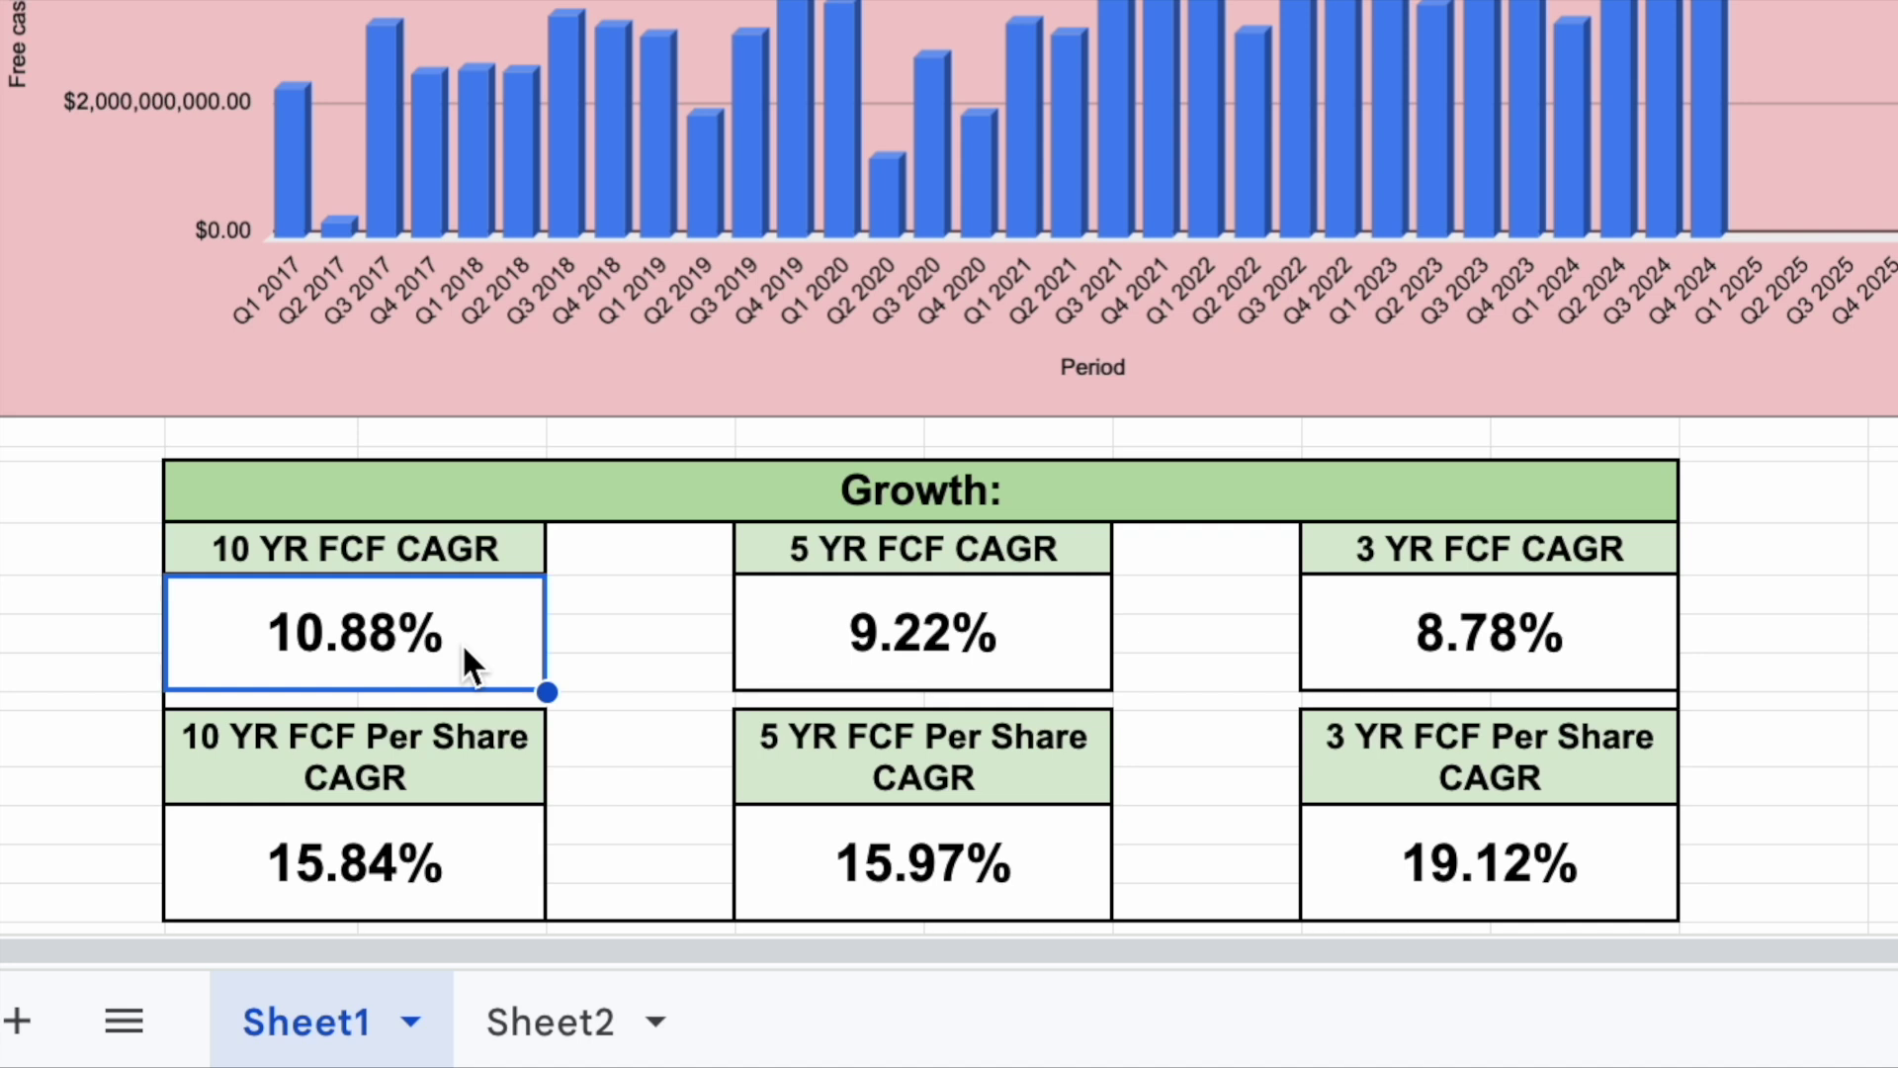
- Review the 5-year and 3-year FCF and FCF per share CAGRs, comparing them across the whole Growth section
left_click(1021, 656)
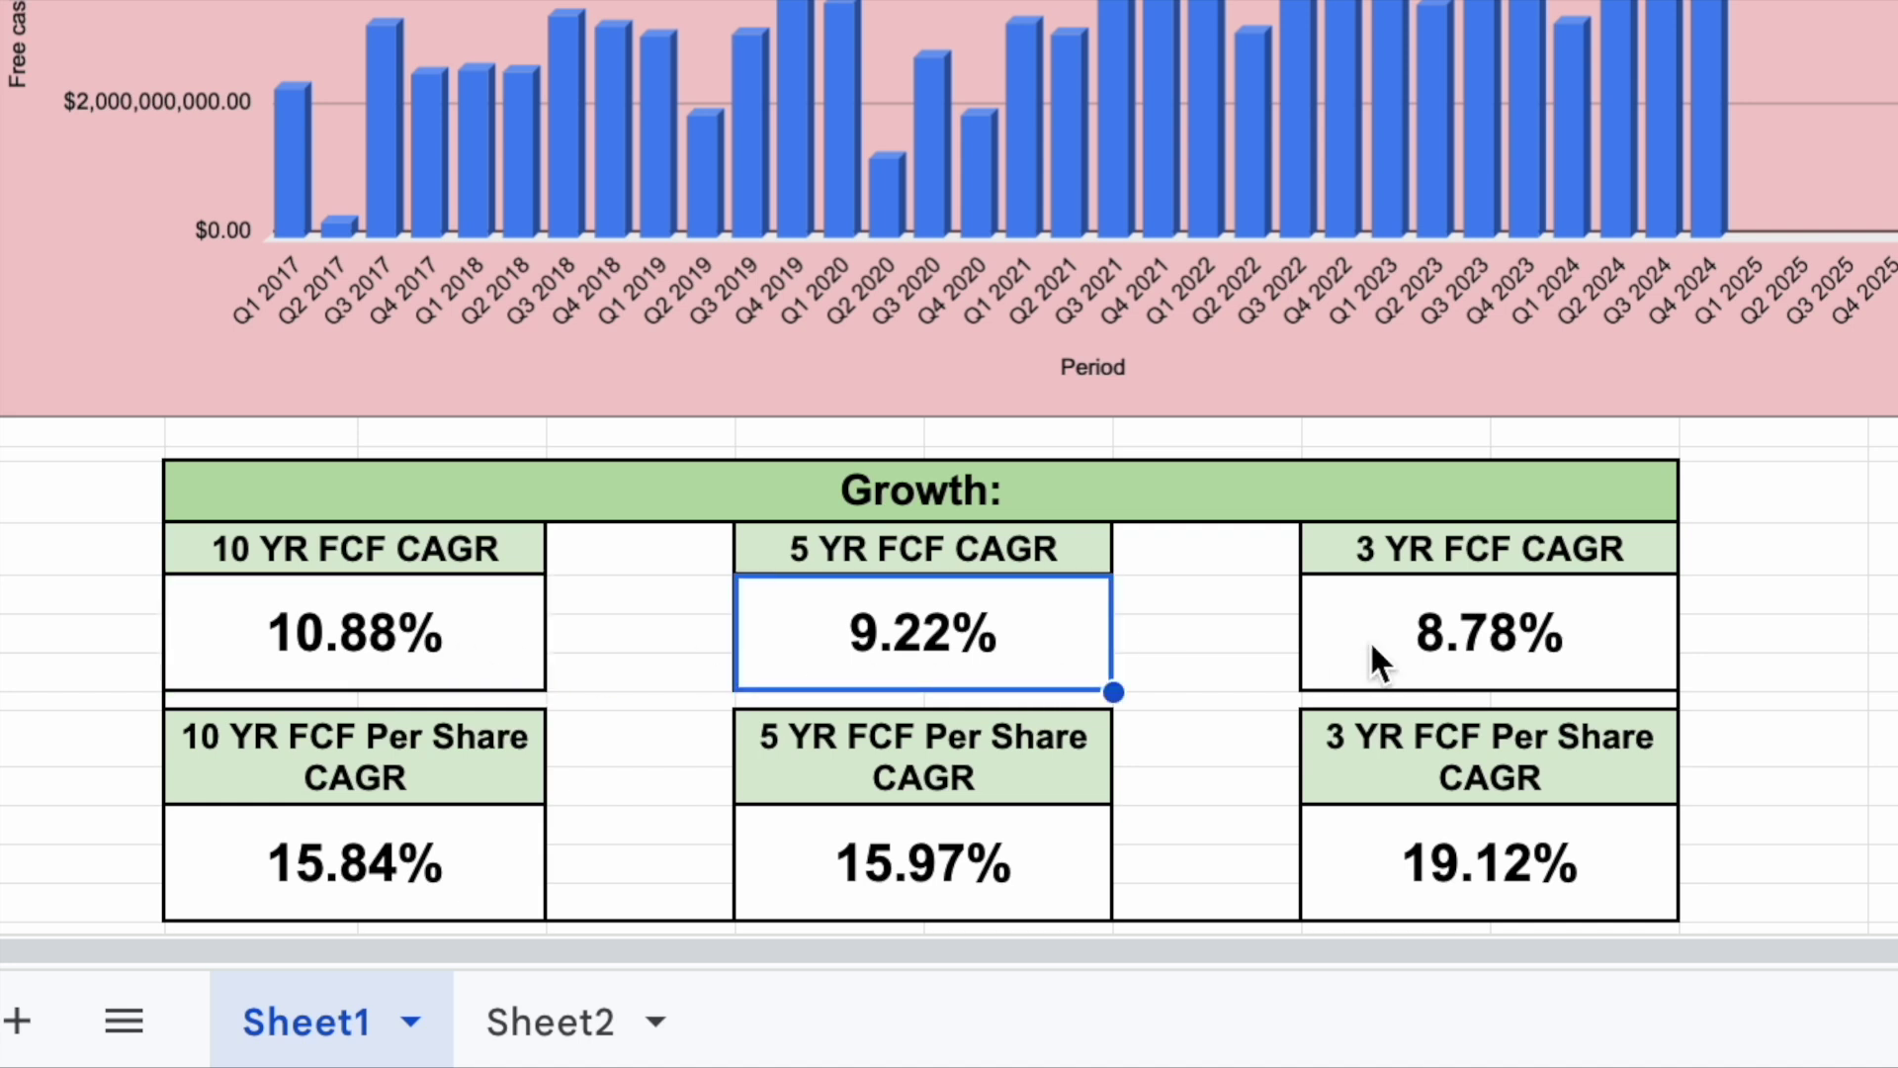
left_click(1473, 648)
left_click(1059, 639)
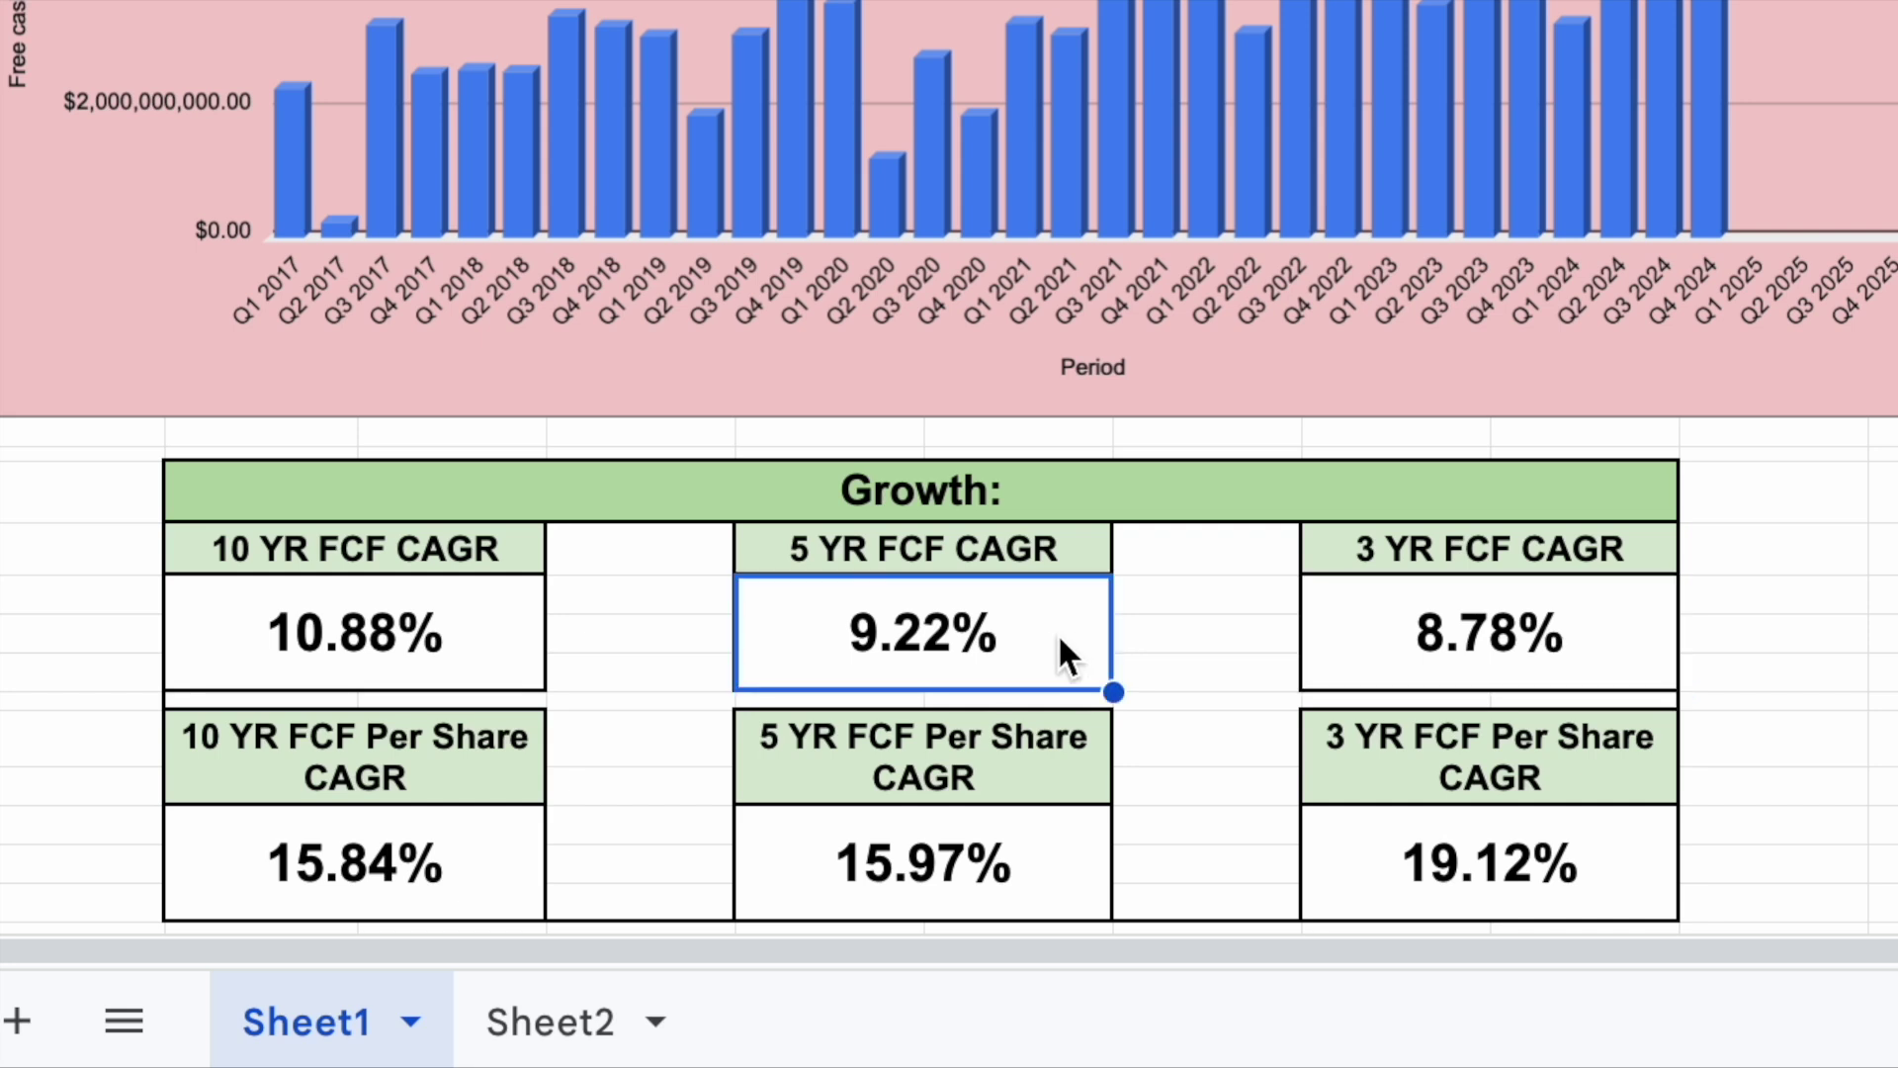
left_click(1048, 858)
left_click(1578, 653)
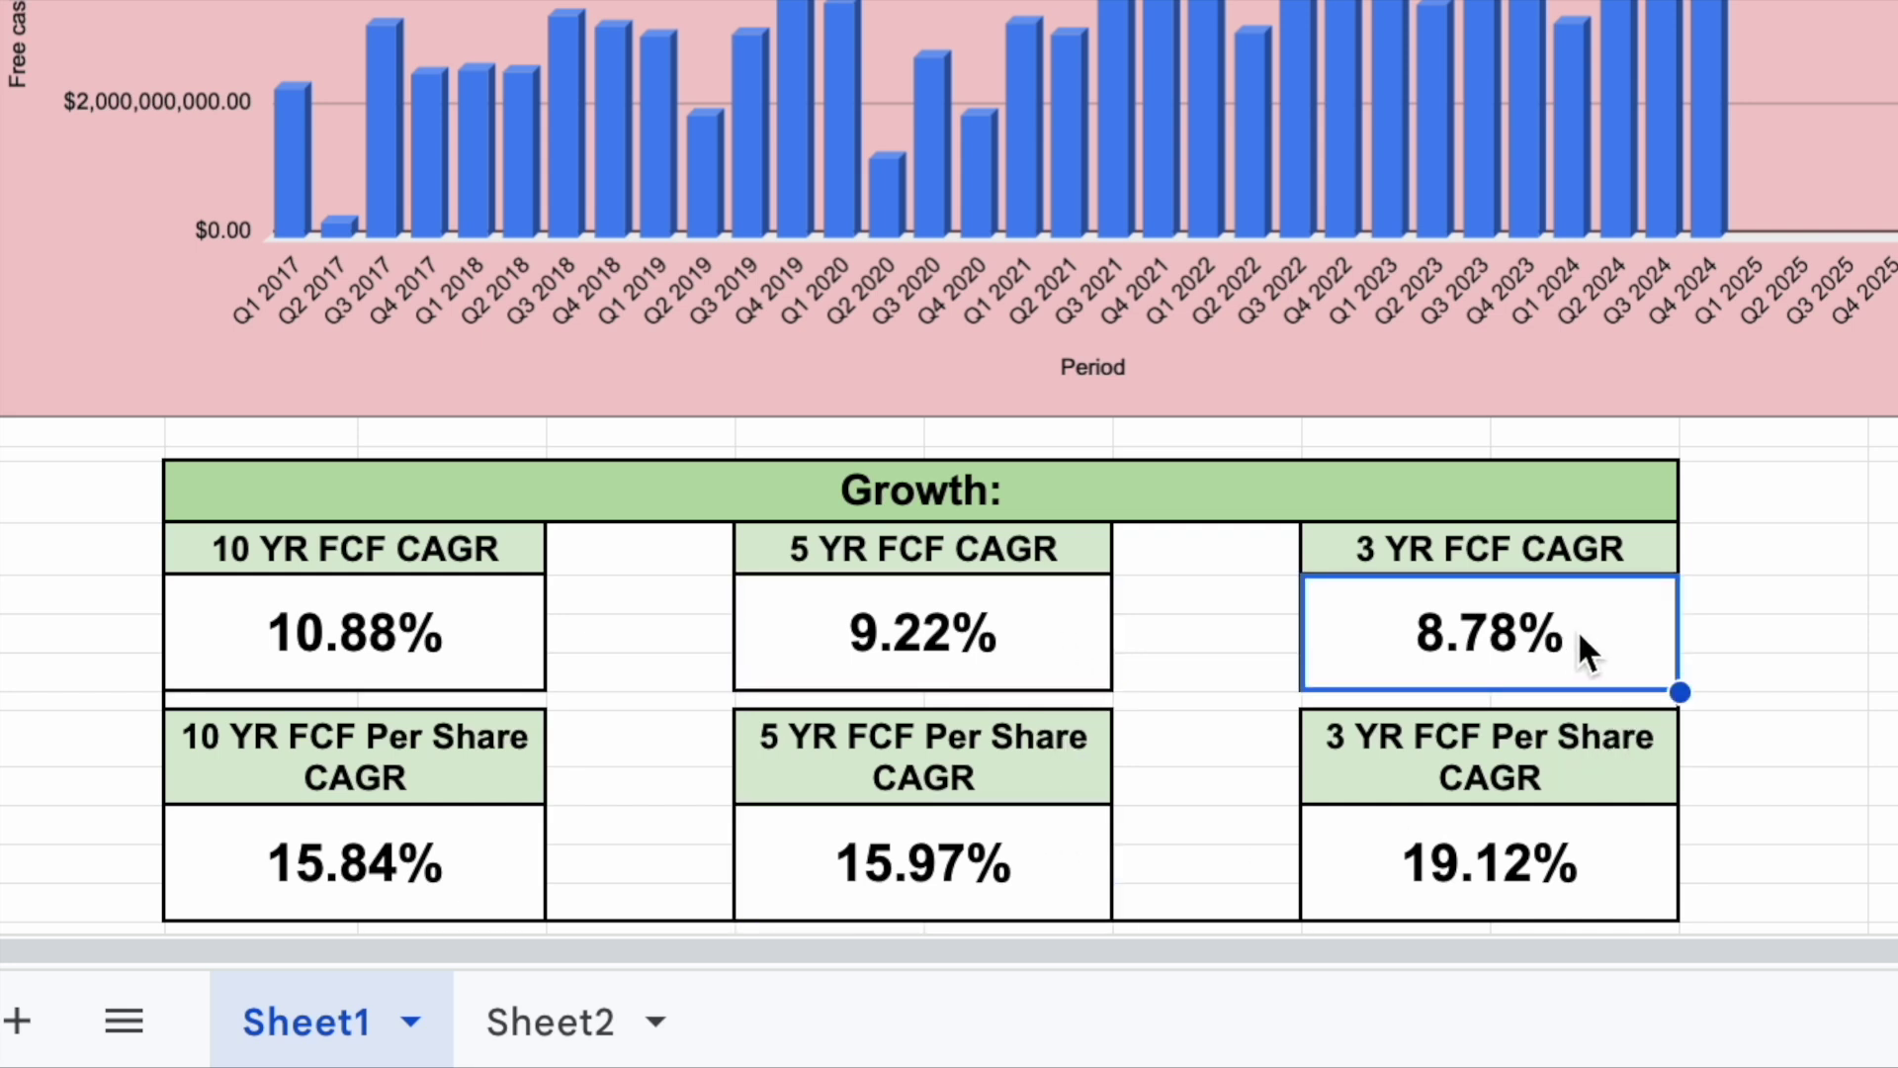
left_click(1599, 862)
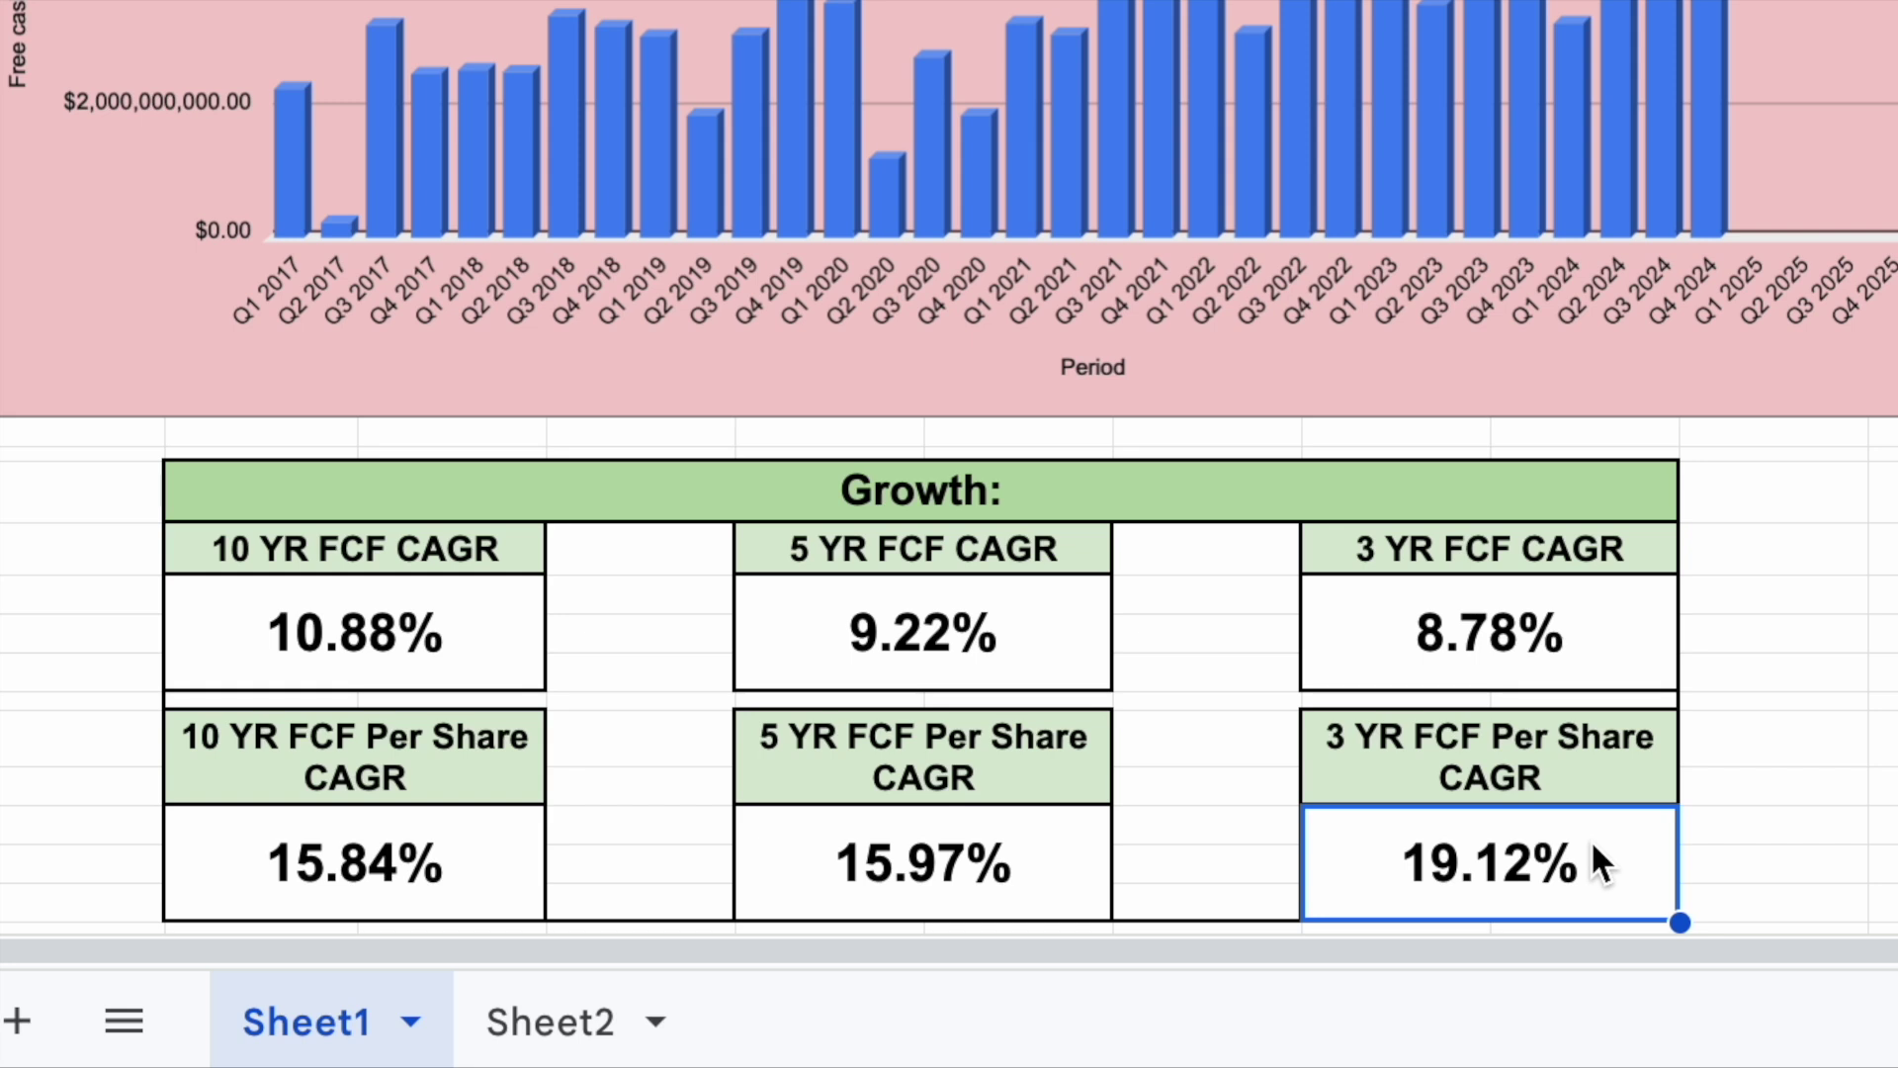
left_click_drag(512, 625, 1481, 831)
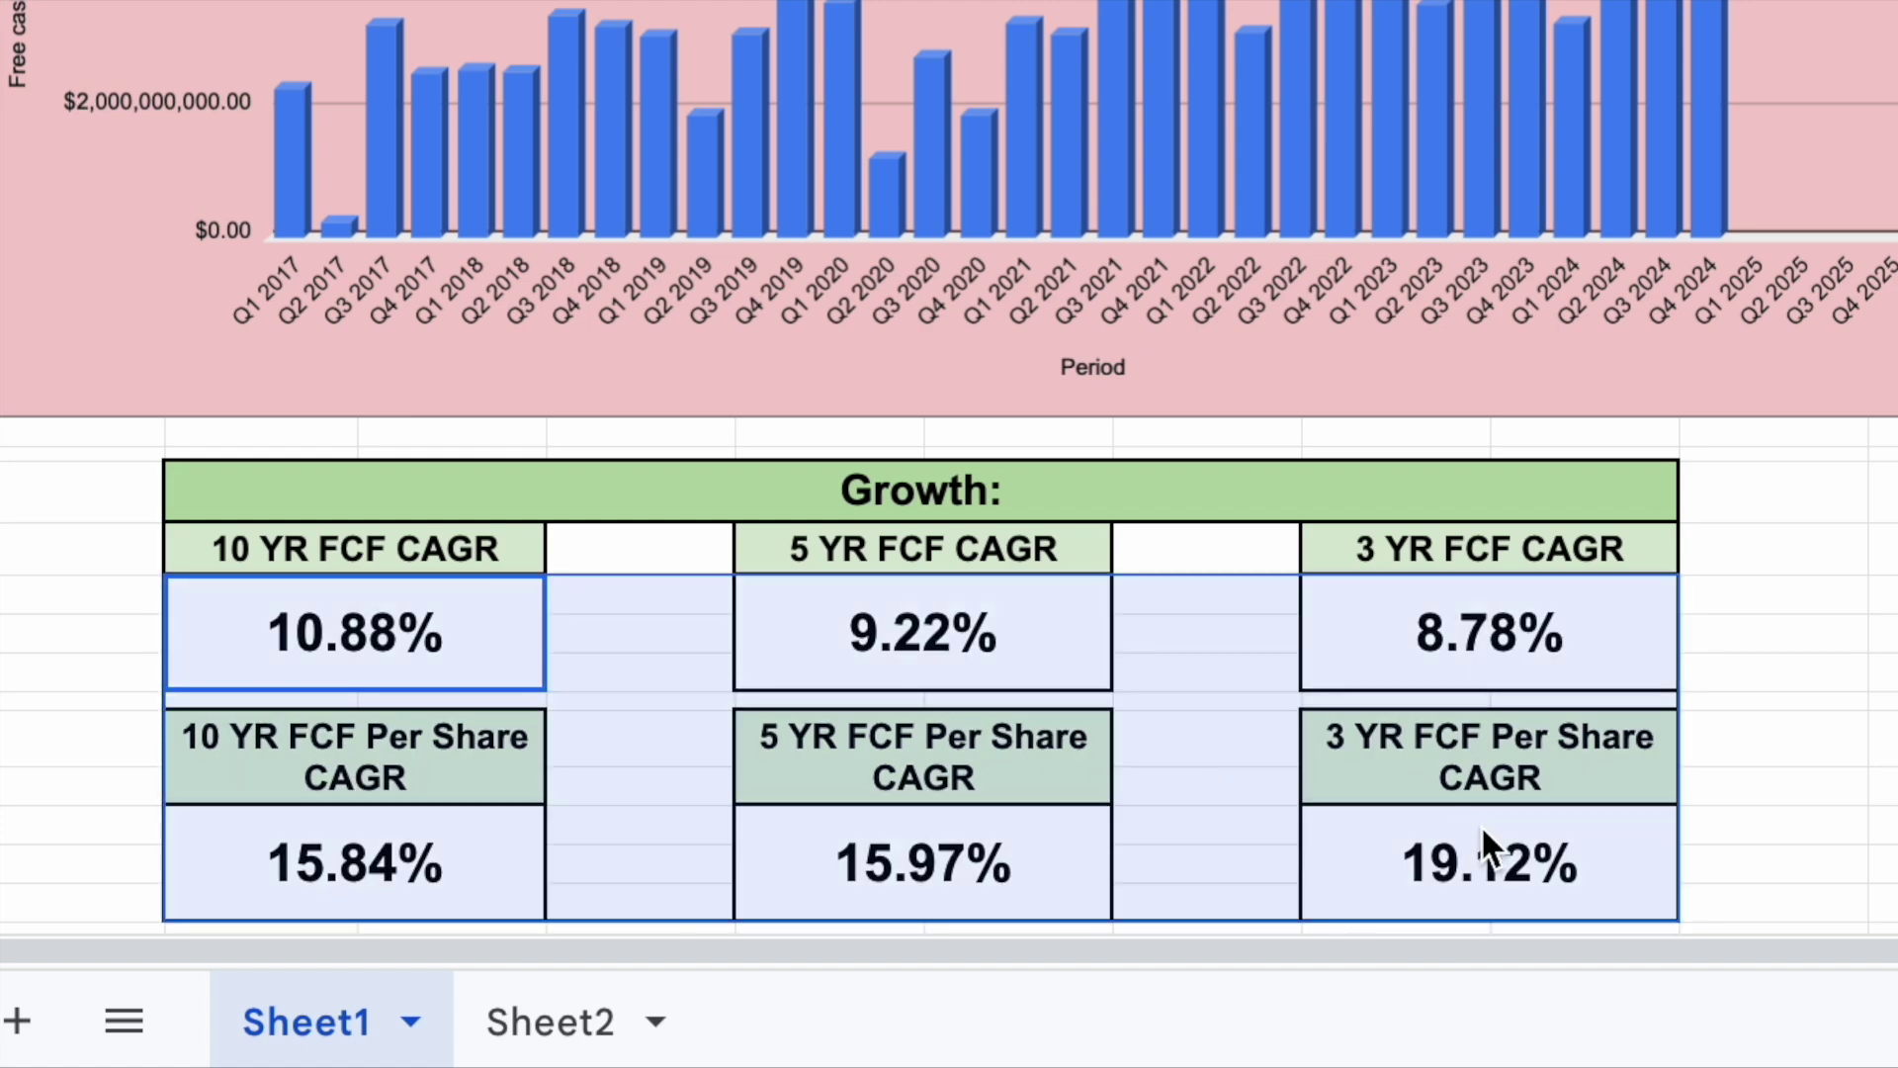
left_click(1424, 871)
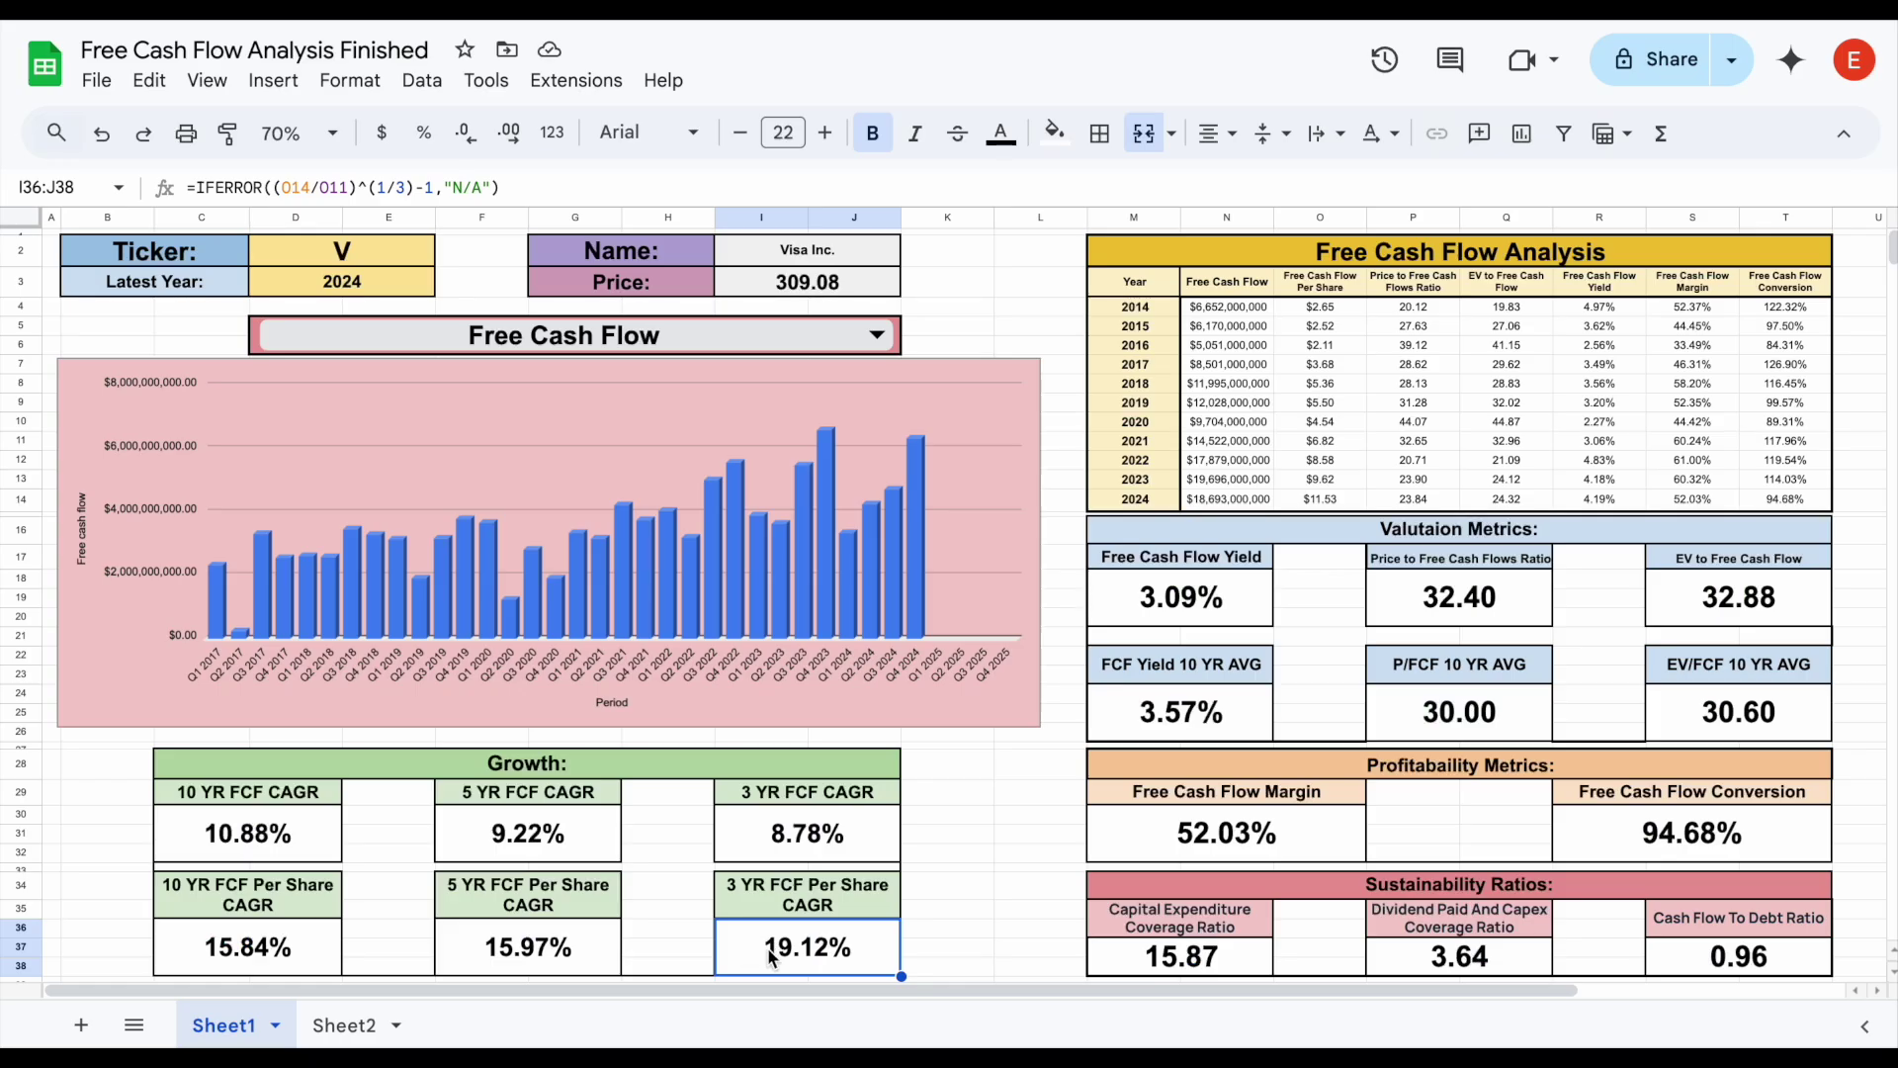
- Compare the row of 10-, 5- and 3-year FCF CAGRs with the row of FCF per share CAGRs in the Growth section
left_click_drag(306, 829, 809, 859)
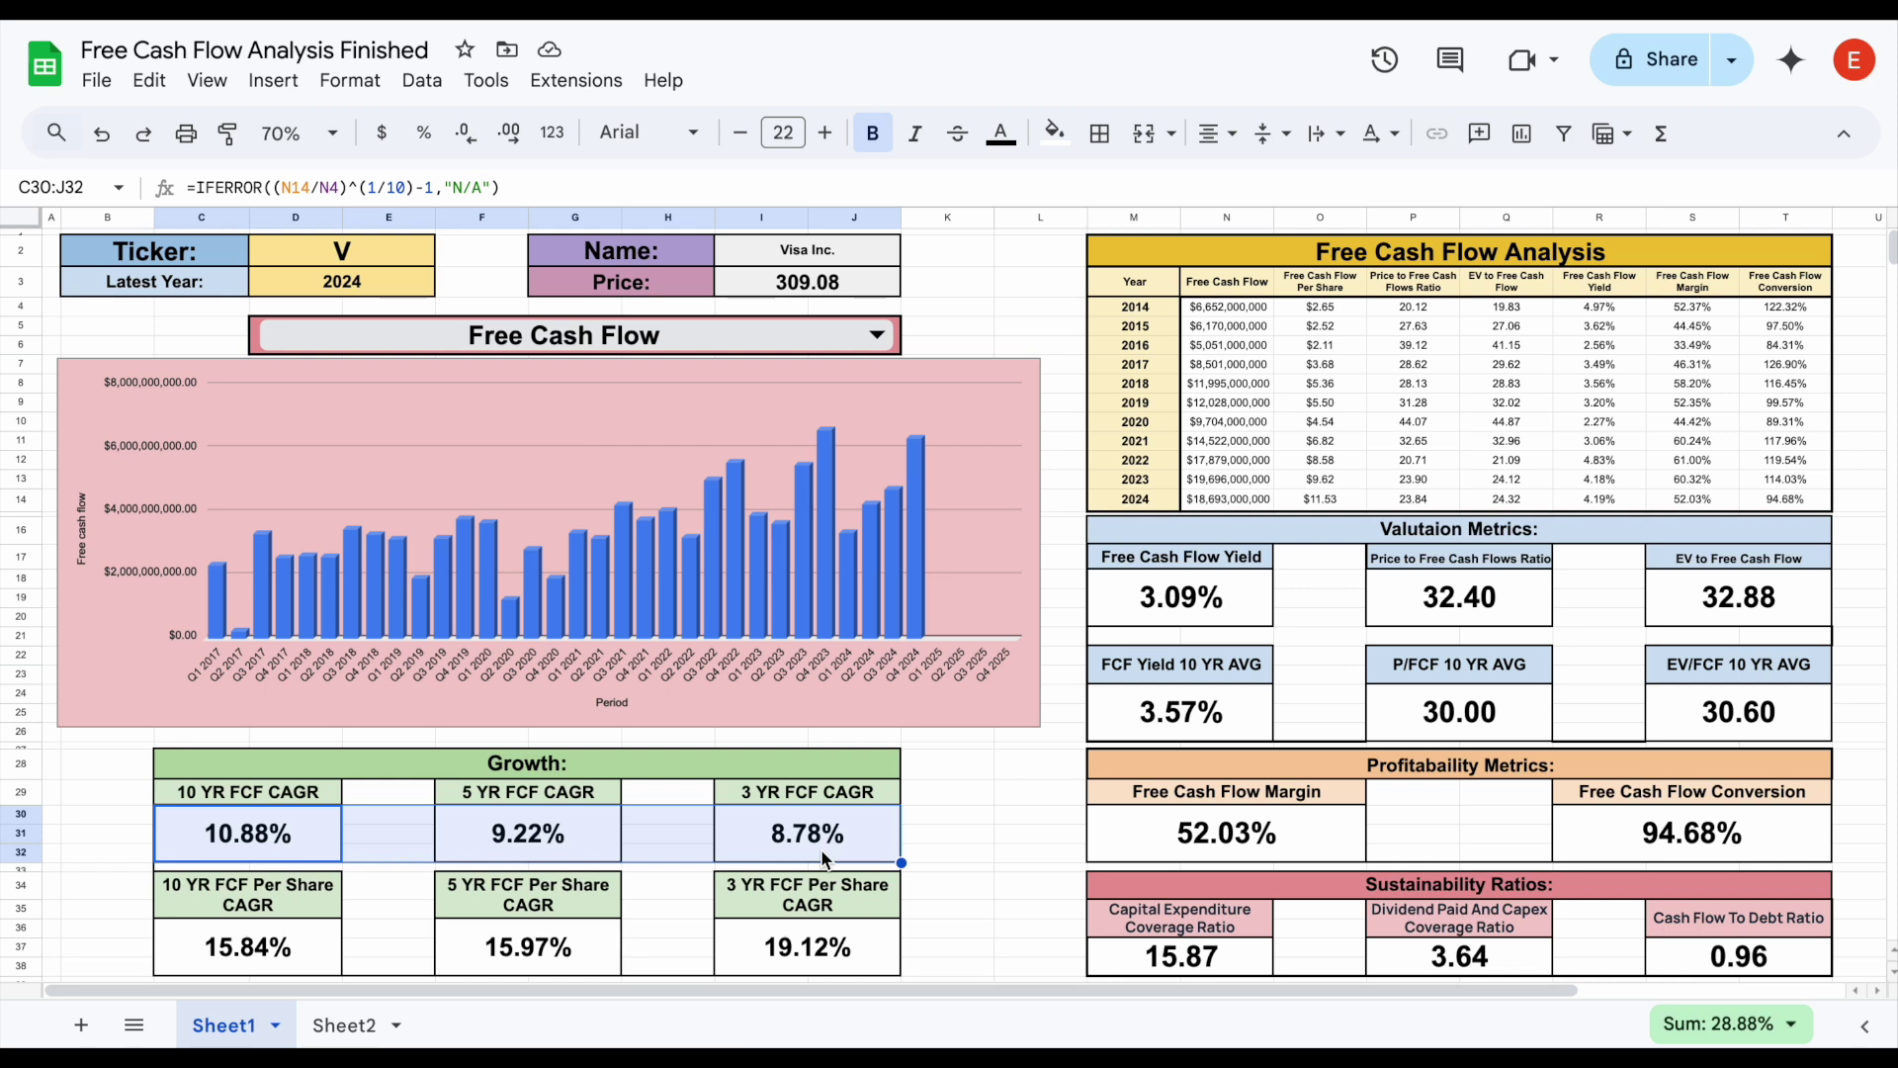
left_click(298, 940)
left_click_drag(299, 940, 878, 941)
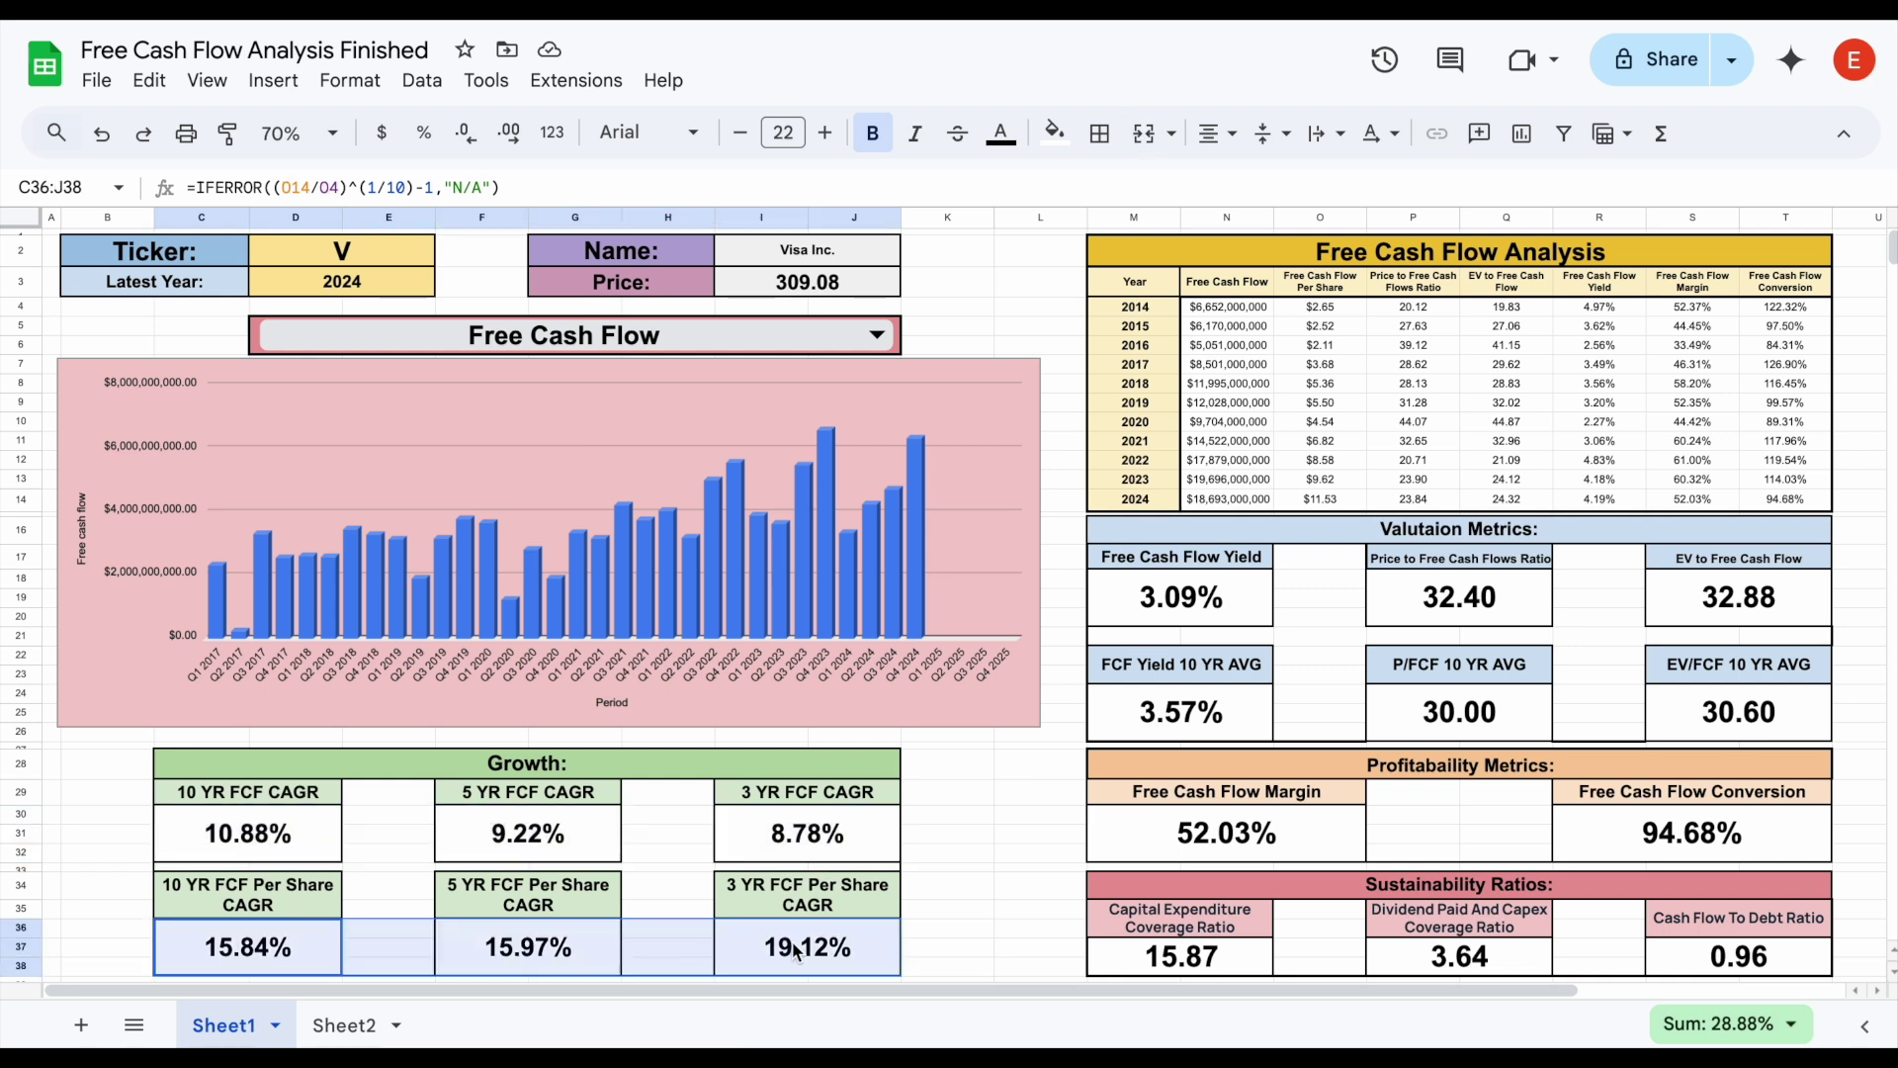
left_click(878, 941)
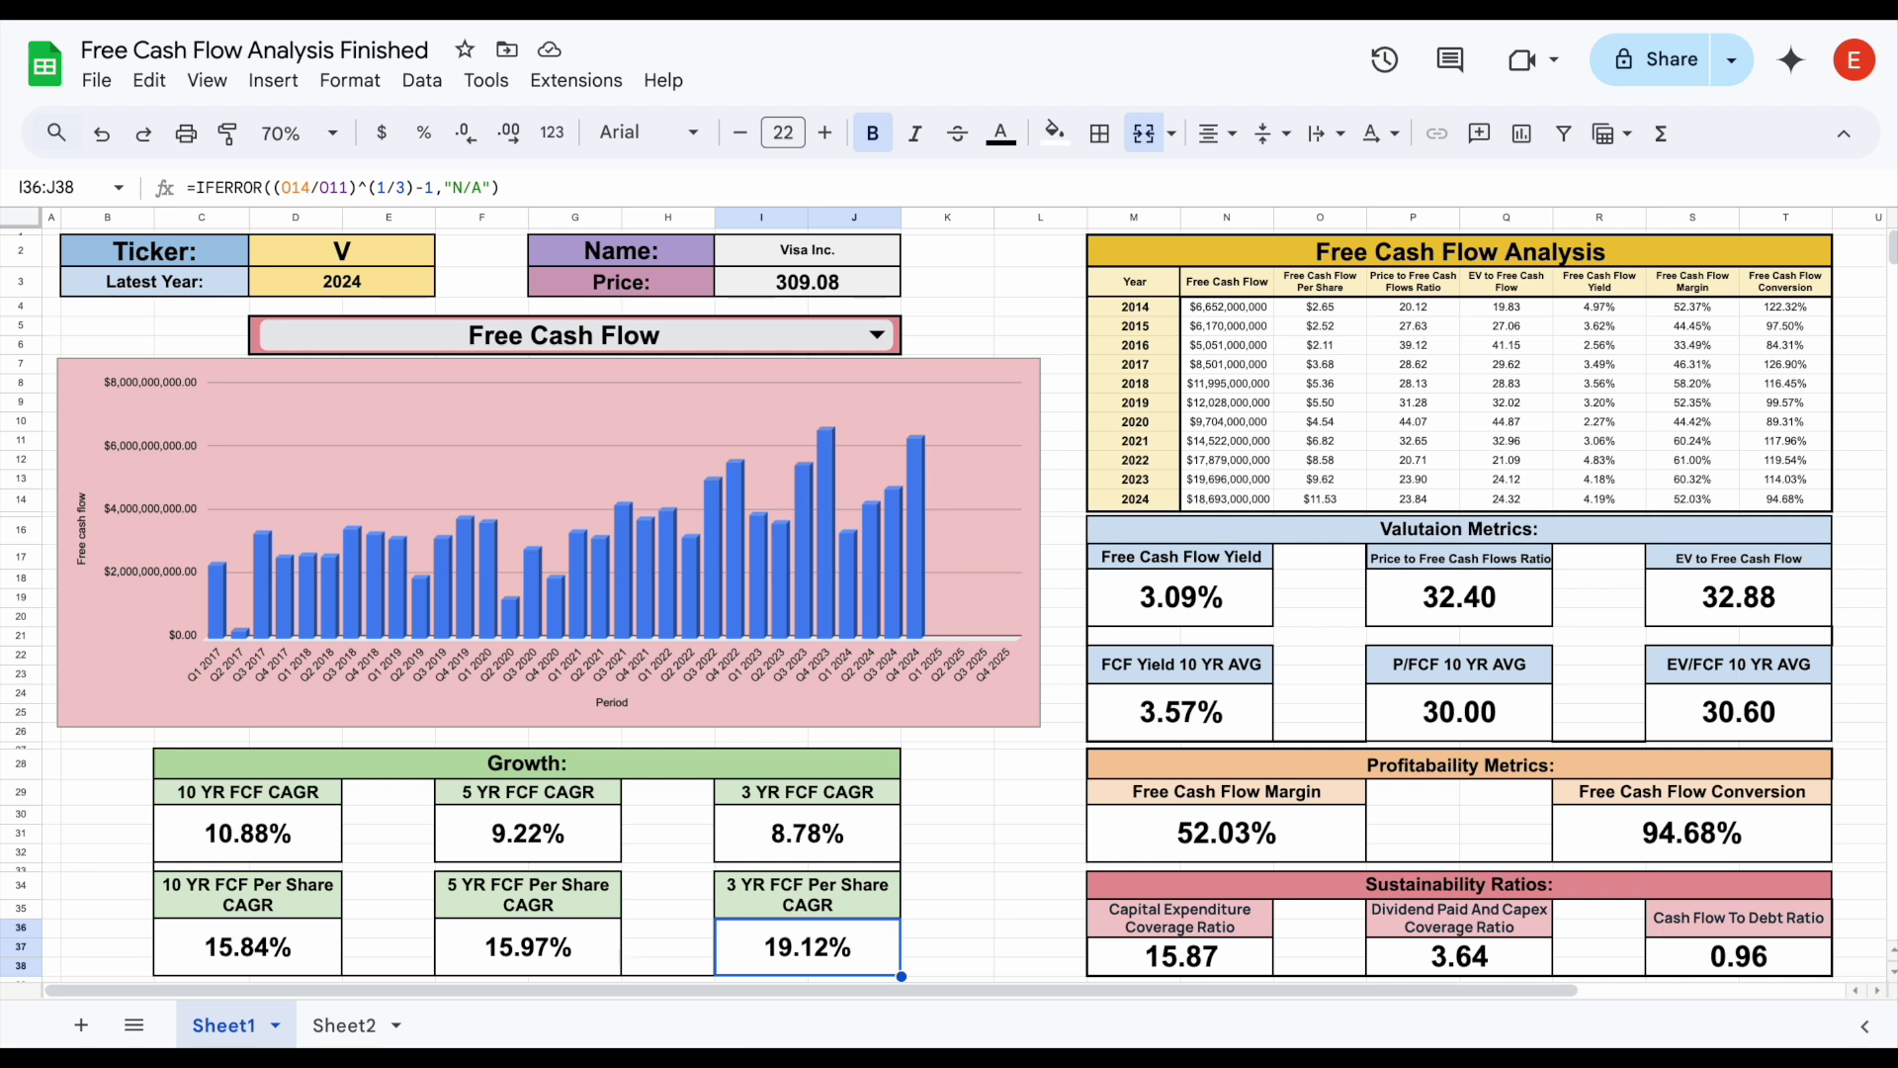
- Go over the FCF per share CAGR labels and look at the metric choices available for the quarterly chart
left_click(736, 905)
left_click(569, 902)
left_click(249, 902)
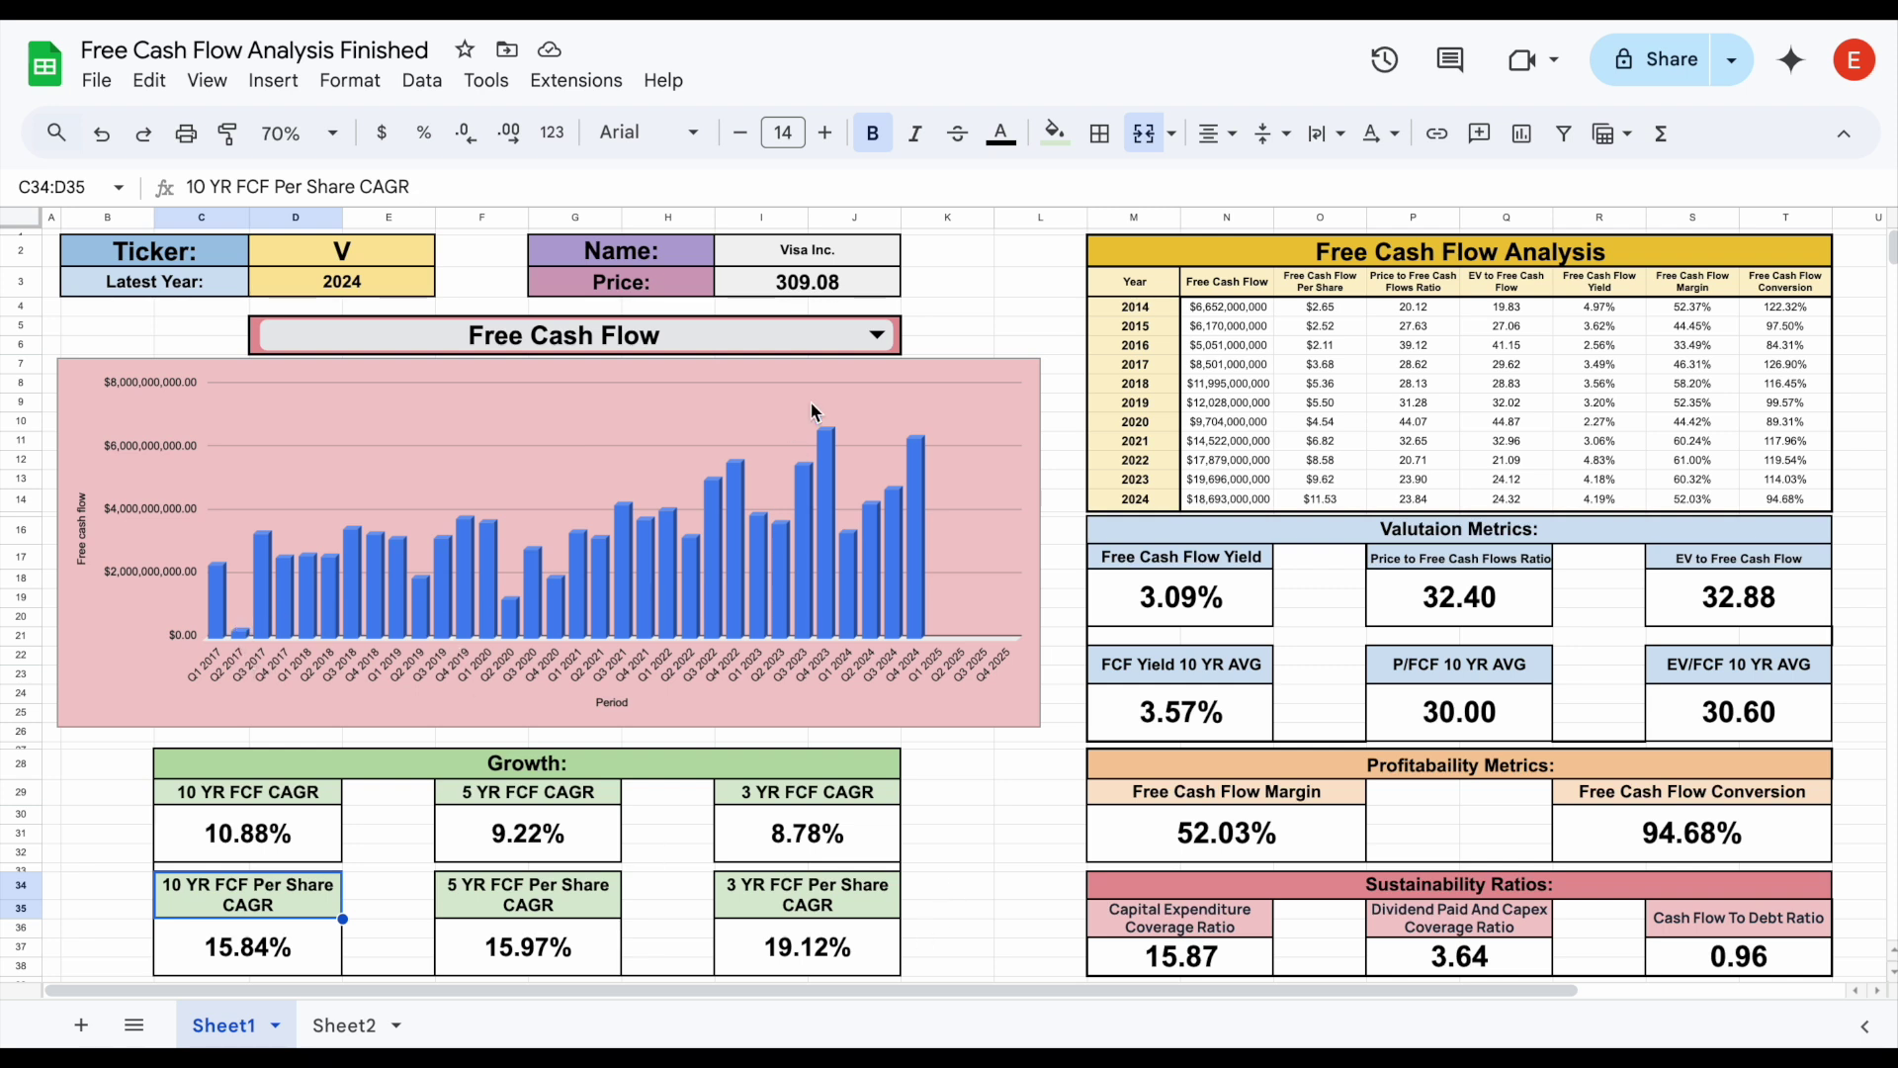
left_click(874, 334)
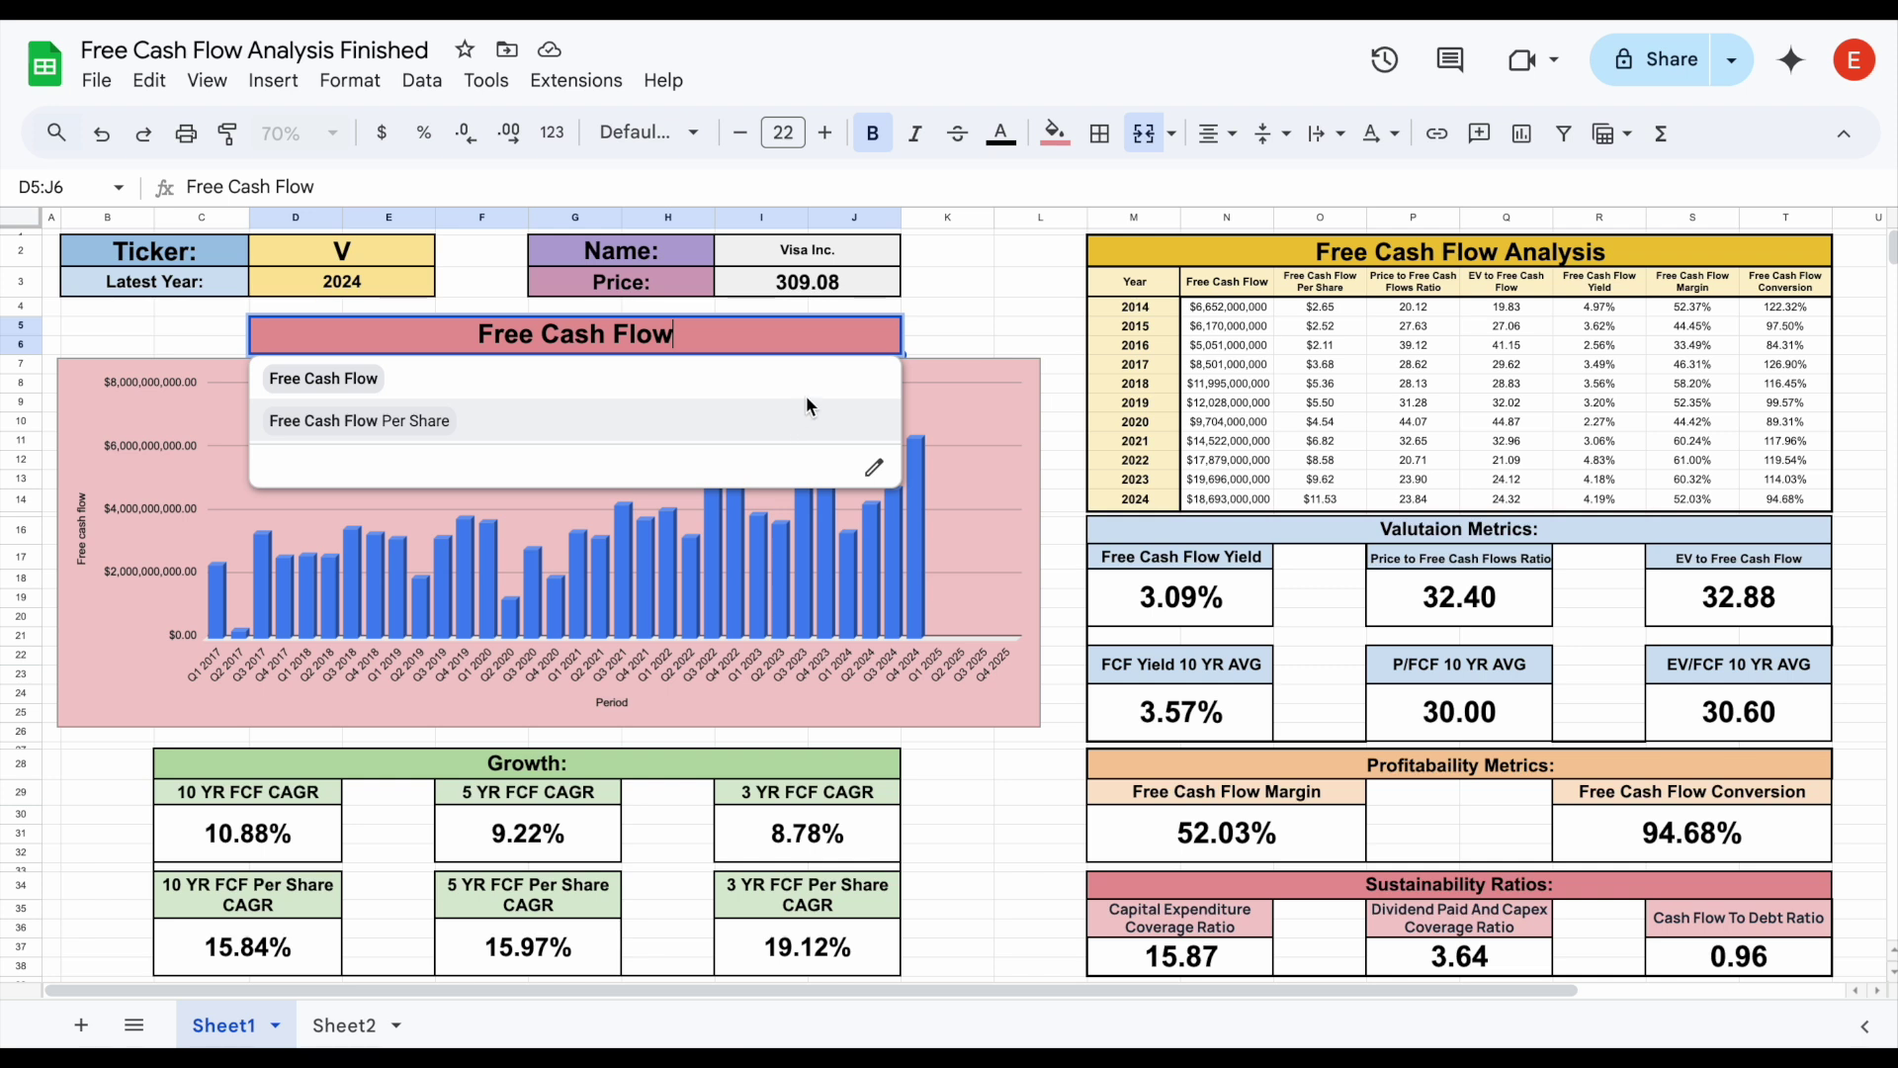
left_click(952, 326)
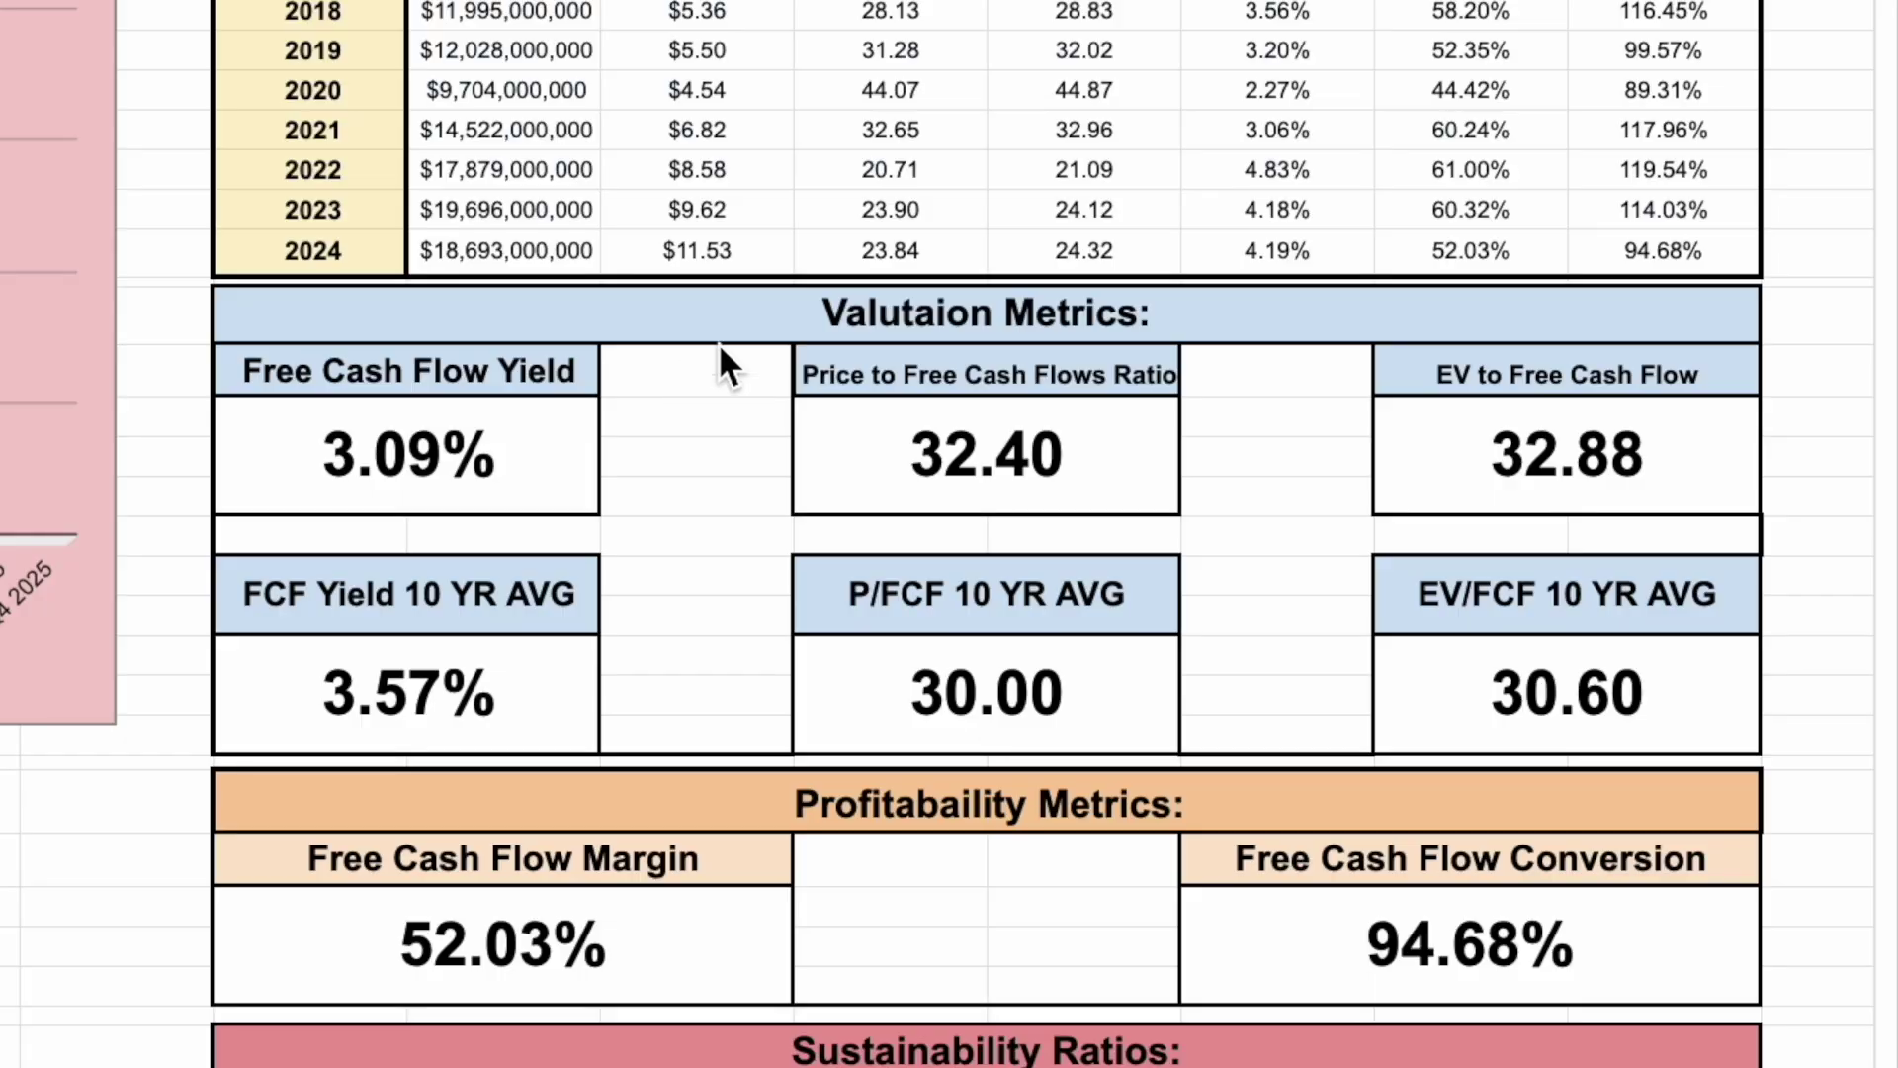
- Review the current valuation metrics: free cash flow yield, price to free cash flows ratio and EV to free cash flow
left_click(1385, 532)
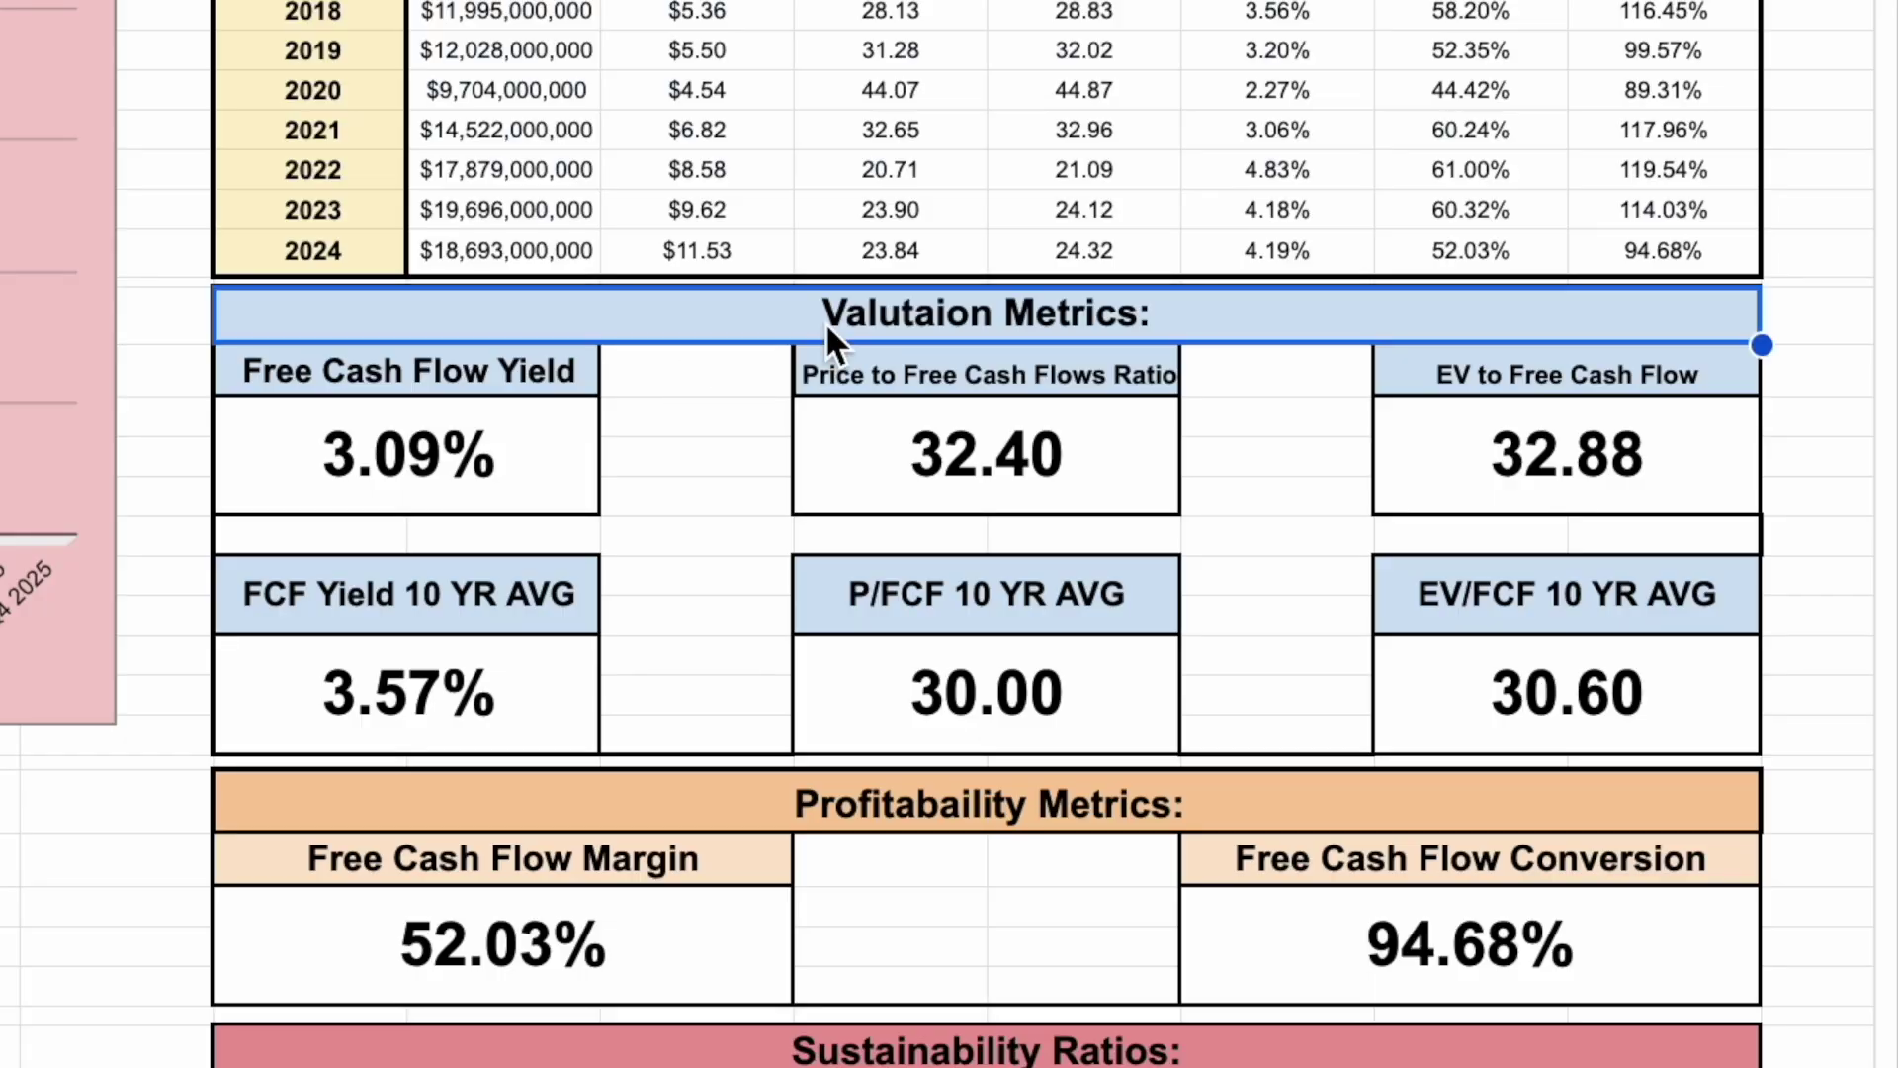
left_click_drag(597, 398, 560, 457)
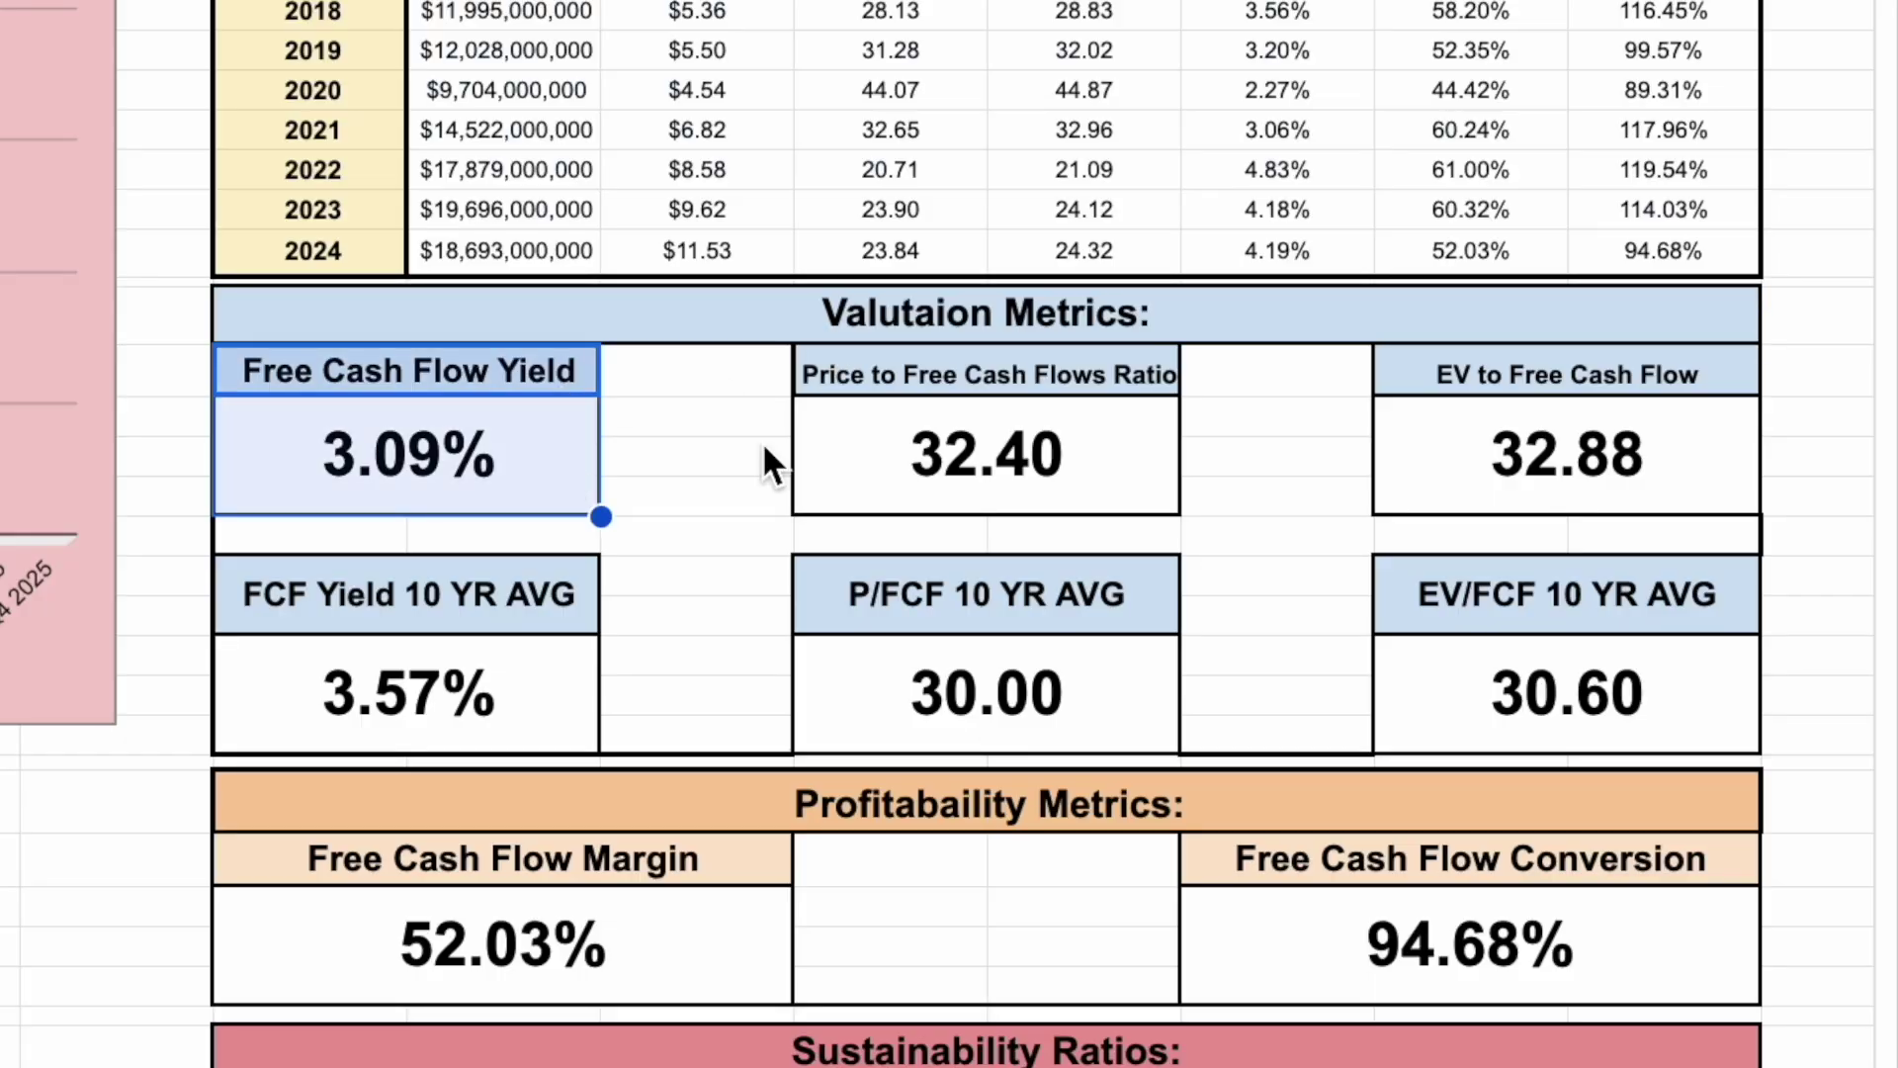
left_click_drag(1096, 372, 1096, 441)
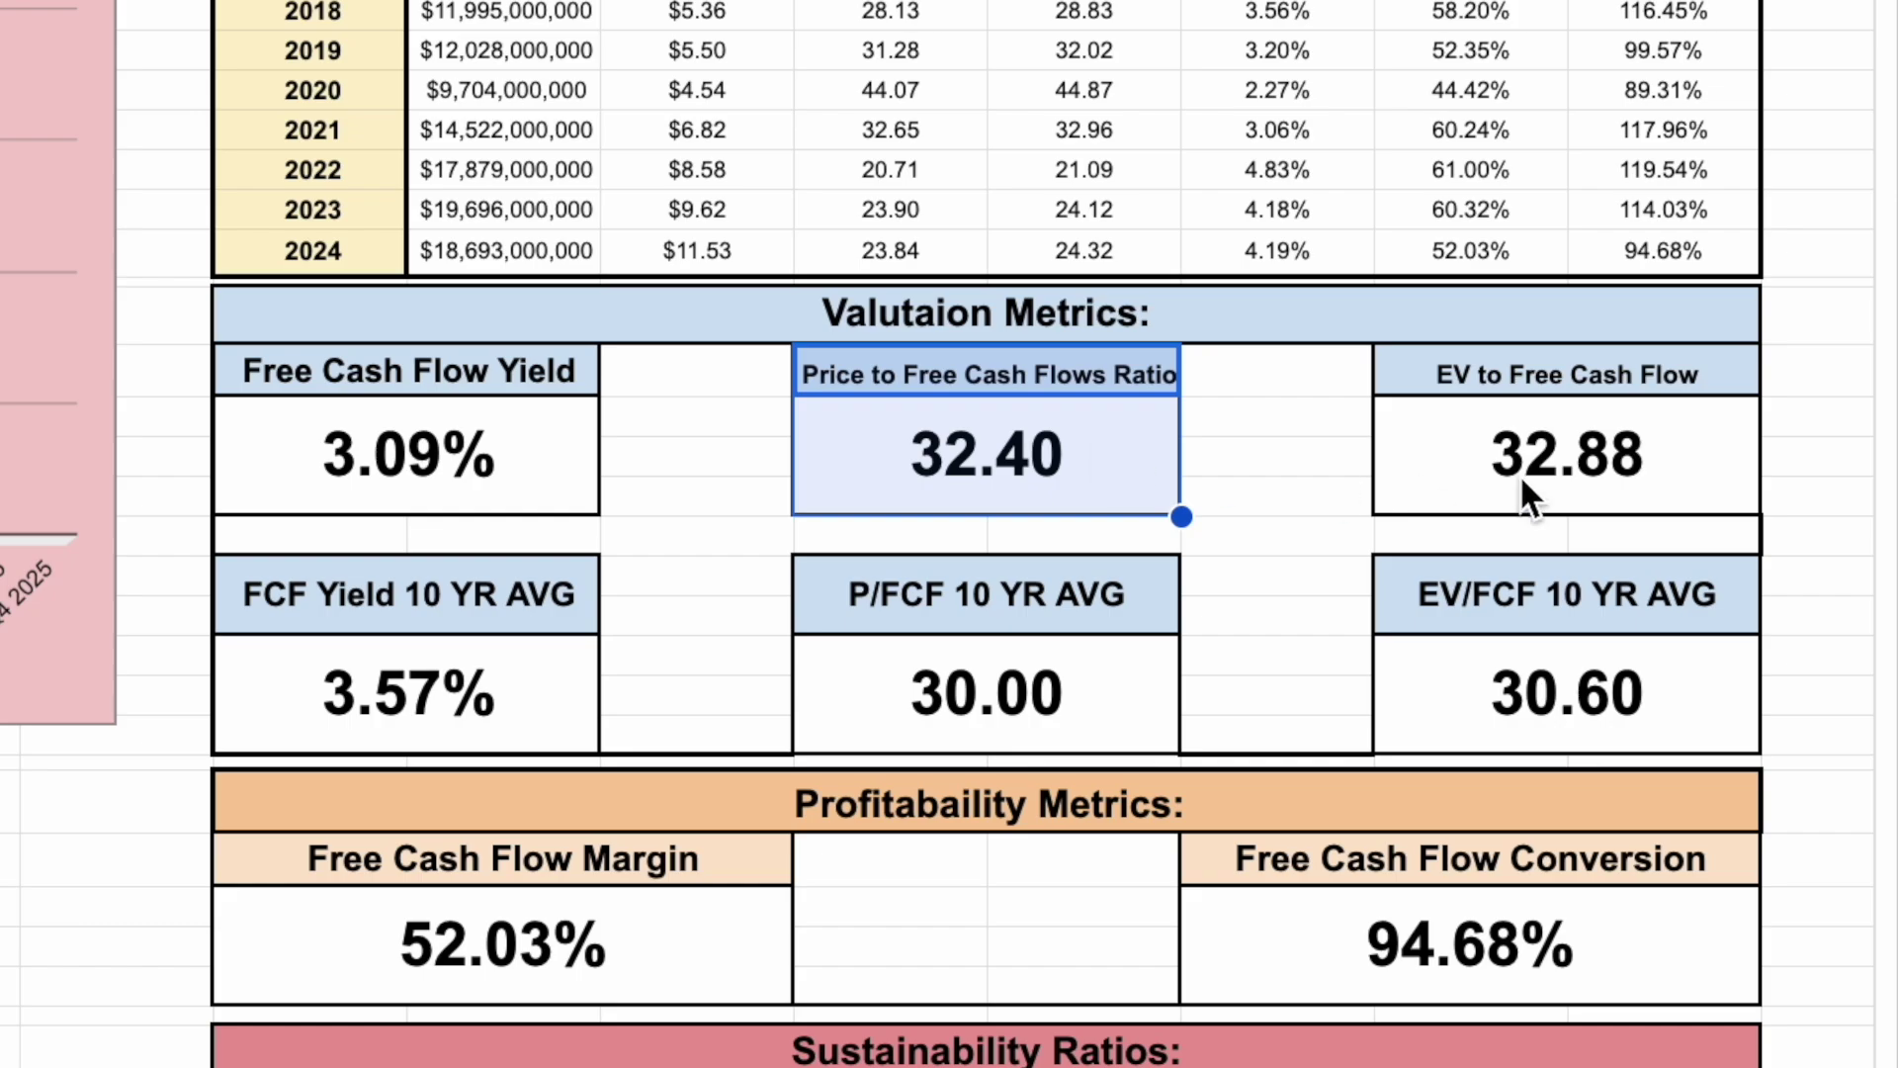
left_click_drag(1634, 372, 1634, 431)
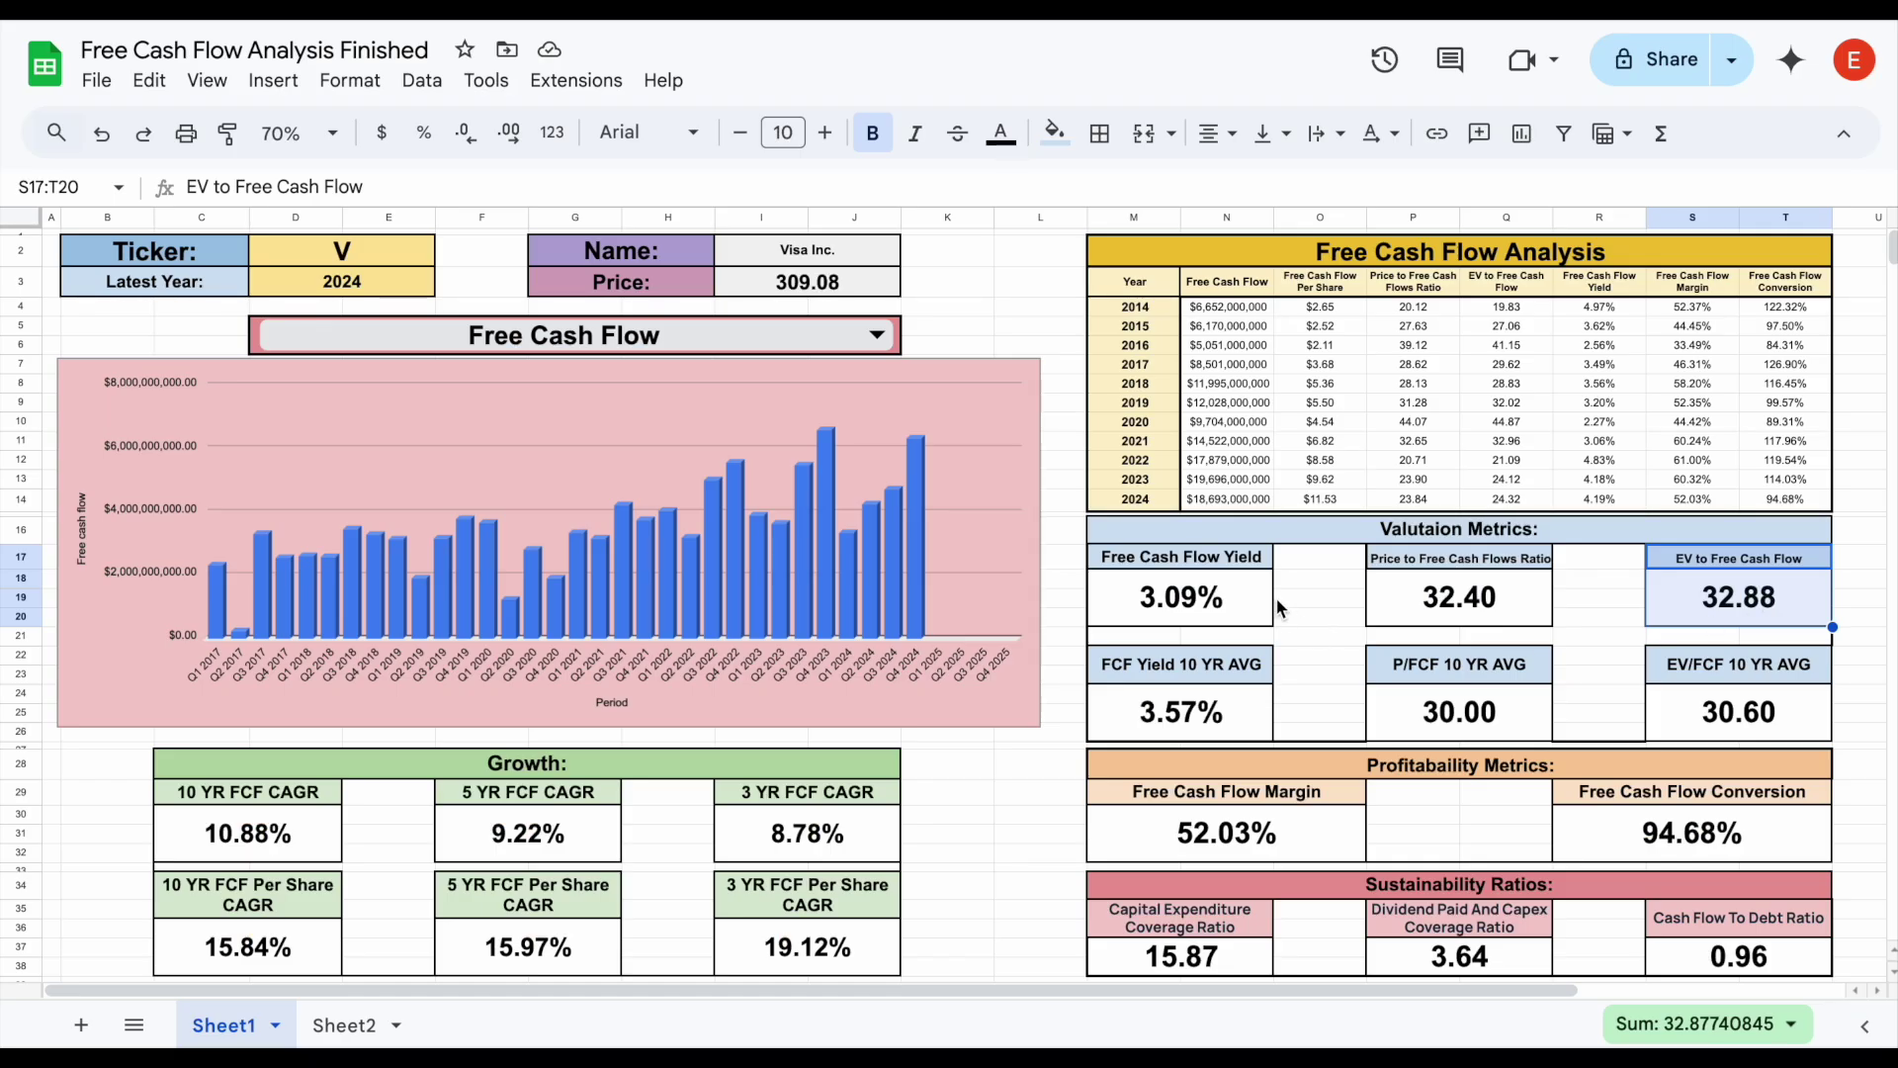
- Compare the current free cash flow yield with the 10-year average FCF yield in the valuation section
left_click_drag(1236, 557, 1242, 604)
left_click(1242, 603)
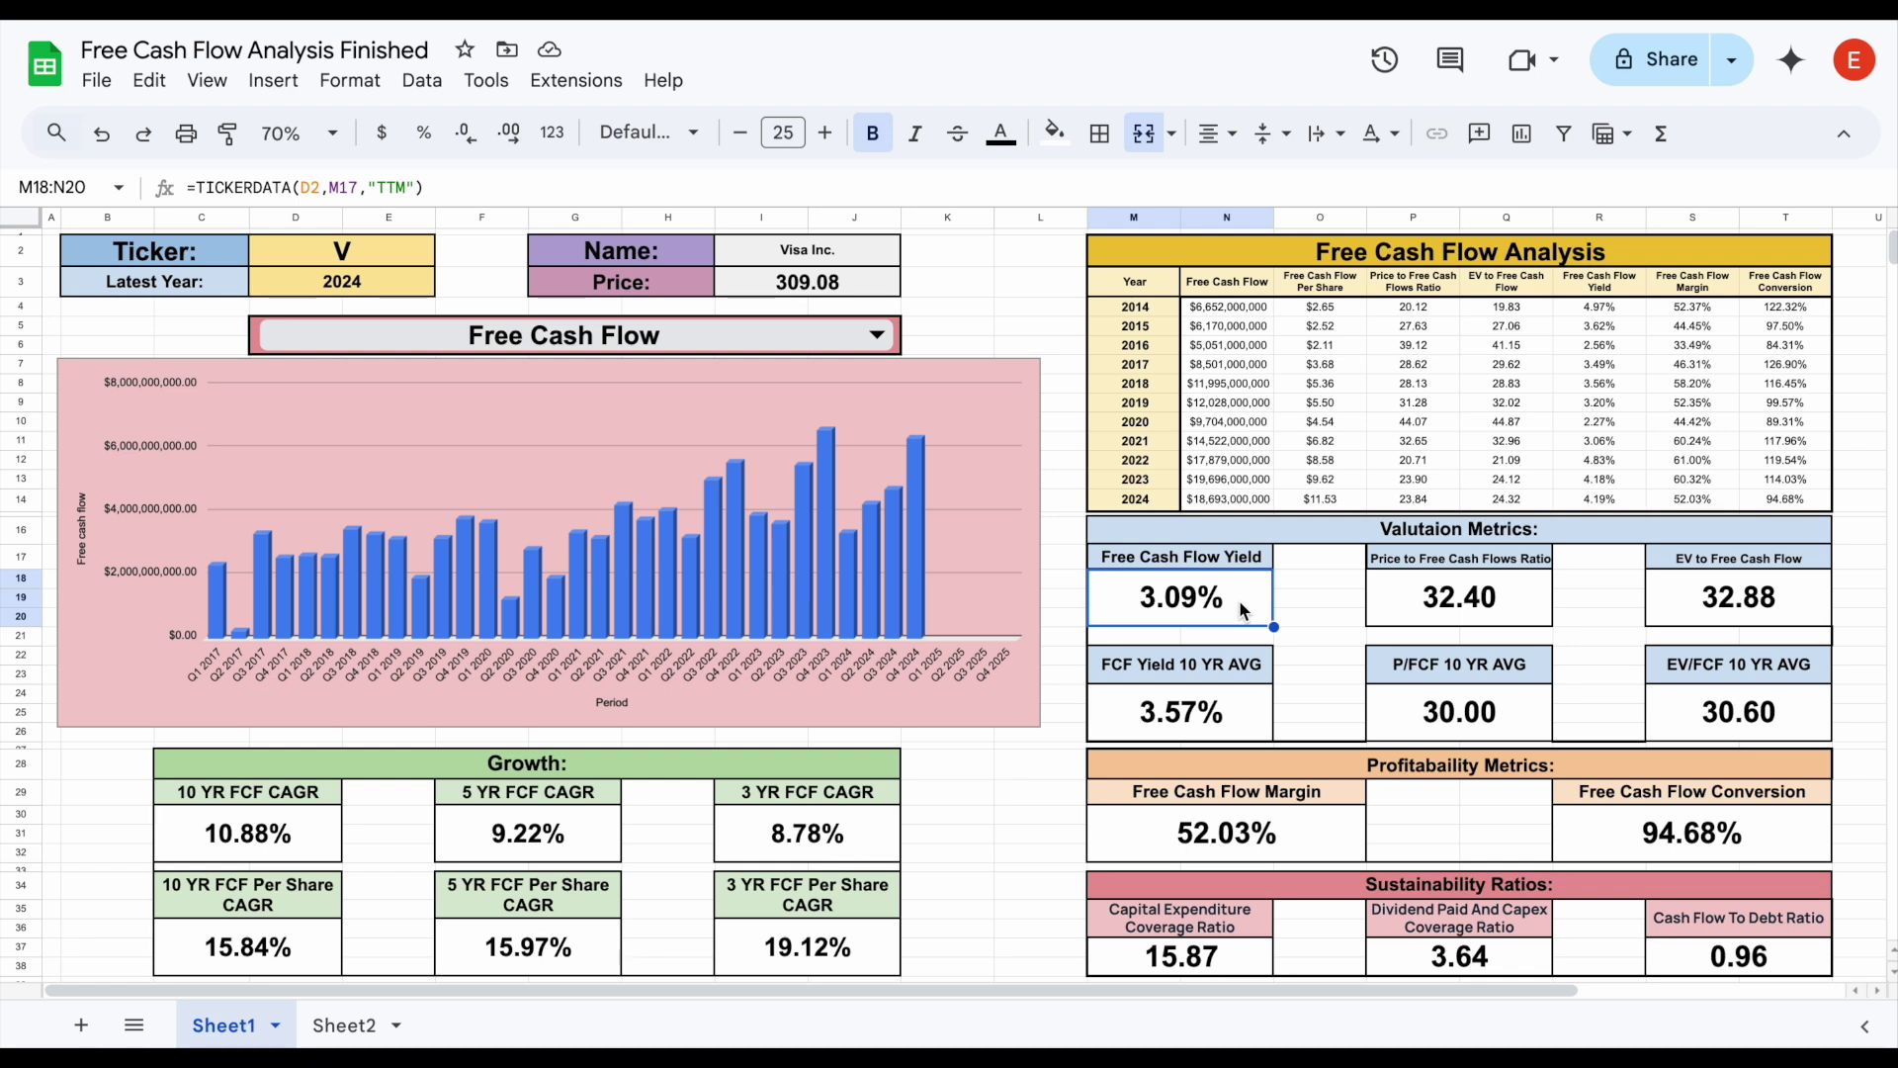
left_click(1240, 710)
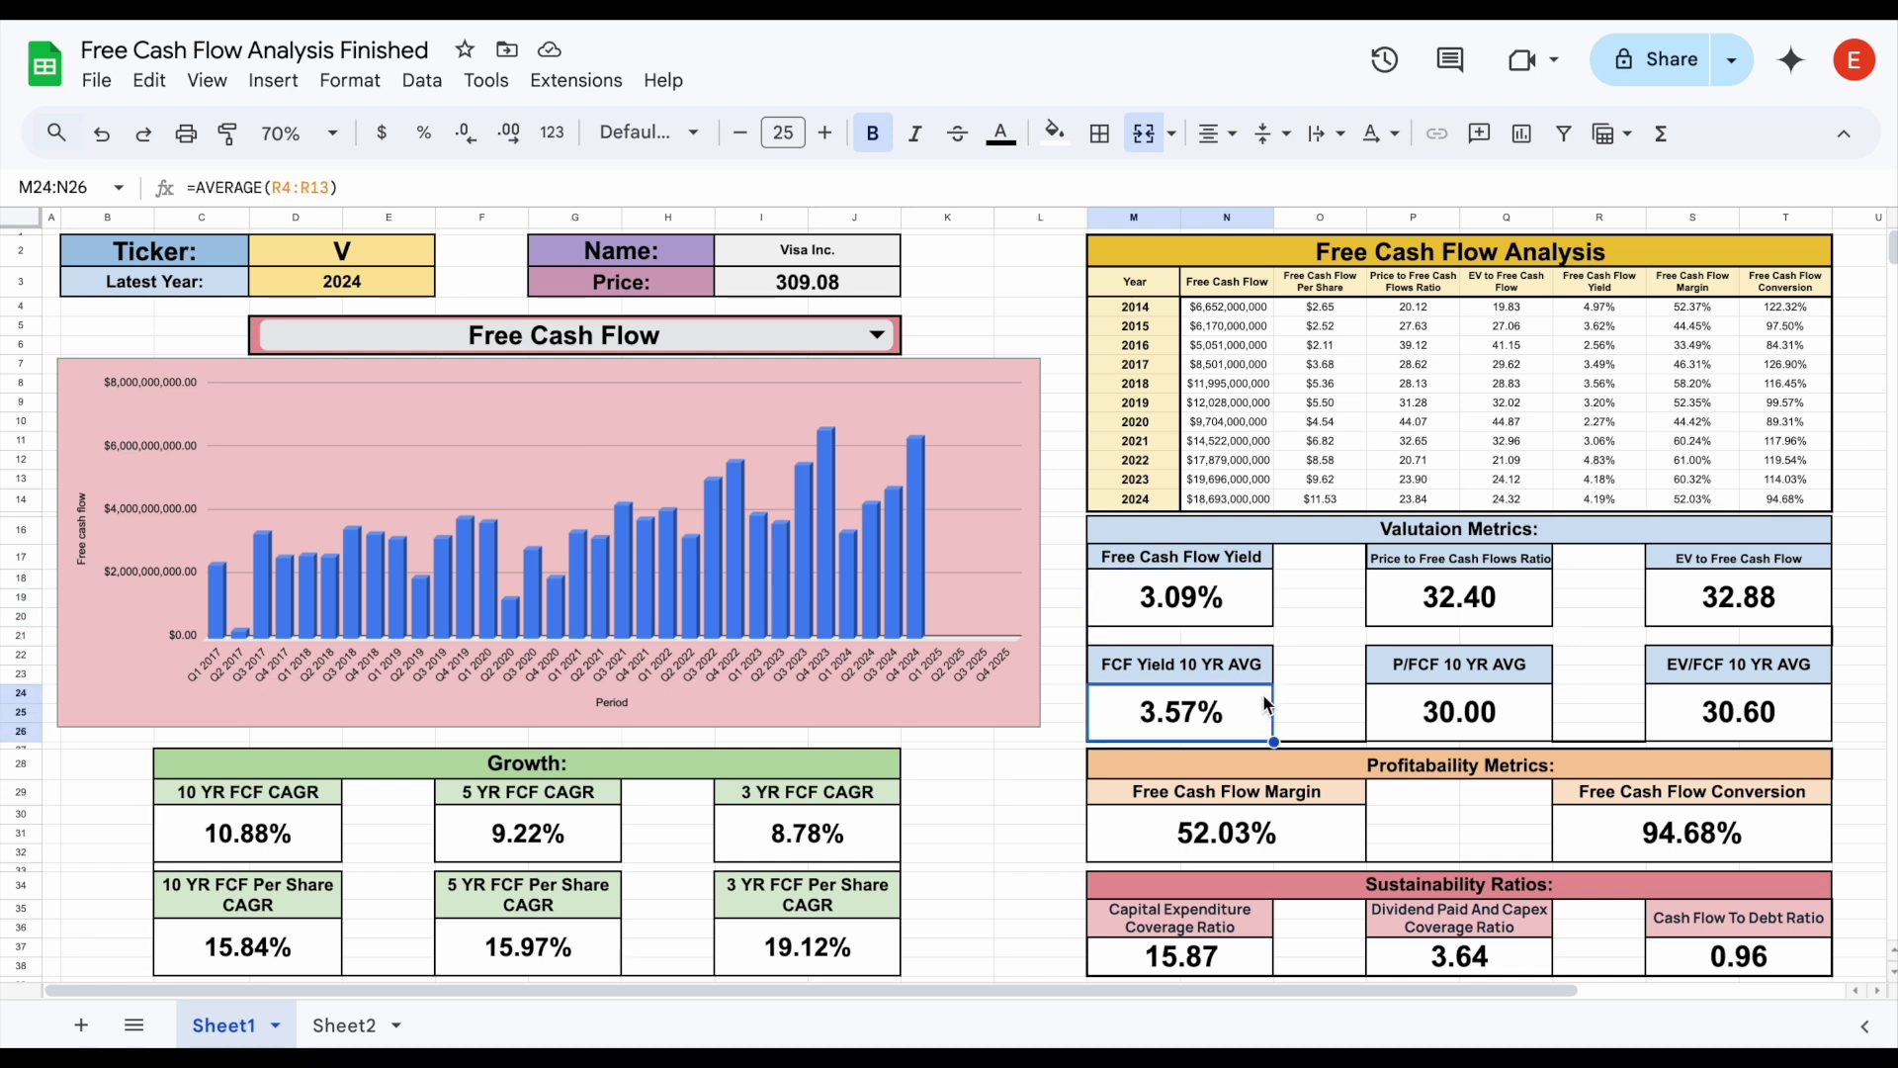
left_click(1240, 615)
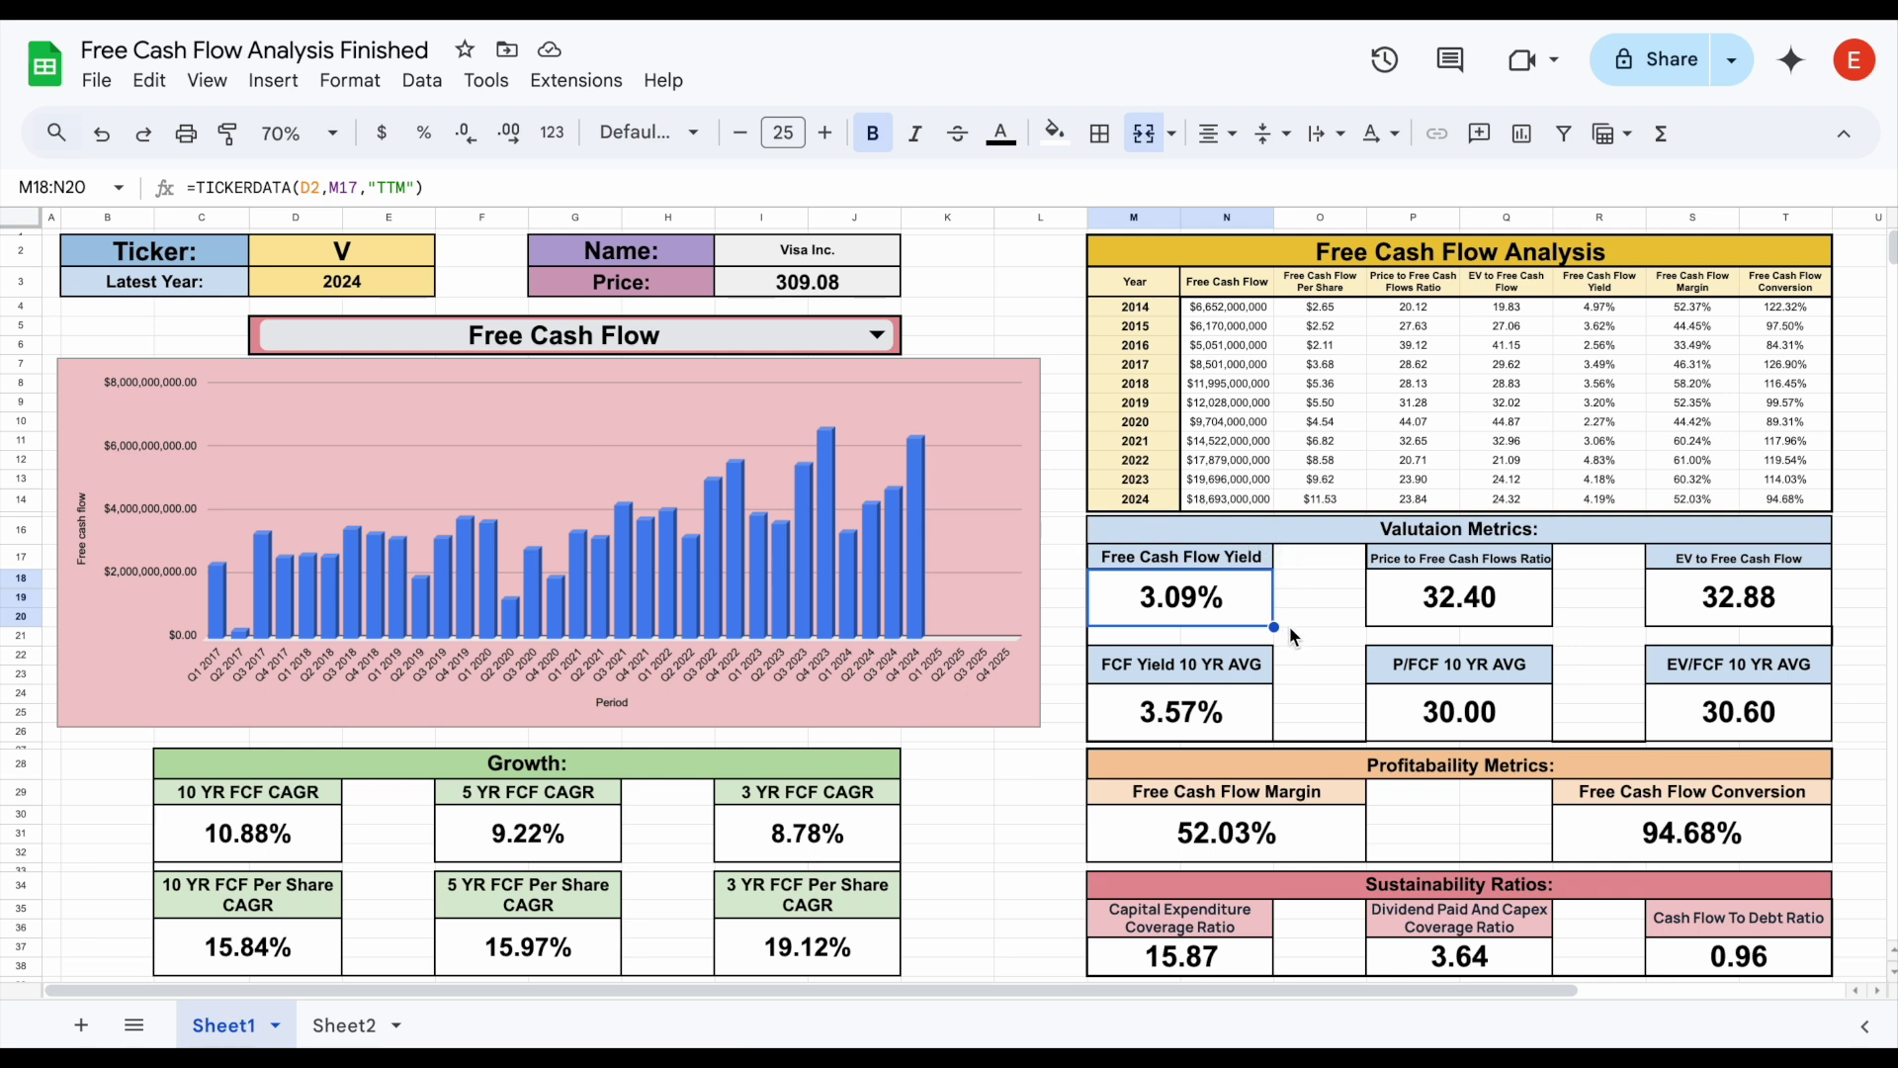
key("Down")
key("Down")
key("Down")
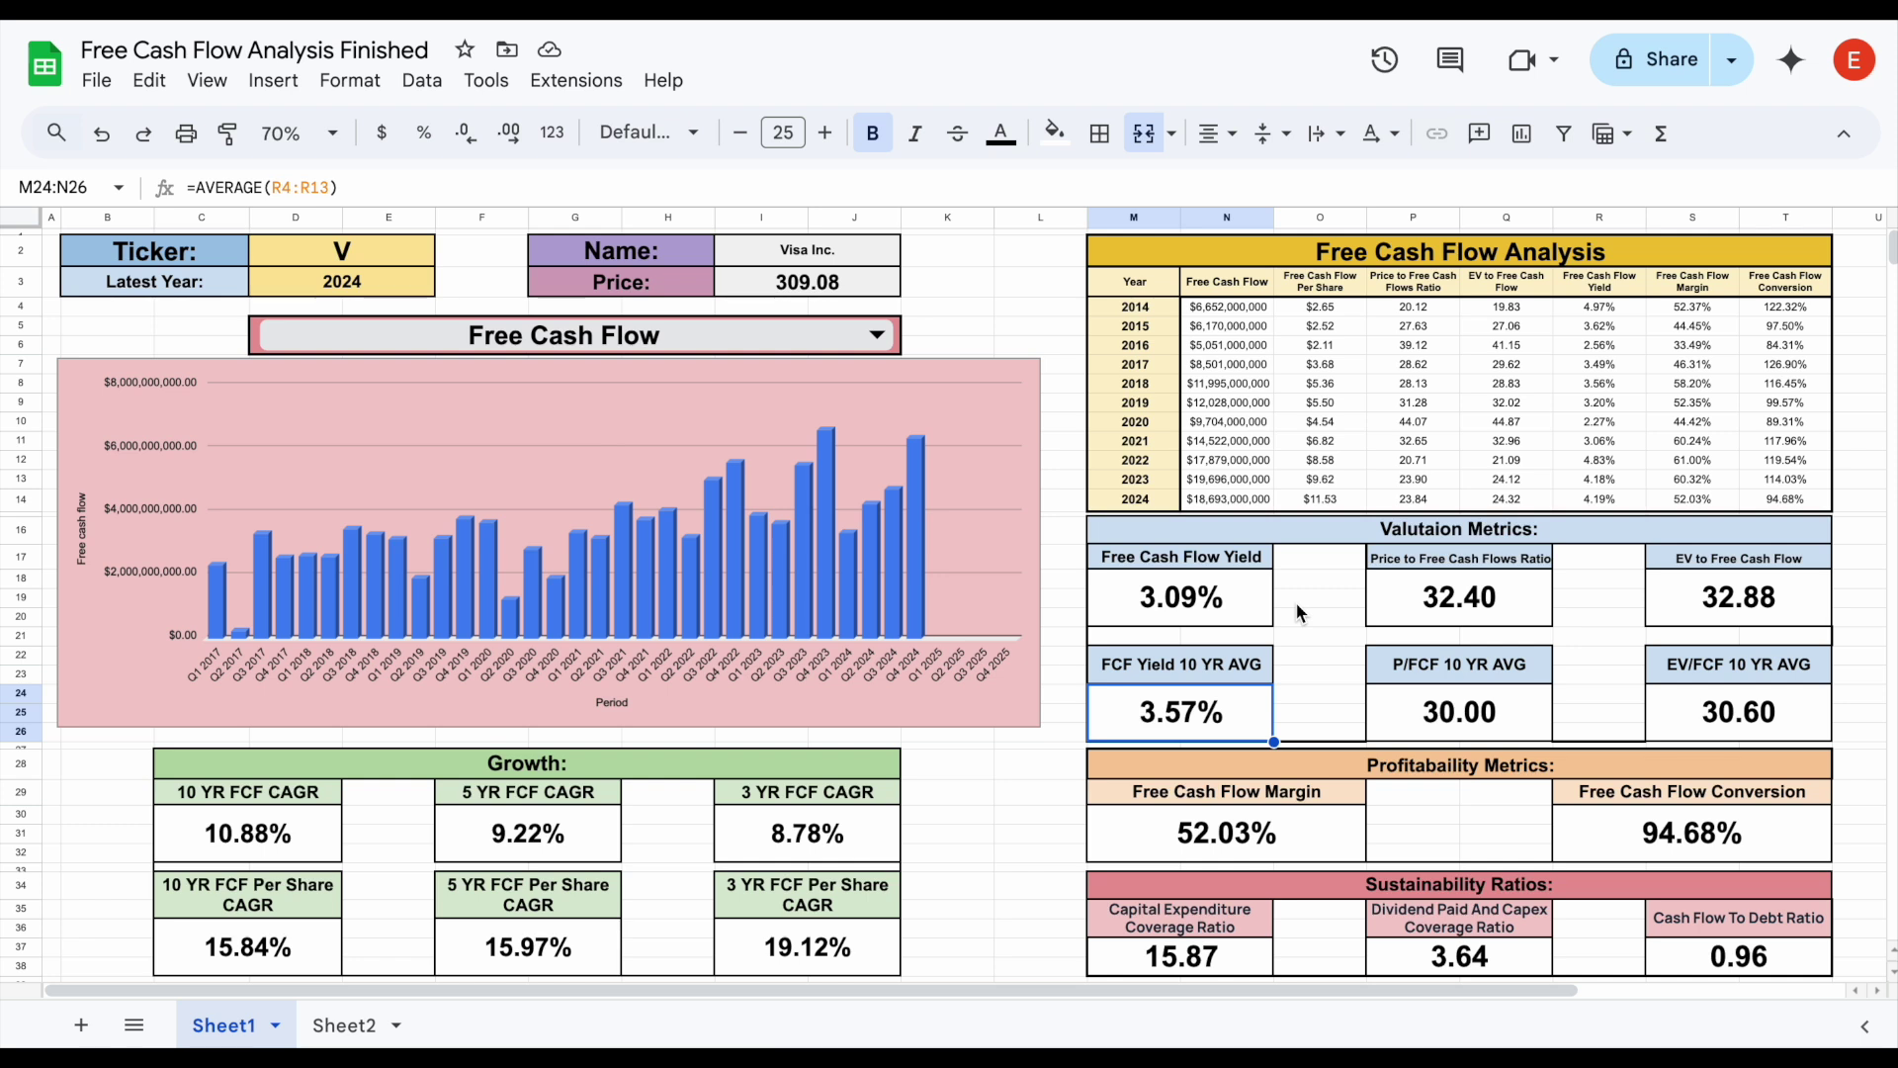
left_click_drag(1246, 563, 1249, 712)
left_click(1249, 611)
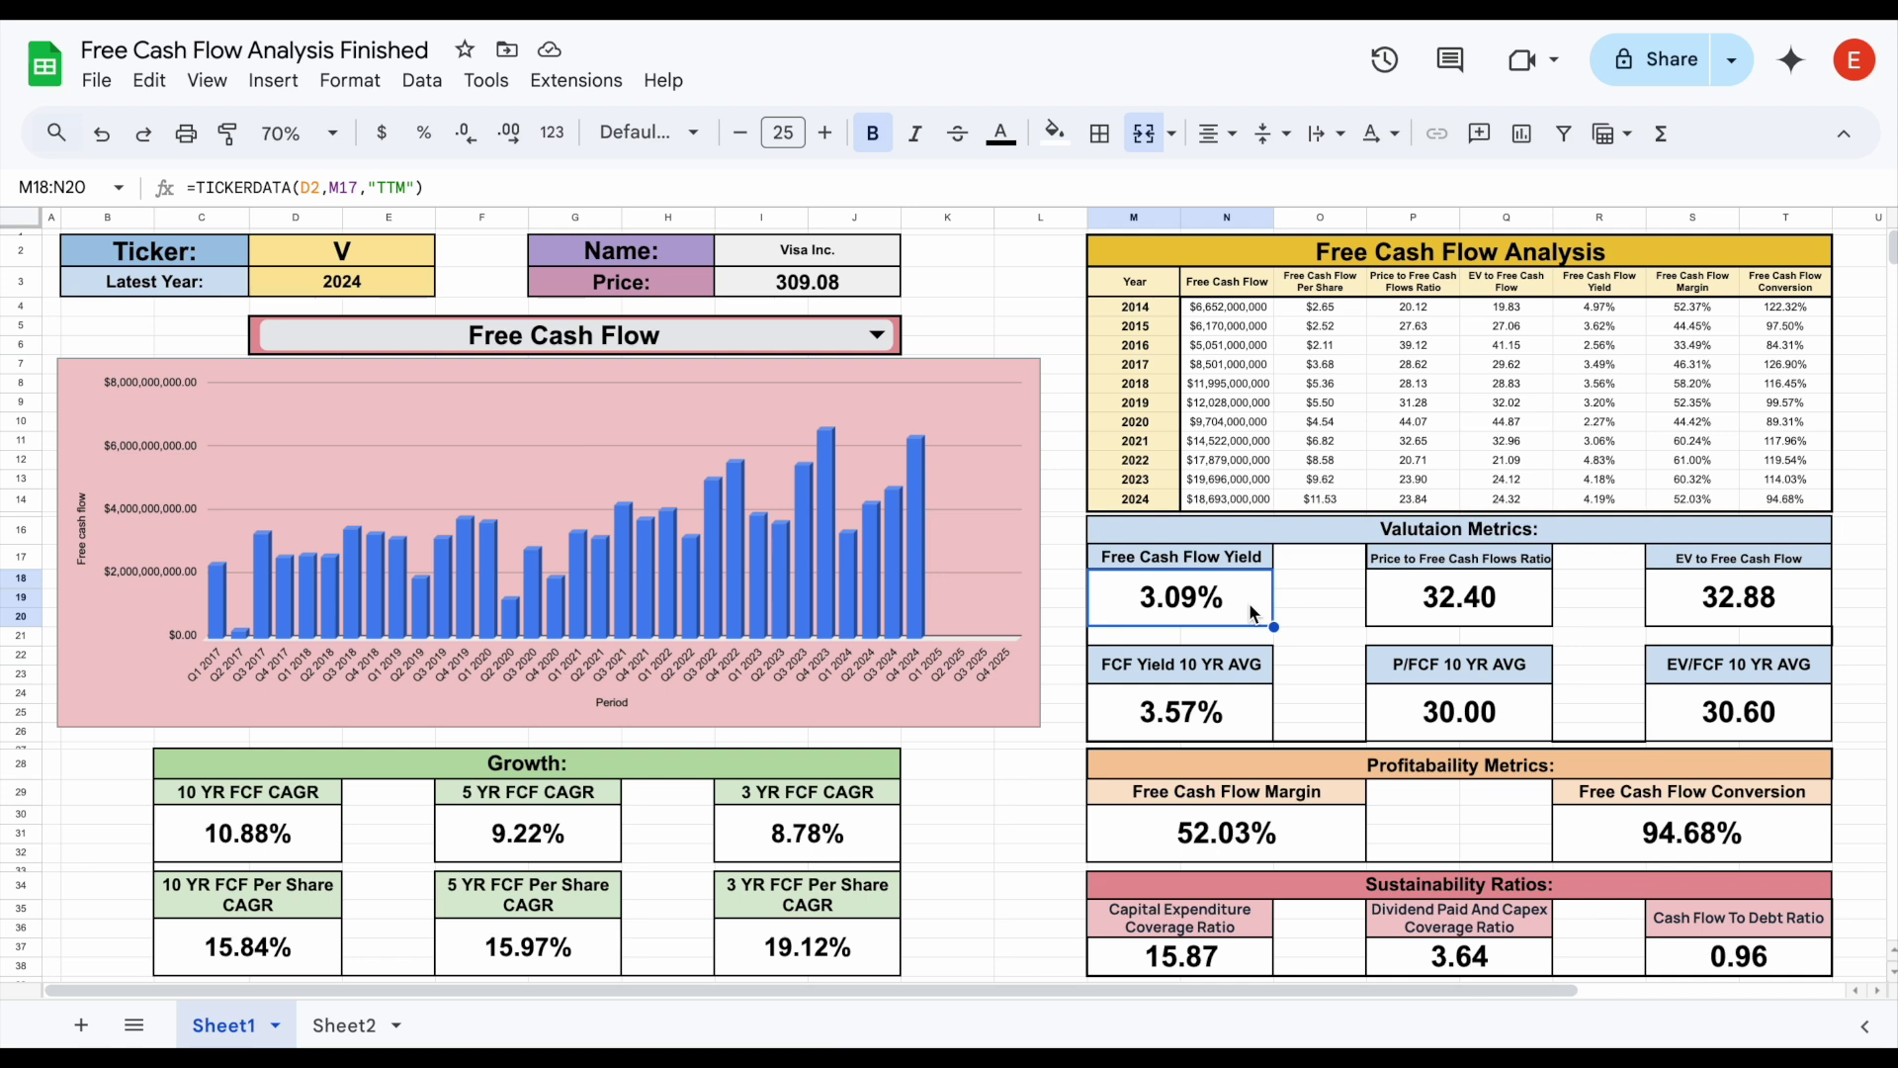
- Compare the current price to free cash flows ratio with the P/FCF 10-year average
left_click(1511, 565)
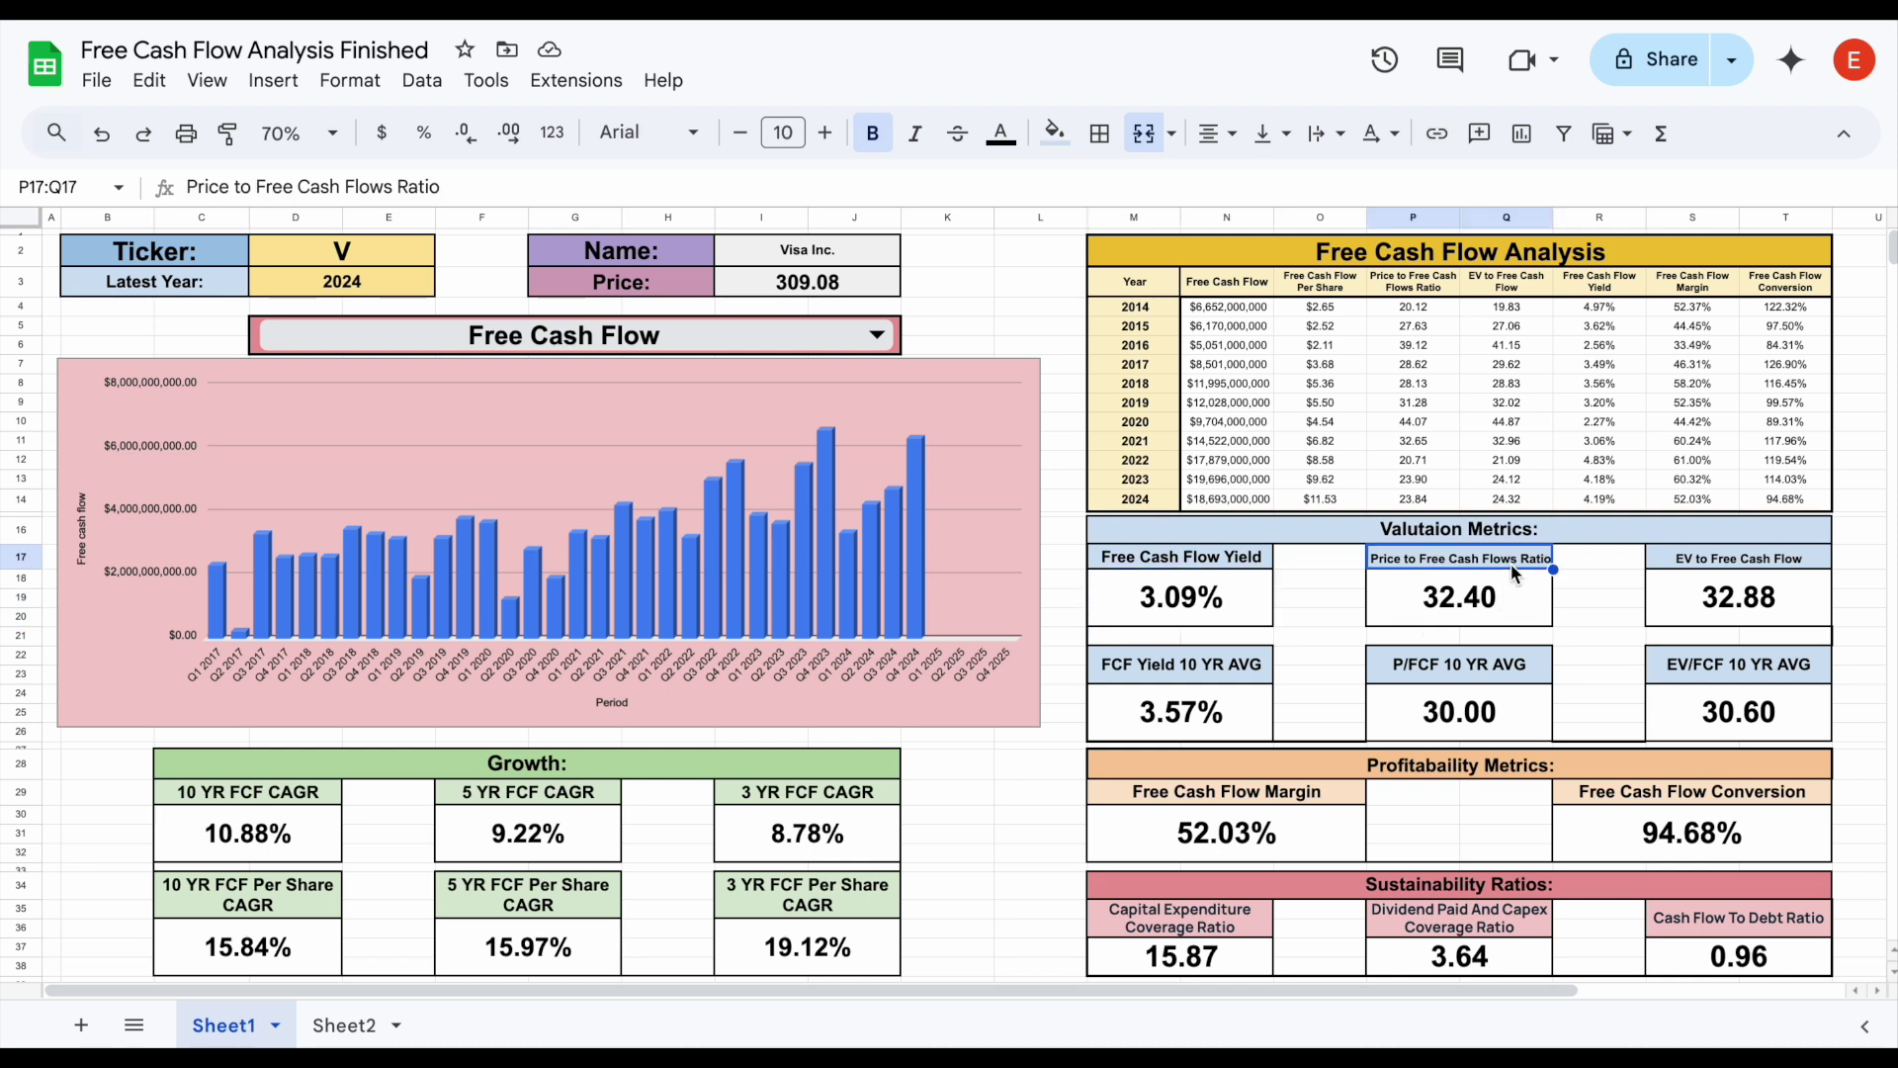
left_click(1517, 593)
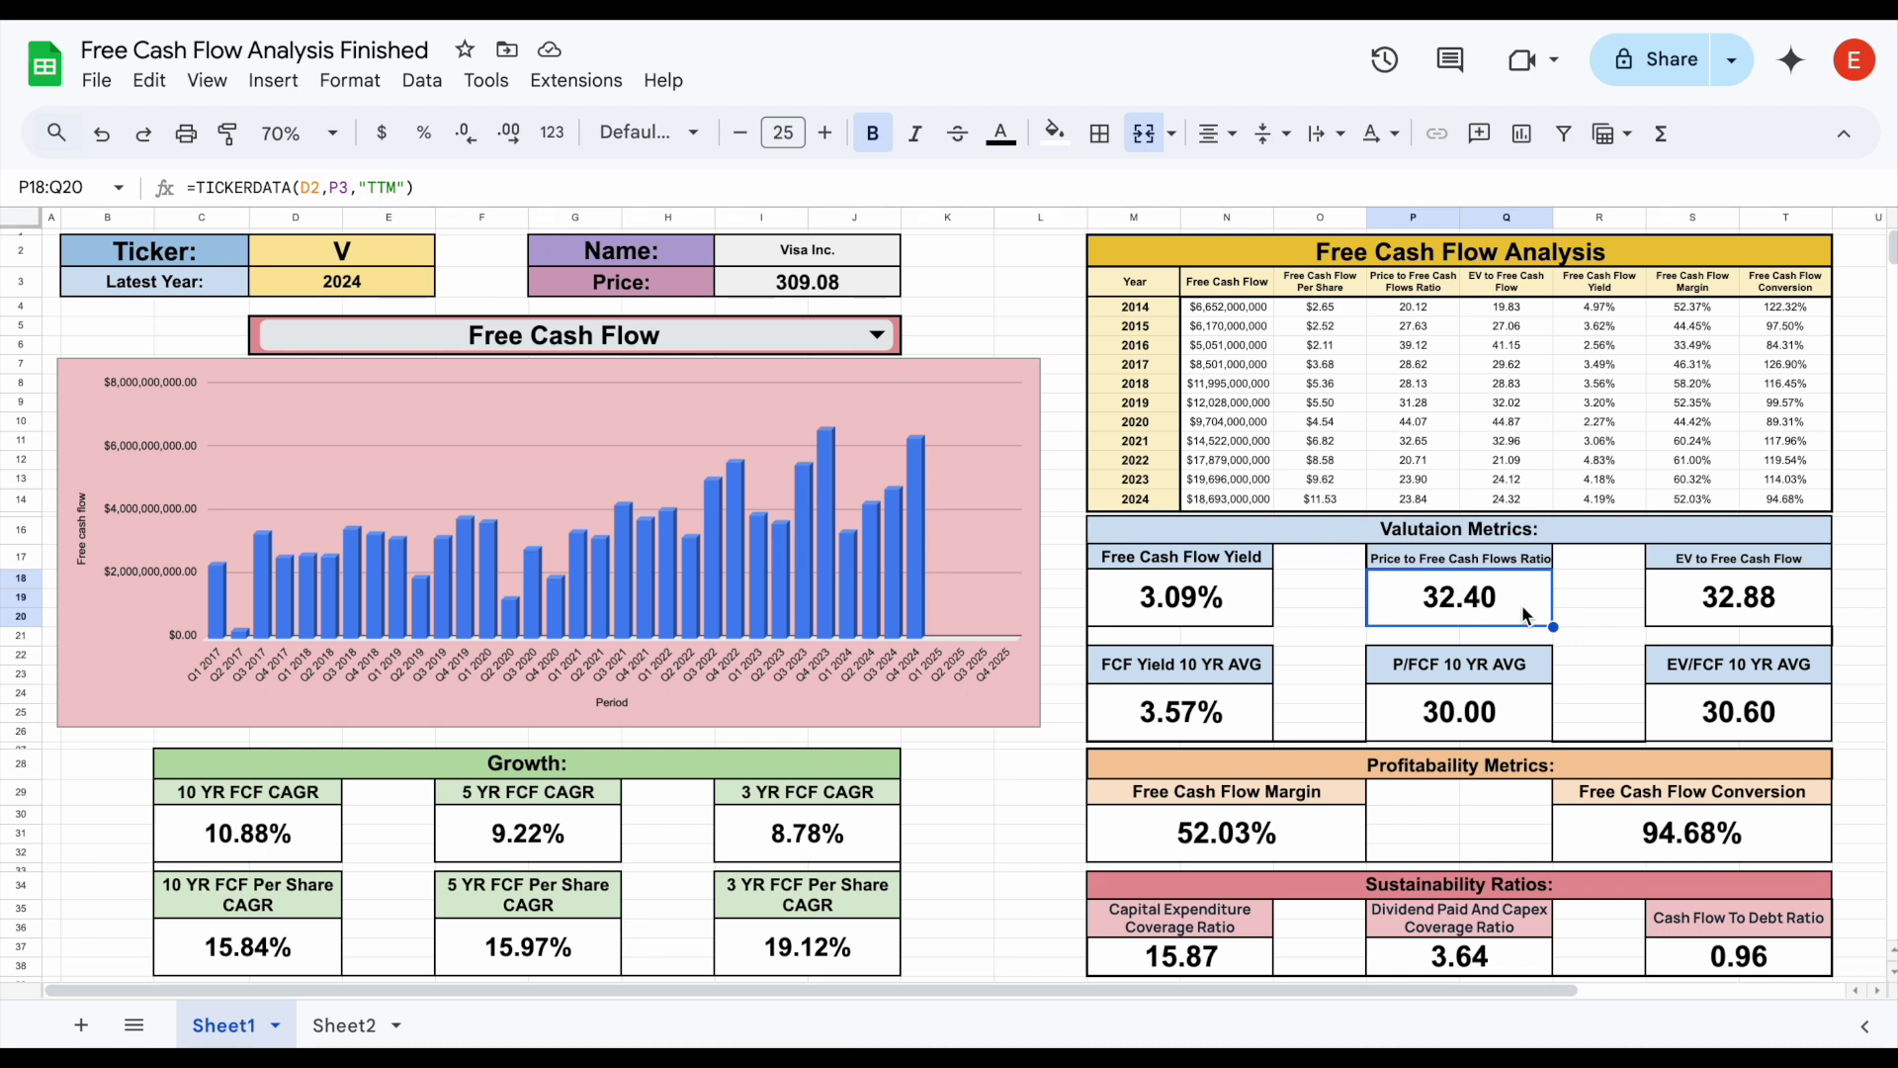
left_click(1515, 674)
left_click(1521, 714)
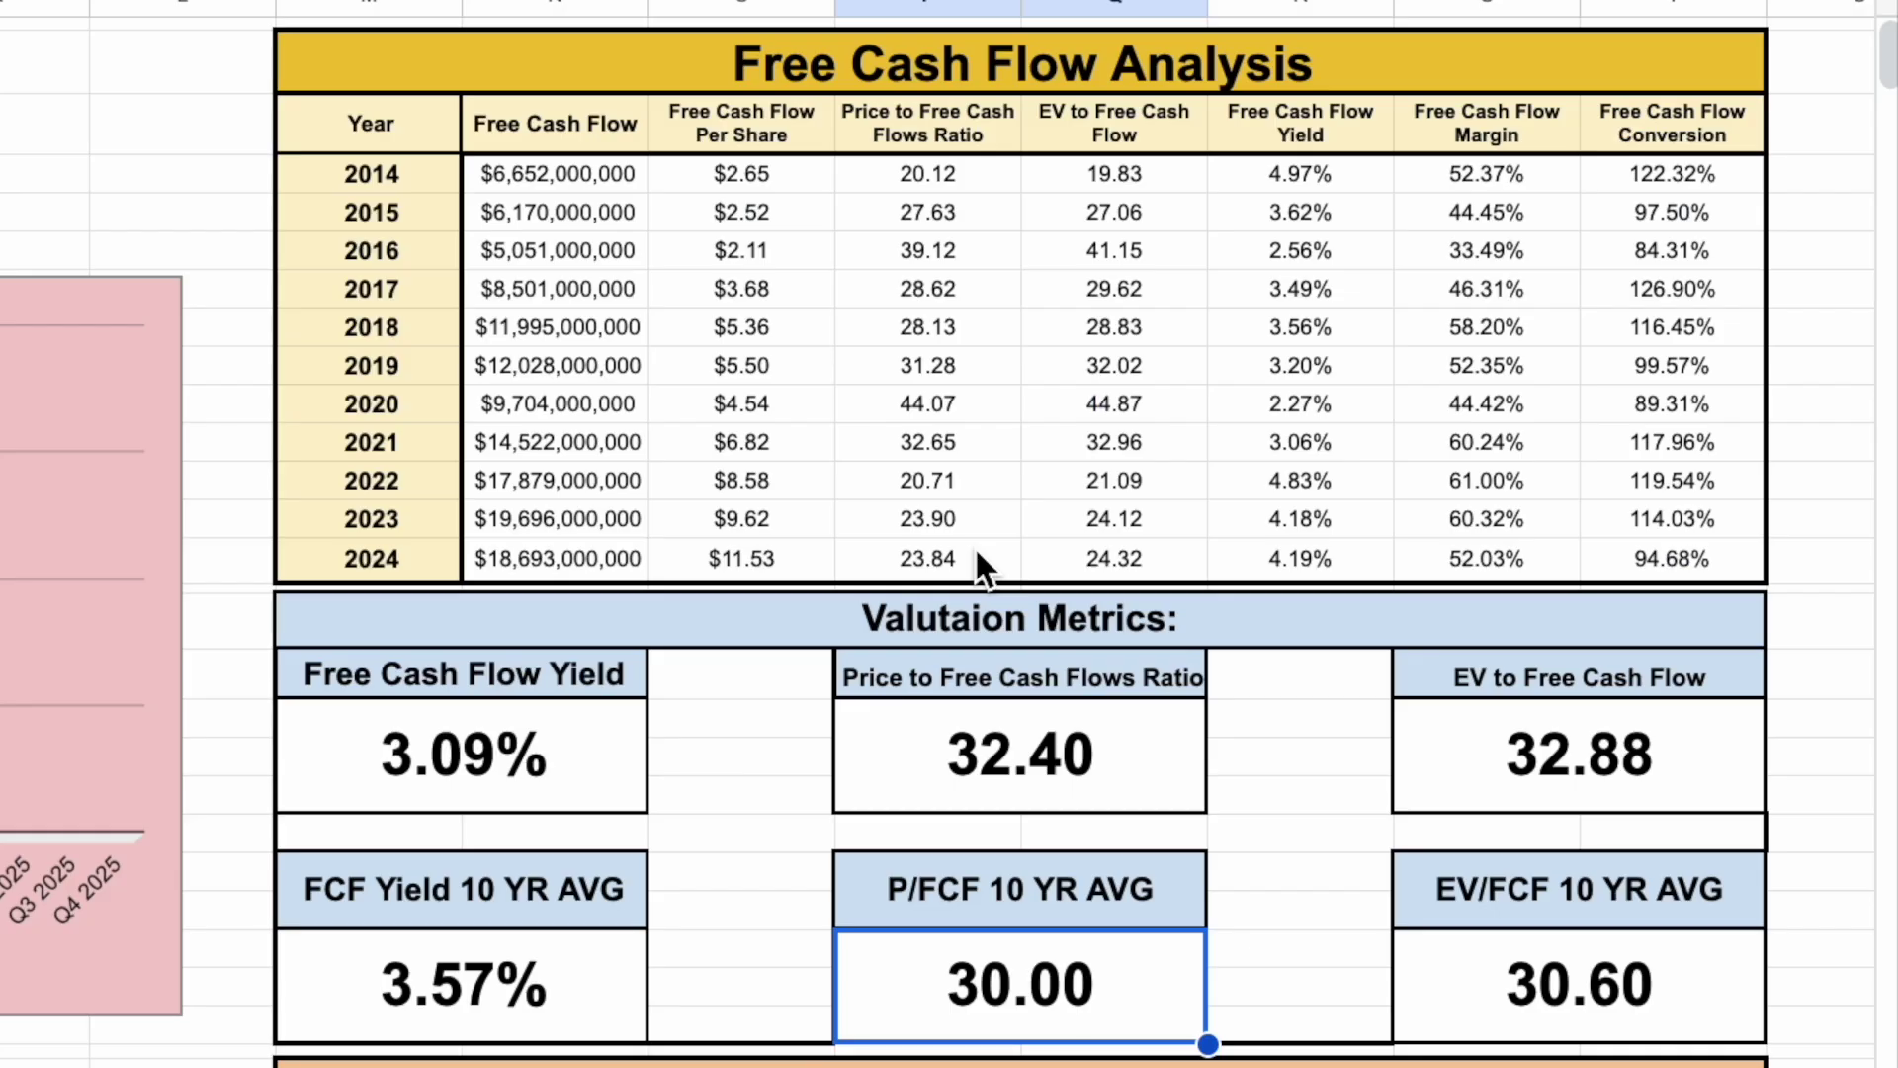
- Examine the yearly price to free cash flows ratios from 2014 to 2024, focusing on 2020, 2014 and 2022–2024
left_click_drag(1436, 492, 1436, 321)
left_click_drag(971, 204, 970, 187)
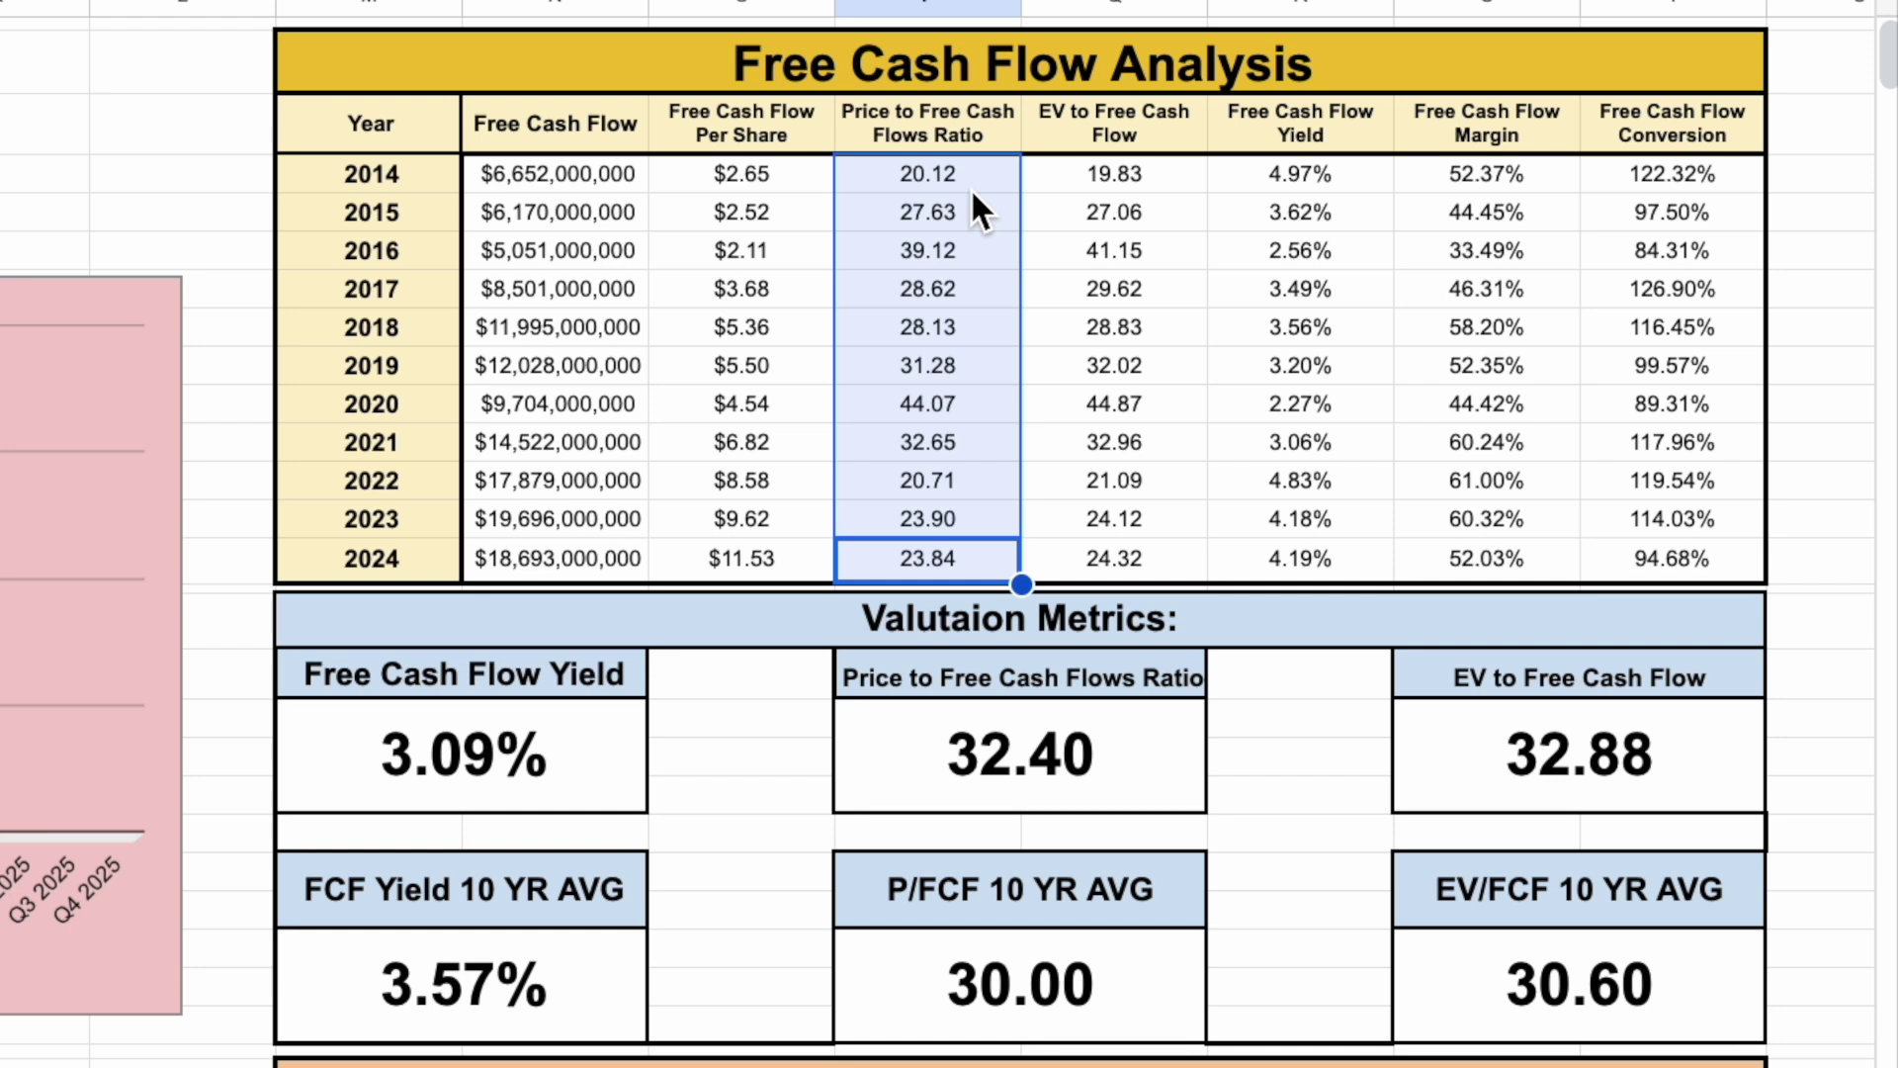
left_click(974, 400)
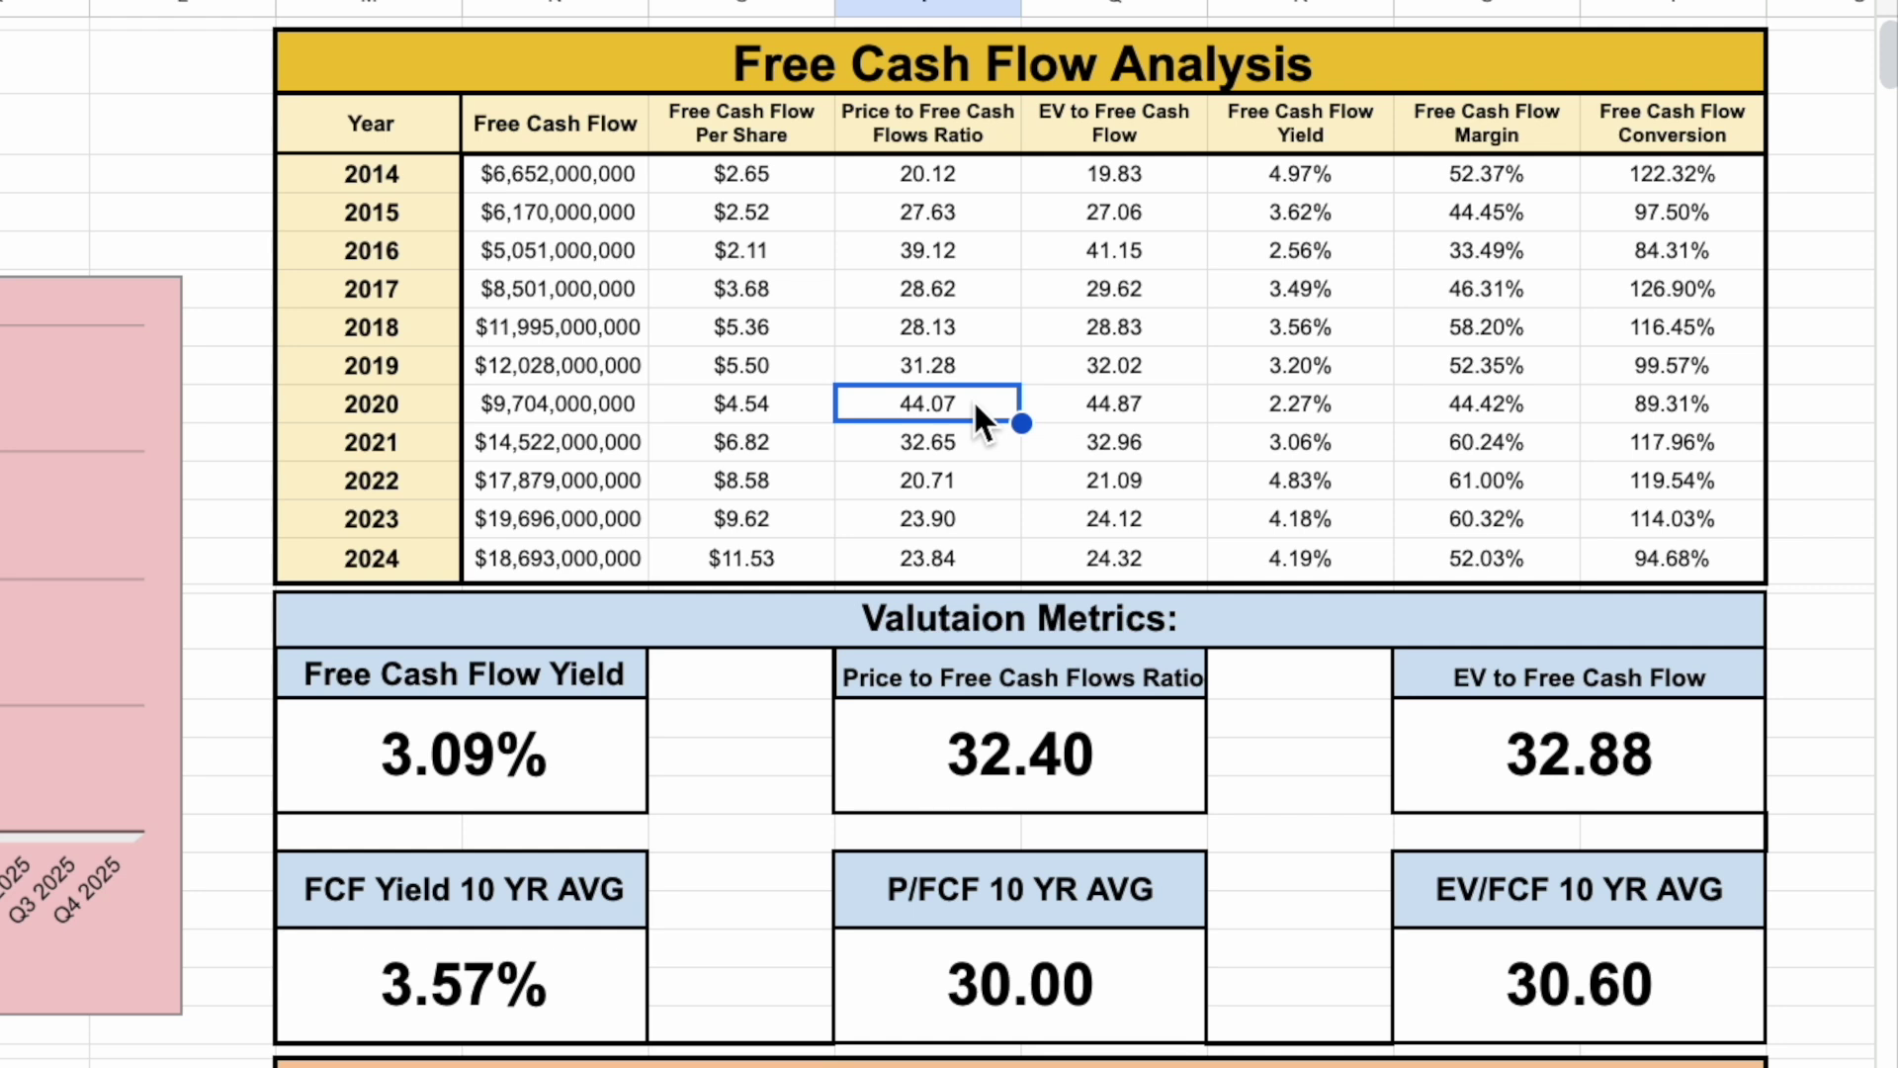
left_click(970, 184)
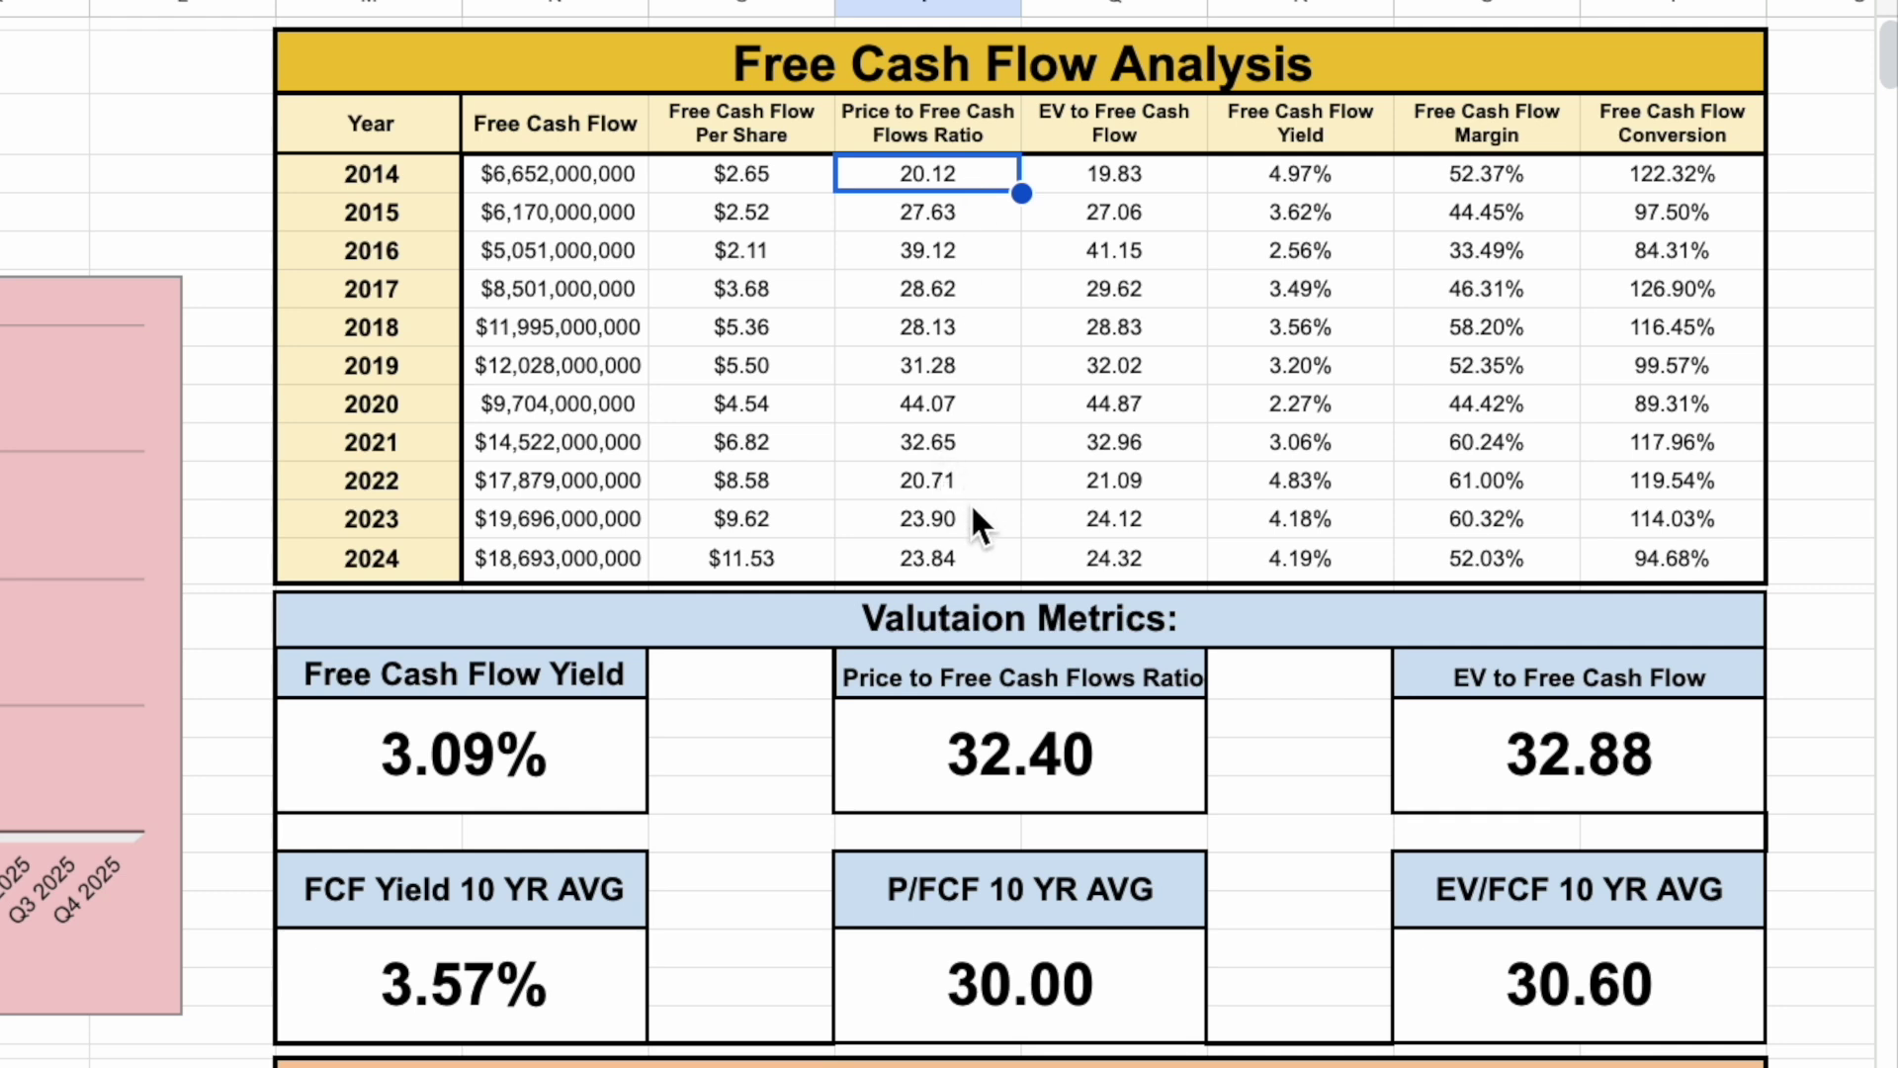
left_click_drag(970, 477, 970, 554)
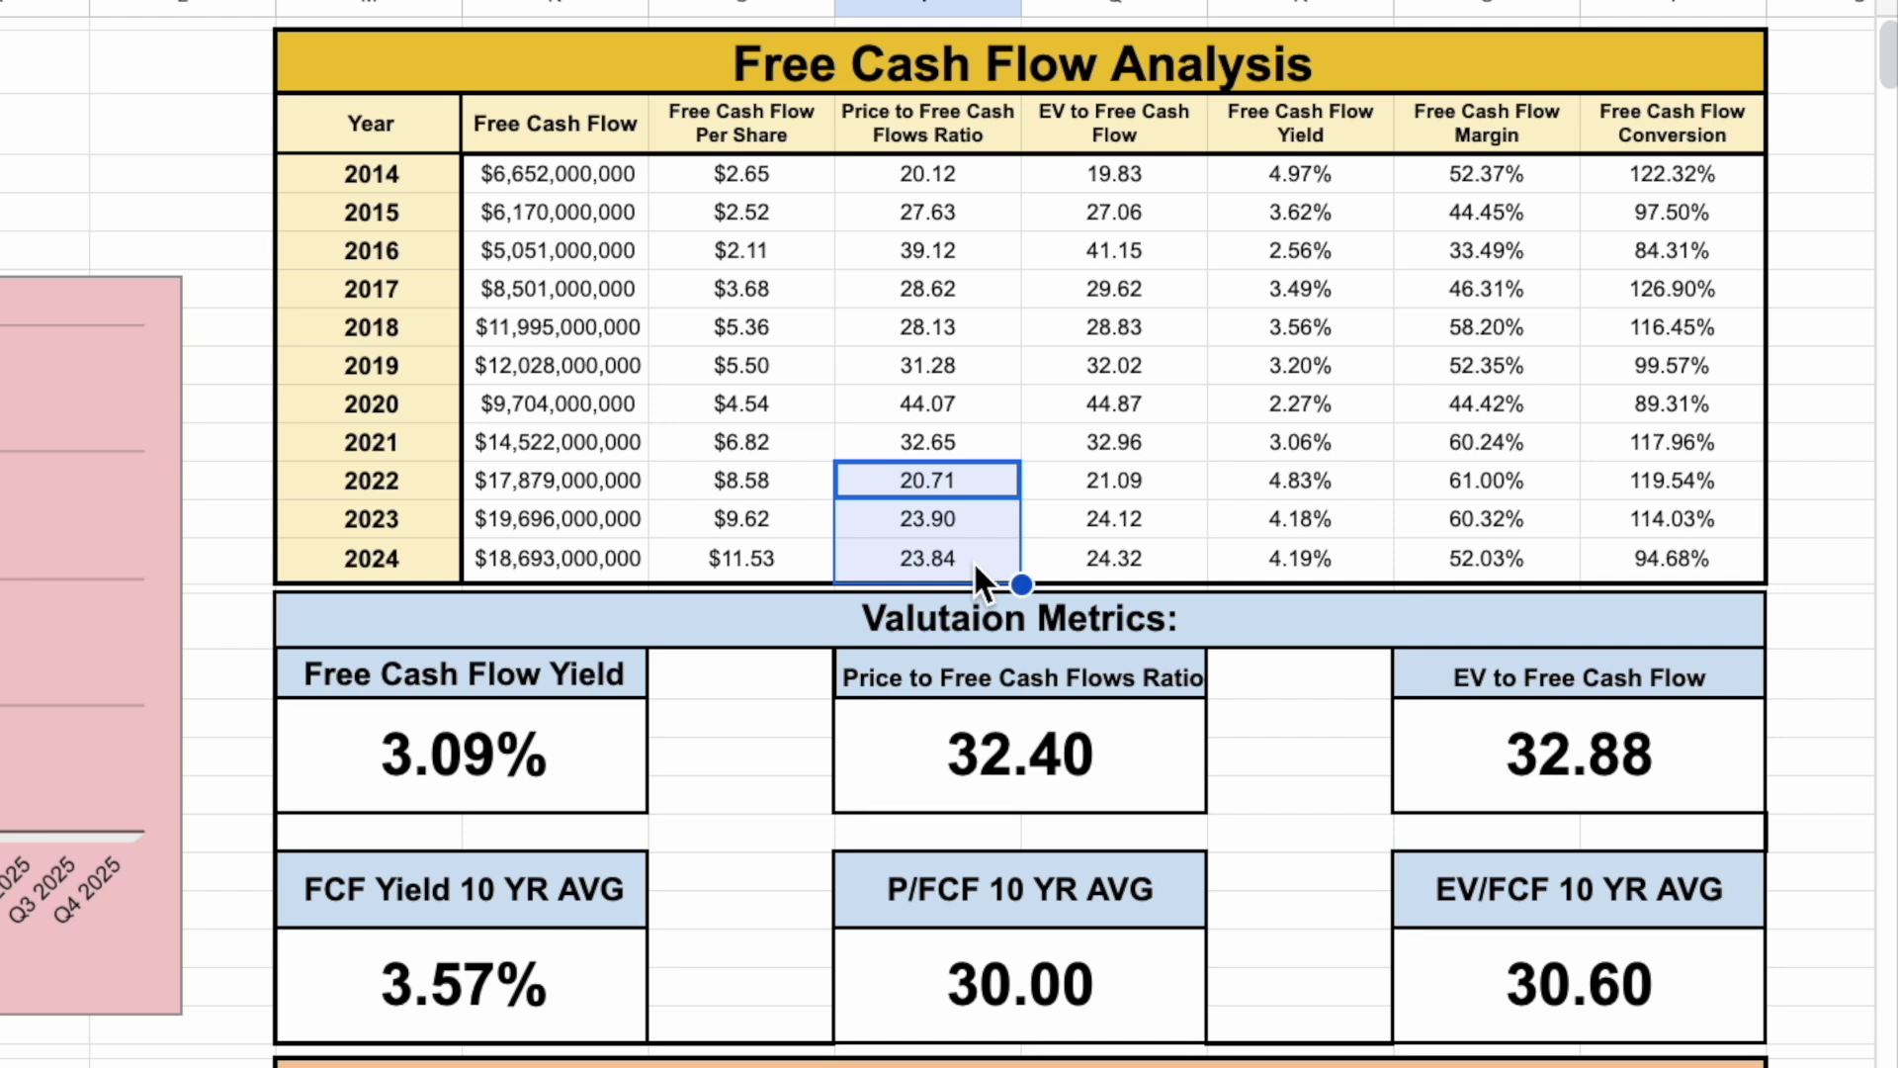
- Relate the current price to free cash flows ratio to the stock's live price and check it against its 10-year average
left_click(1088, 732)
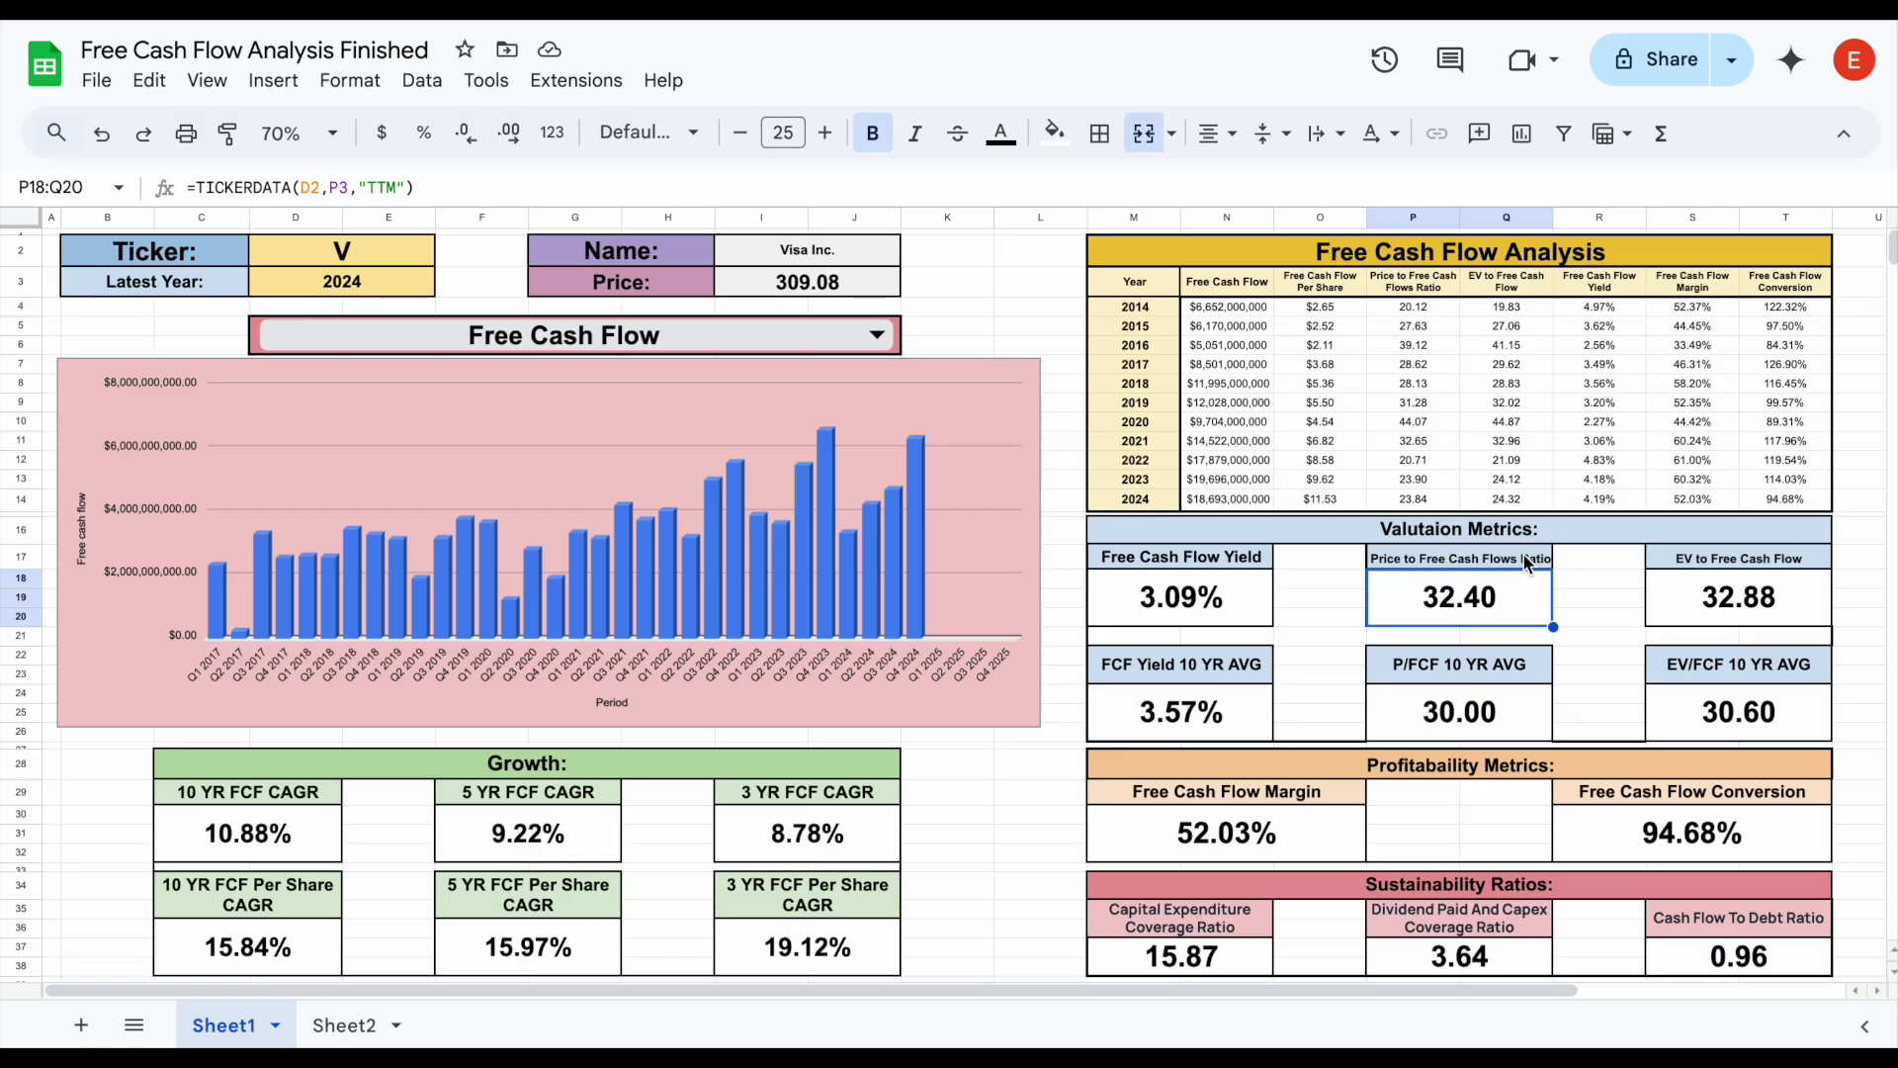
left_click_drag(1523, 555, 1517, 601)
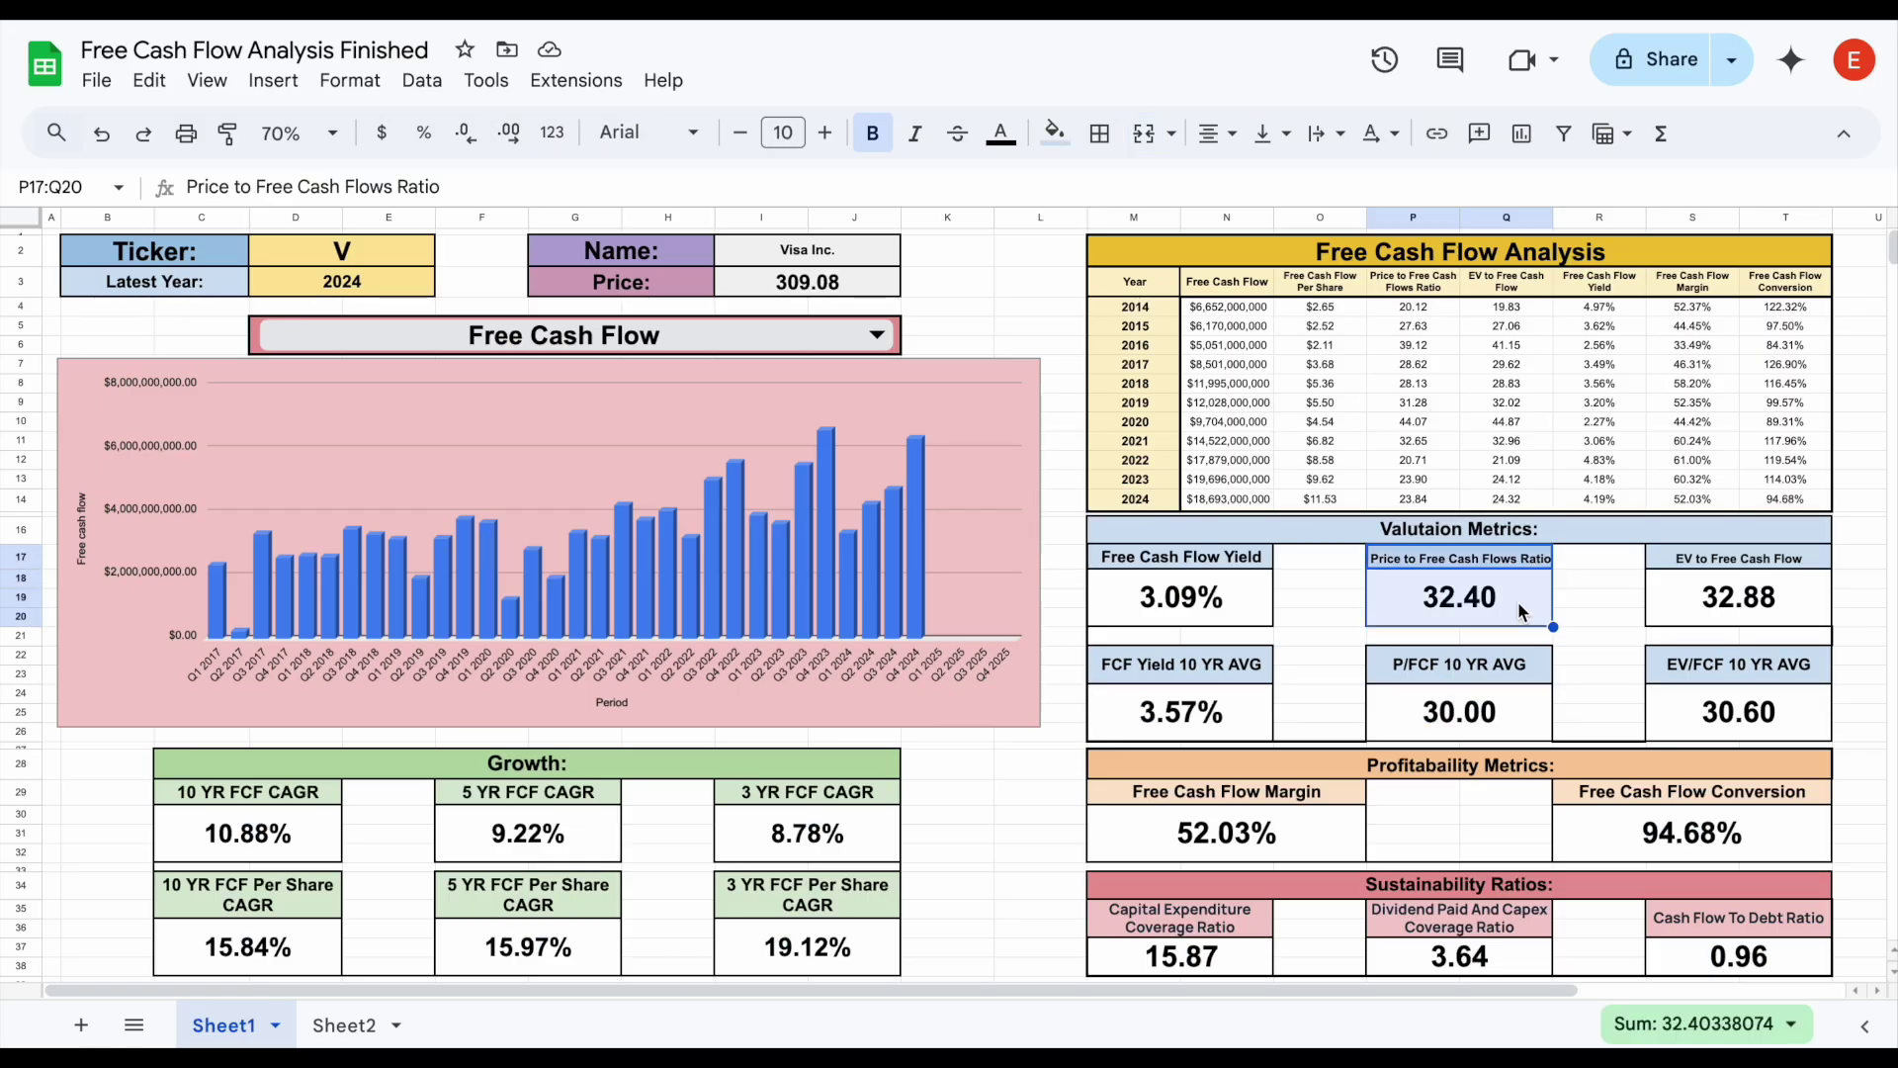
left_click(878, 284)
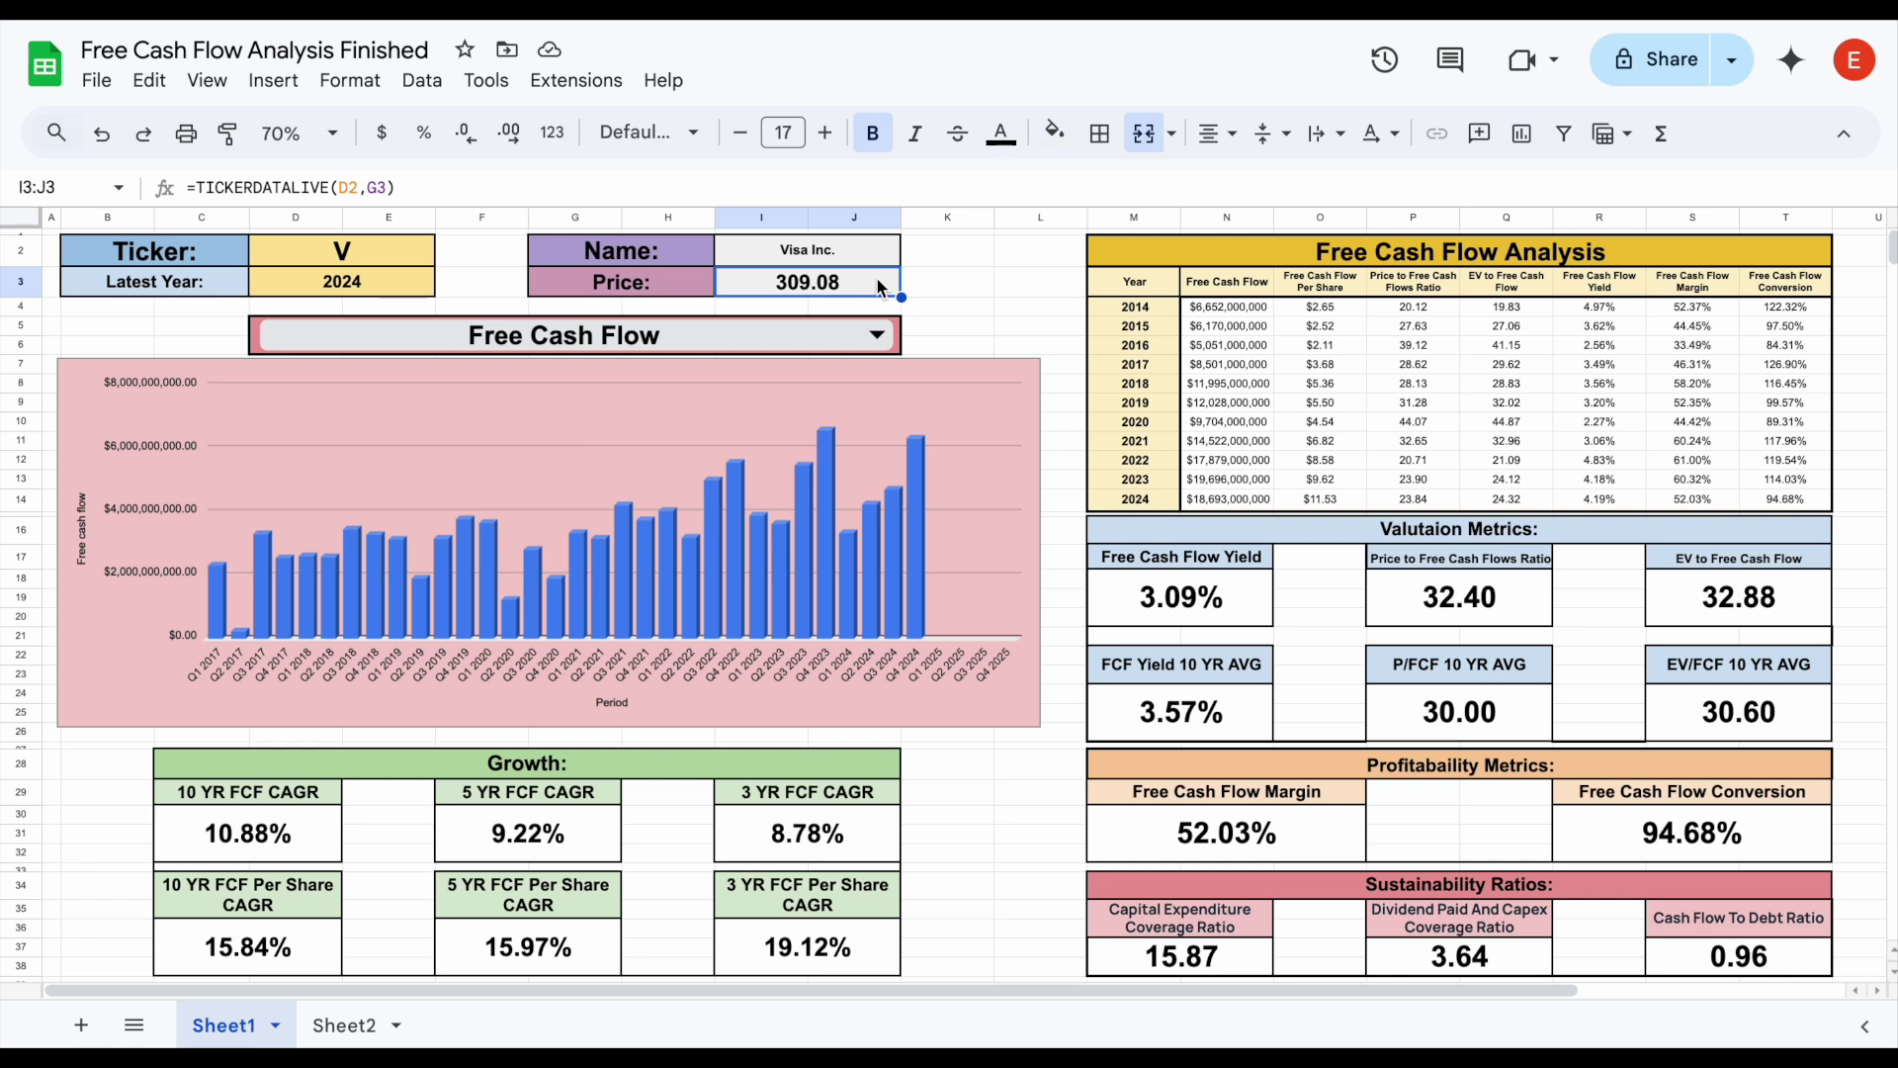
left_click(1516, 603)
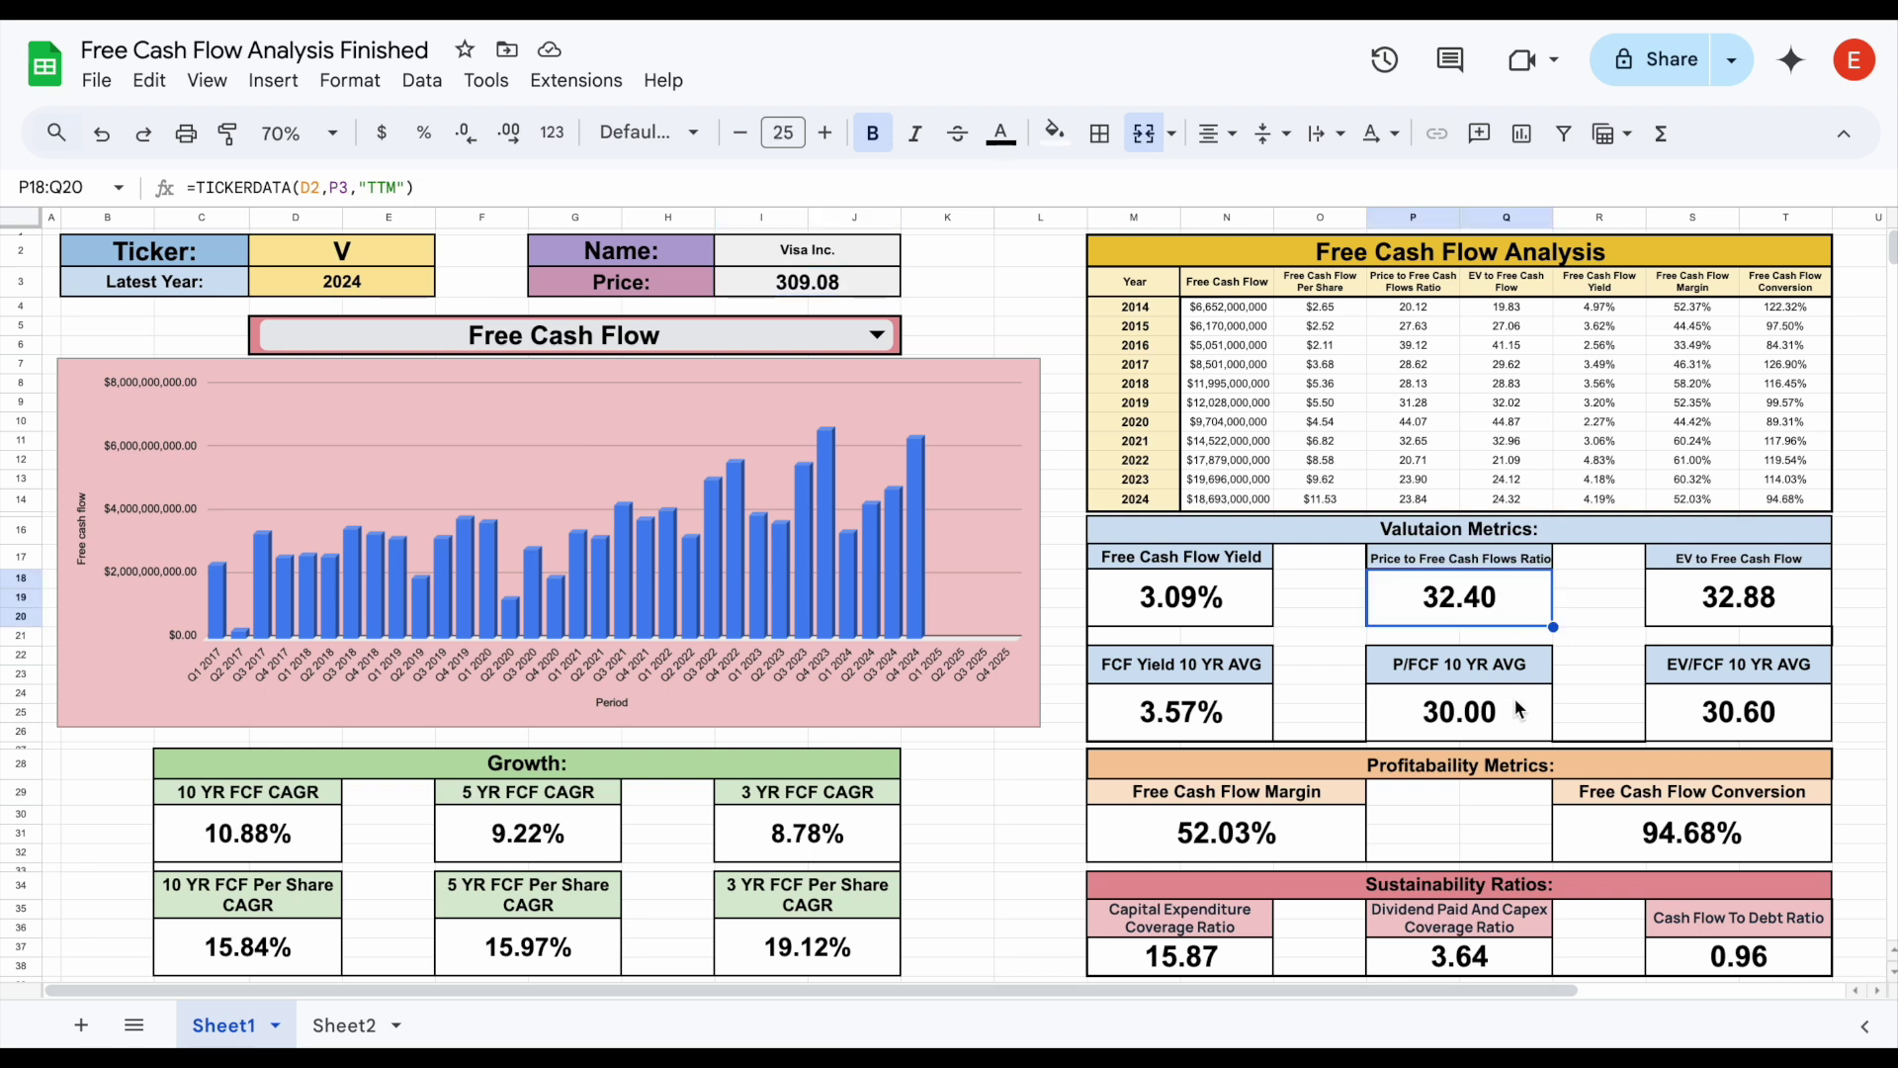
left_click(1515, 710)
left_click(1520, 620)
left_click(1515, 714)
left_click(1507, 601)
- Compare the current EV to free cash flow with its 10-year average and the yearly EV to free cash flow values in the table
left_click(1757, 562)
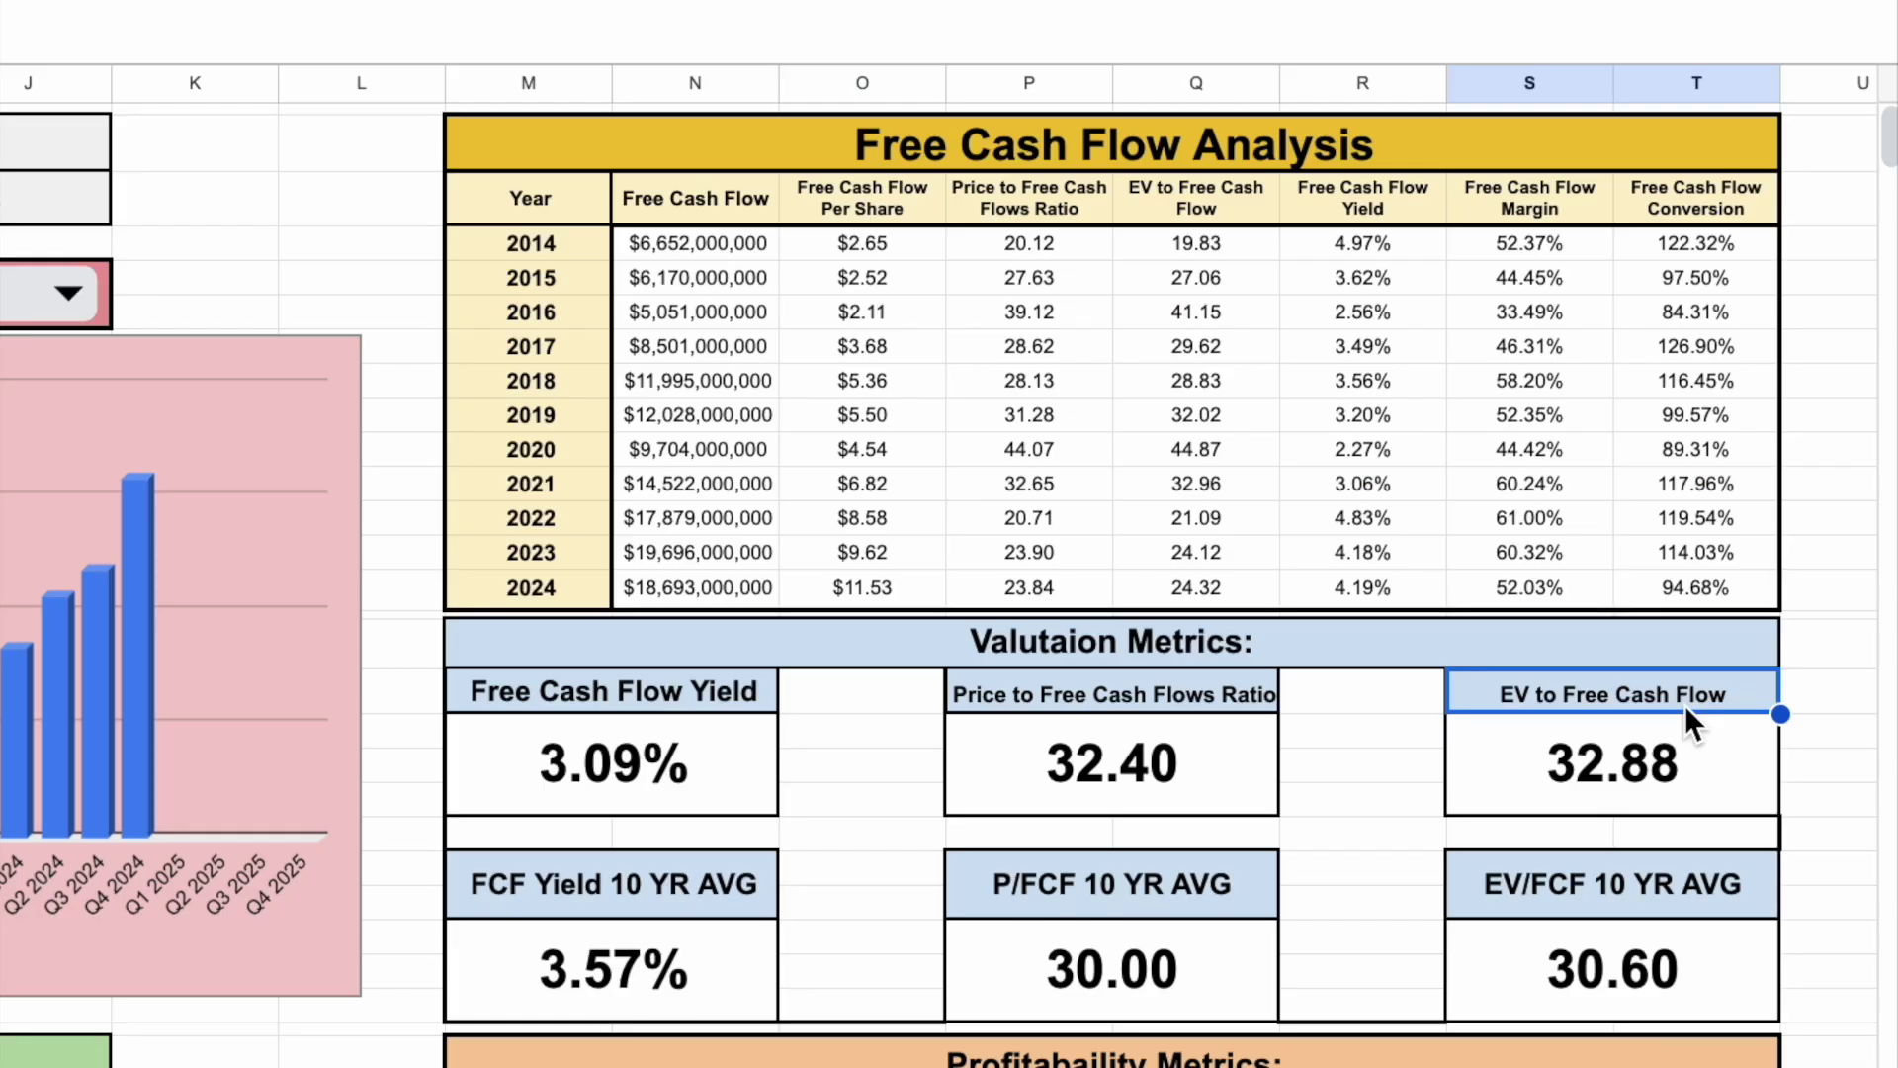
left_click_drag(1667, 898, 1621, 969)
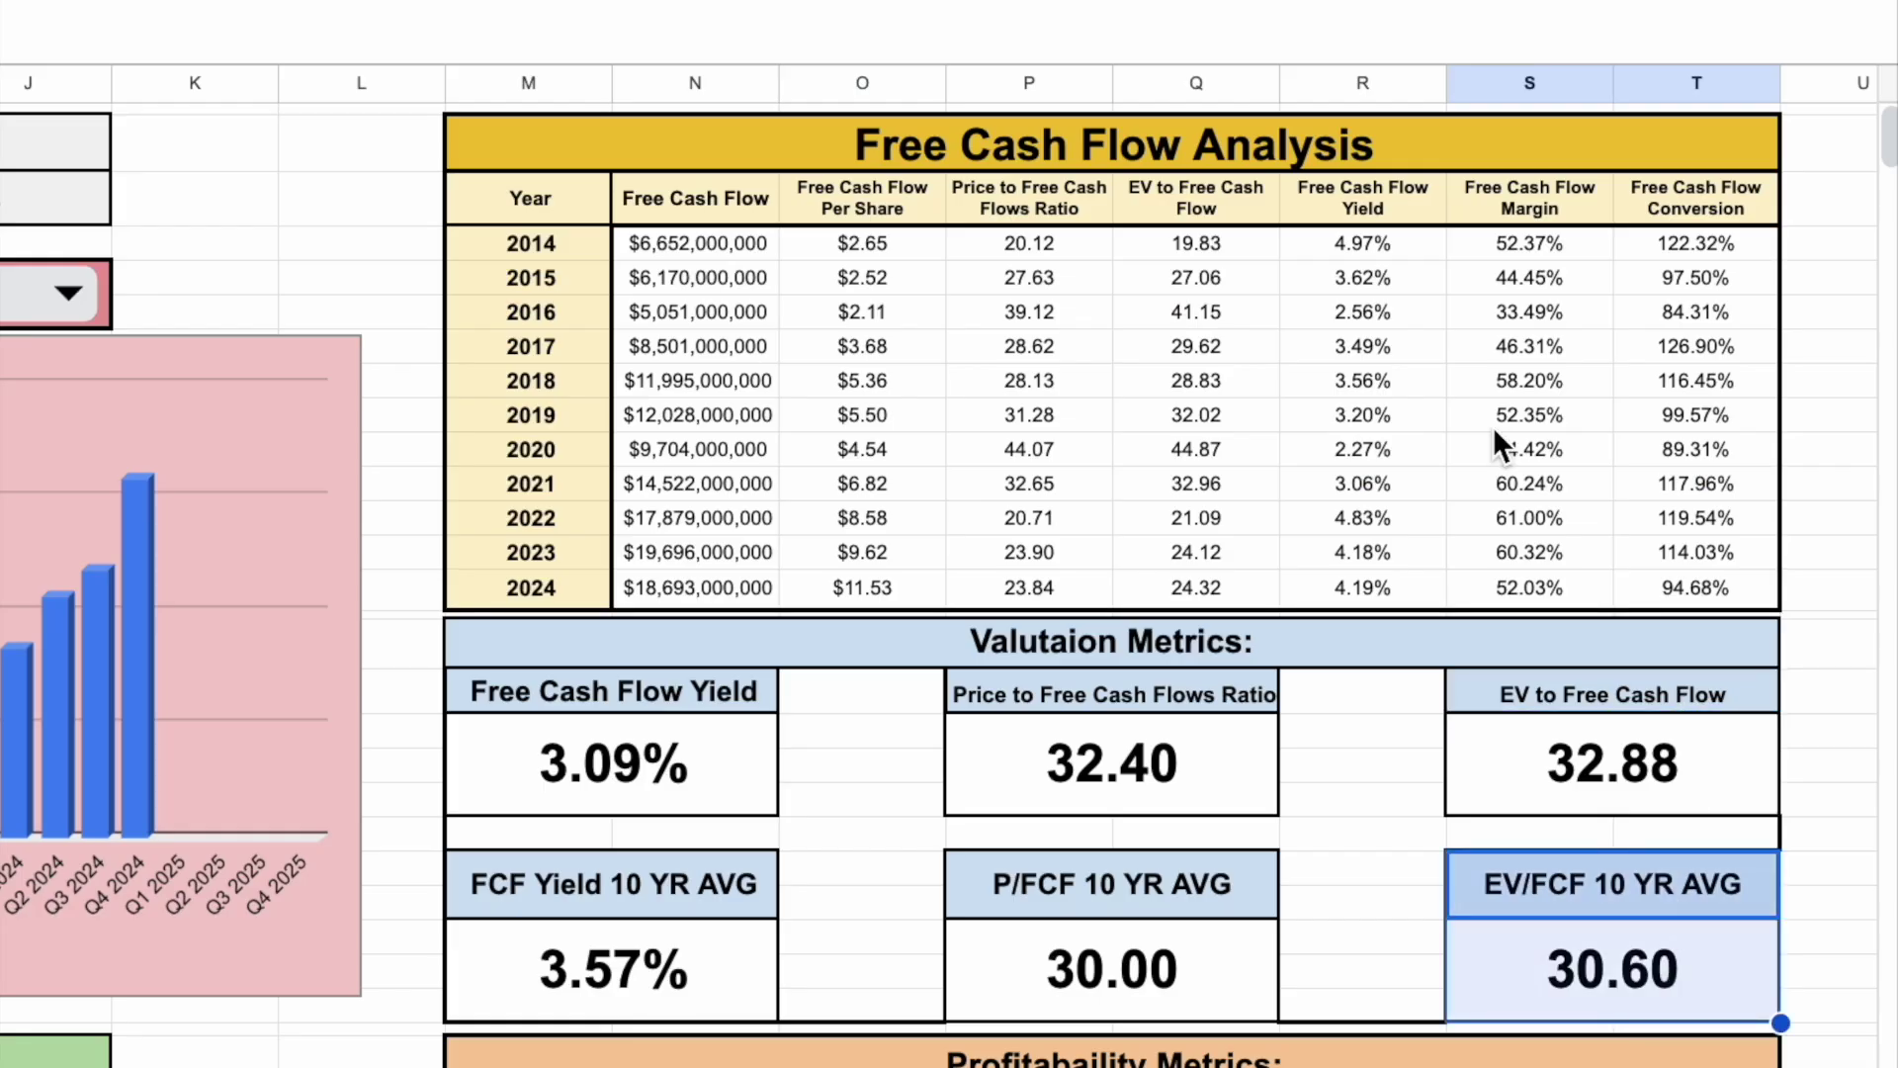
left_click_drag(1242, 240, 1242, 588)
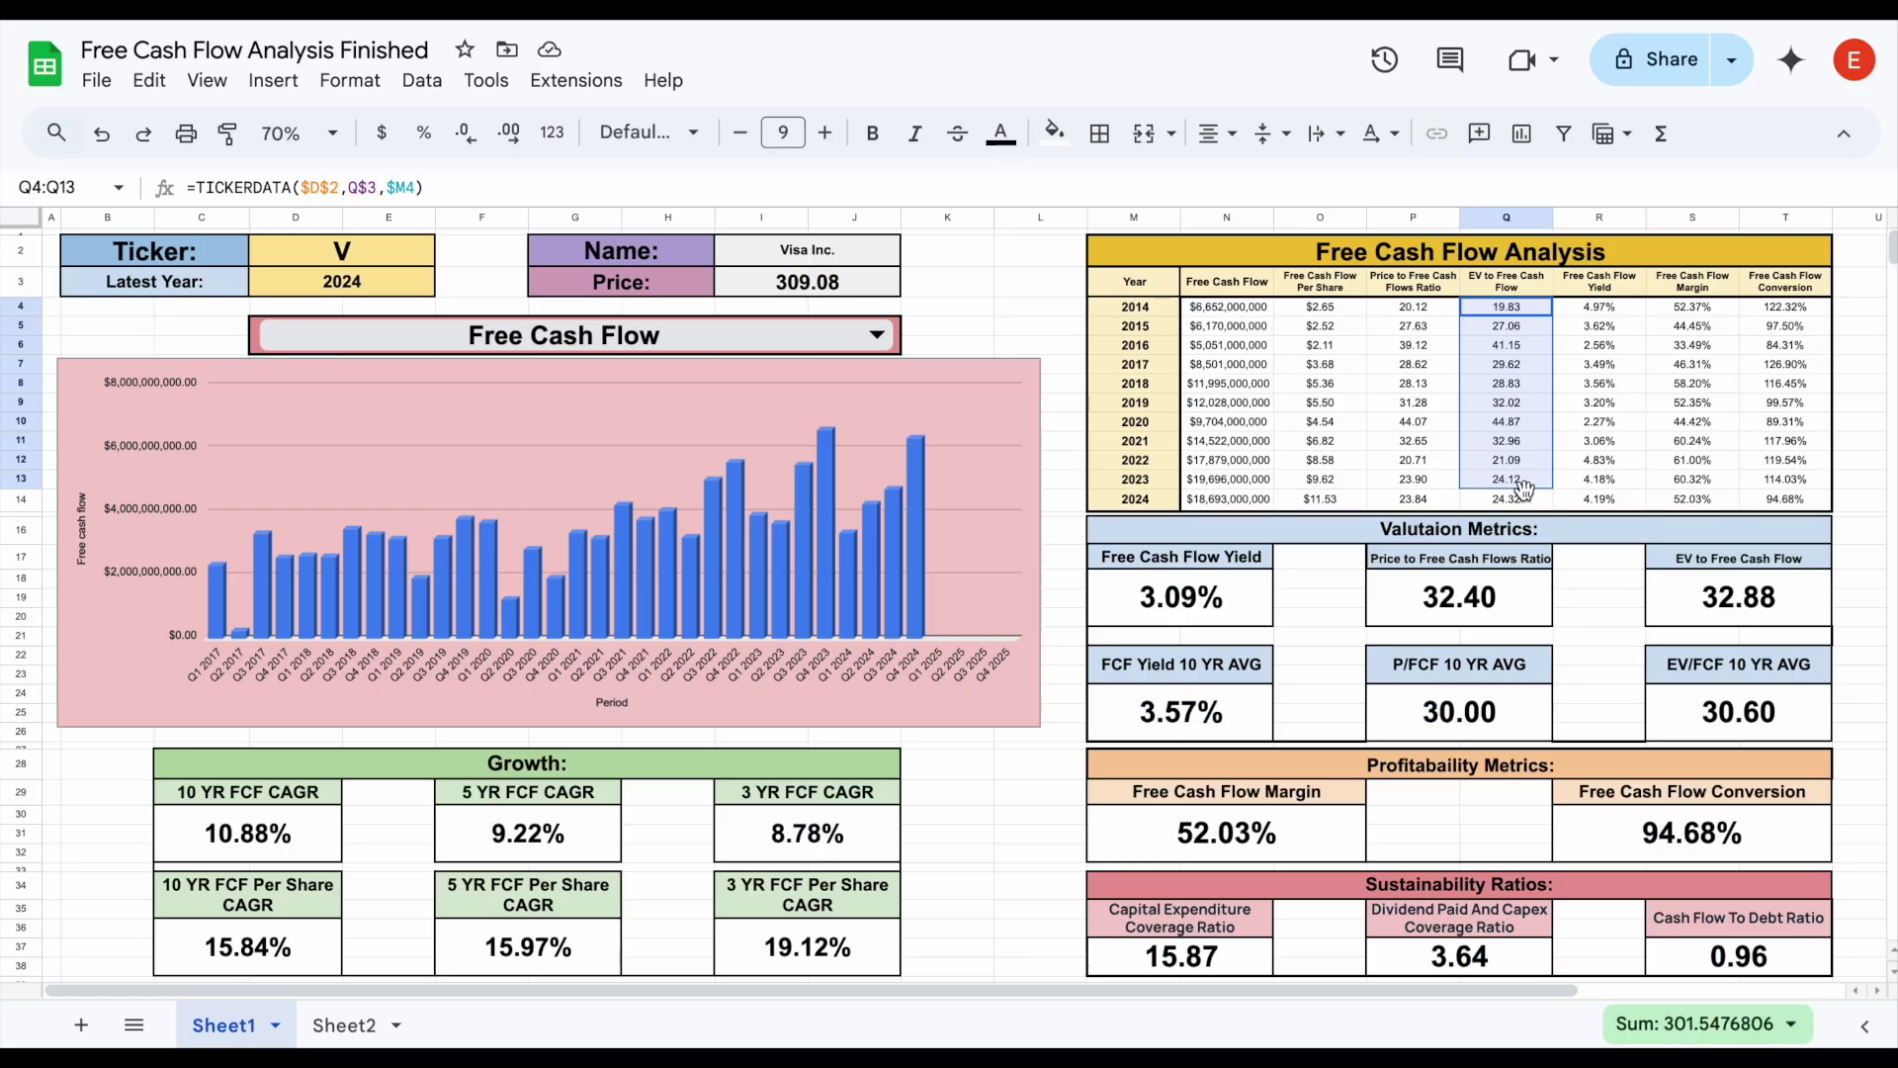
left_click(1788, 709)
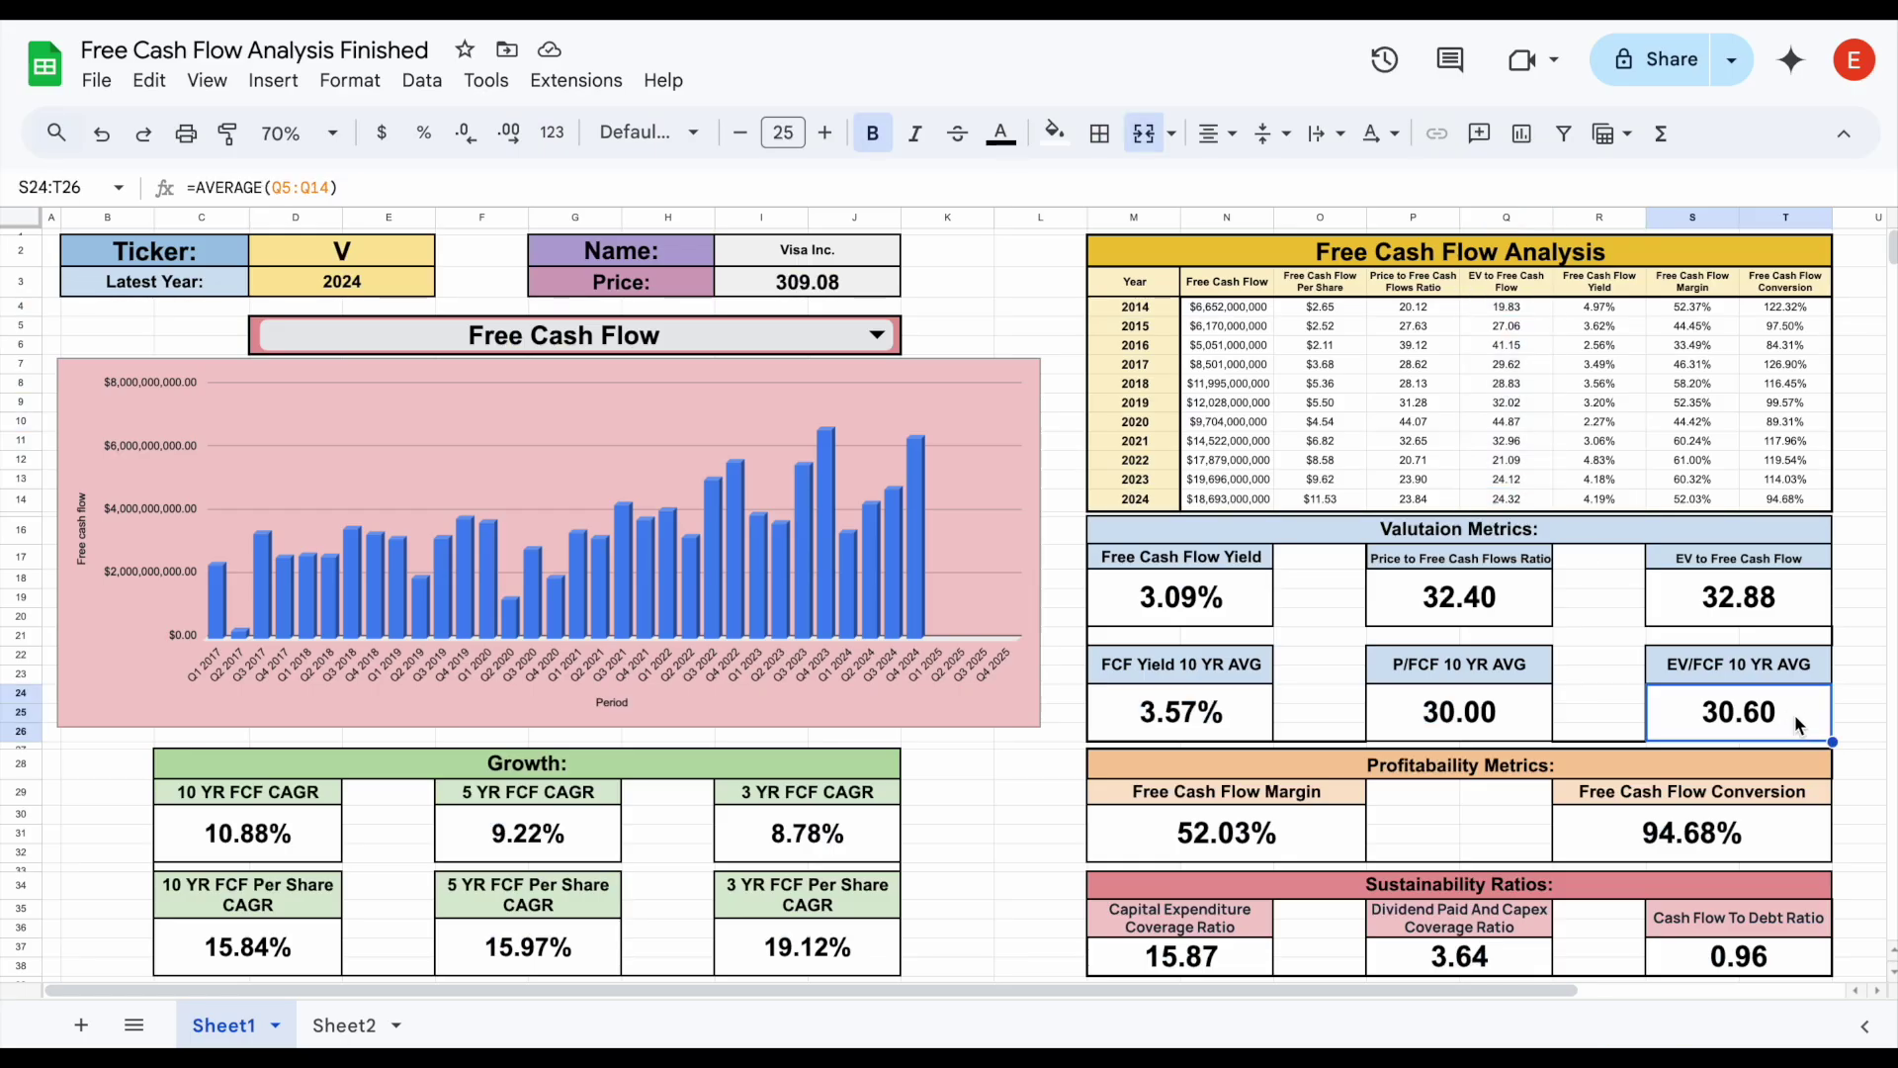
left_click(1798, 605)
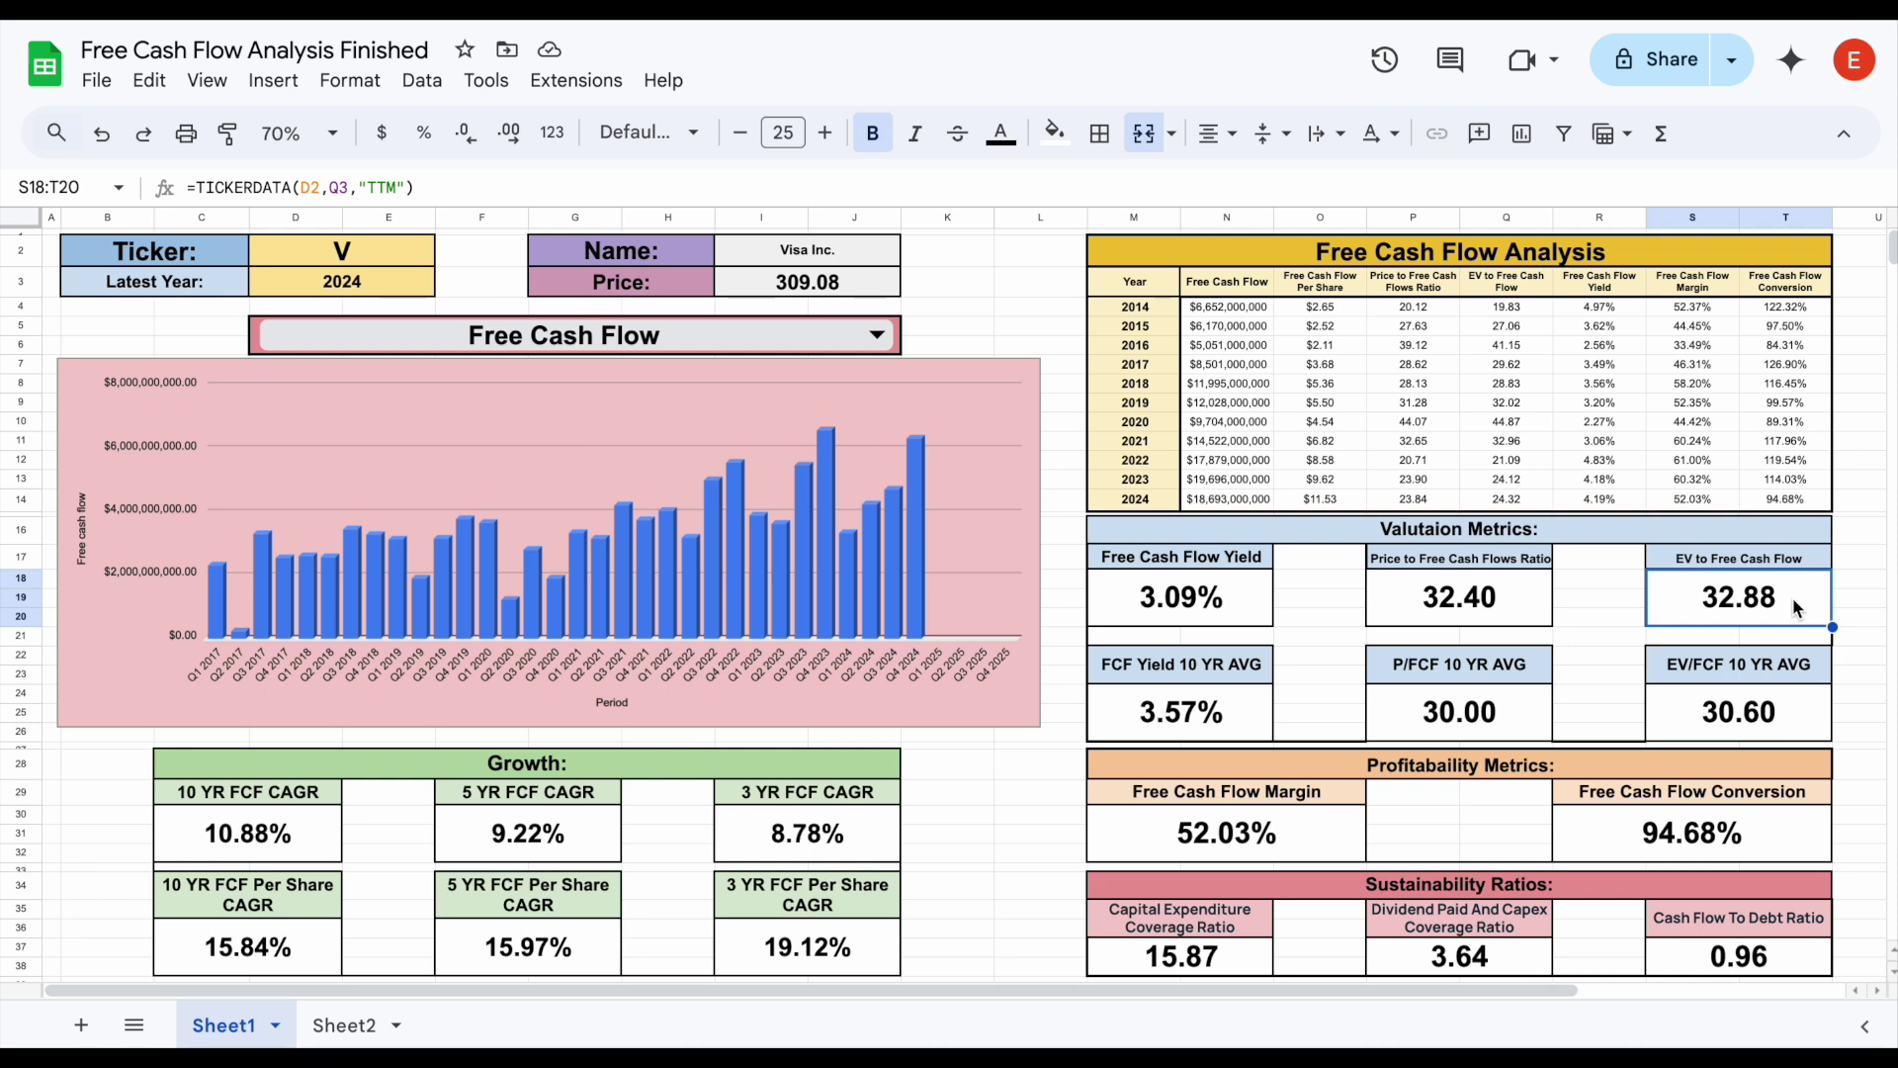
left_click_drag(1787, 675, 1786, 718)
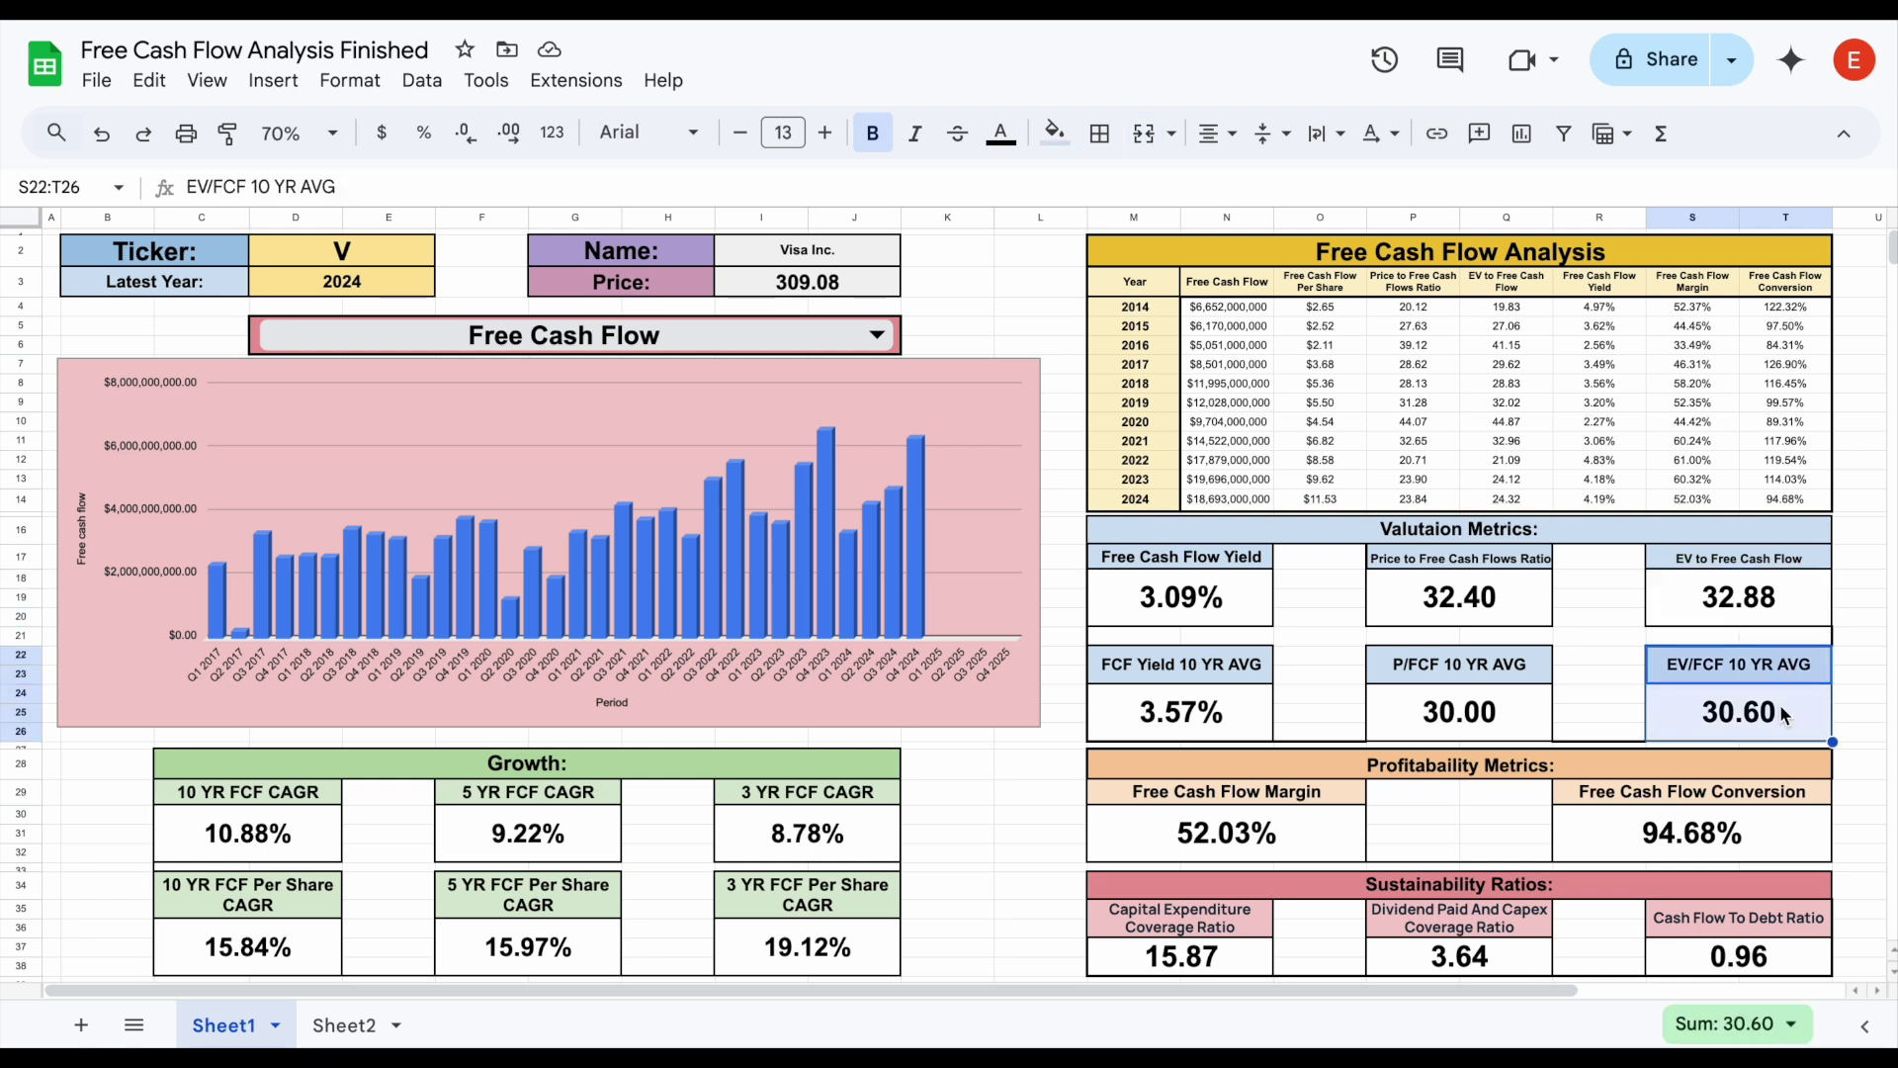
- Review the whole block of valuation metrics and averages, and move on to the profitability metrics heading
left_click_drag(1242, 567, 1760, 722)
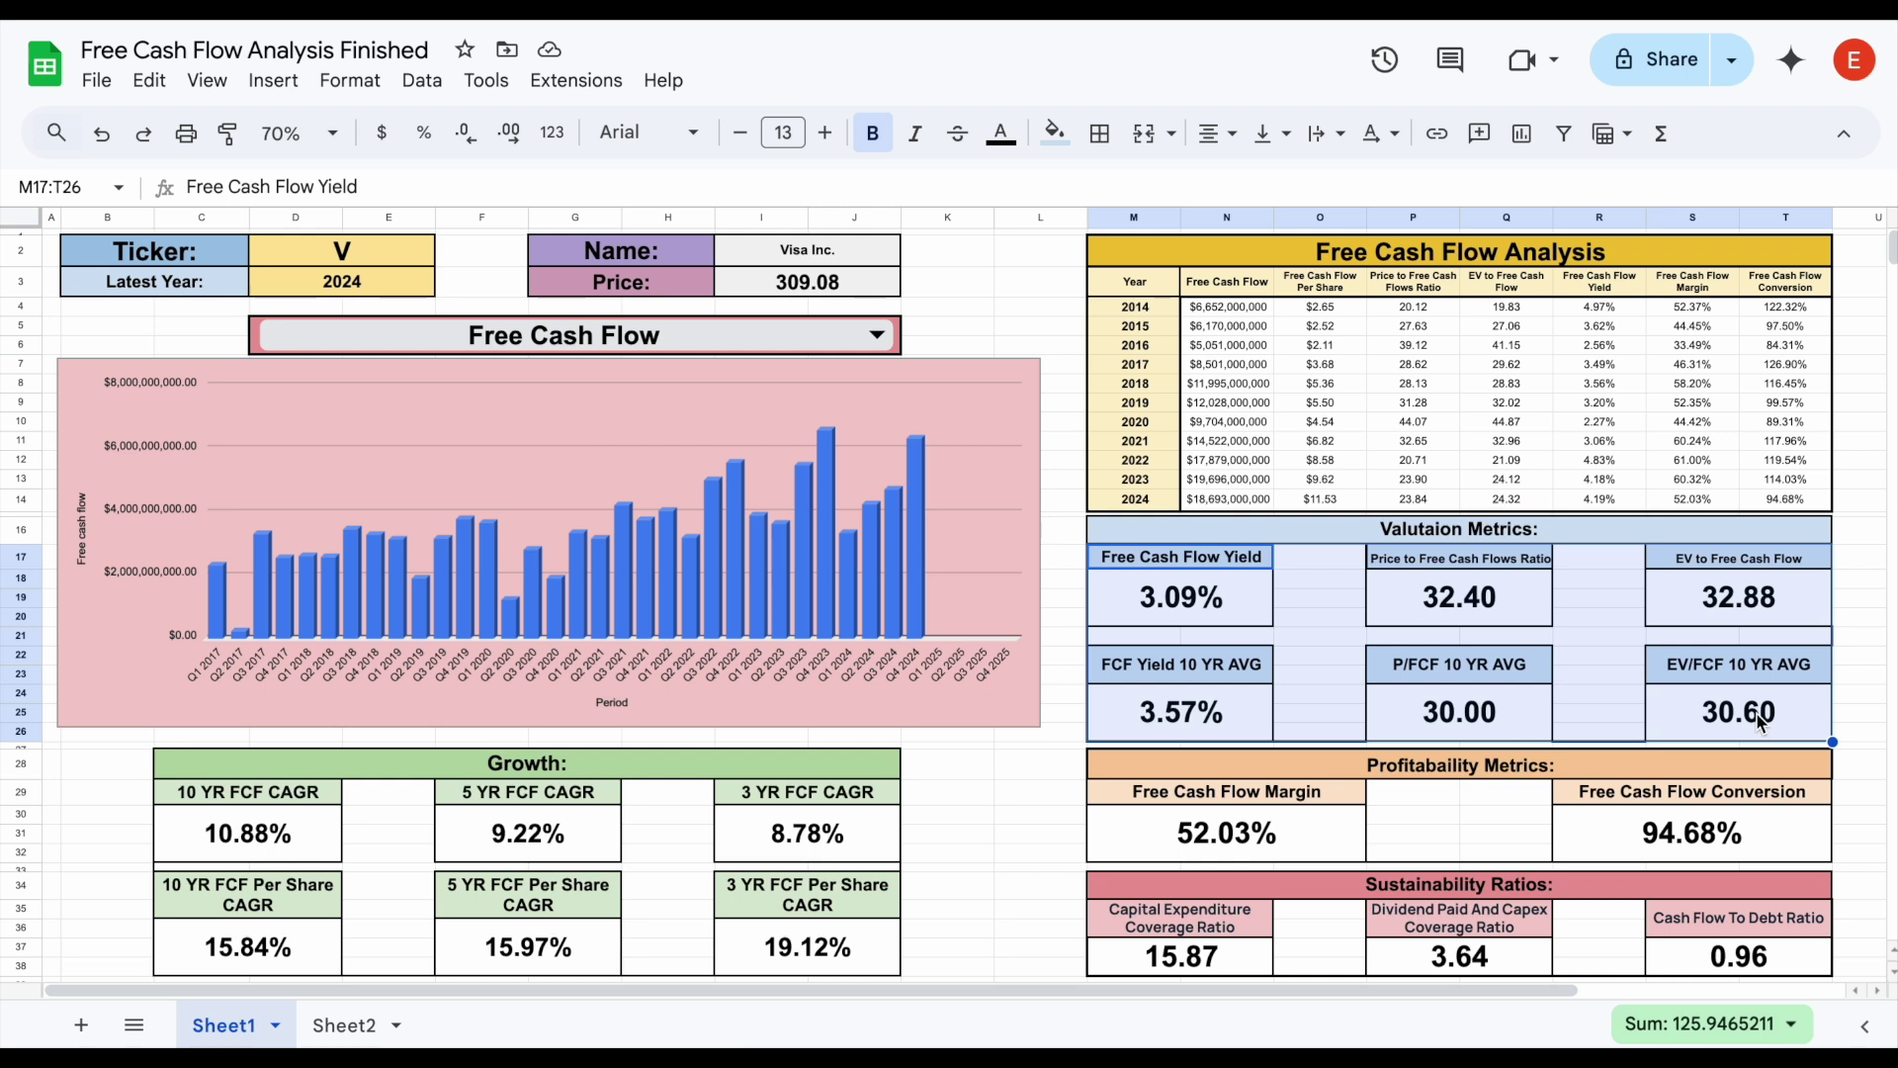
left_click(1761, 725)
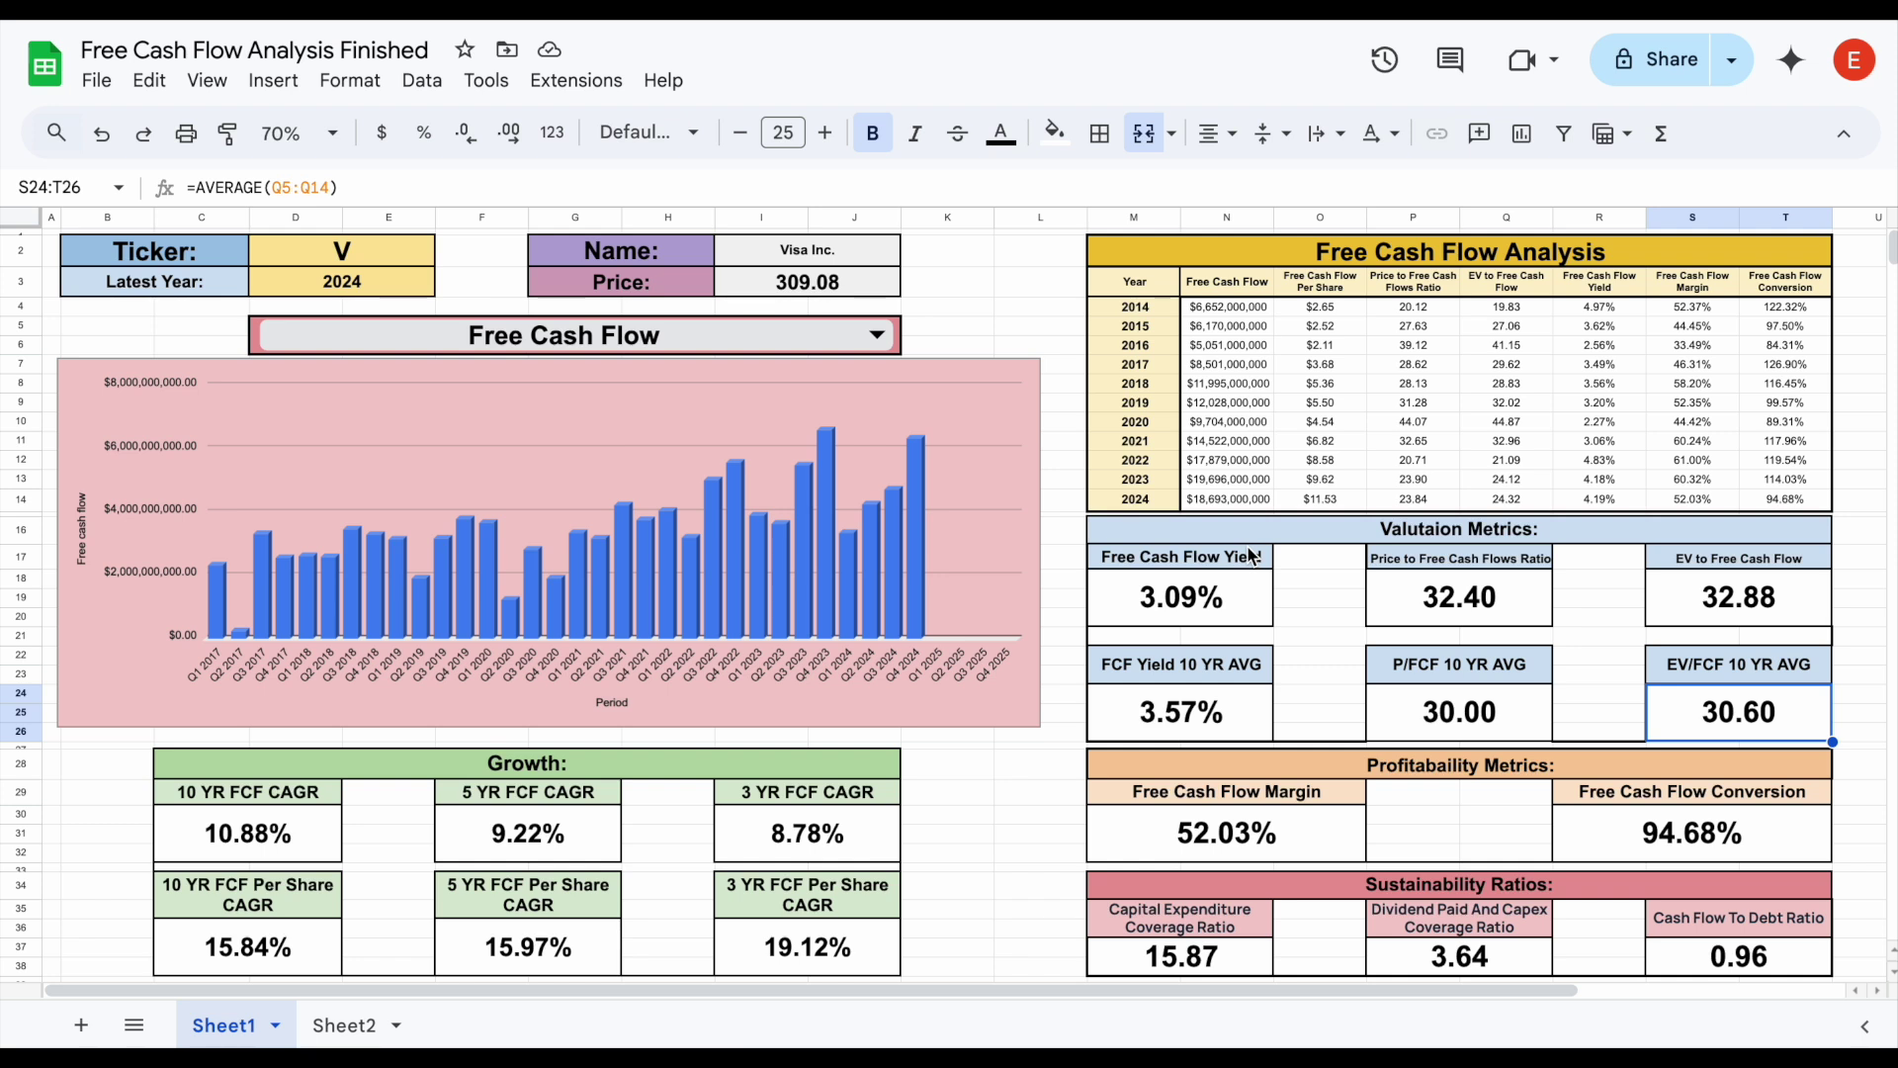
left_click(1450, 774)
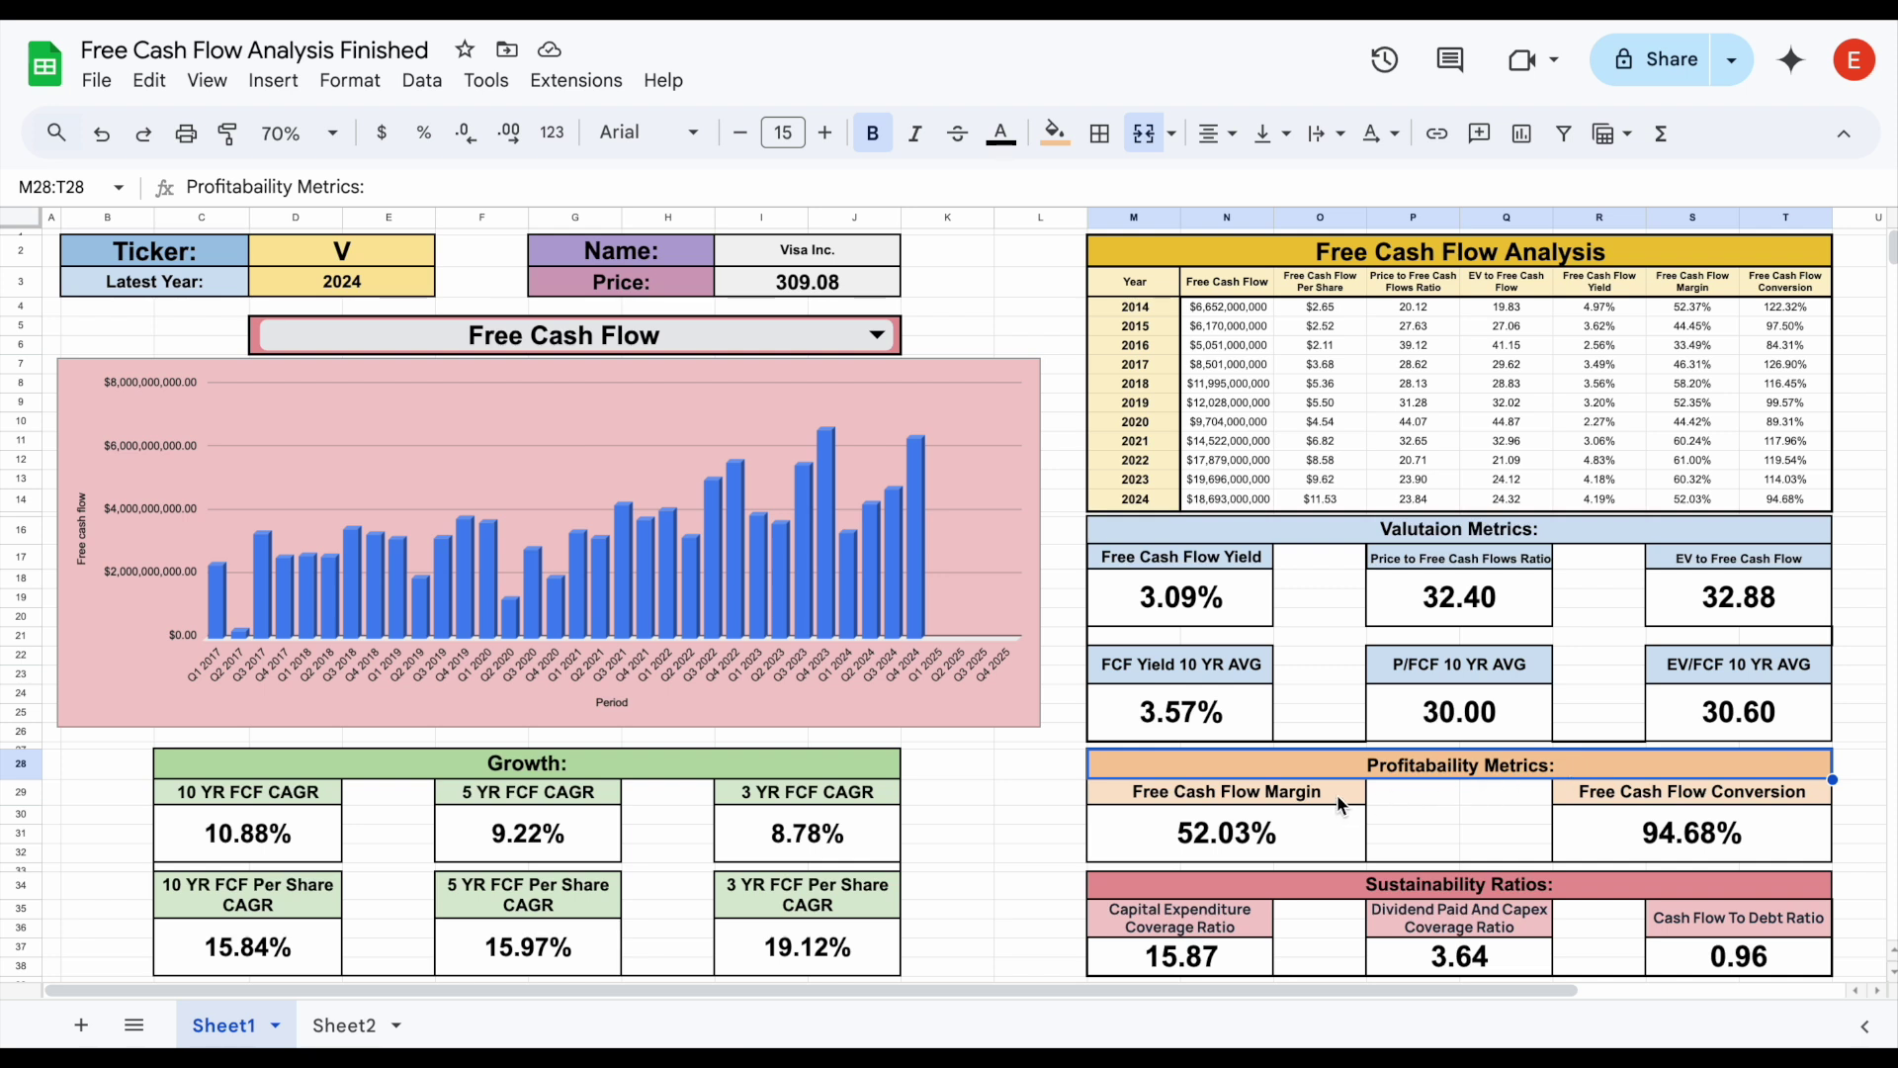
- Review the two profitability metrics, free cash flow margin and free cash flow conversion, focusing on the margin value
left_click_drag(1337, 799, 1337, 814)
left_click_drag(1753, 806, 1753, 835)
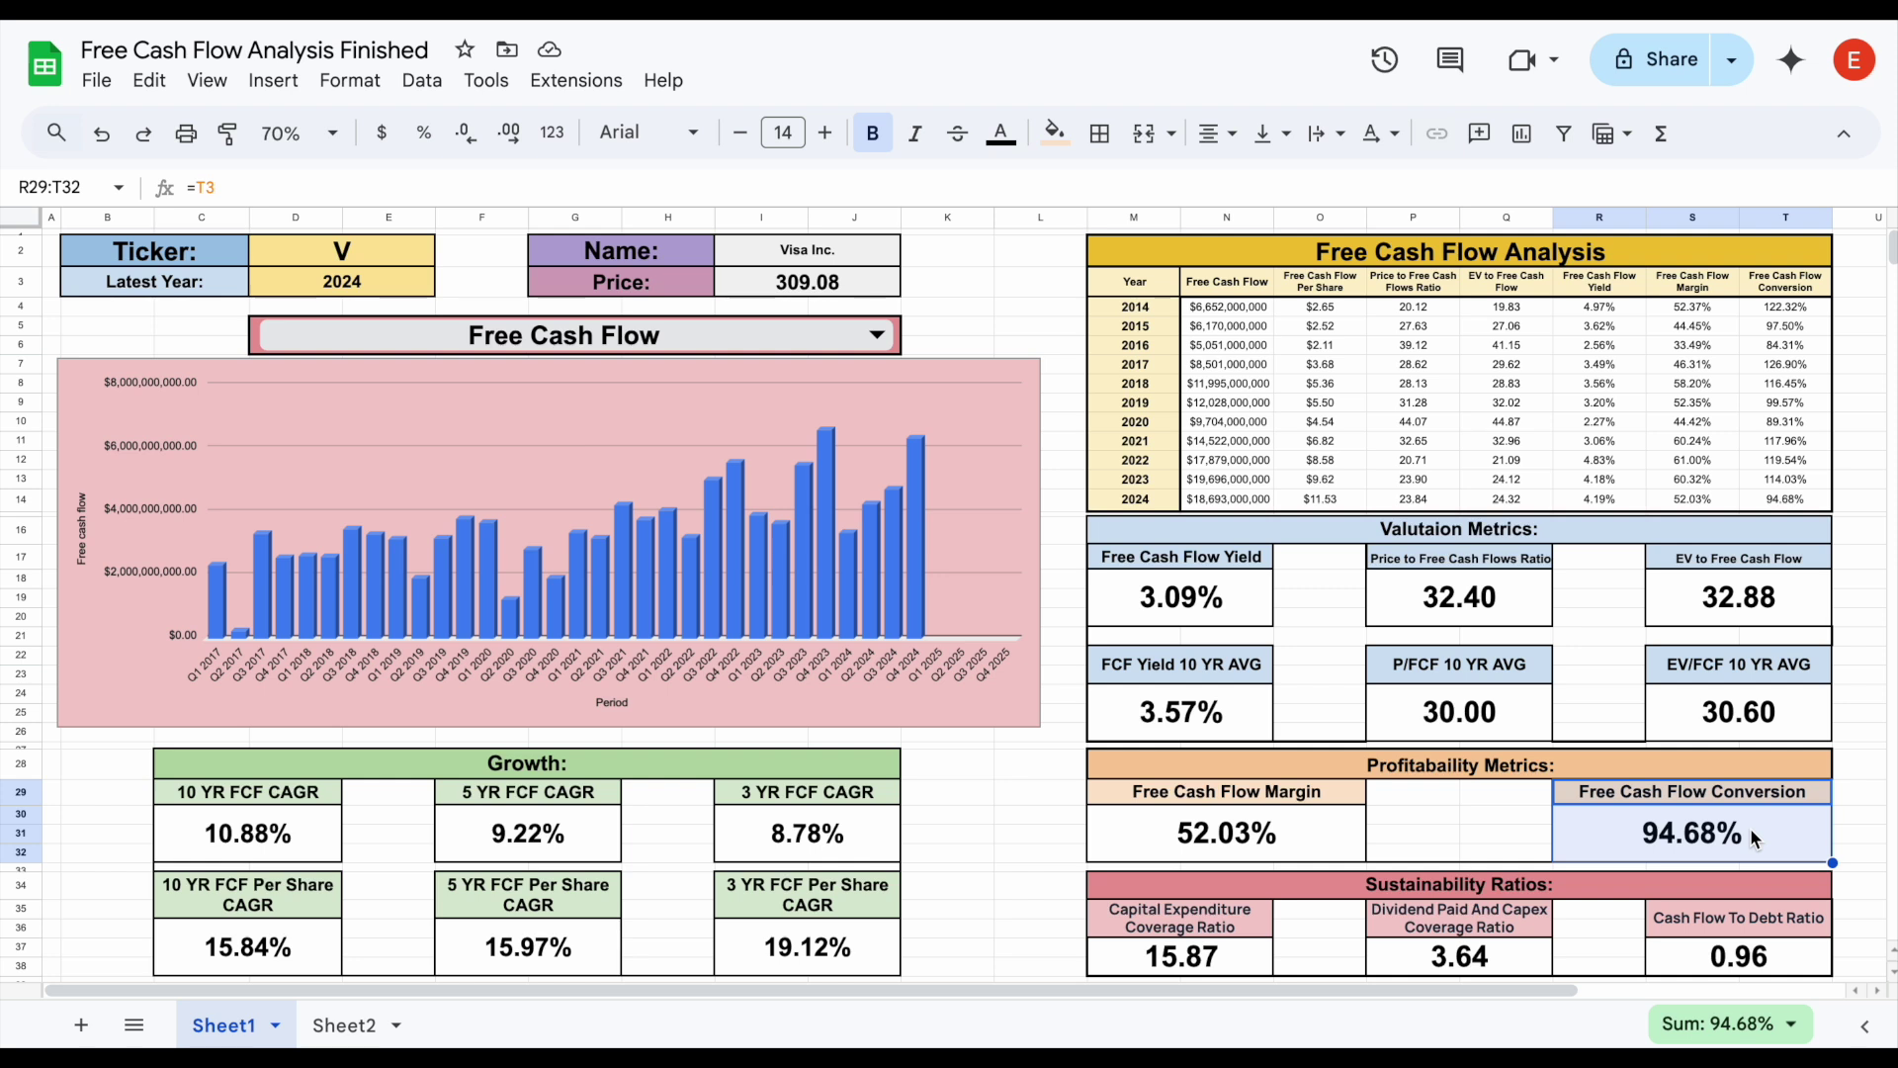
left_click(1349, 791)
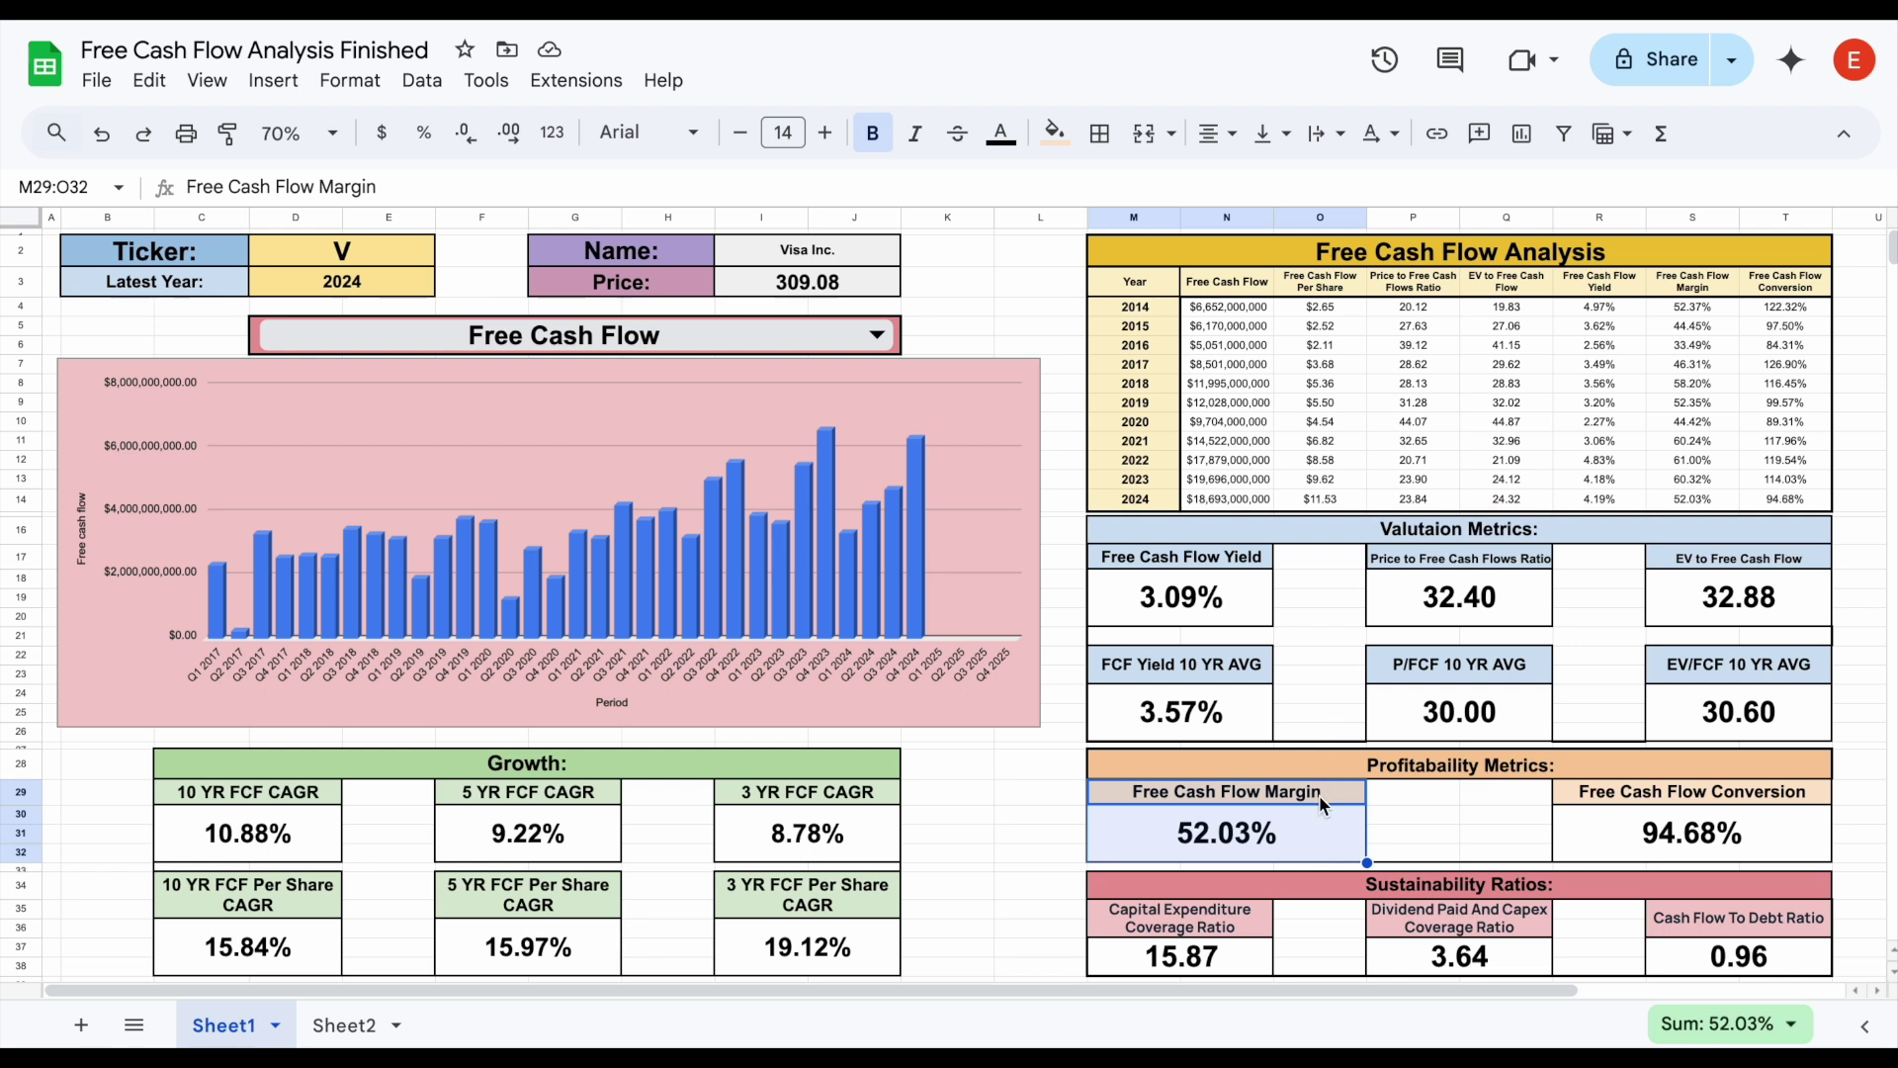
left_click(1319, 834)
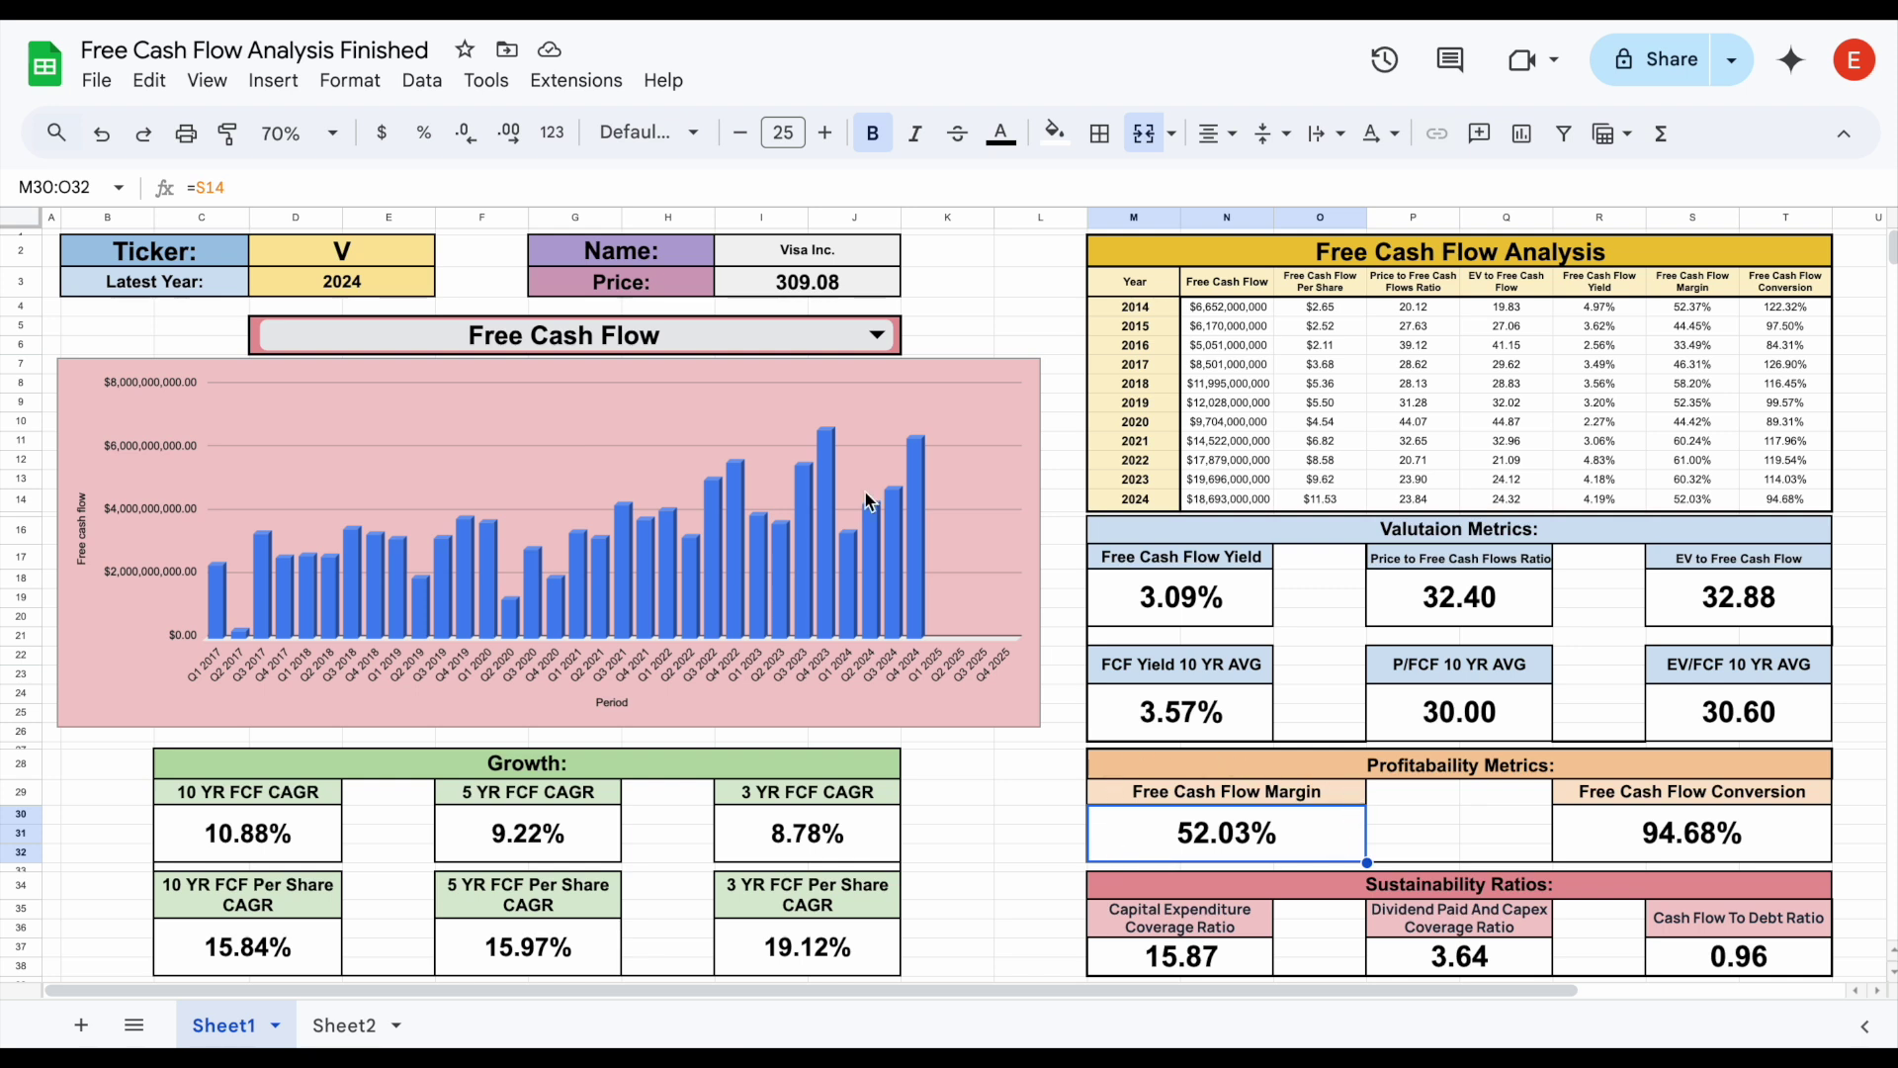
- Switch the dashboard's ticker to TGT and check Target's free cash flow margin for comparison
left_click(363, 255)
type("TGT")
left_click(1041, 325)
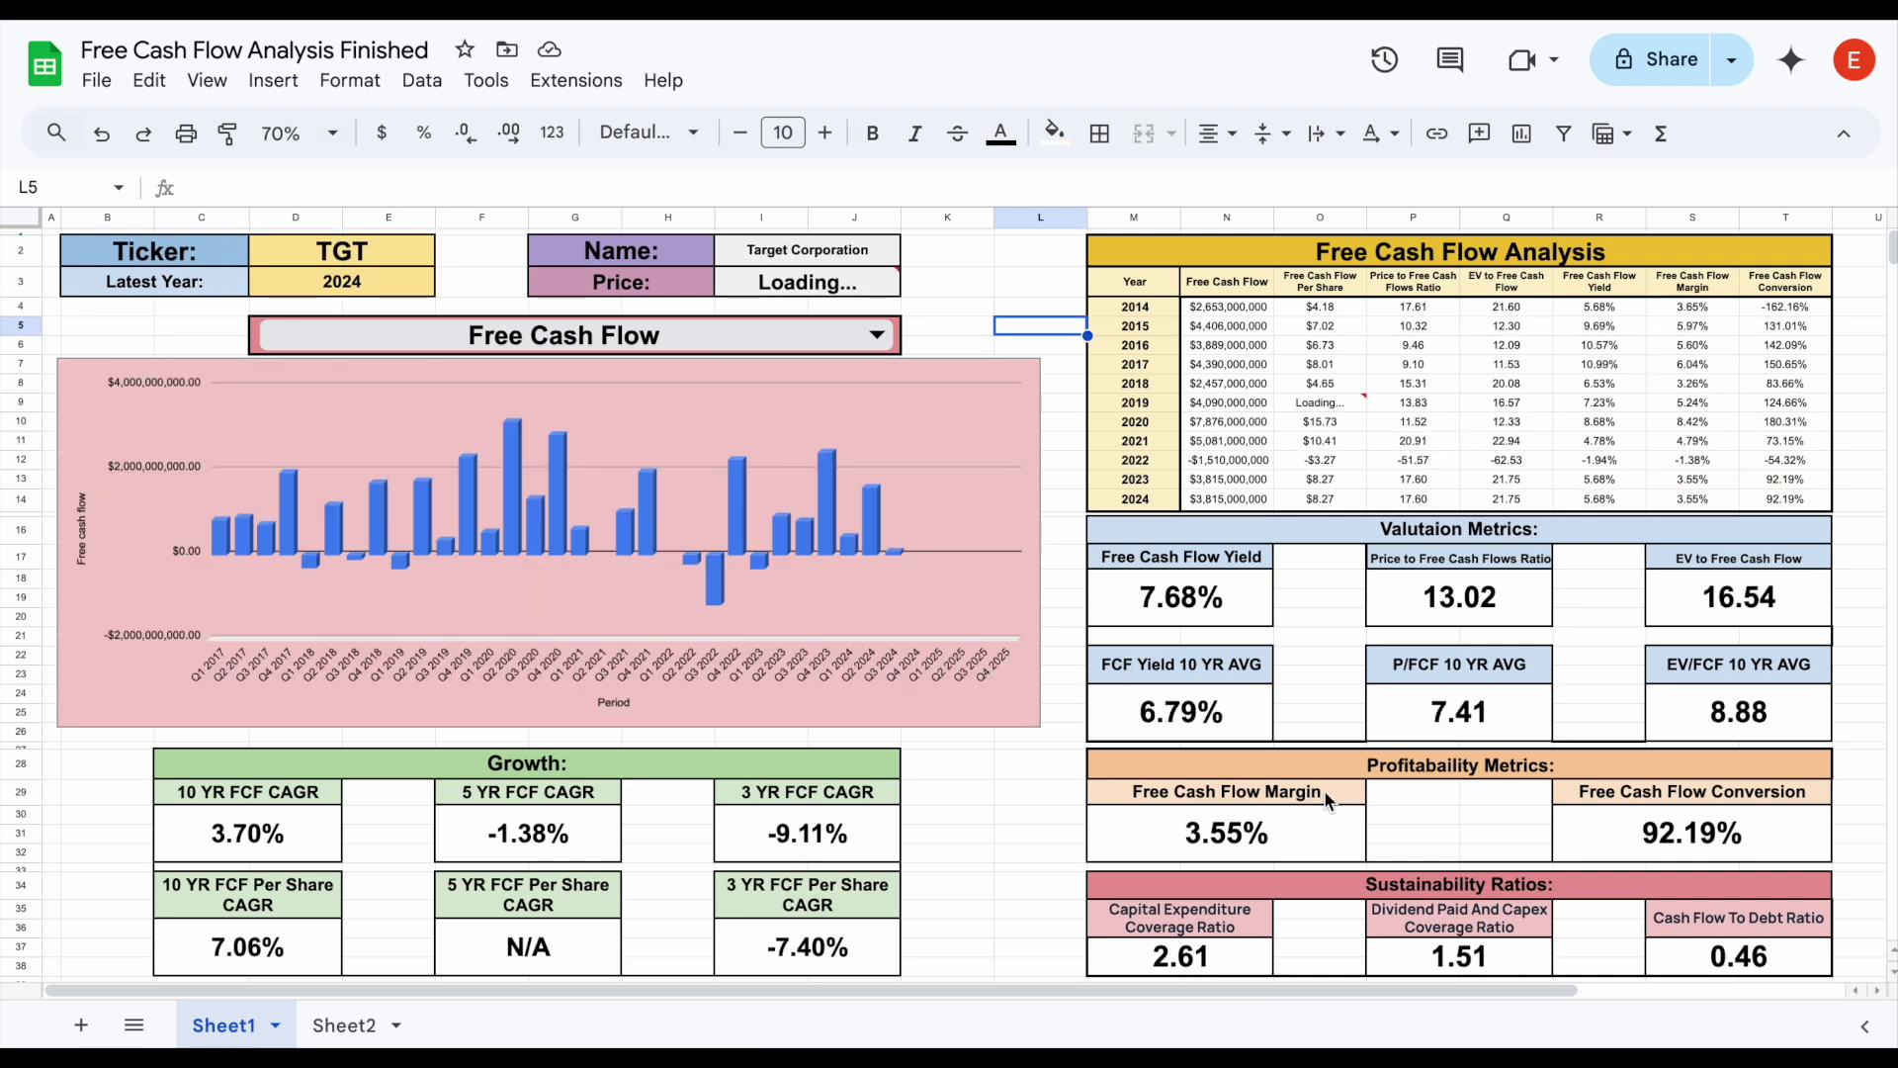
left_click(1325, 829)
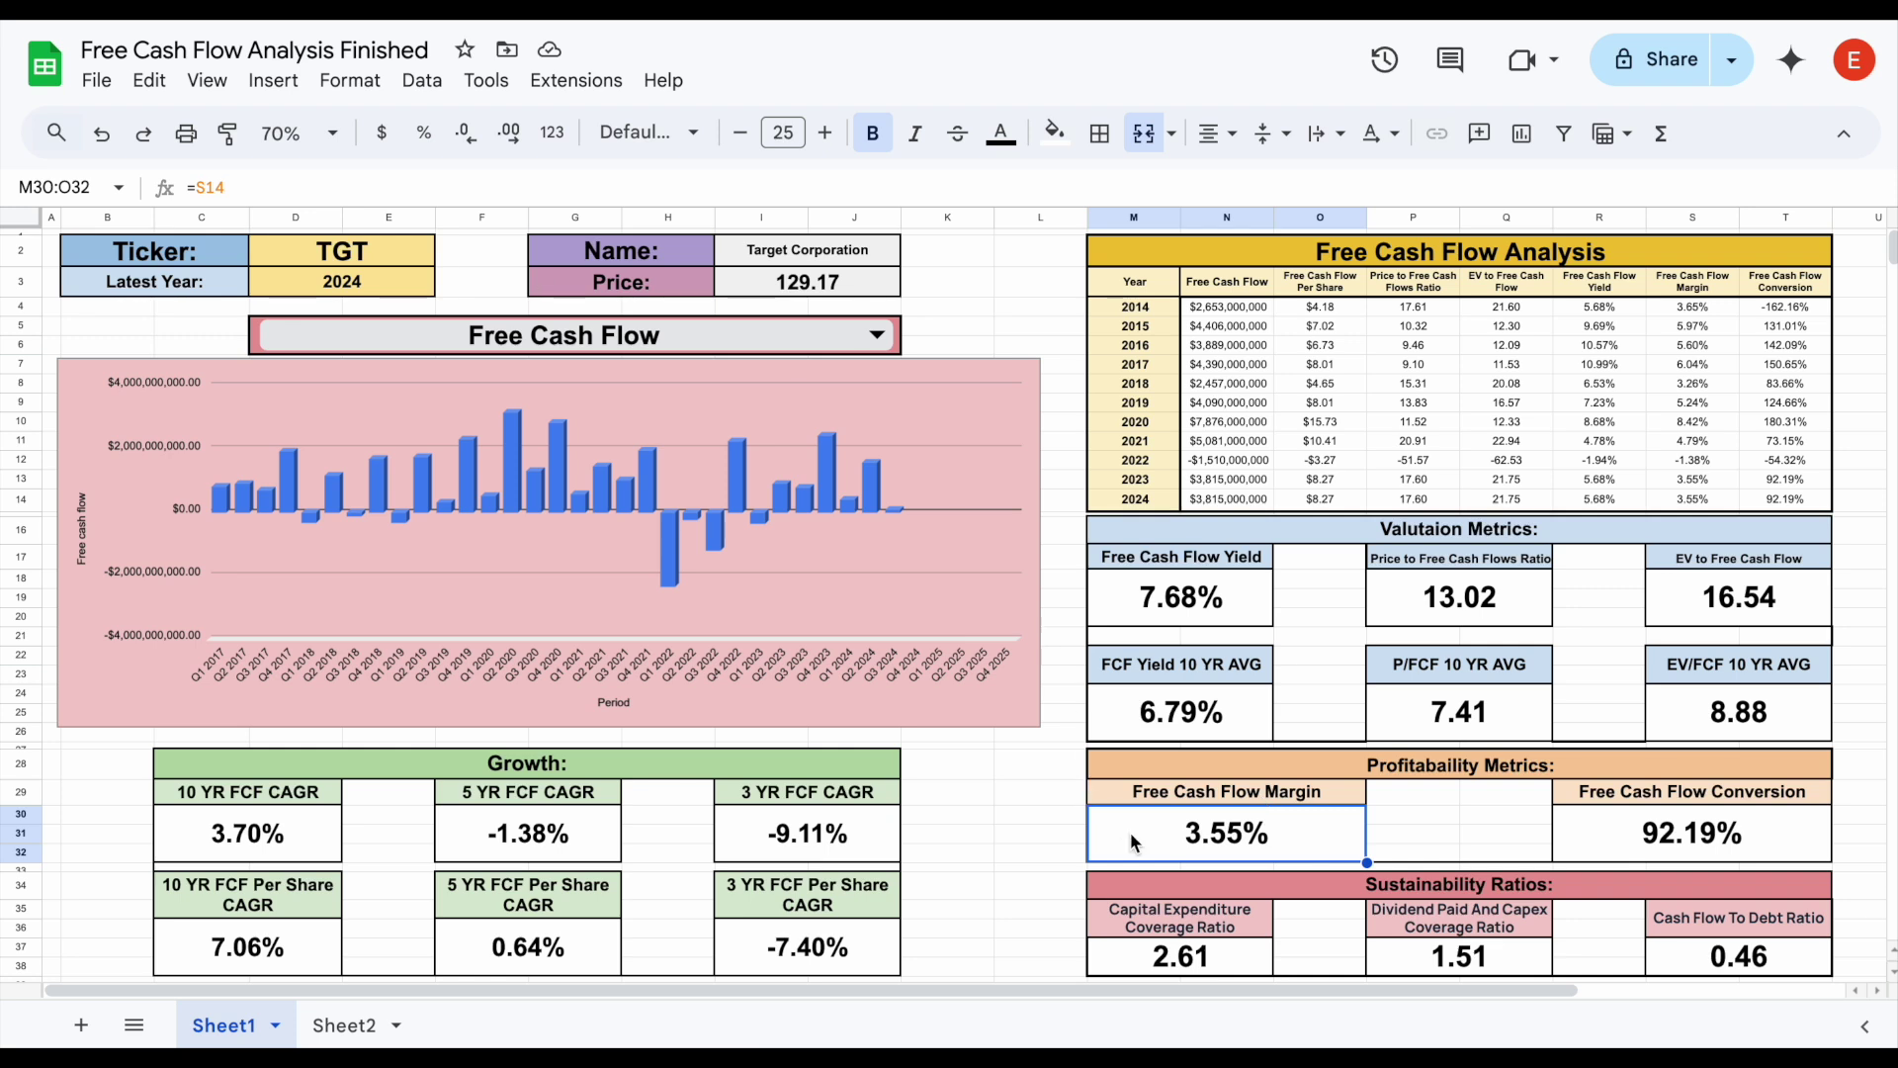
- Set the dashboard's ticker back to V
left_click(395, 259)
type("V")
key("Return")
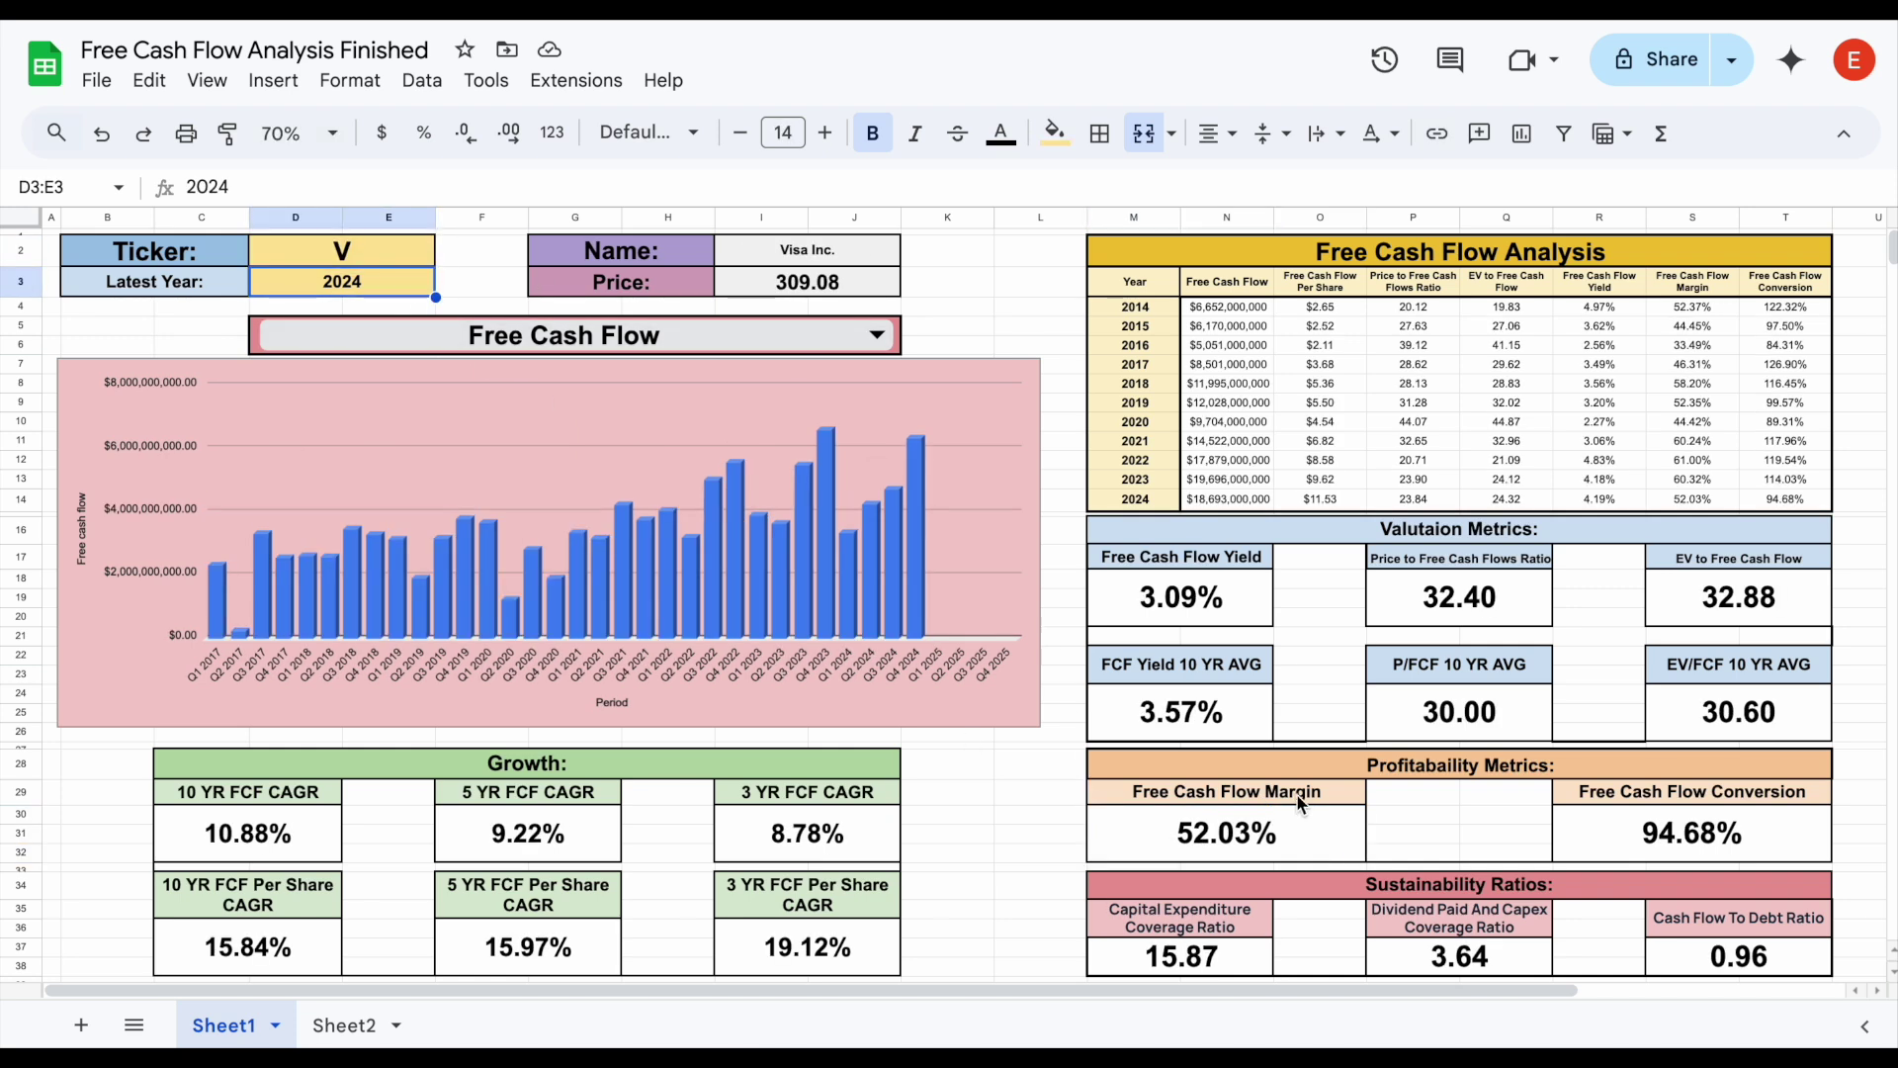
- Compare Visa's current free cash flow margin with the yearly margins in the table, focusing on 2024 and 2014–2020
left_click(1302, 842)
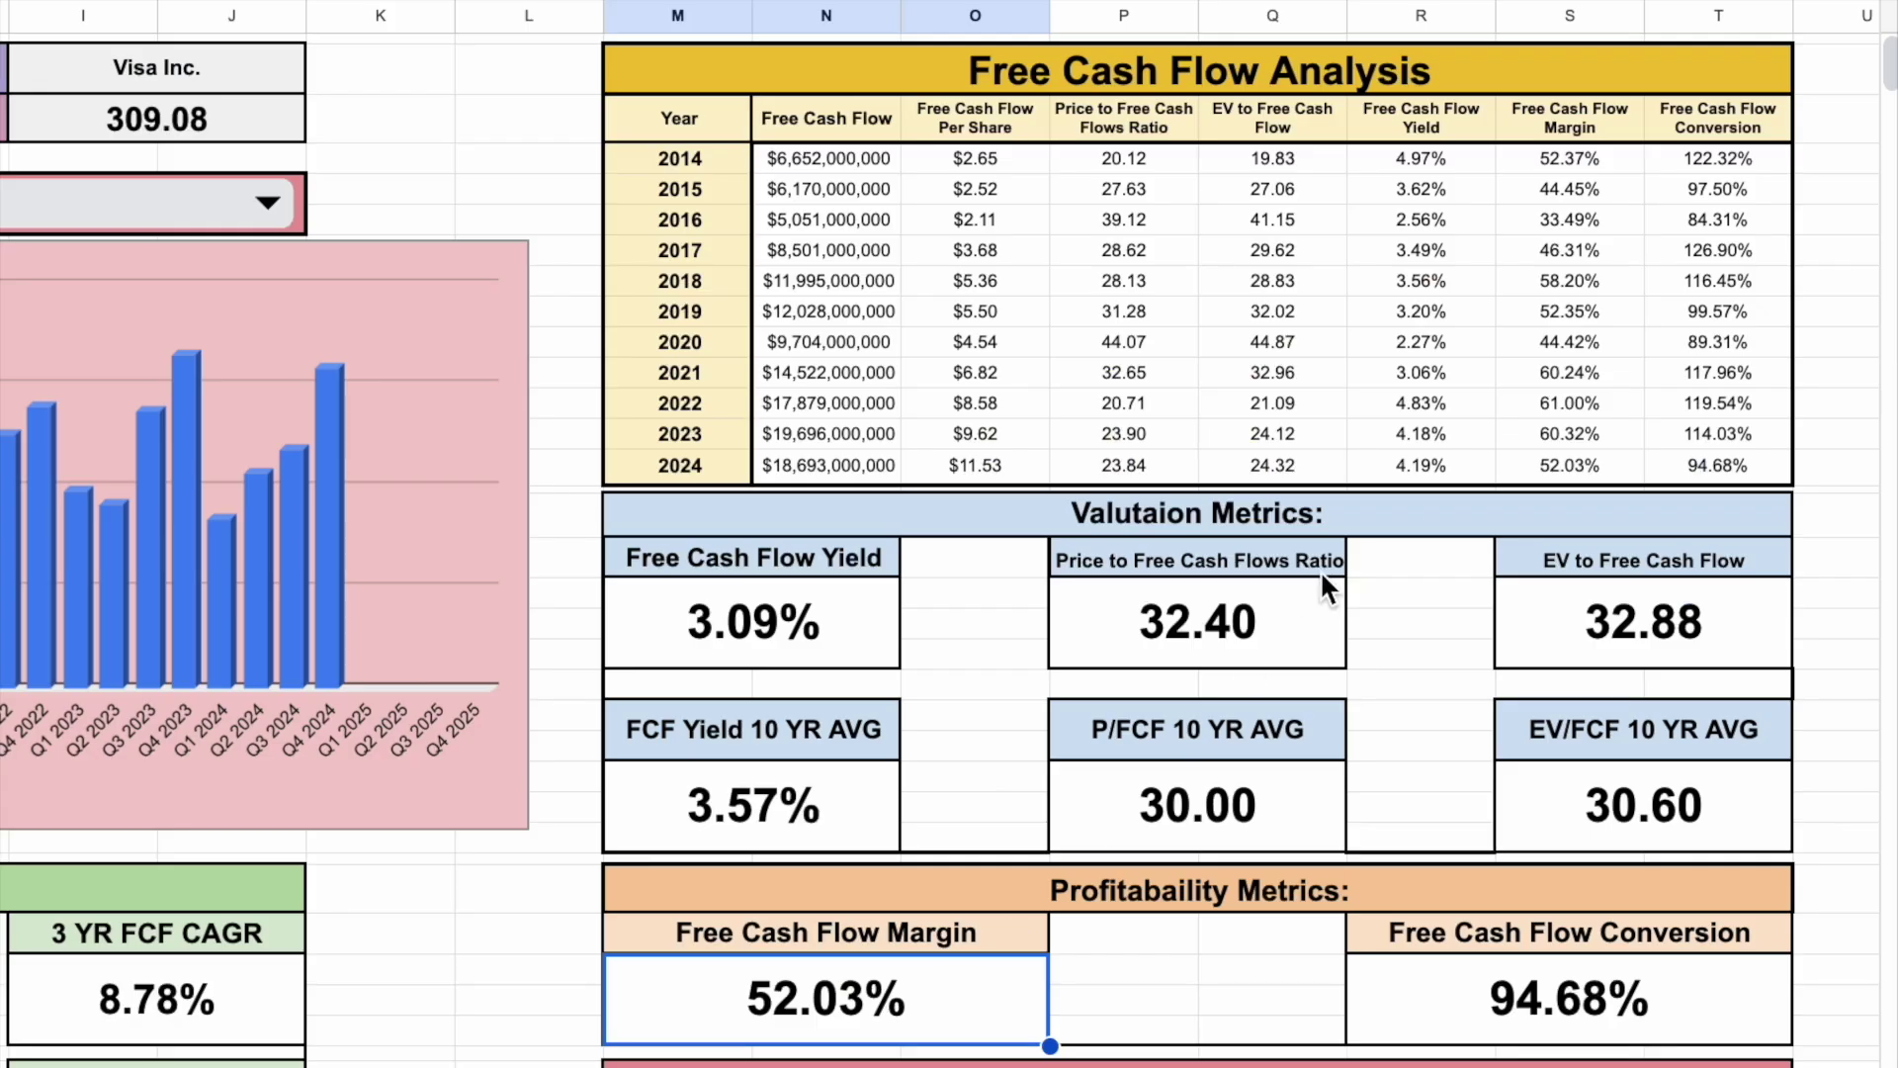
left_click_drag(1598, 157, 1606, 382)
left_click(1594, 471)
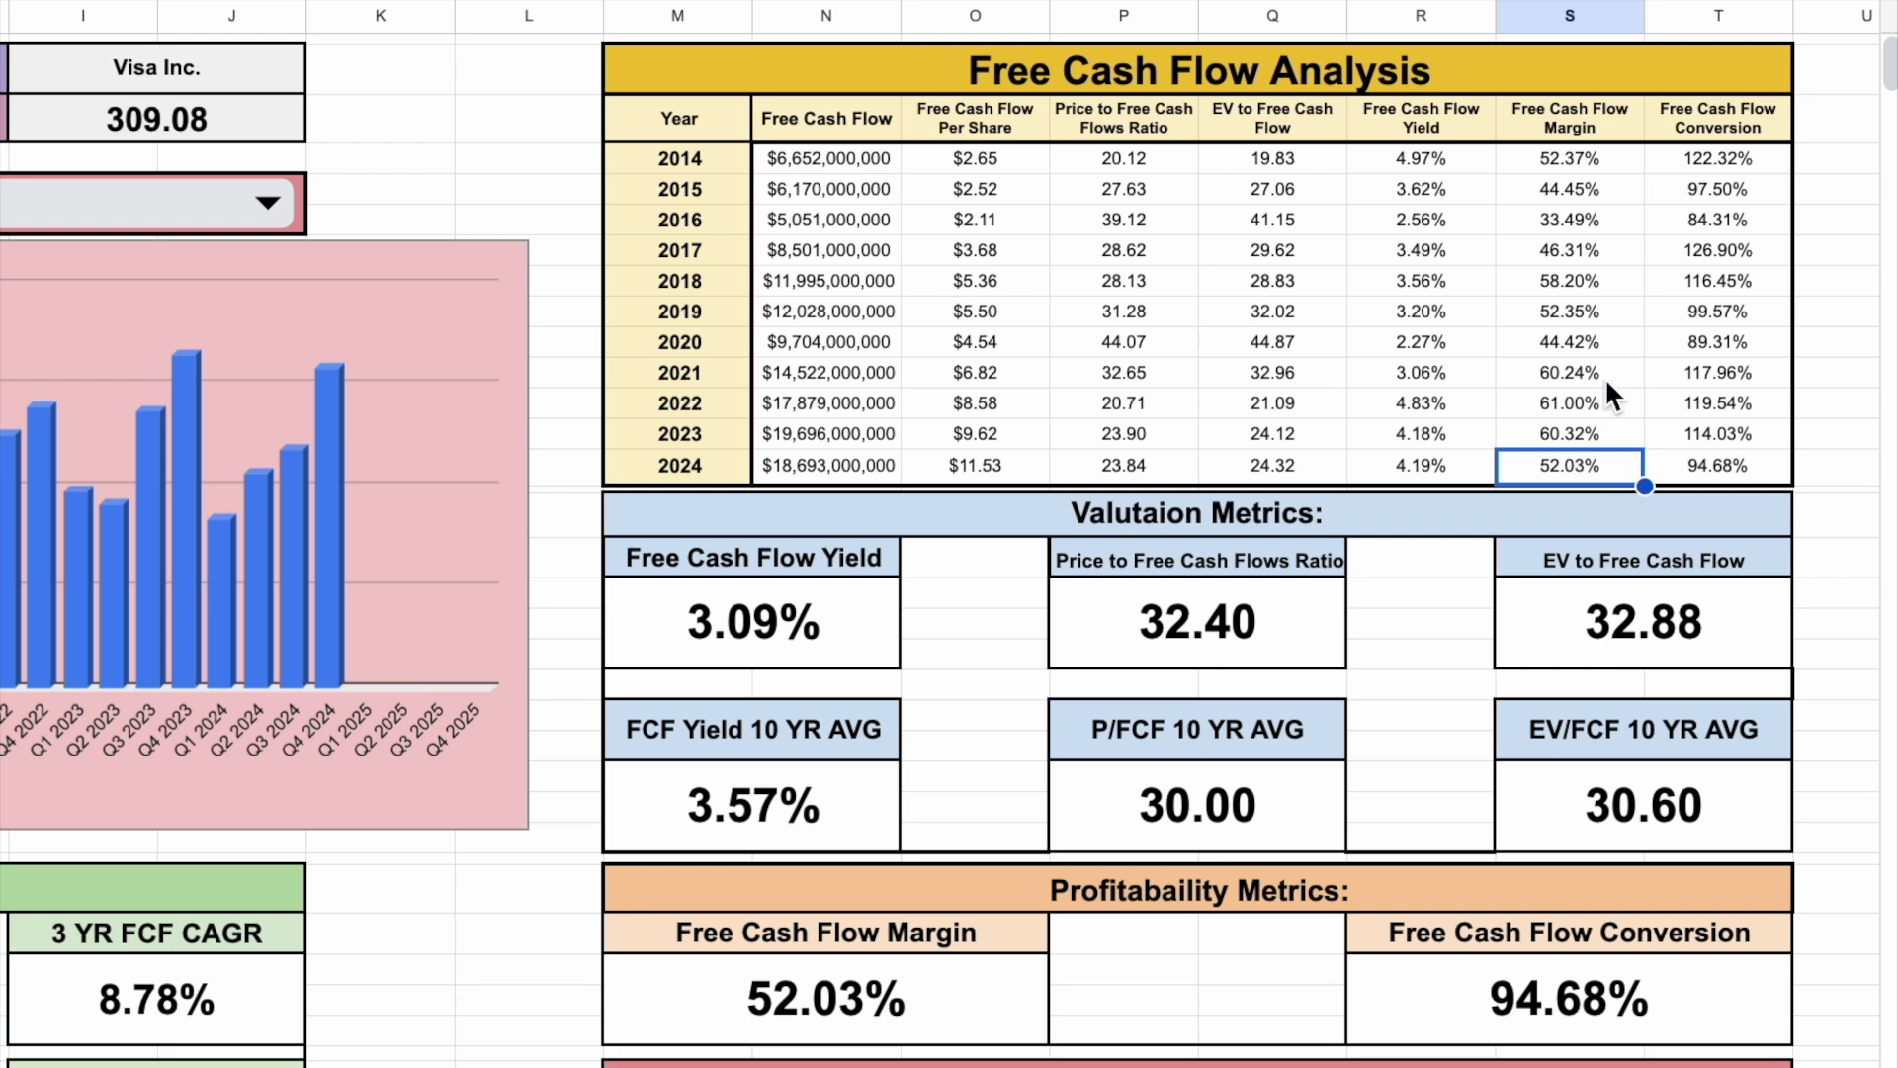
left_click_drag(1601, 353, 1599, 152)
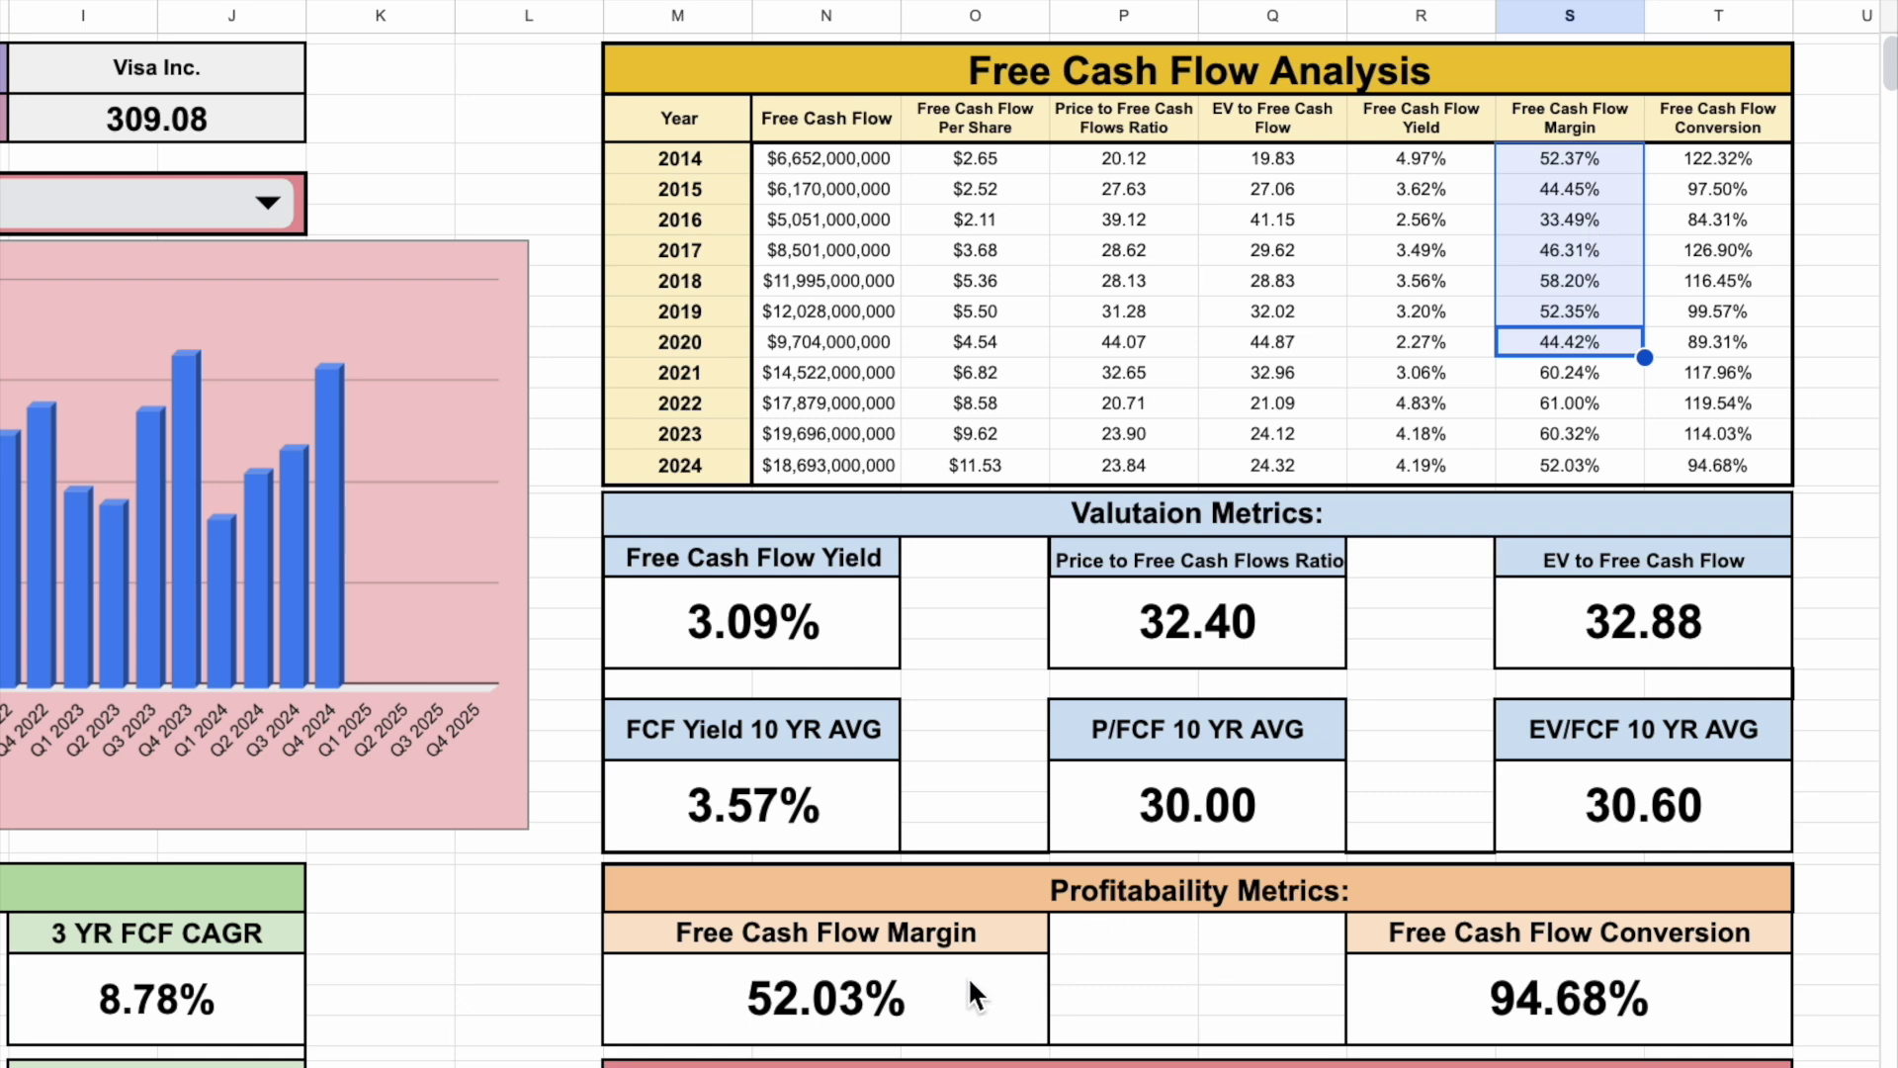
left_click_drag(1598, 162, 1594, 331)
left_click(1329, 818)
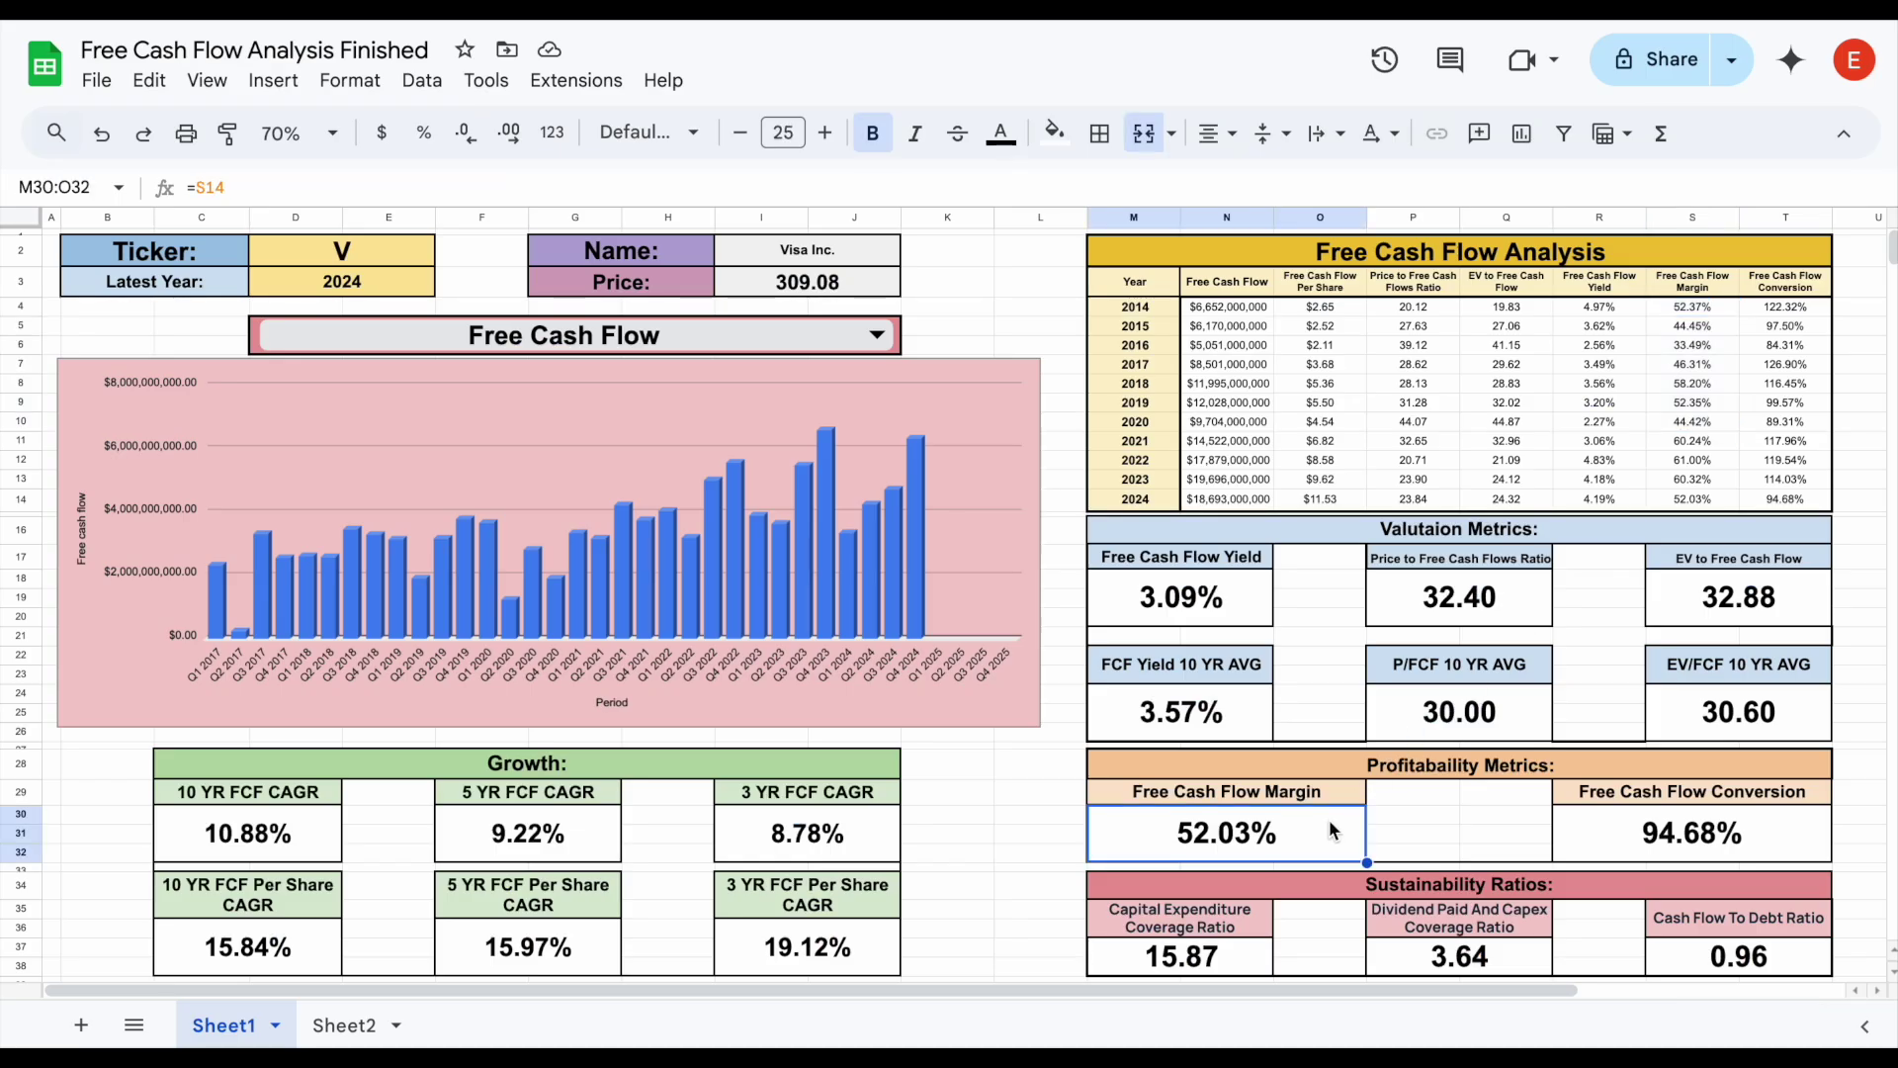
- Examine the current free cash flow conversion and its yearly values from 2014 to 2024
left_click_drag(1784, 797, 1782, 820)
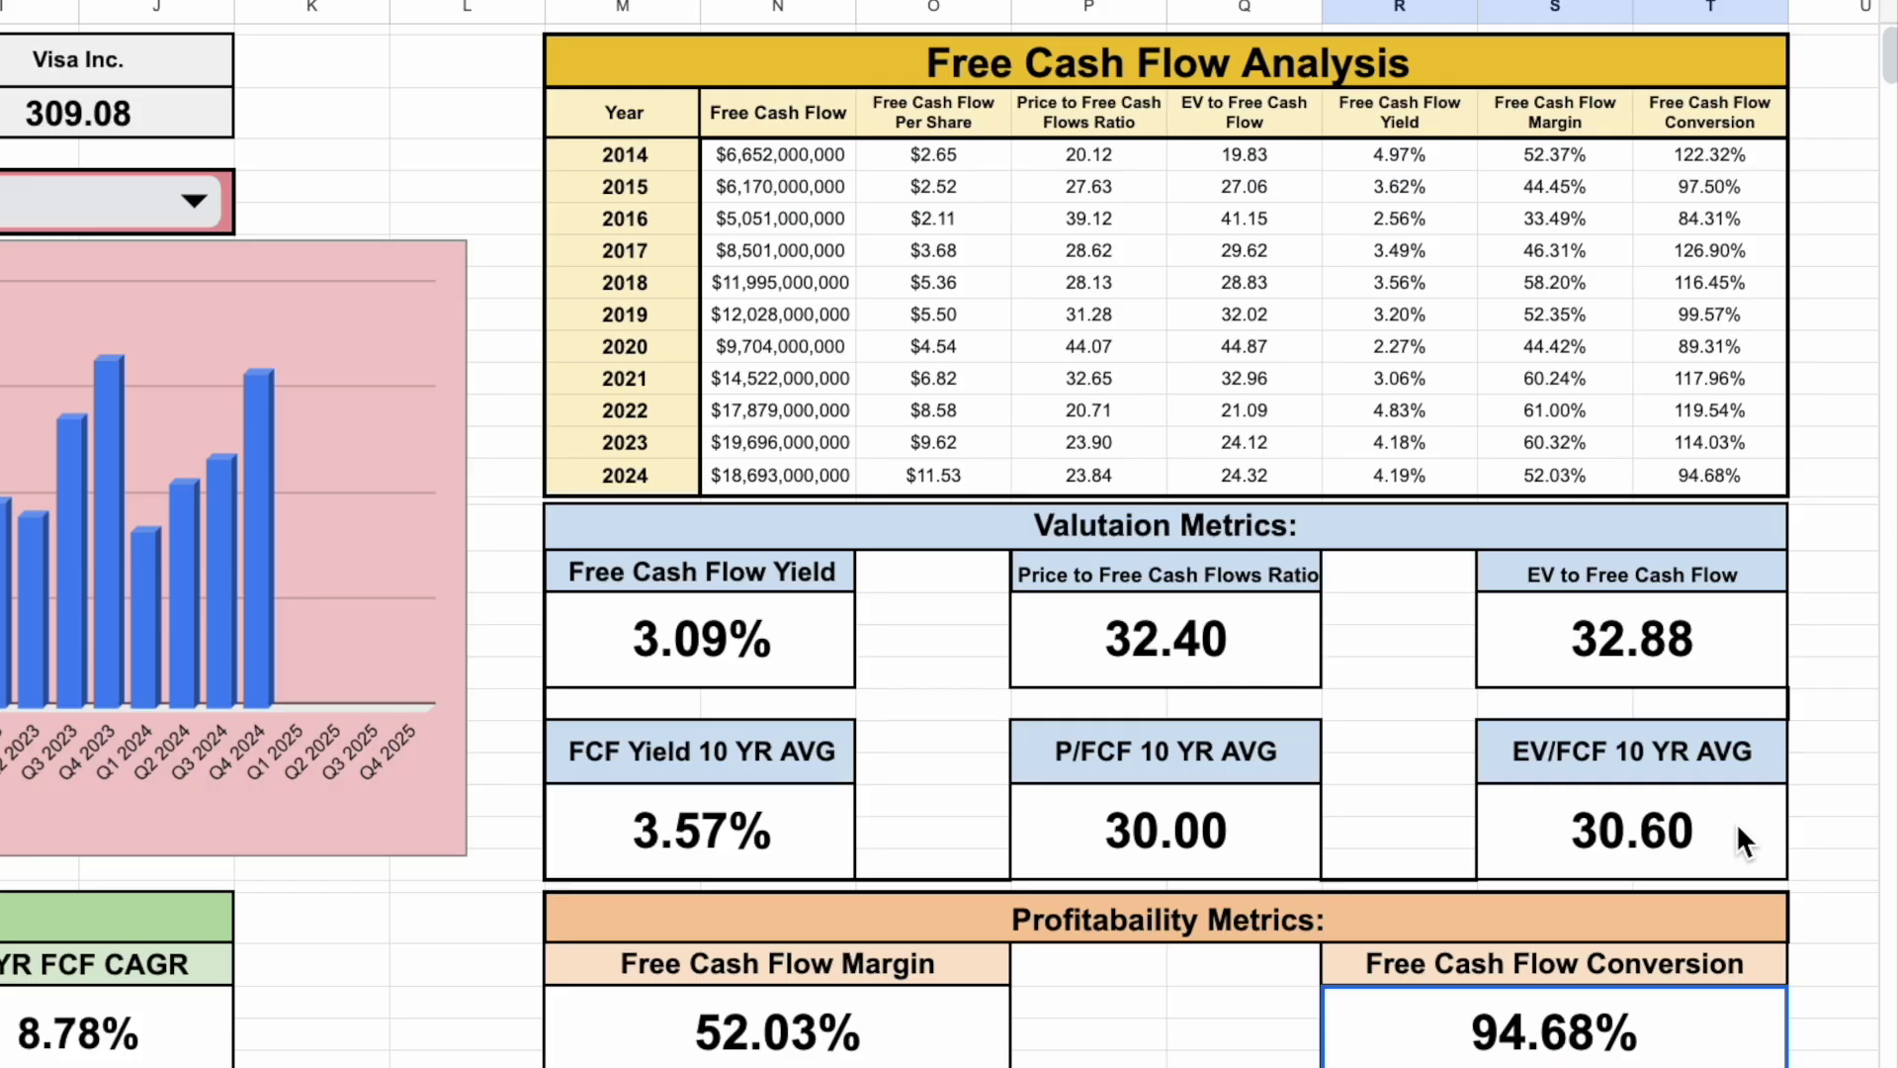
left_click(1753, 155)
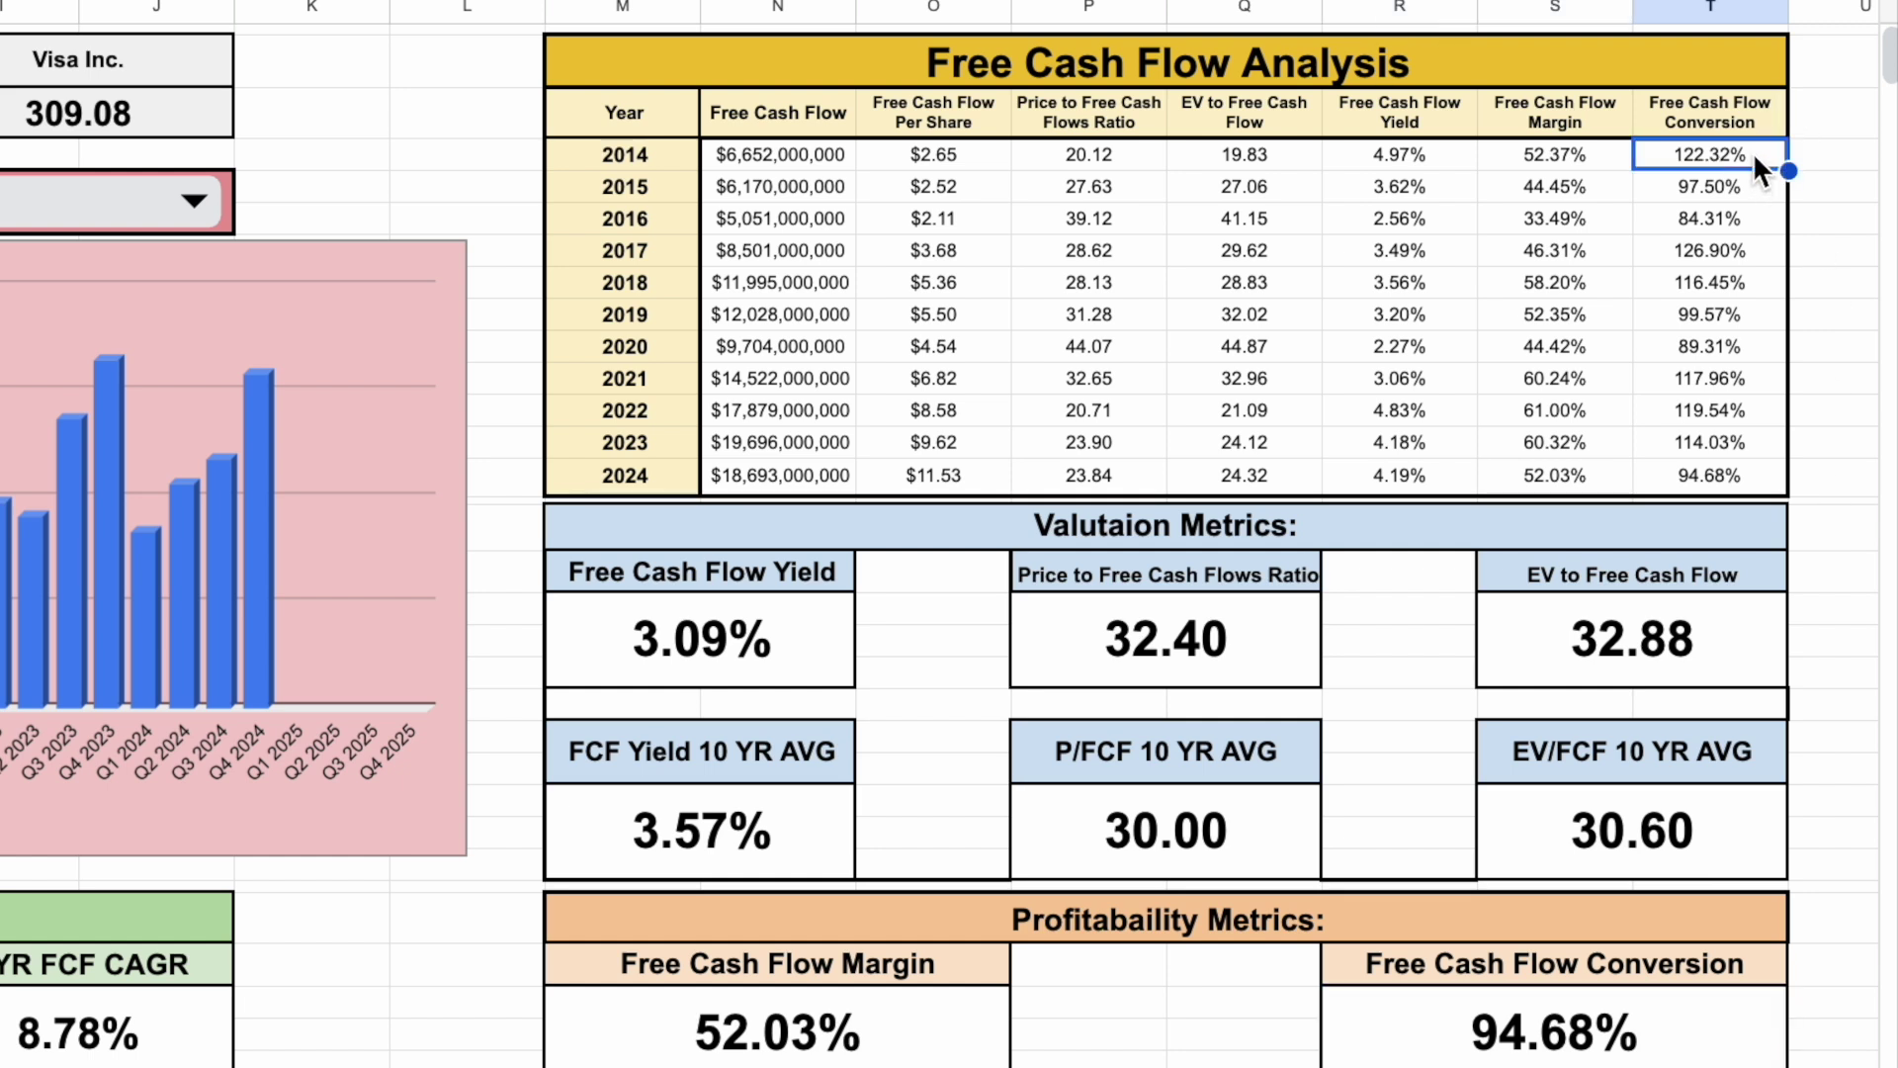
left_click_drag(1751, 155, 1730, 472)
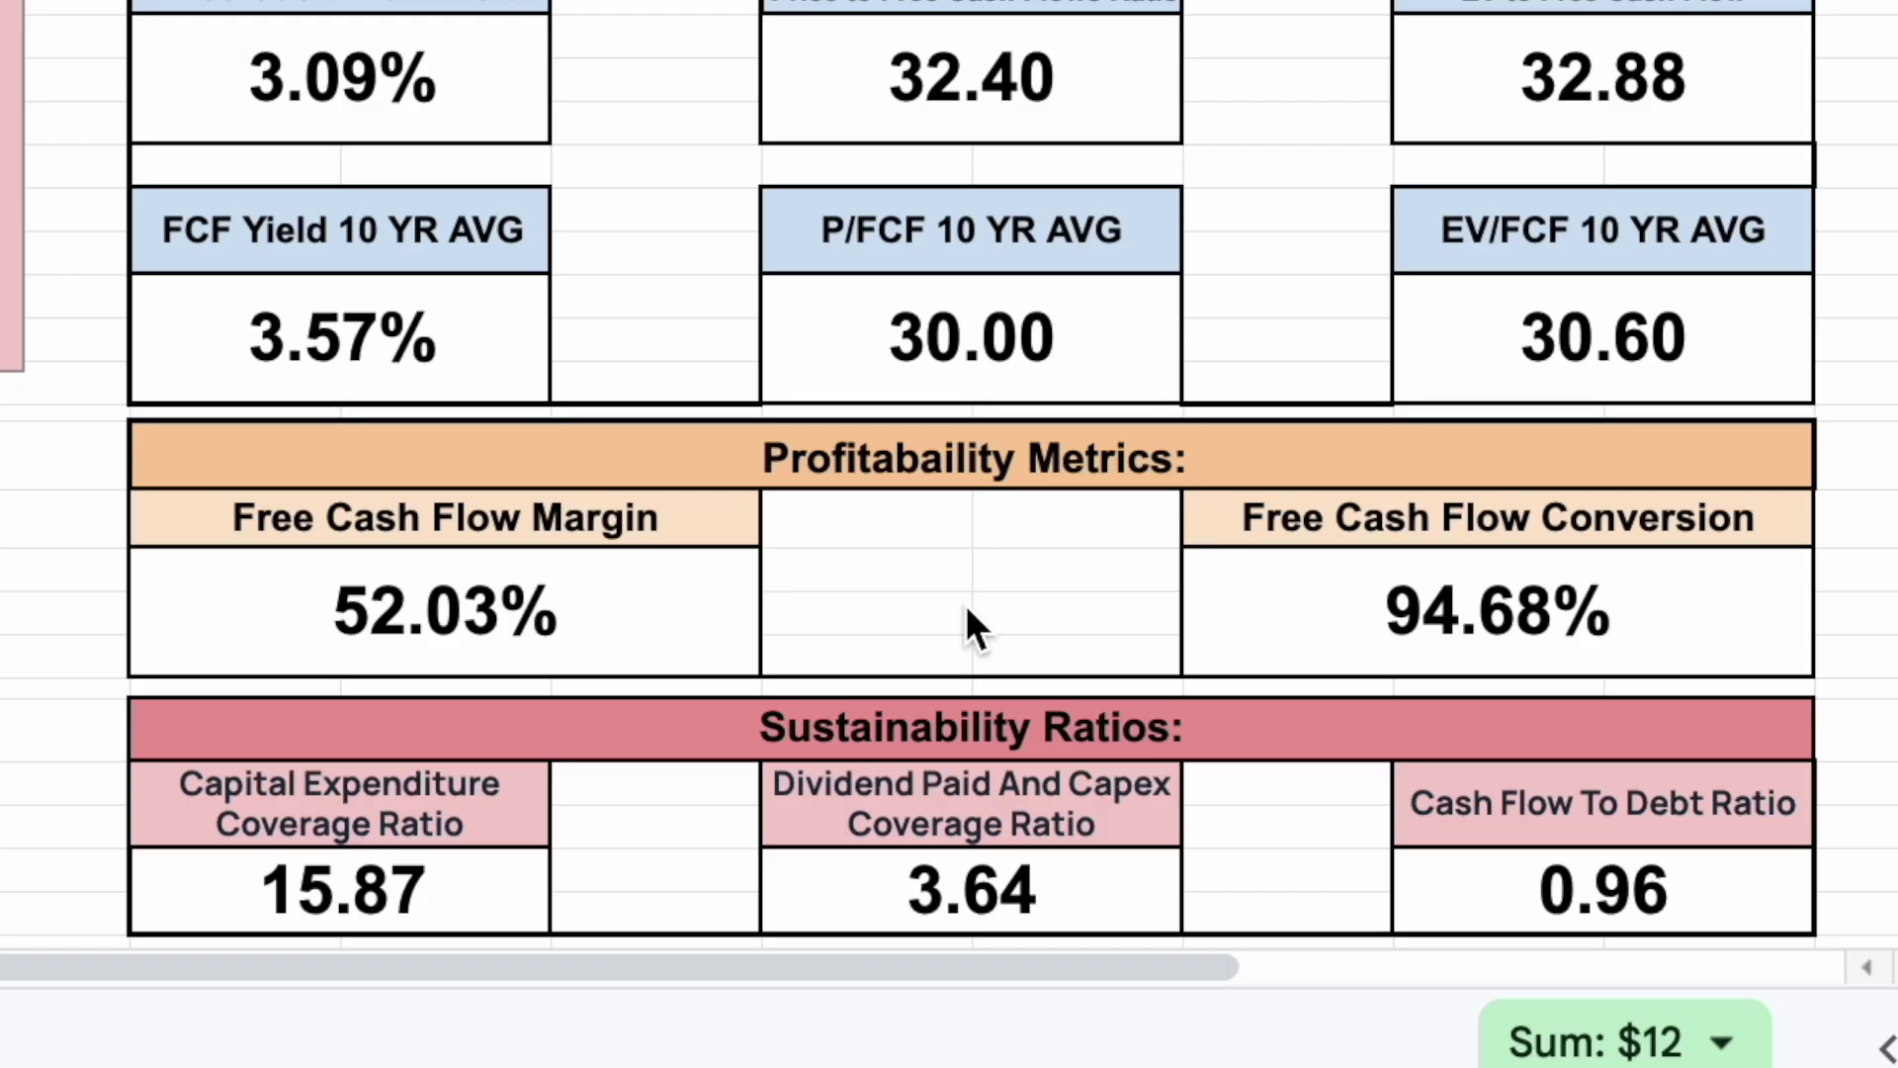
- Go through the Sustainability Ratios block and its headings for capital expenditure coverage, dividend and capex coverage, and cash flow to debt
left_click(673, 732)
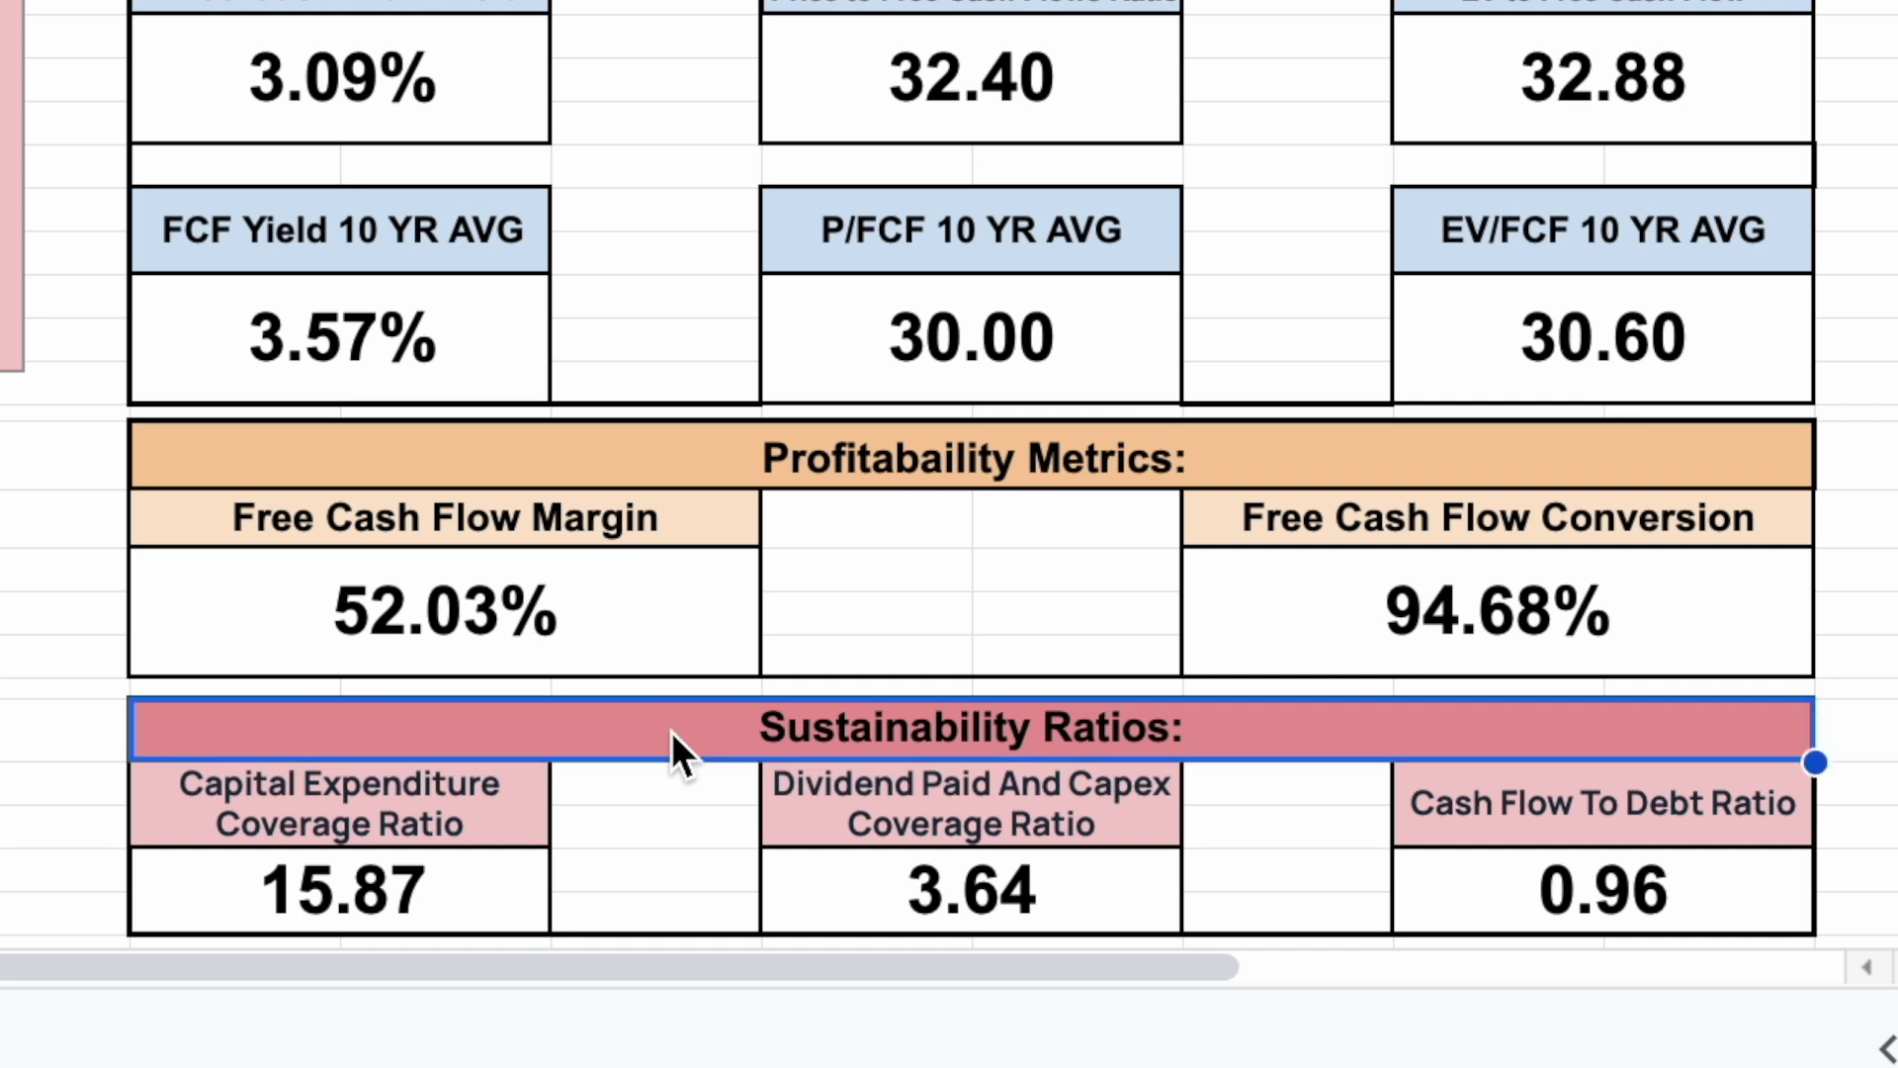
left_click(502, 816)
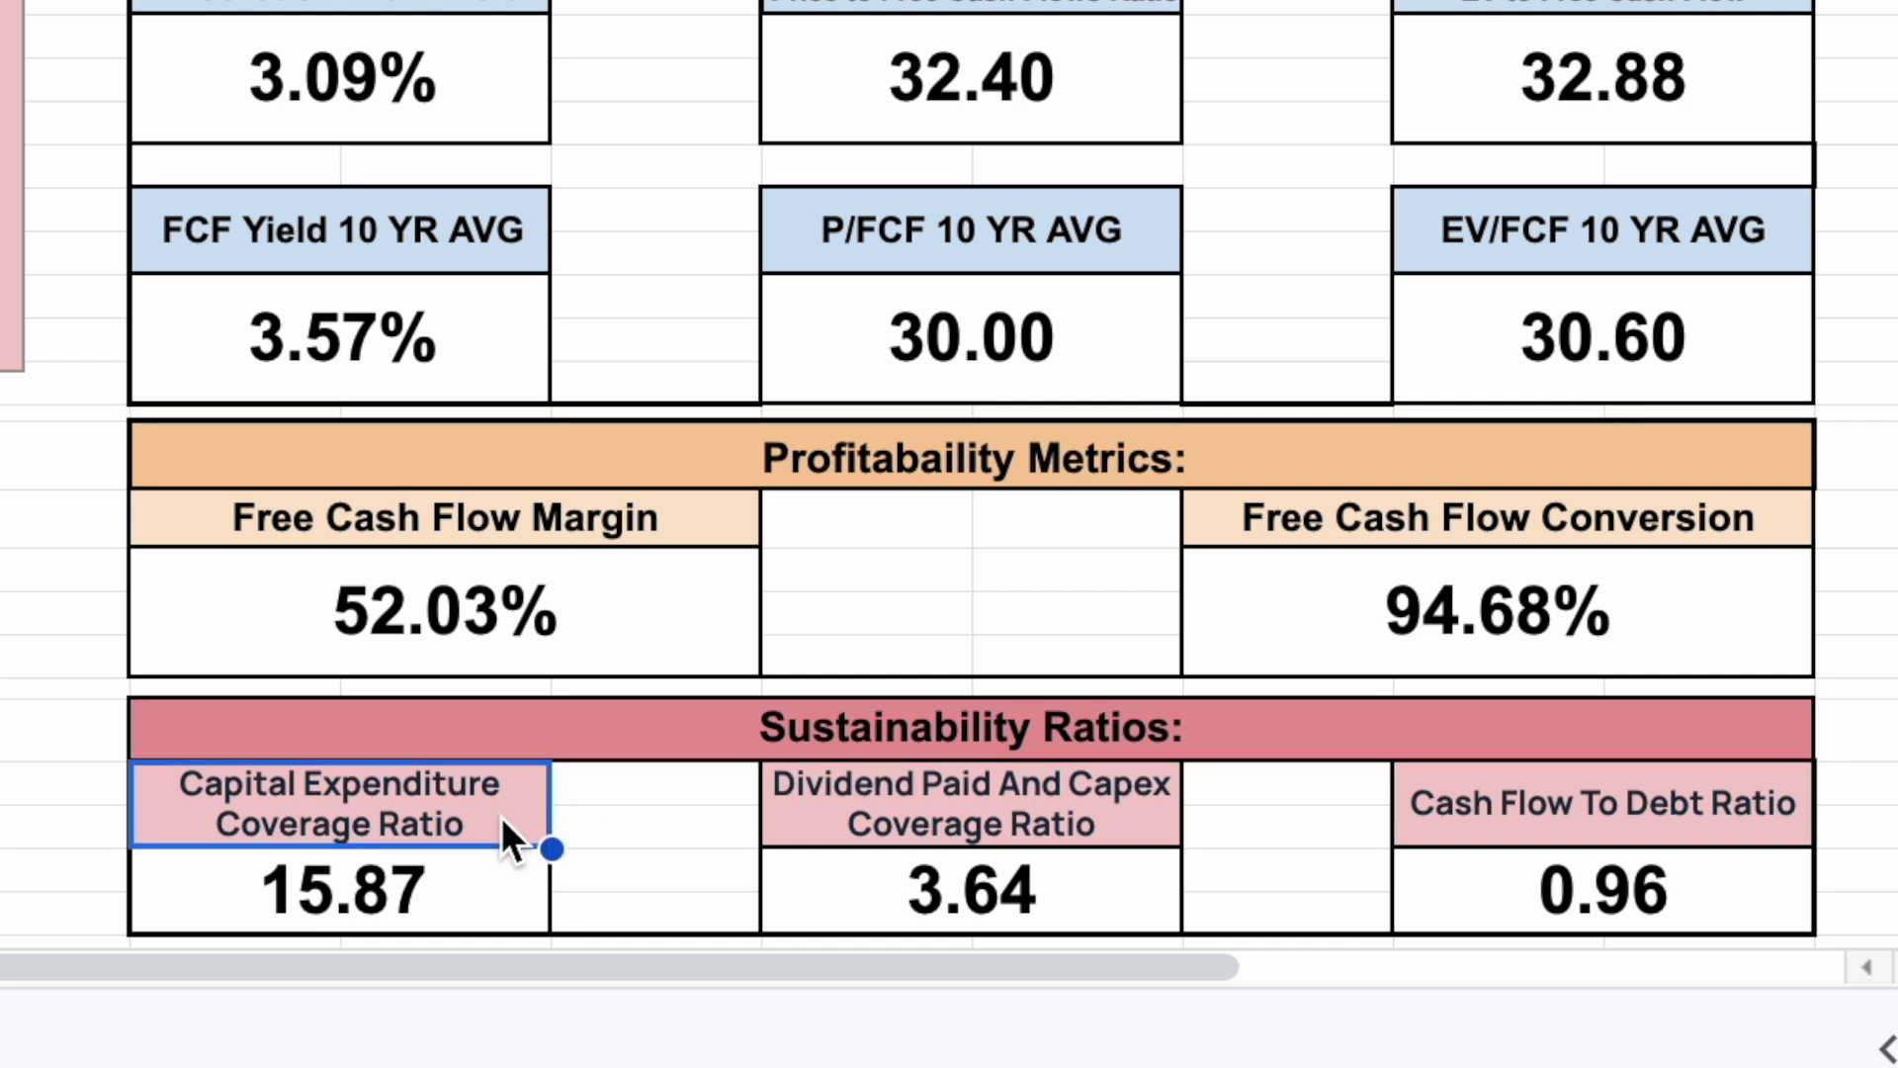
left_click(1093, 821)
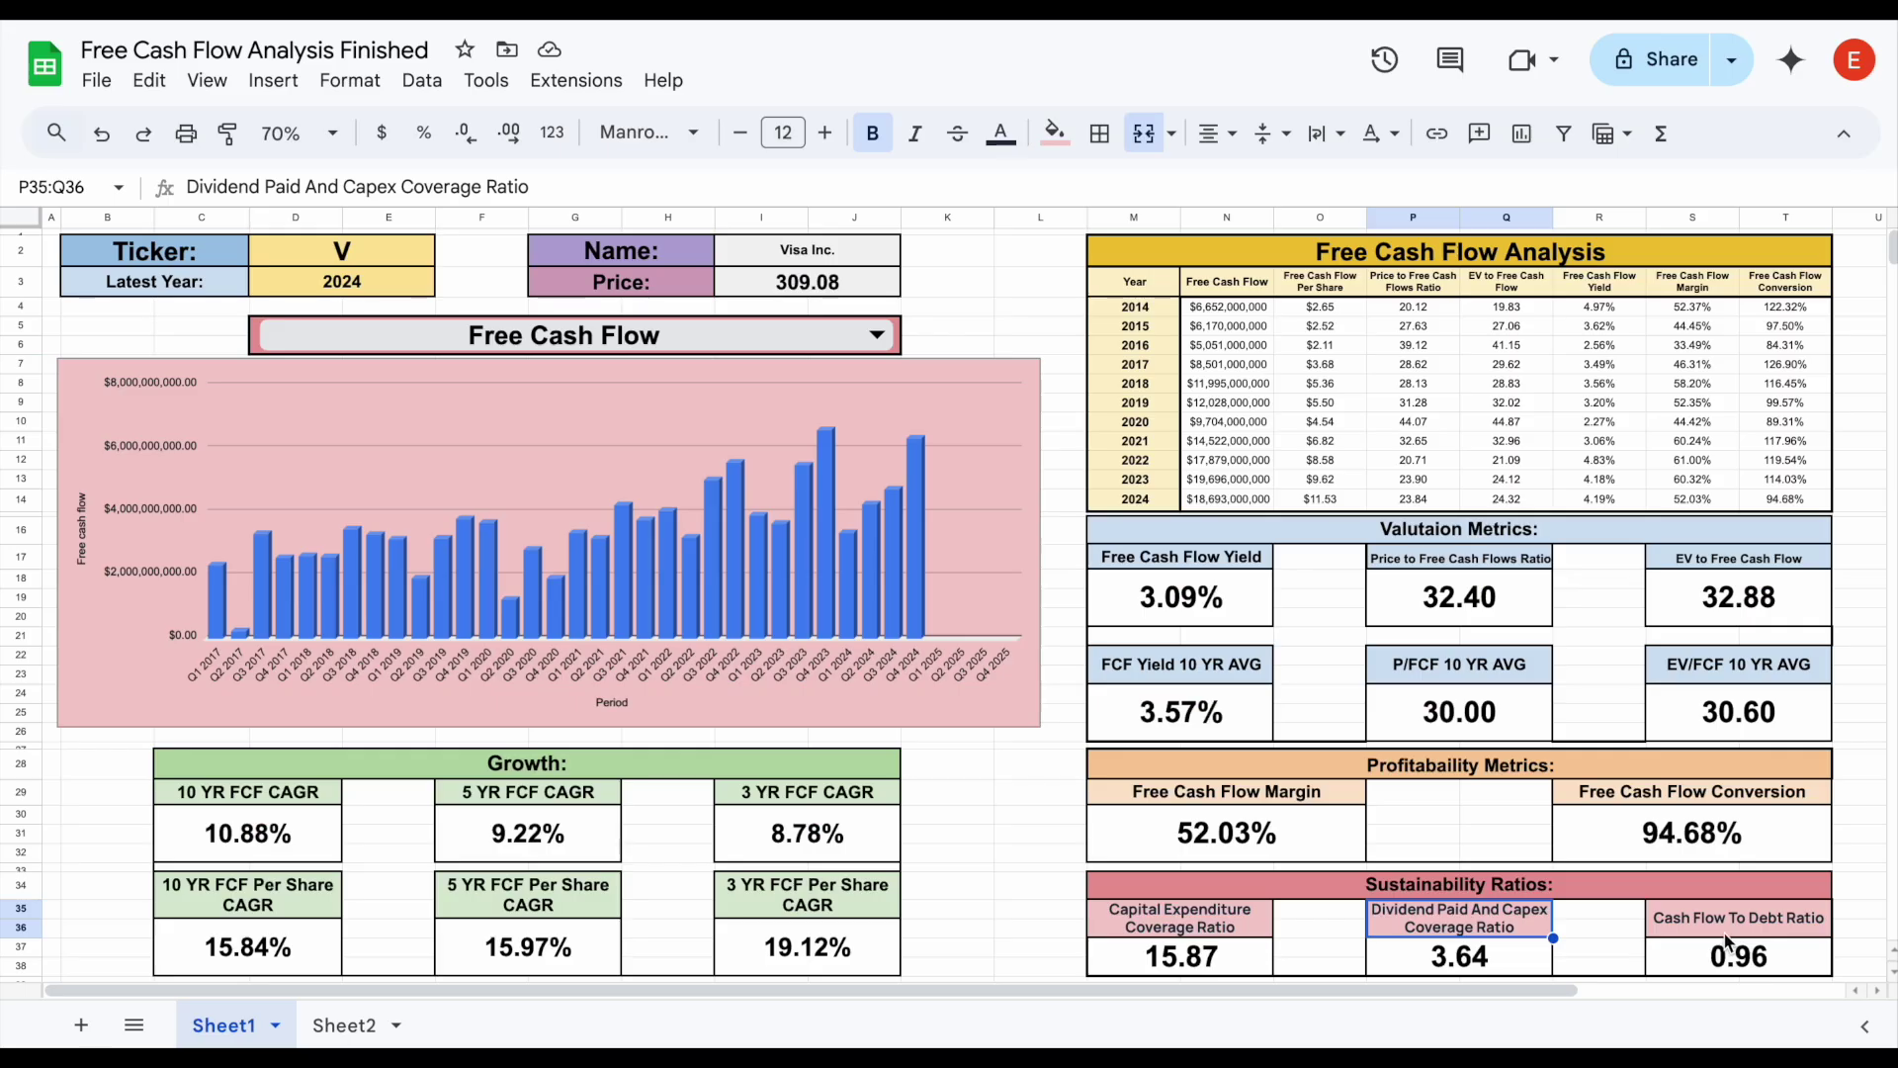
left_click(1582, 821)
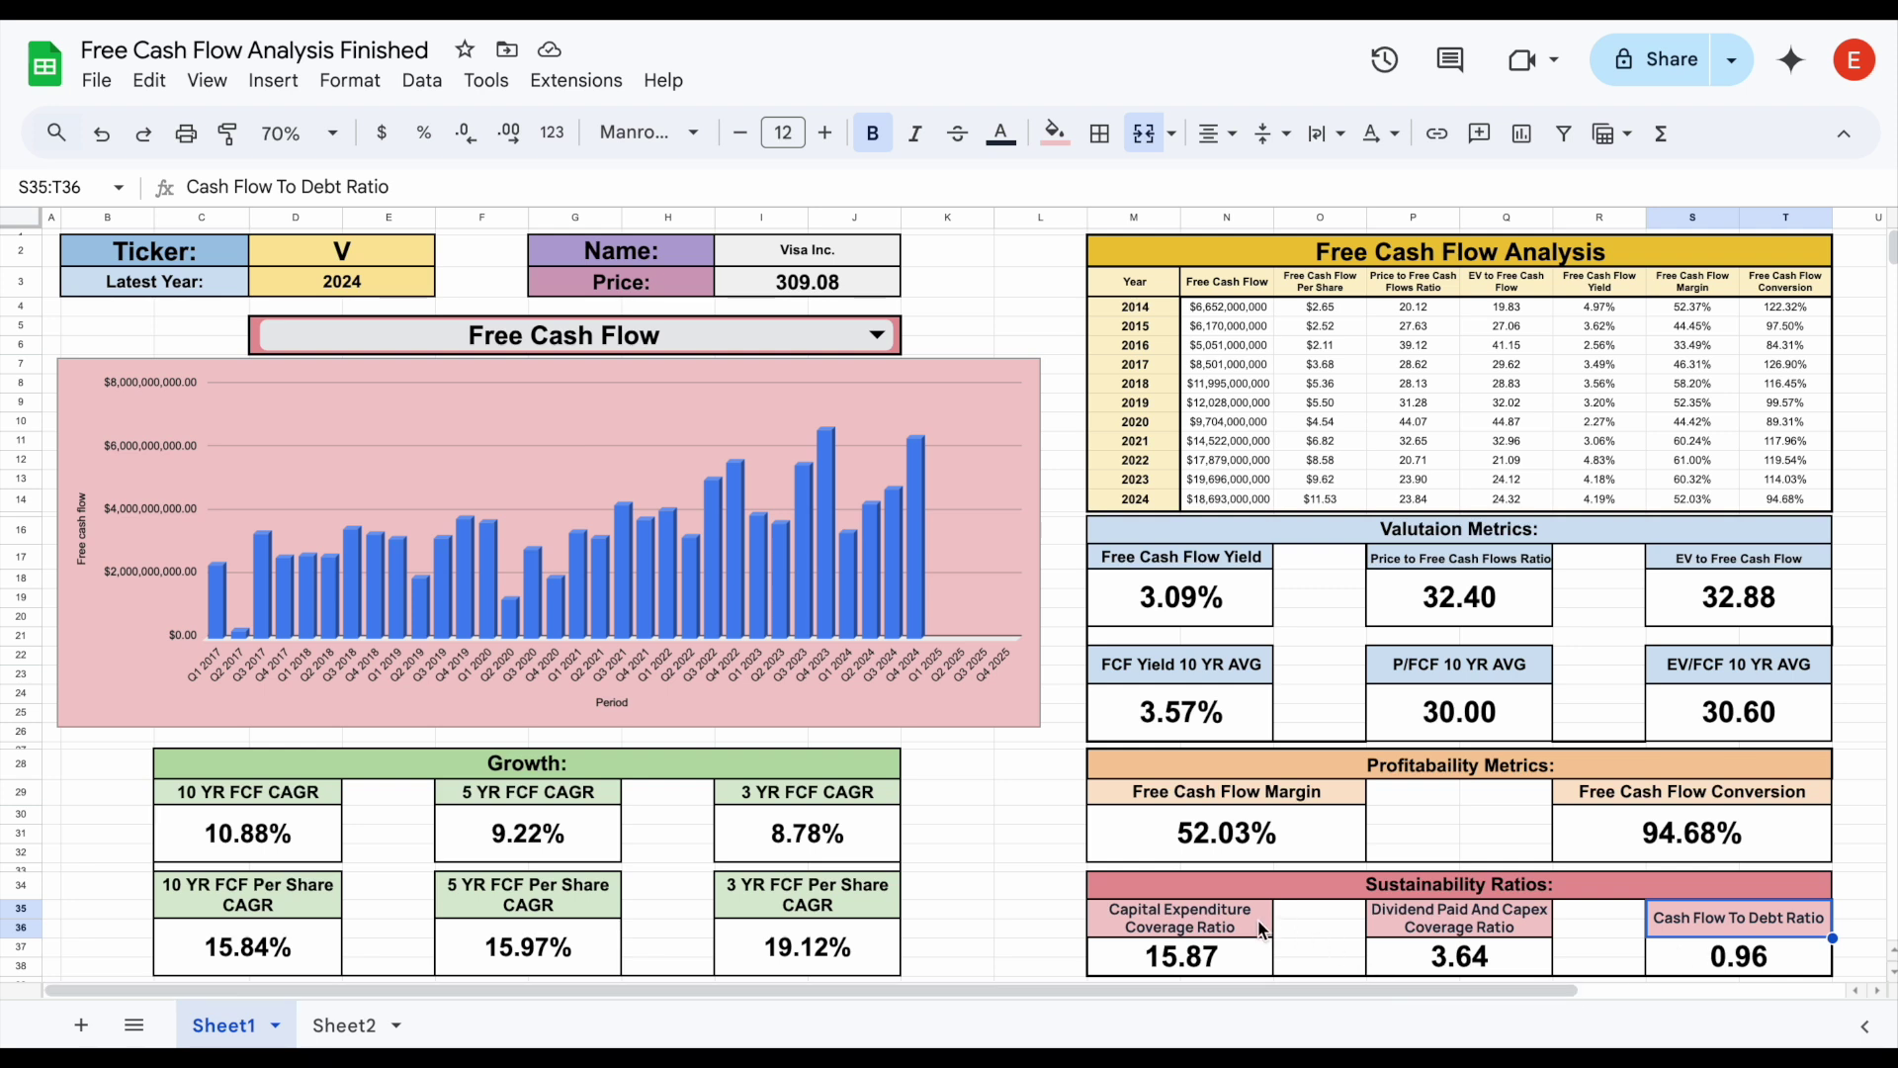
- Examine the Capital Expenditure Coverage Ratio heading together with its TTM value
left_click_drag(1248, 920, 1252, 954)
left_click(1252, 951)
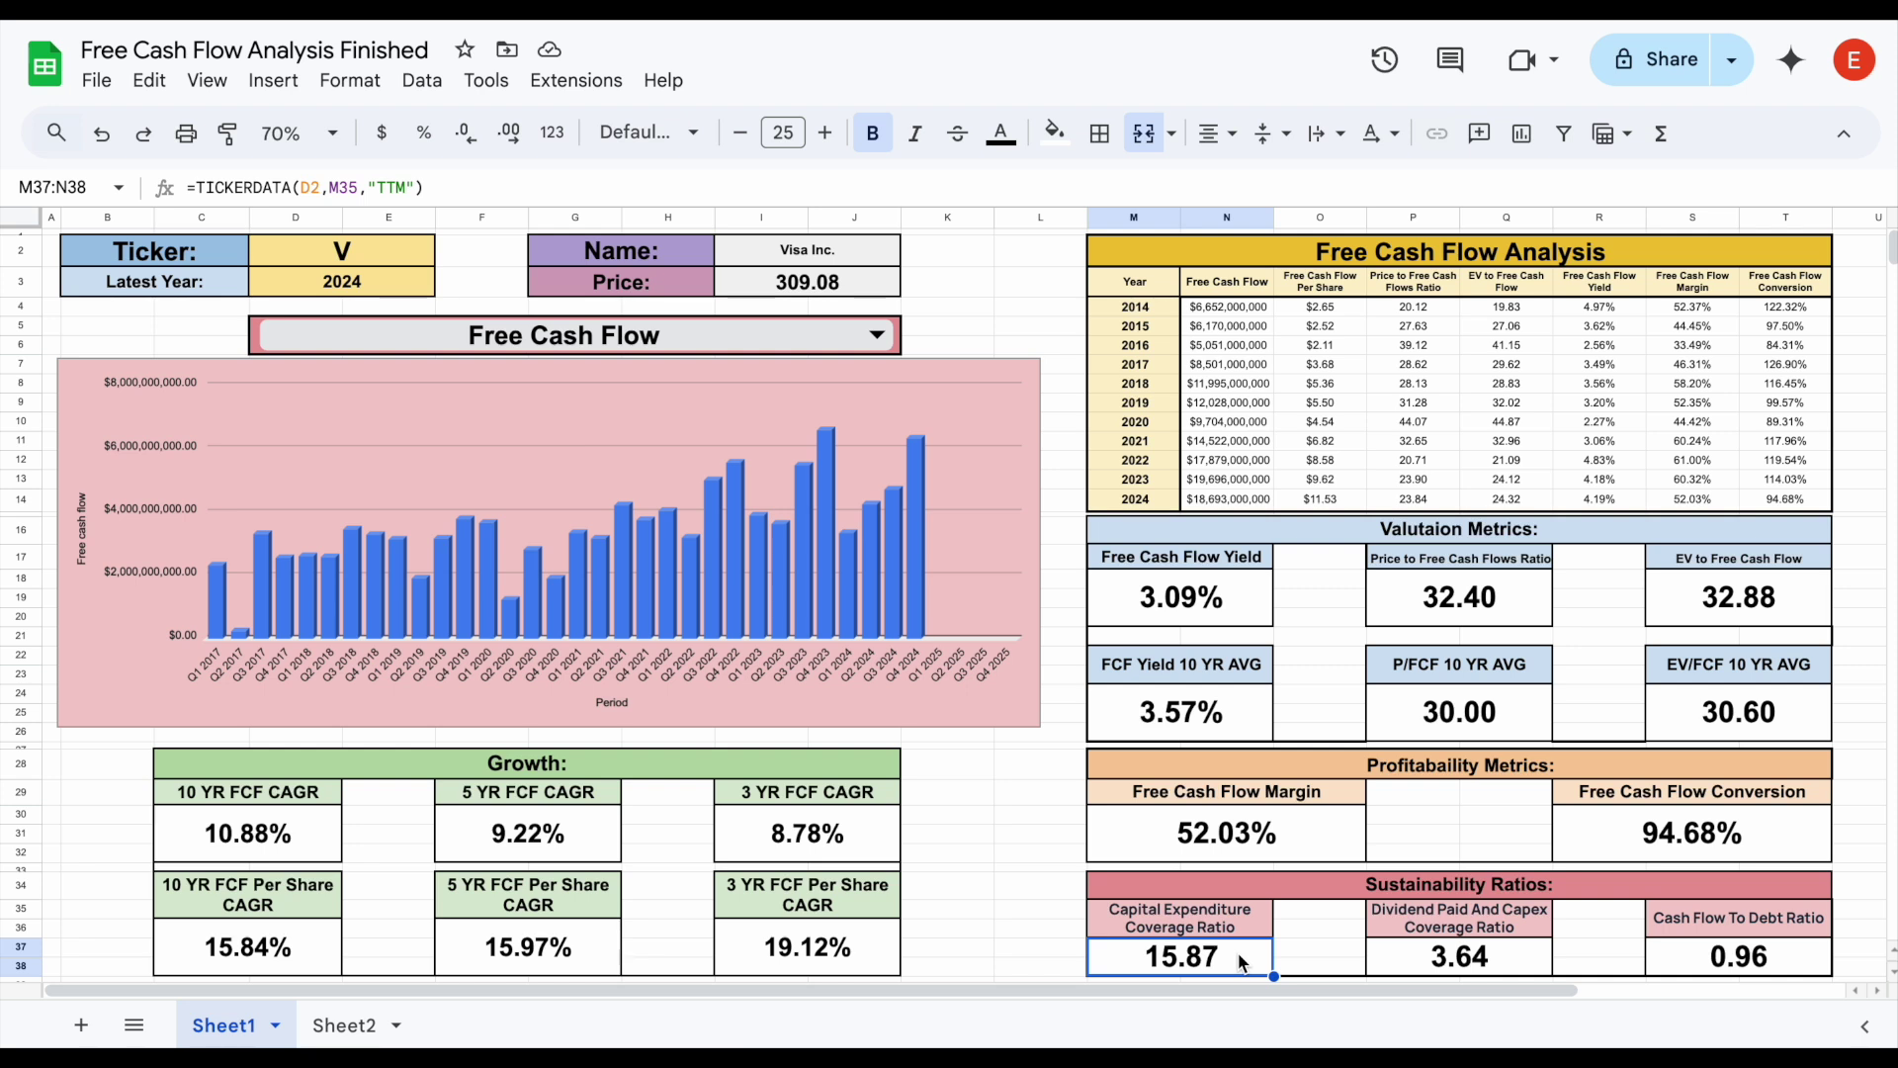
left_click_drag(1249, 935, 1248, 967)
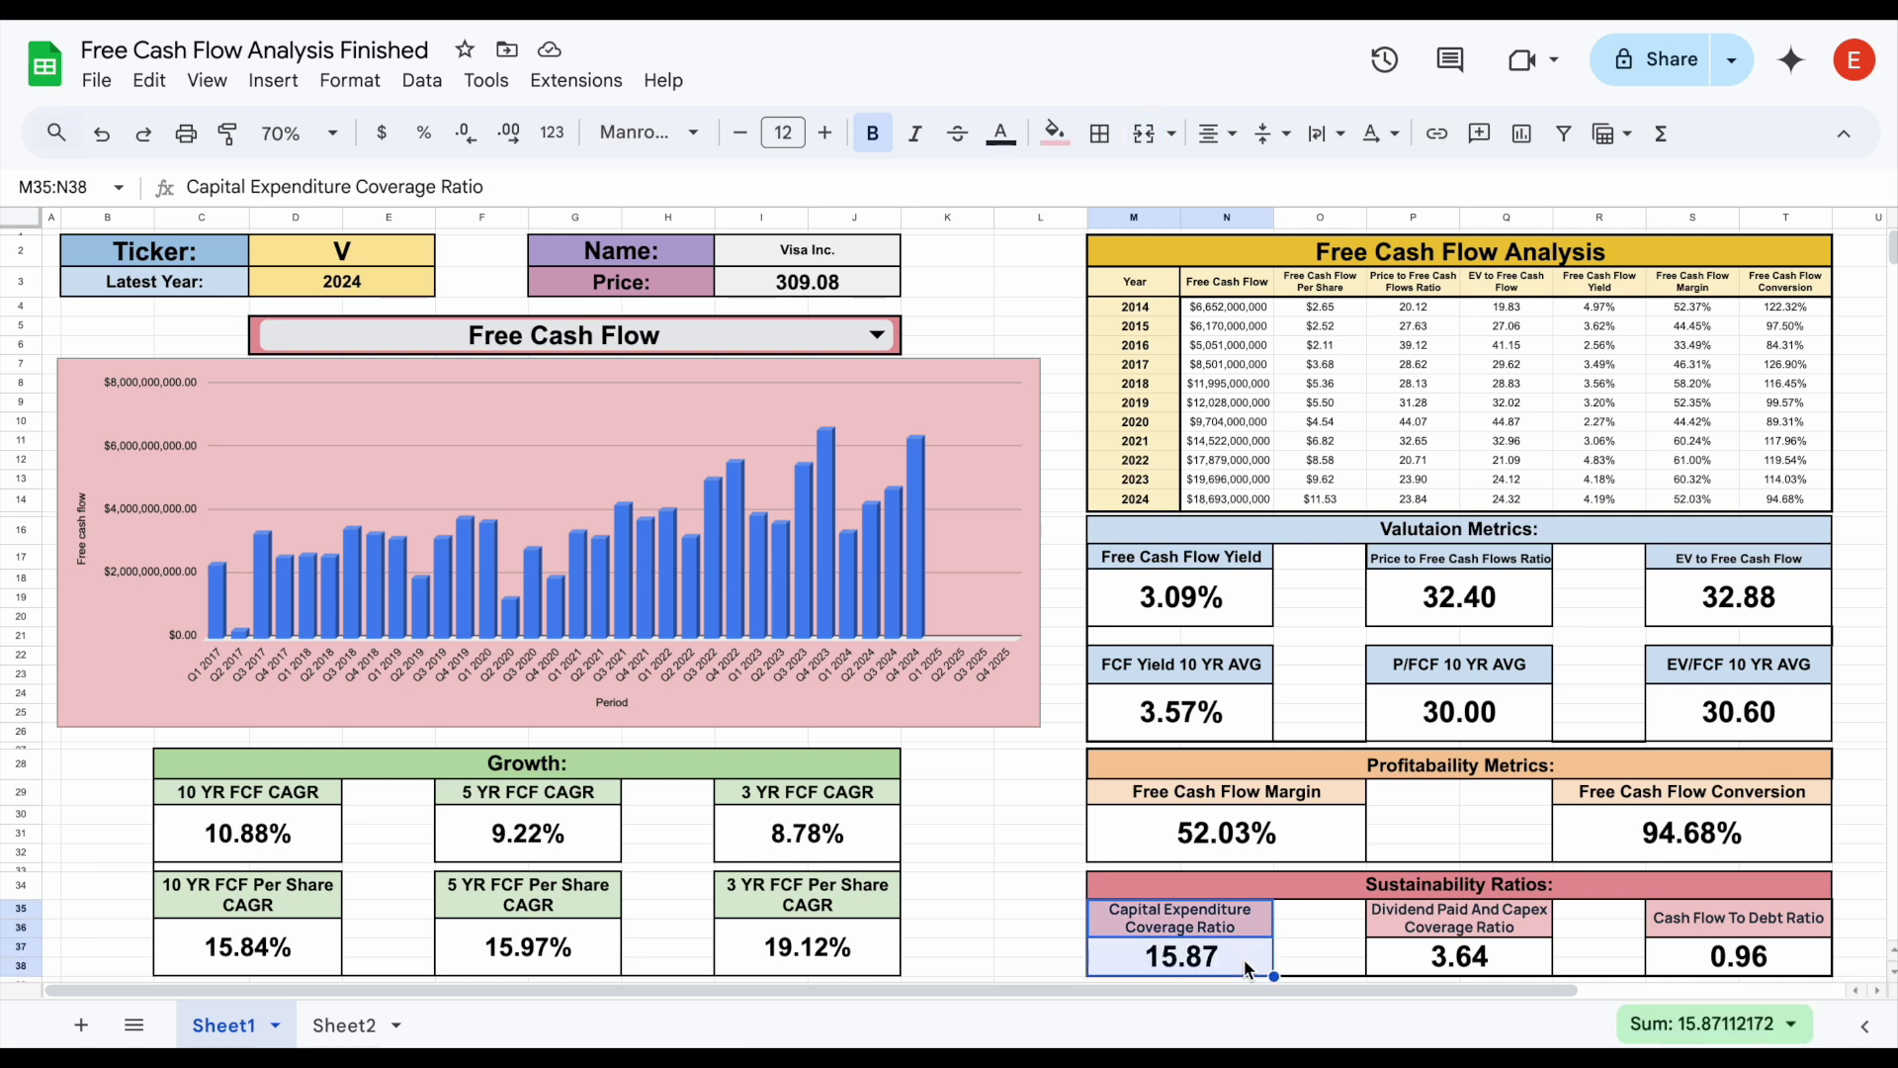
left_click(1248, 967)
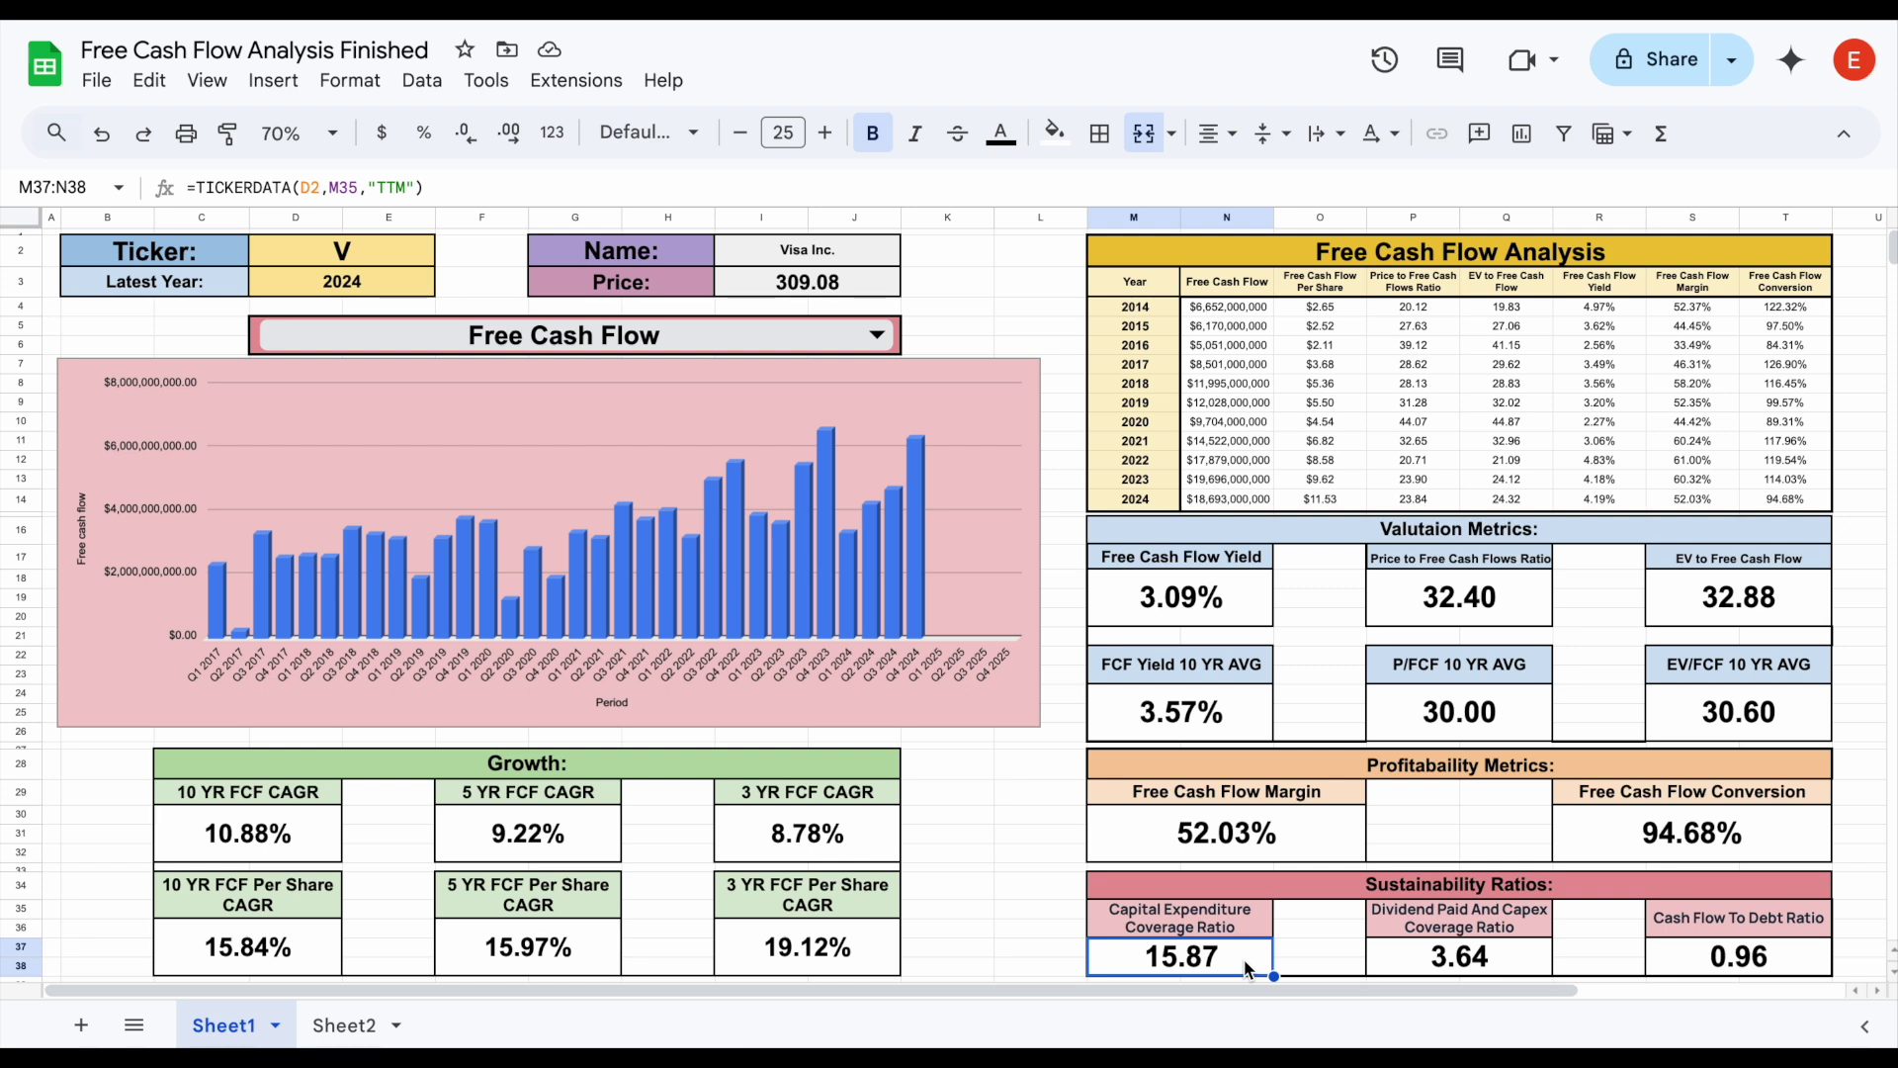
- Examine the Dividend Paid And Capex Coverage Ratio heading together with its TTM value
left_click(1521, 932)
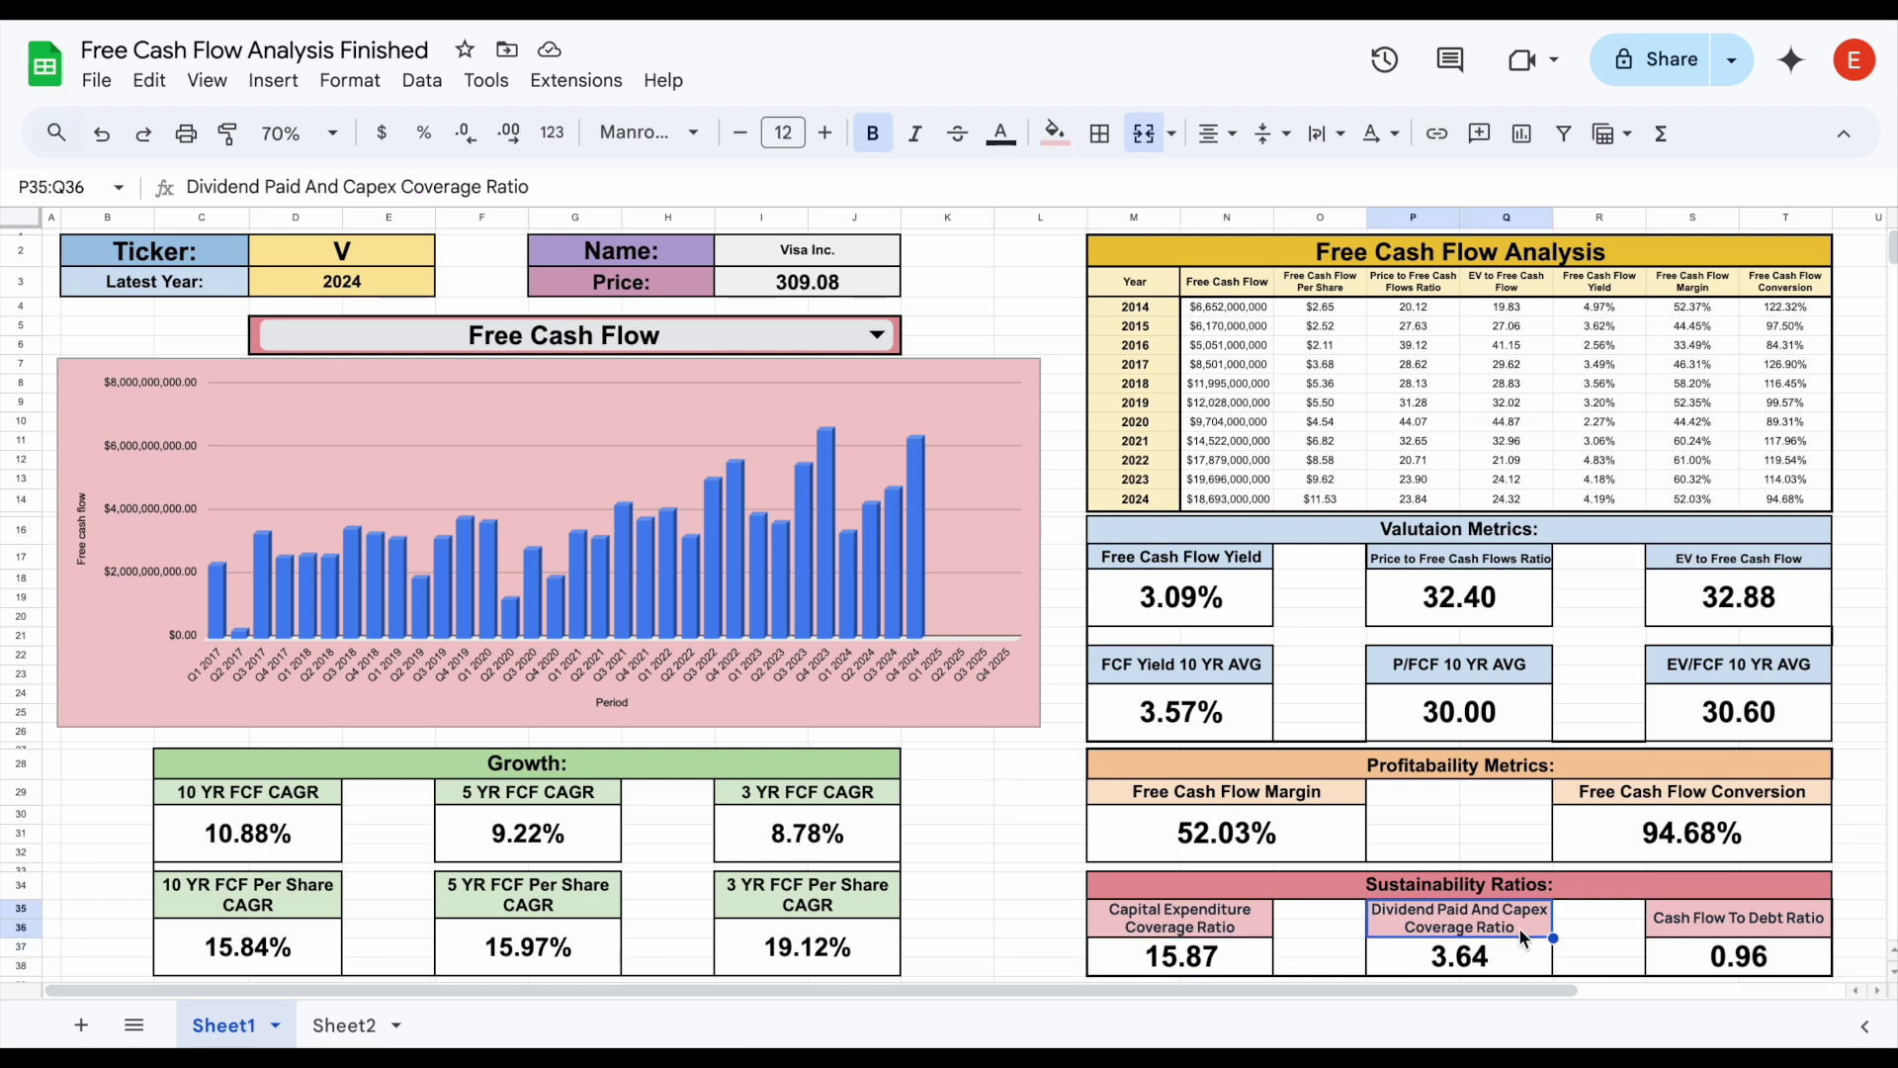
left_click(1515, 961)
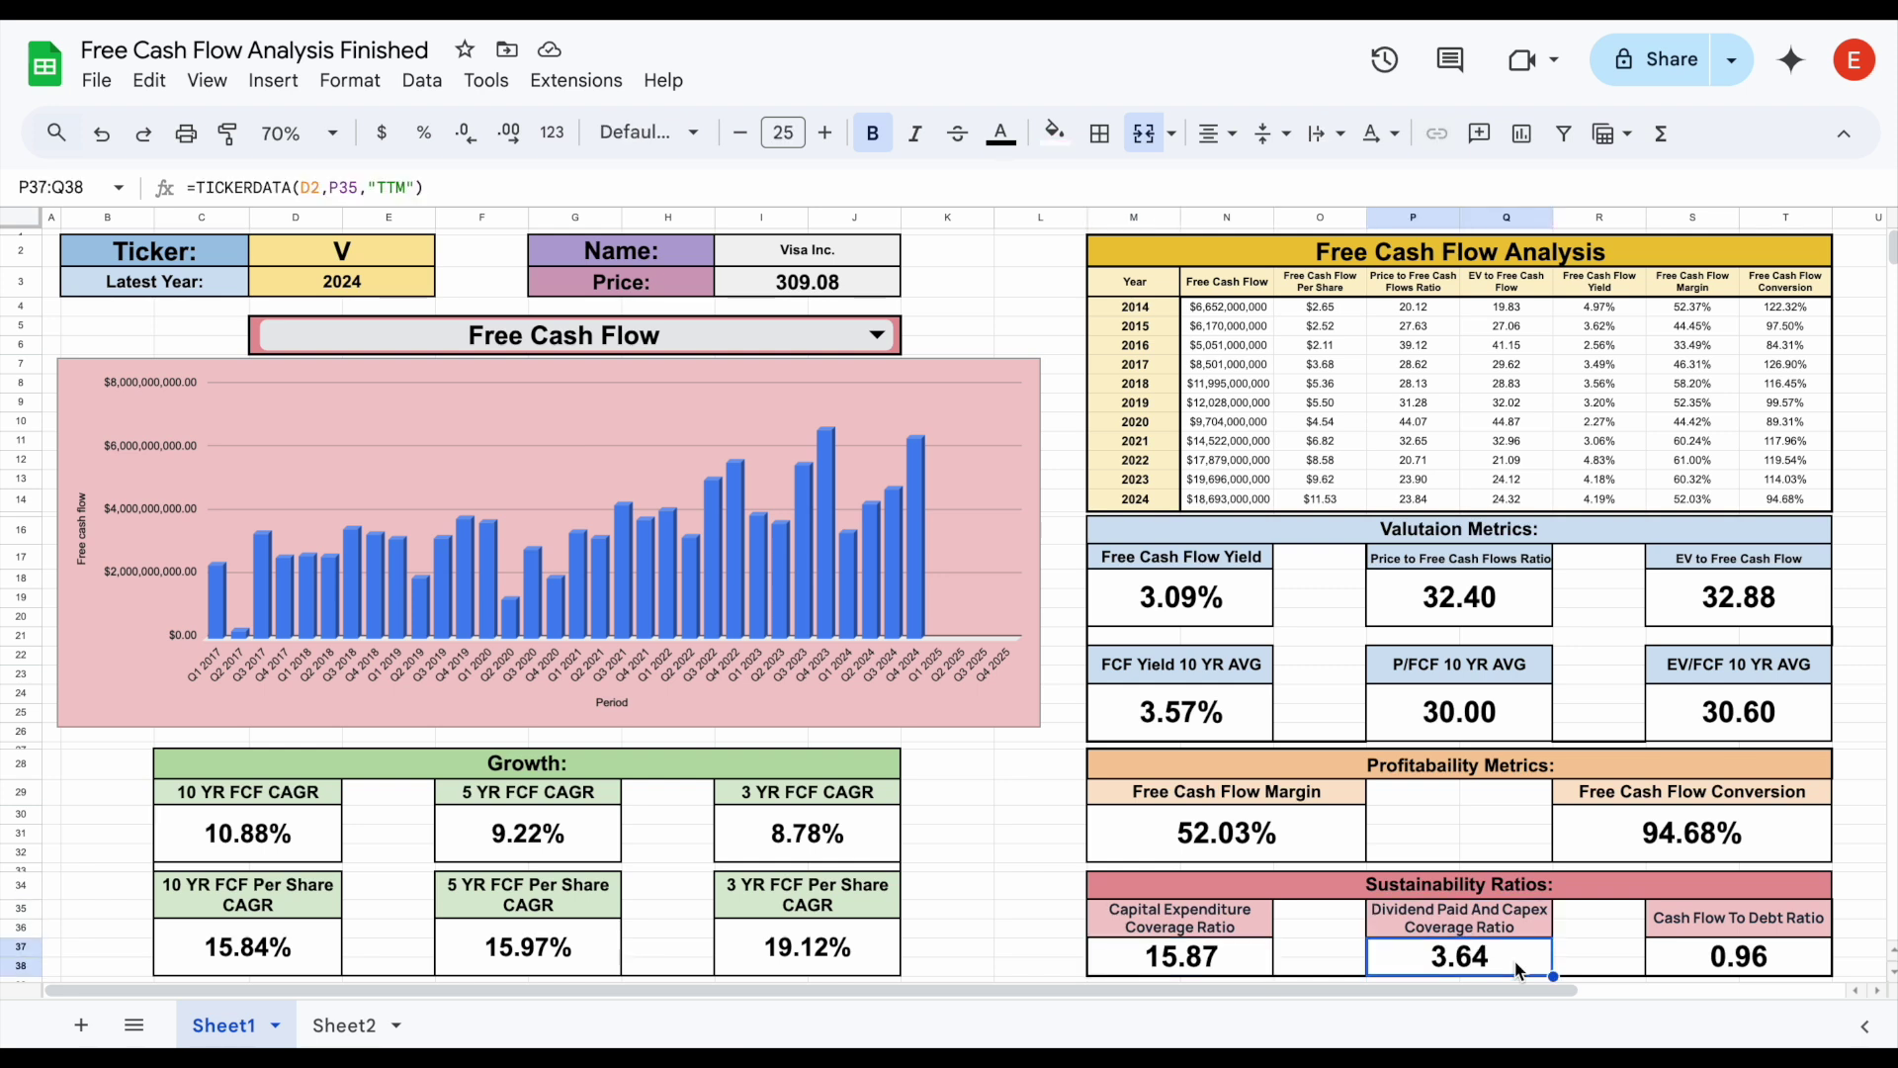
left_click(1532, 933)
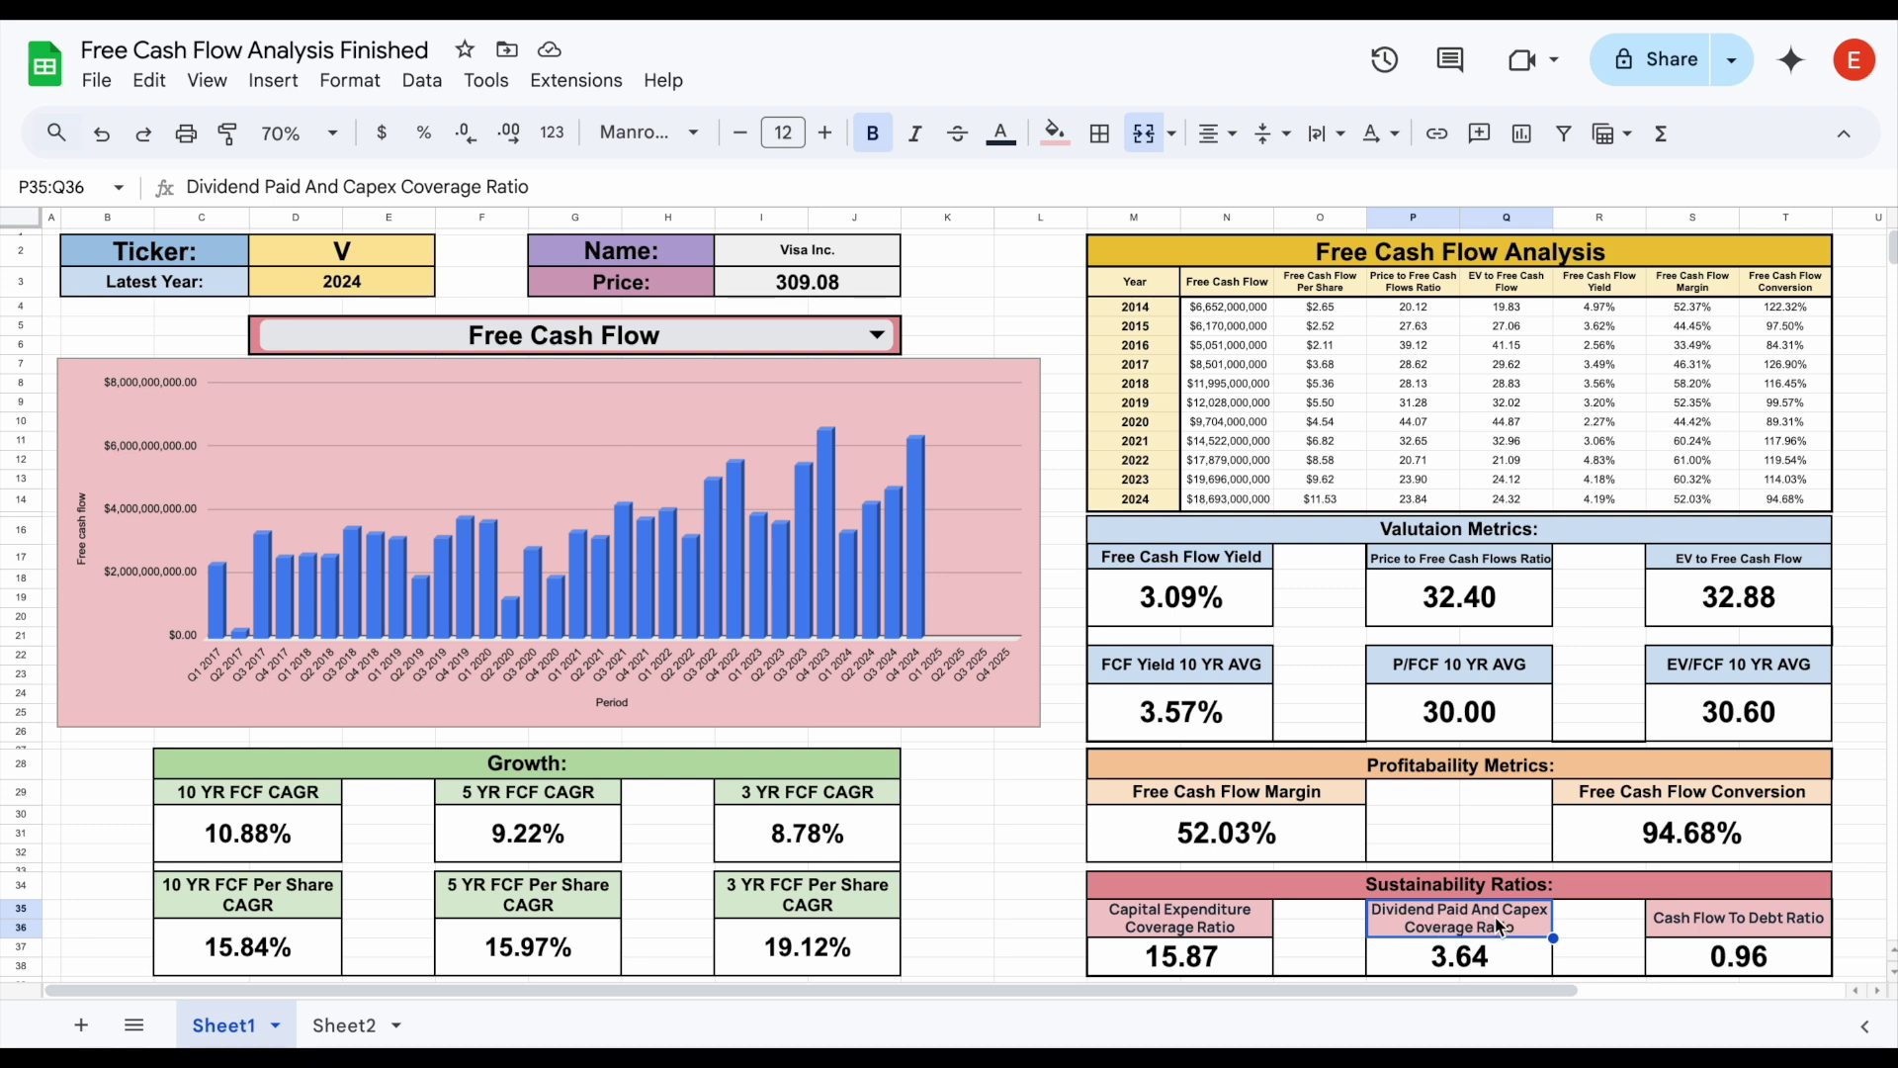
left_click(1504, 961)
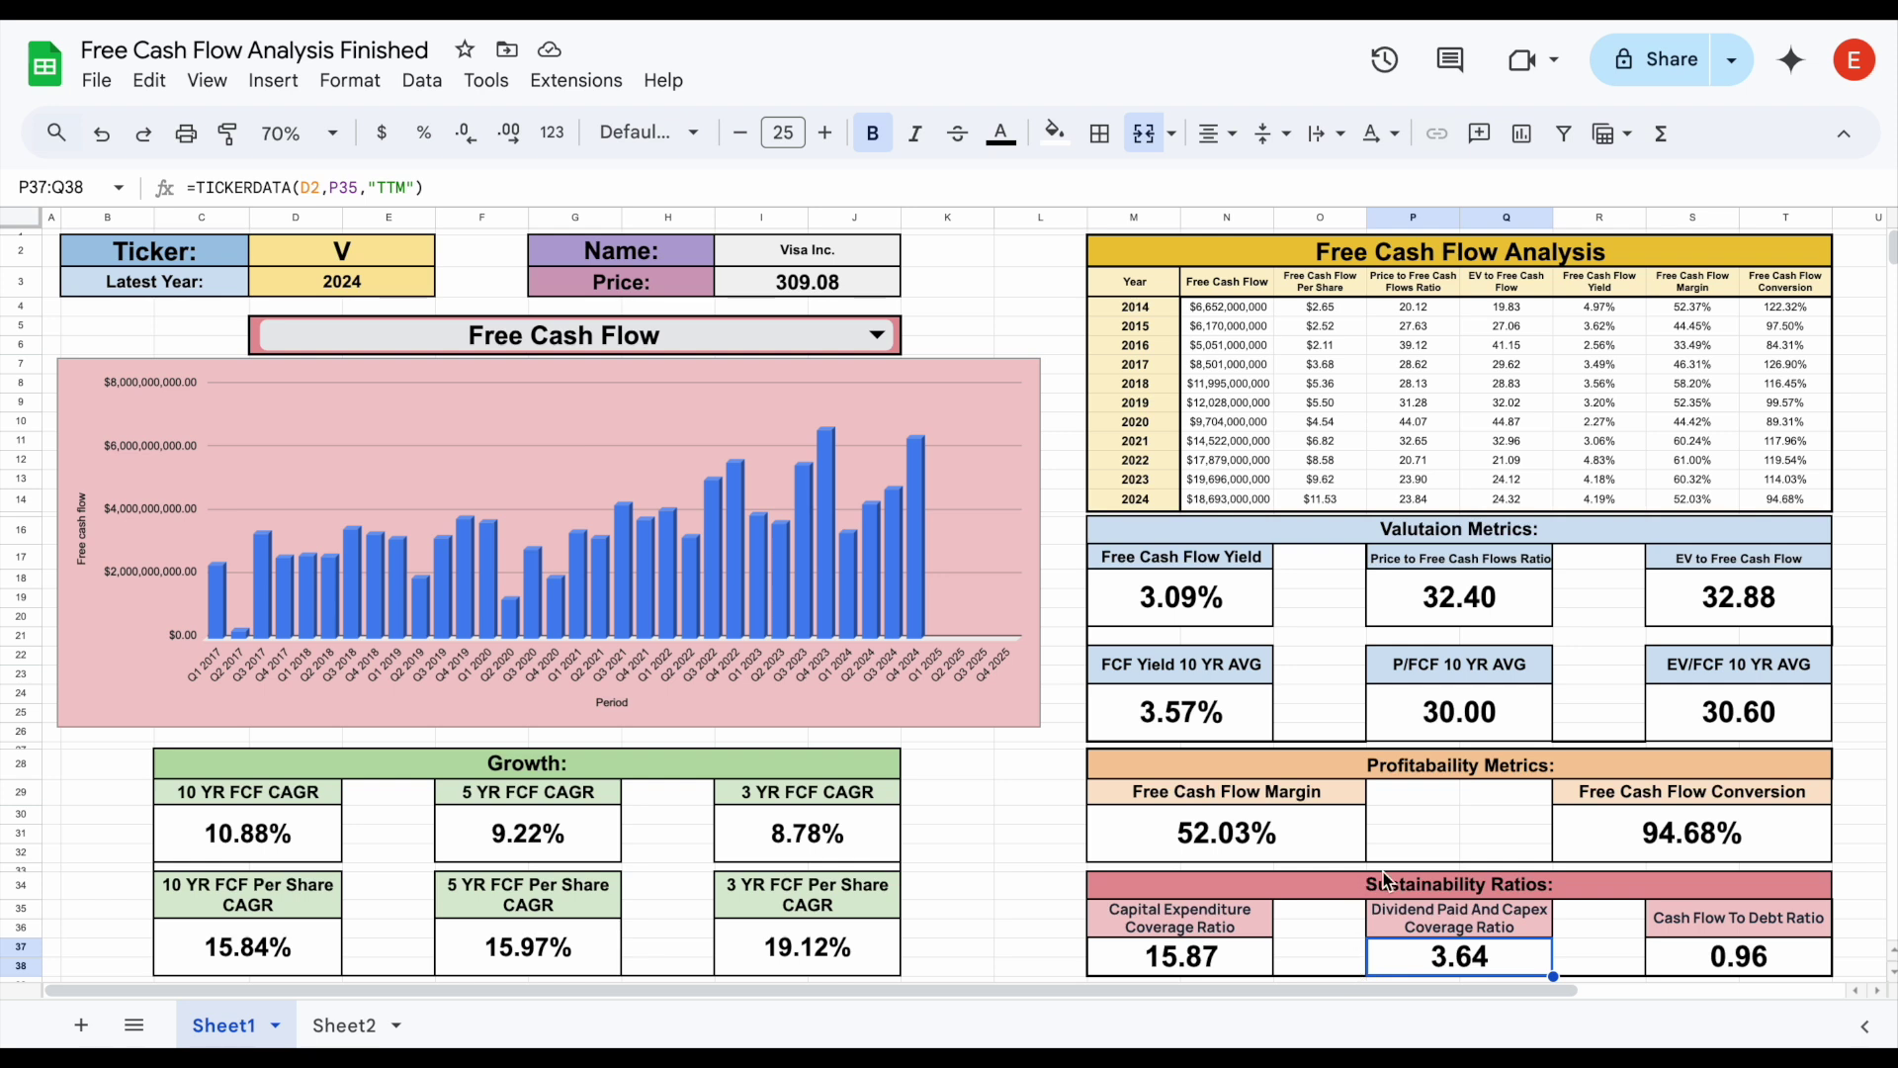
left_click(1515, 931)
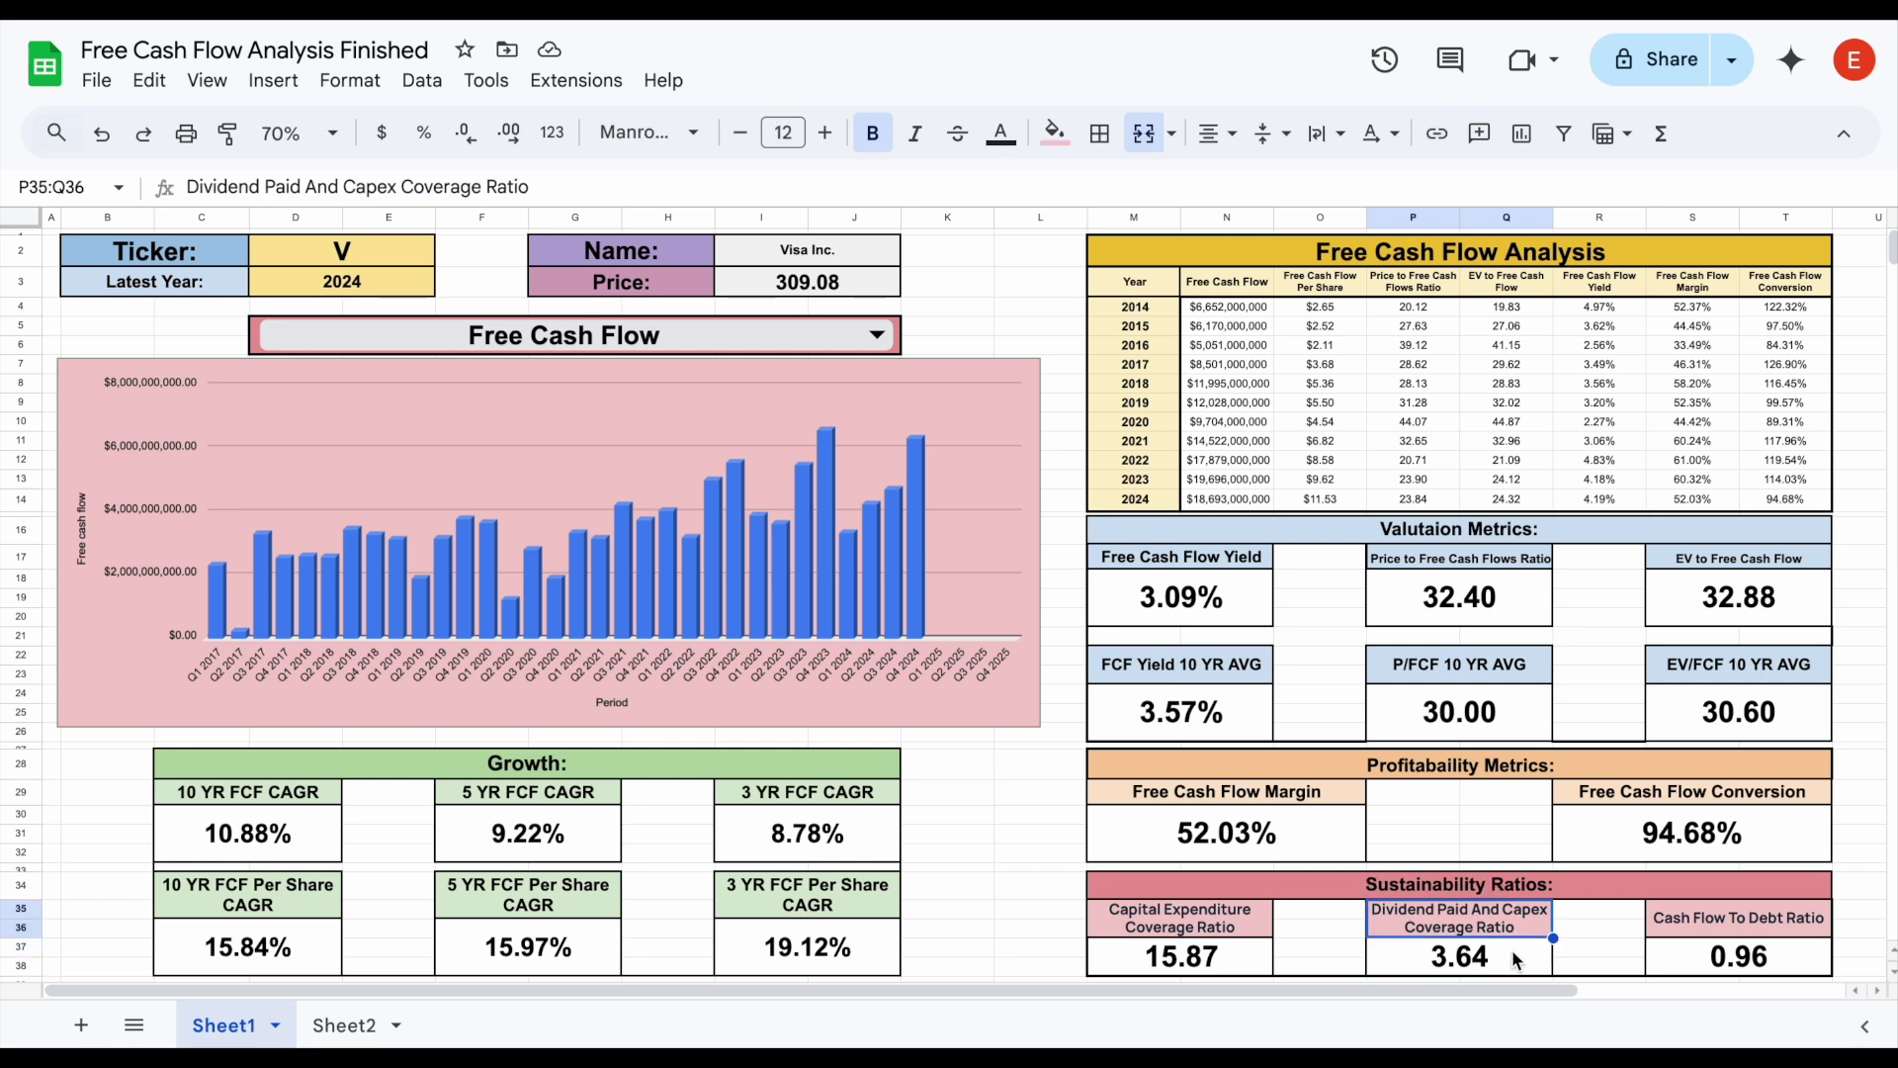
left_click(1515, 958)
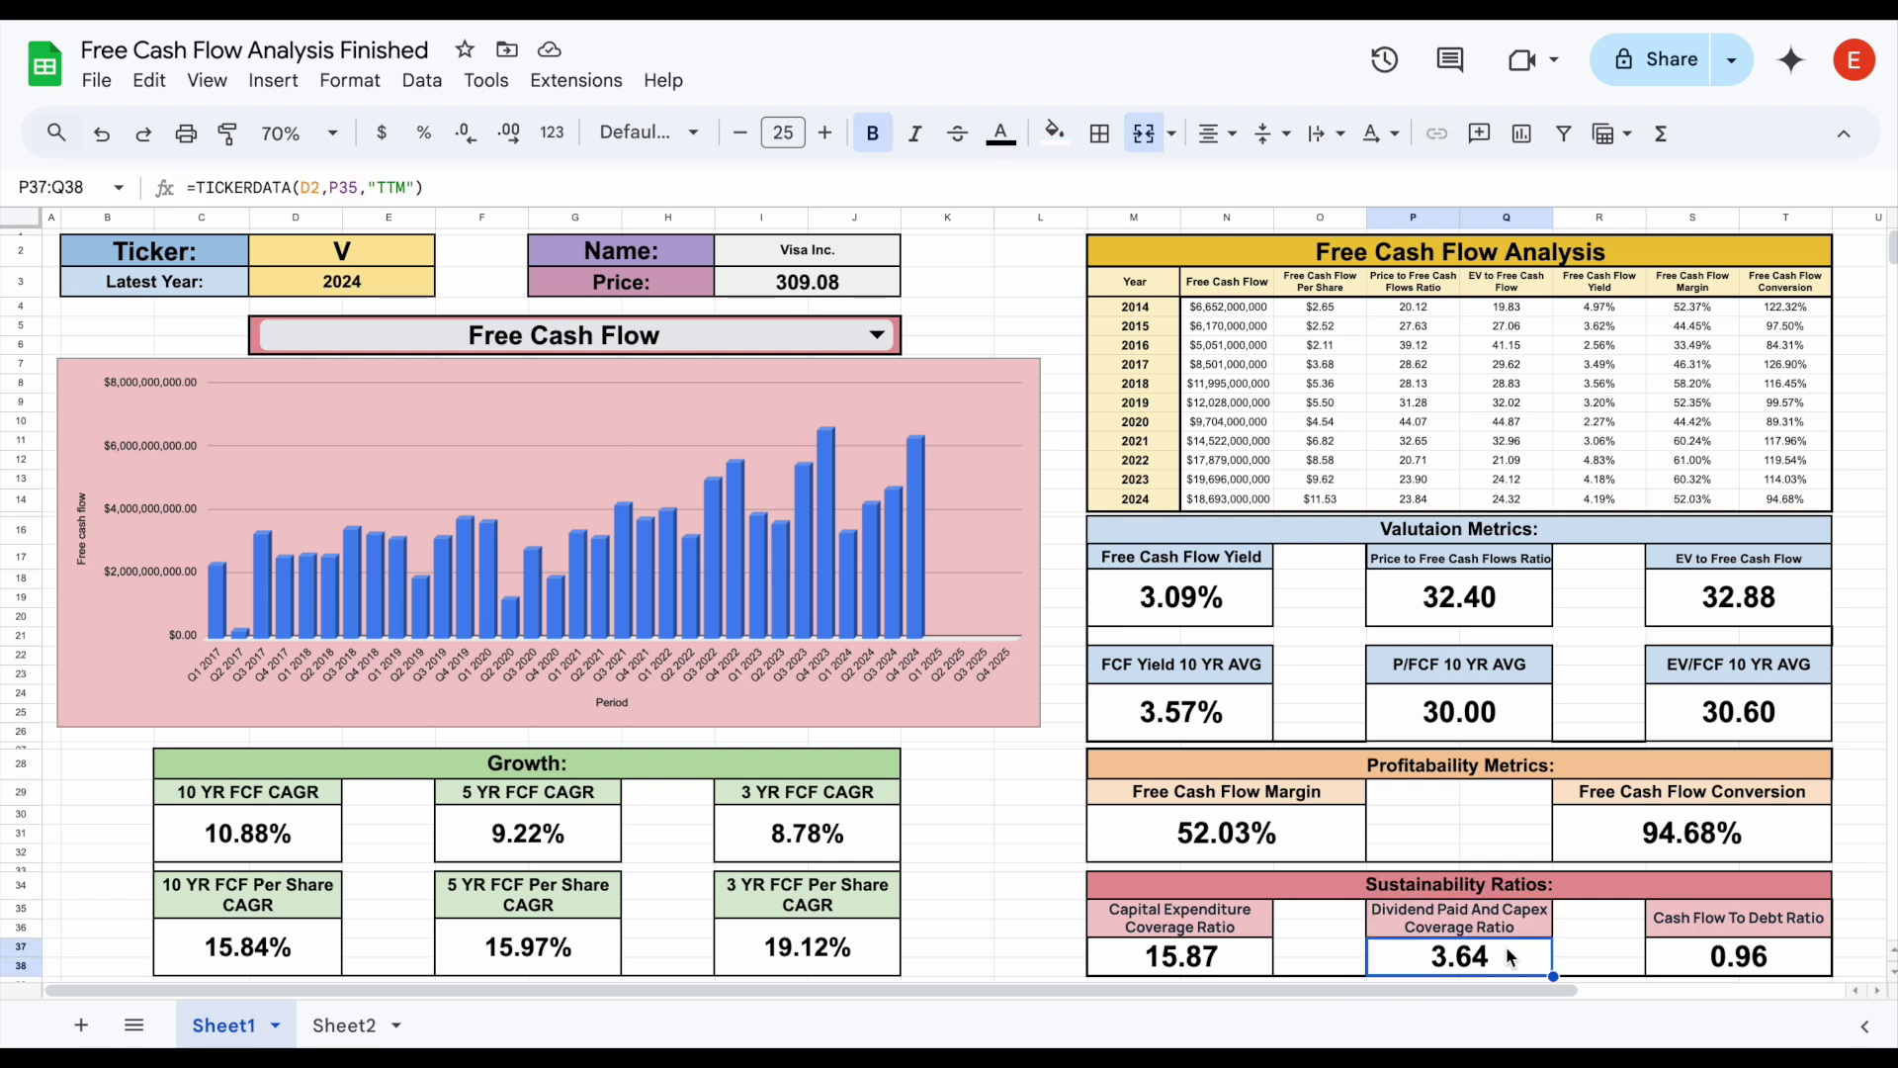
- Examine the Cash Flow To Debt Ratio, and recheck the other two sustainability ratios alongside it
left_click_drag(1778, 926, 1794, 967)
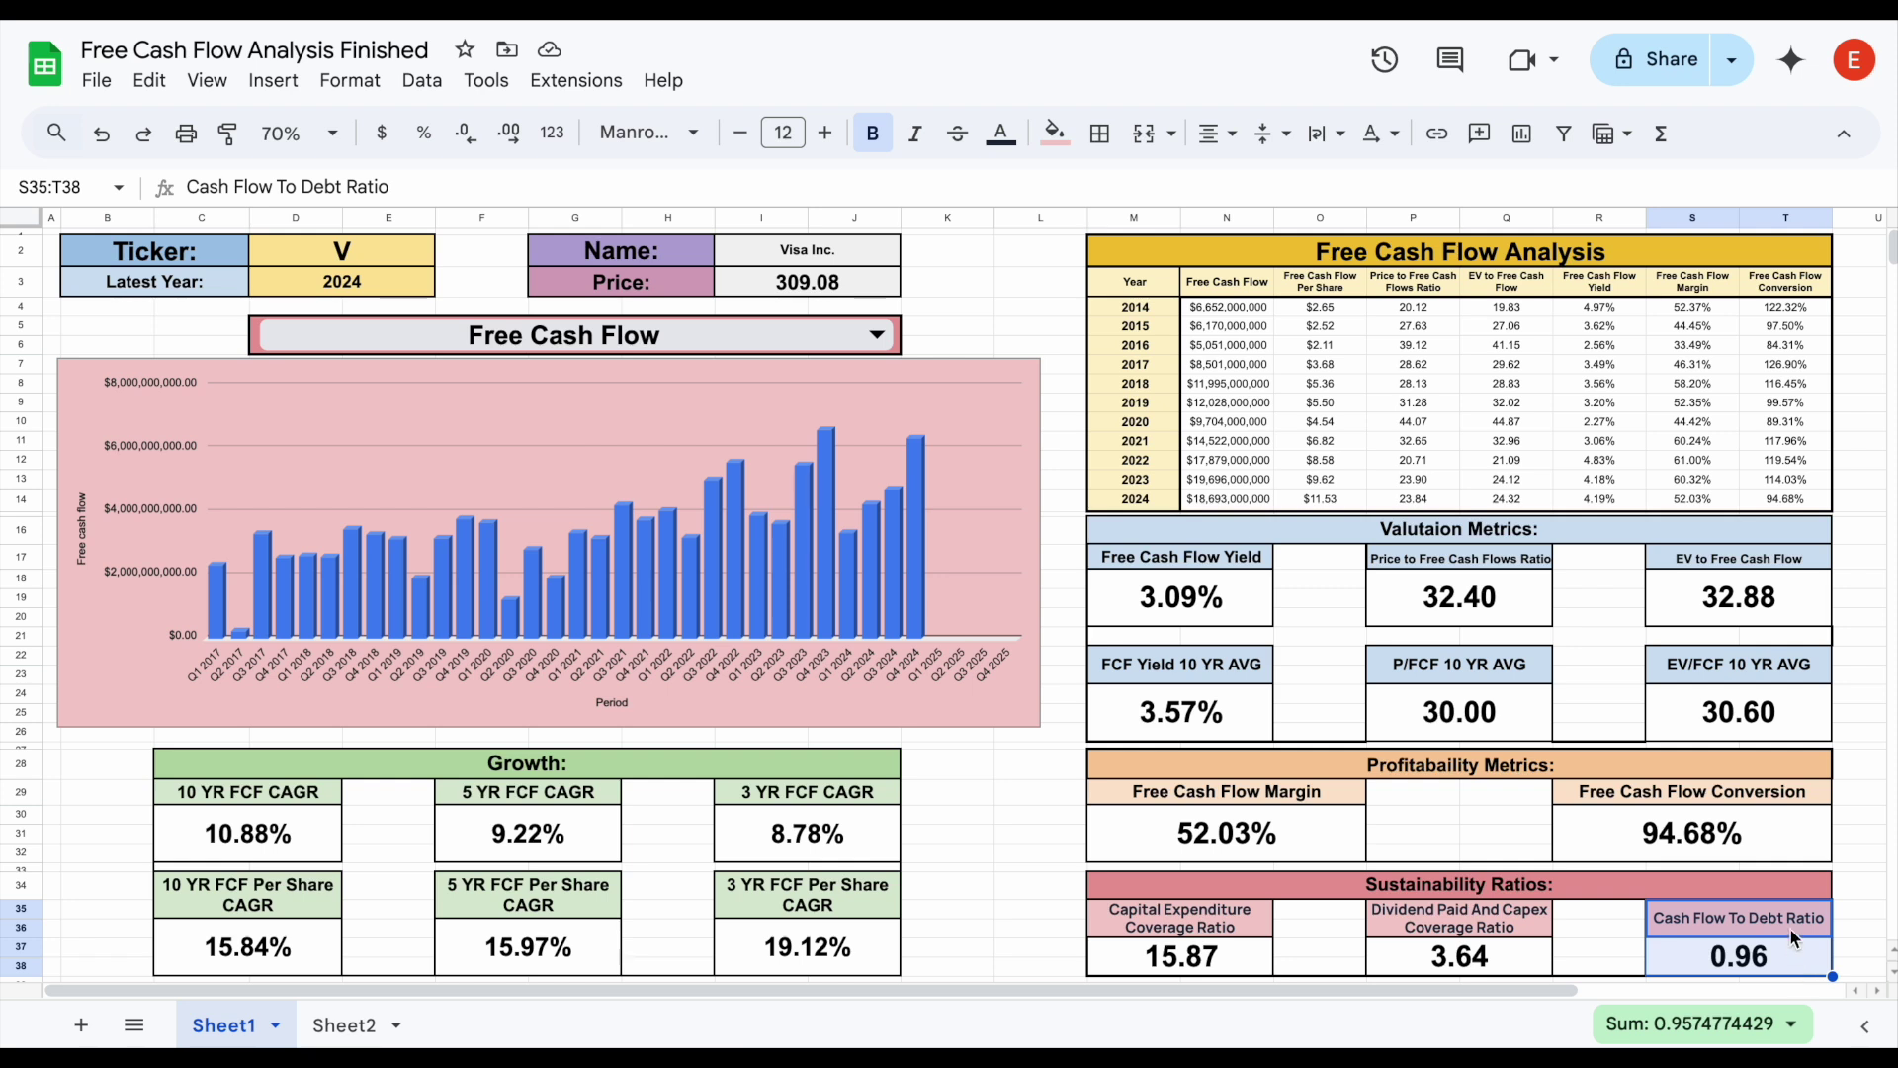
left_click(1793, 957)
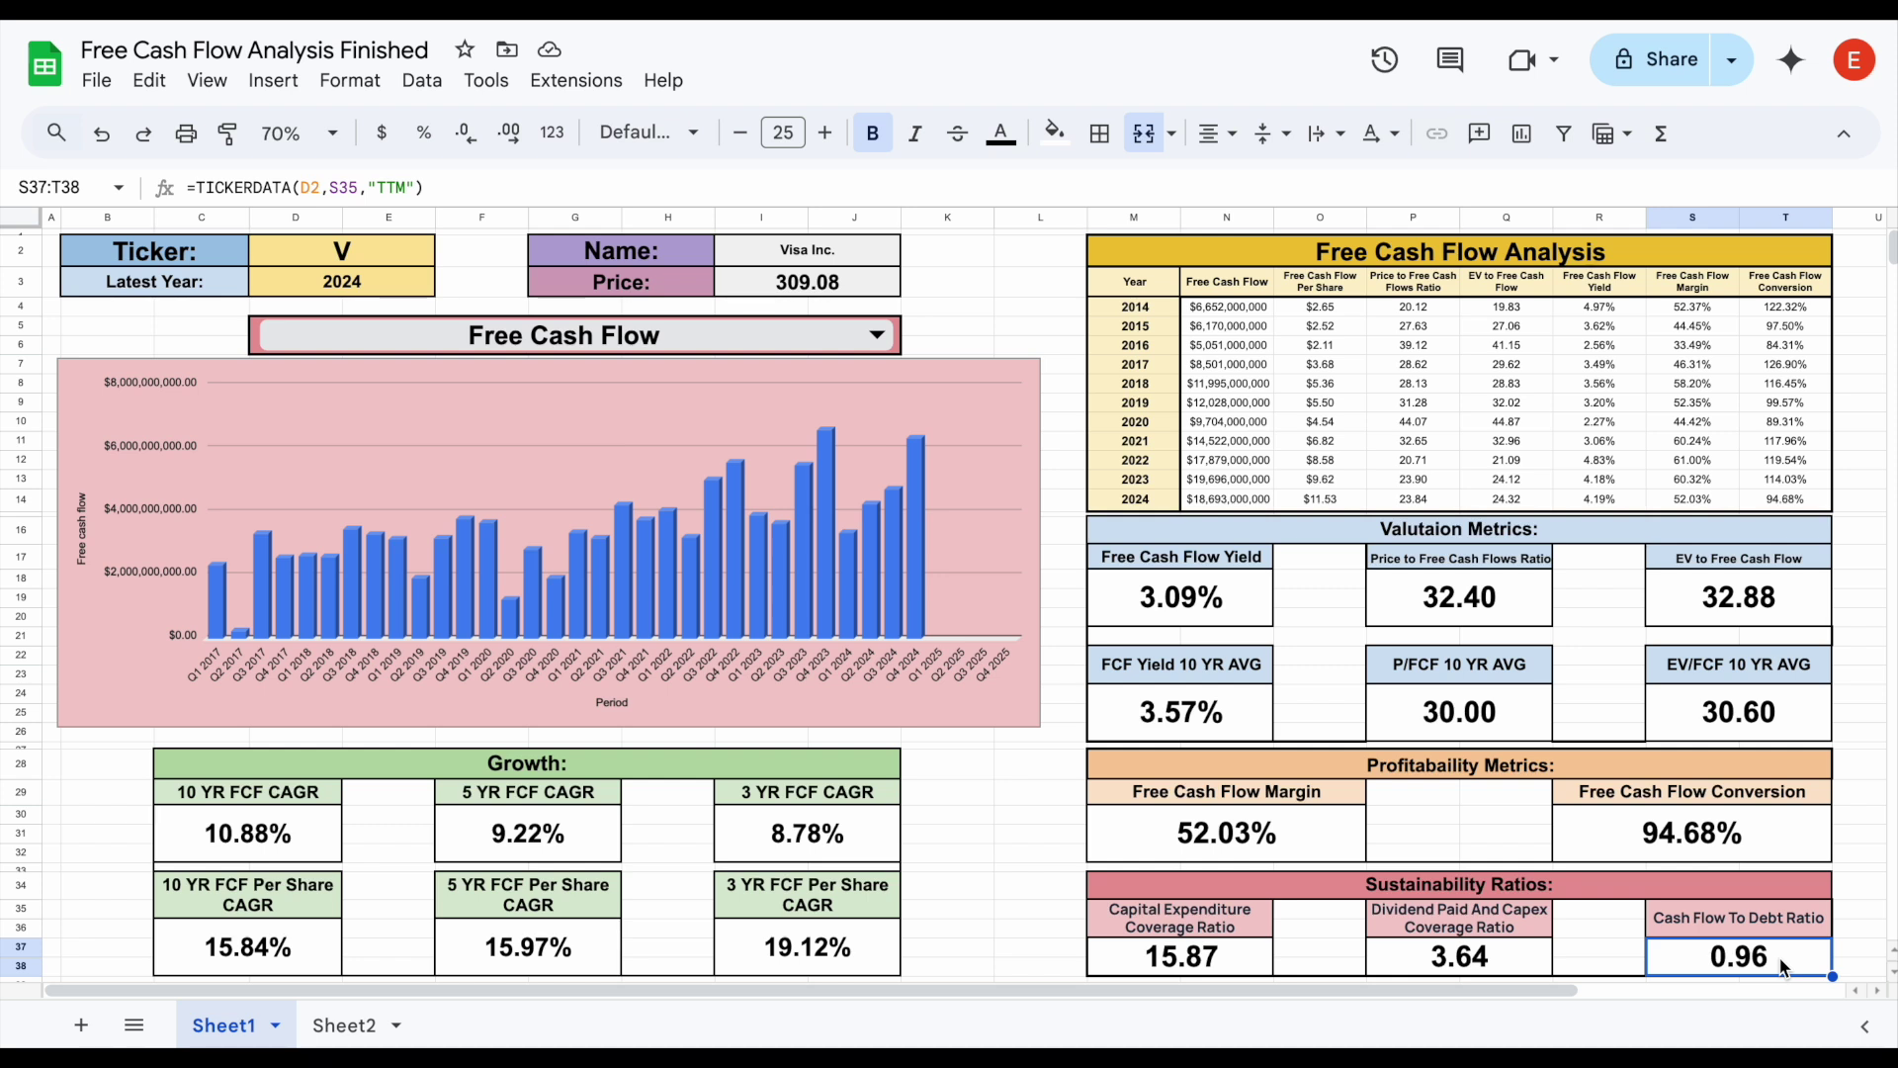
left_click(1517, 951)
left_click(1246, 957)
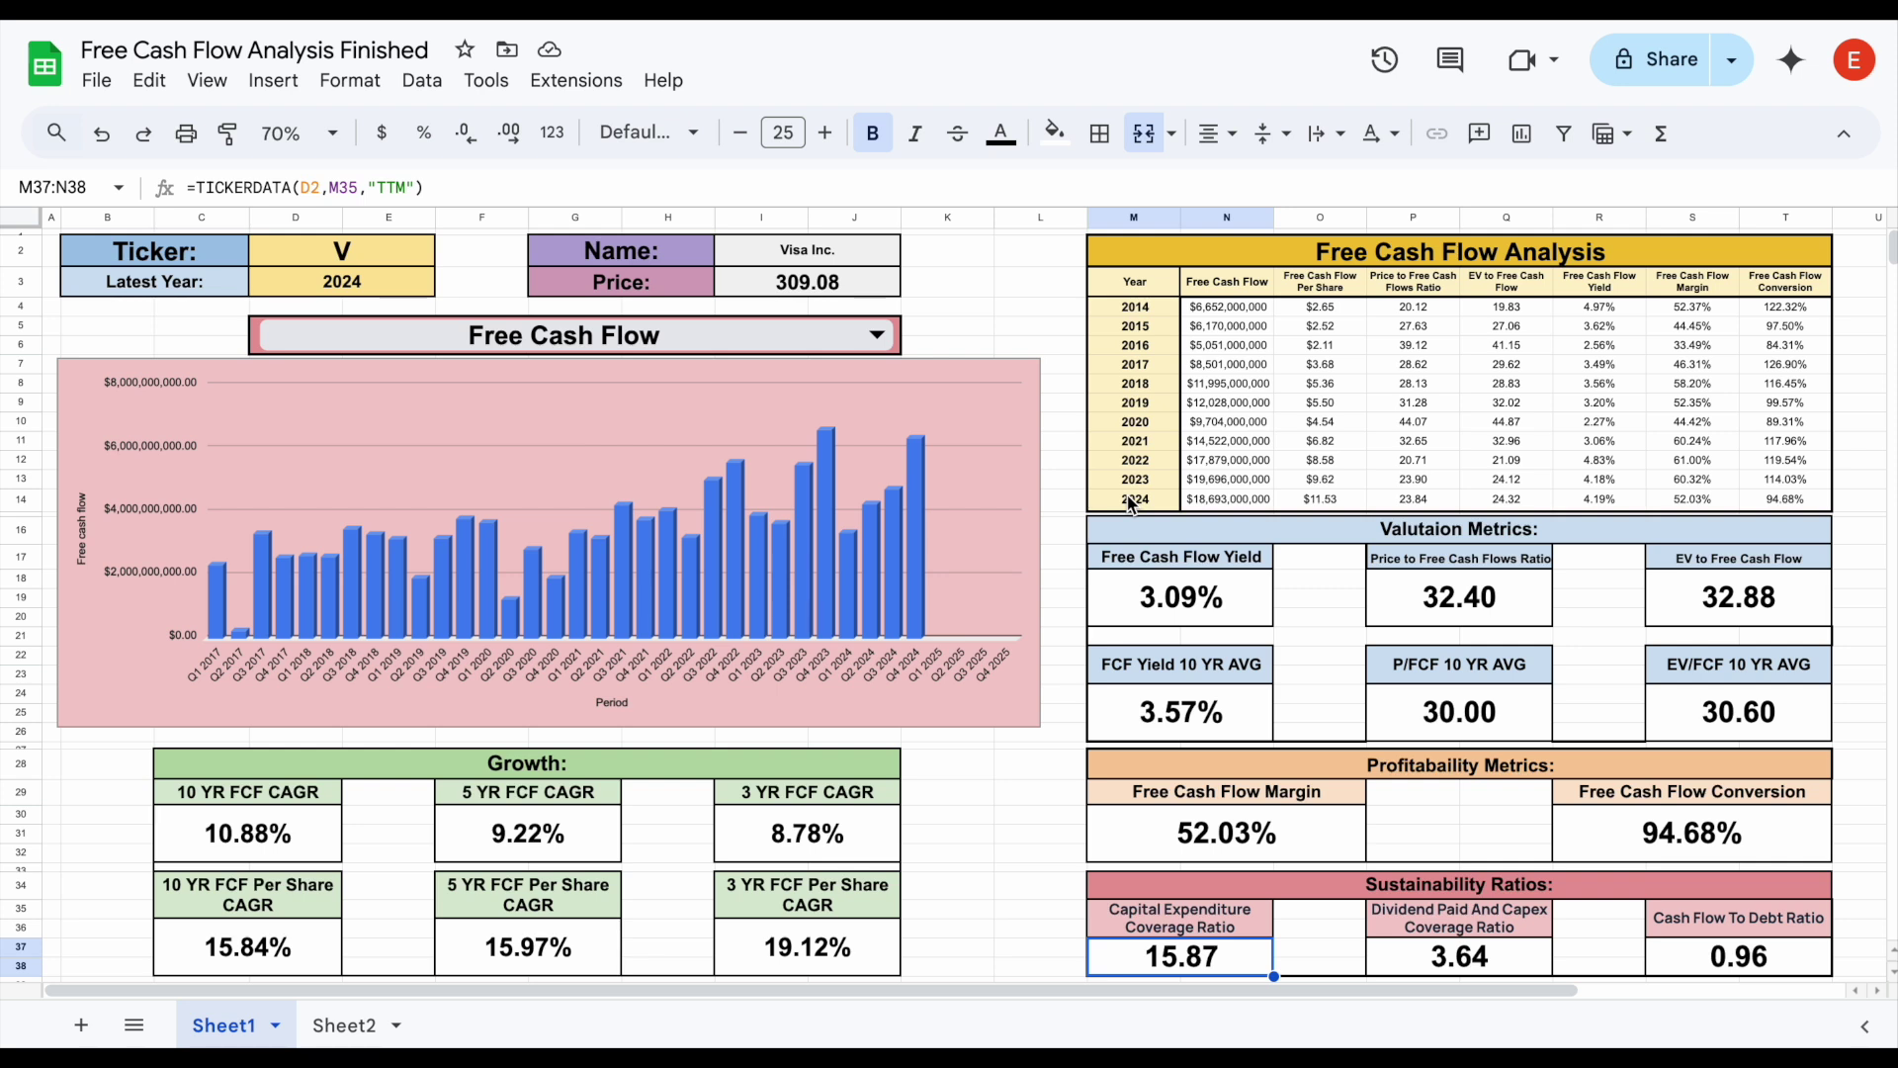
- Recap the dashboard, revisiting the profitability metrics, the free cash flow margin and the yearly Free Cash Flow Analysis table
left_click(1630, 764)
left_click(1337, 822)
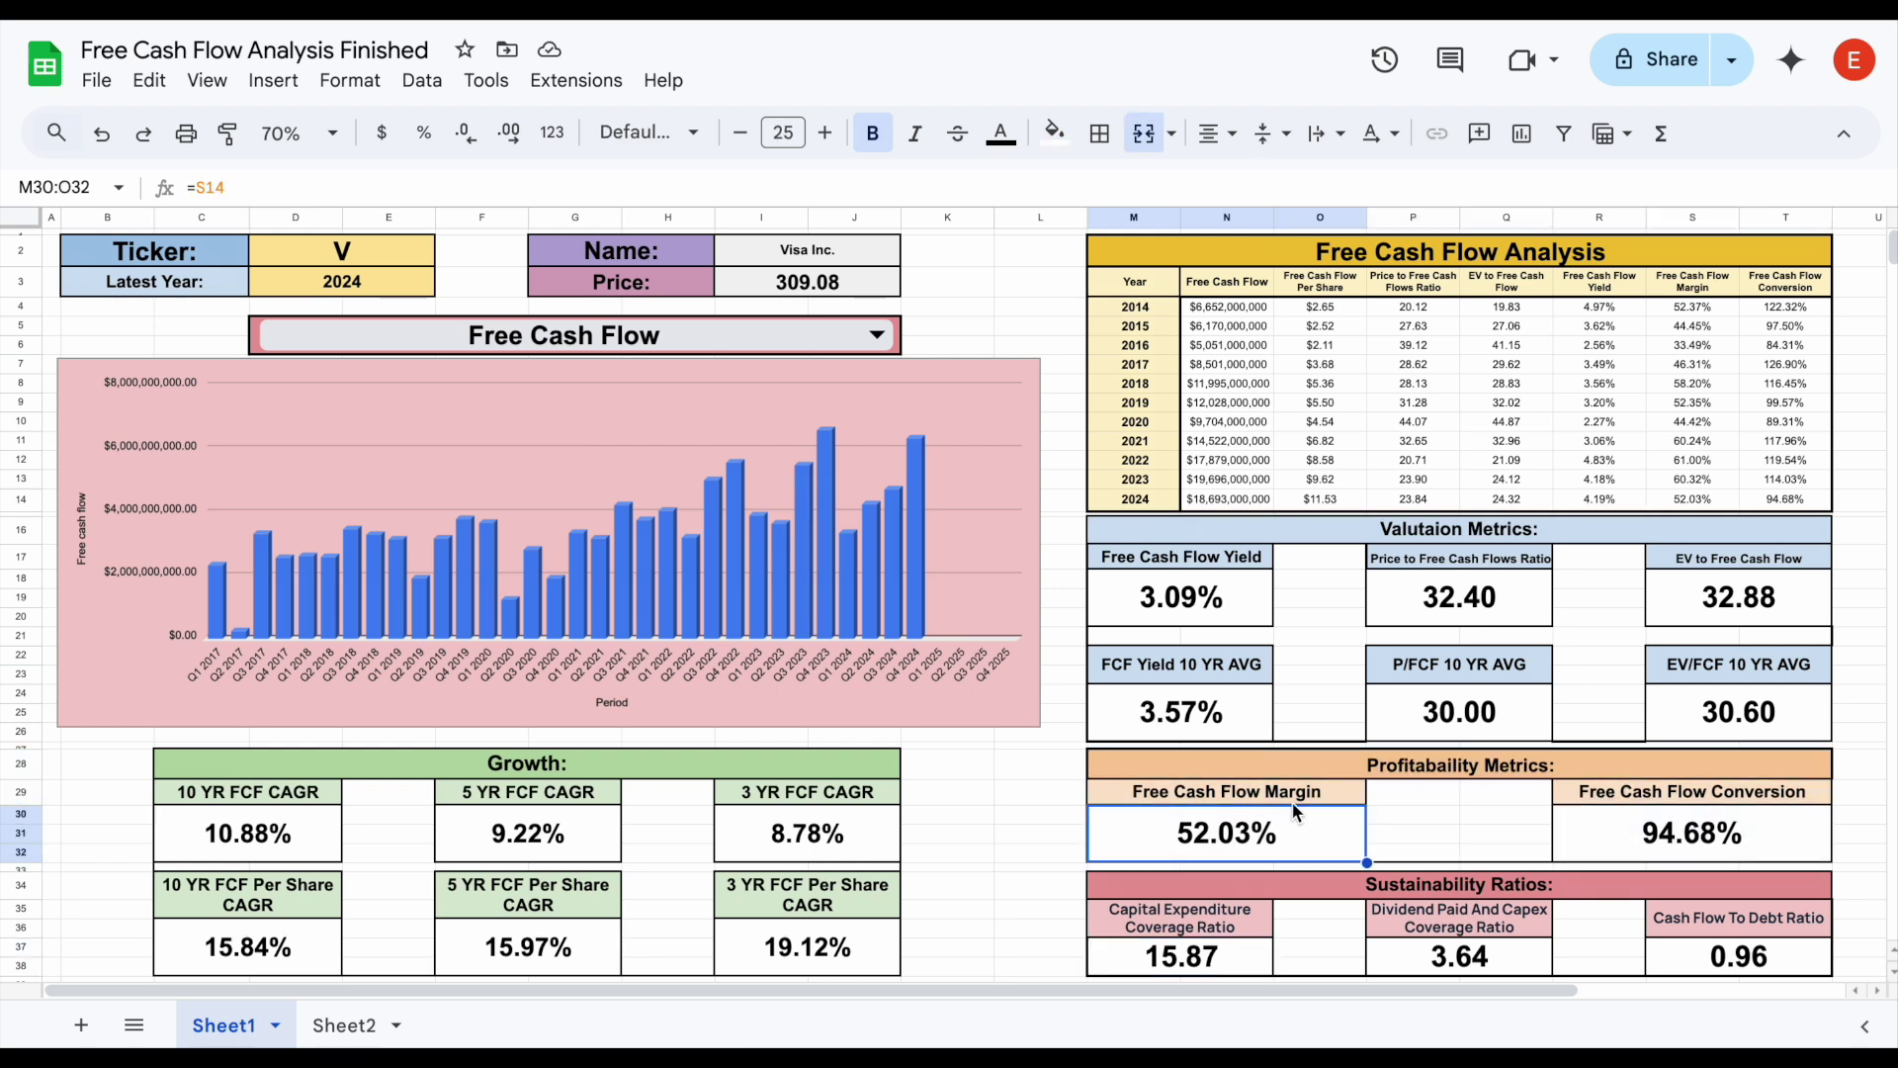
left_click(947, 792)
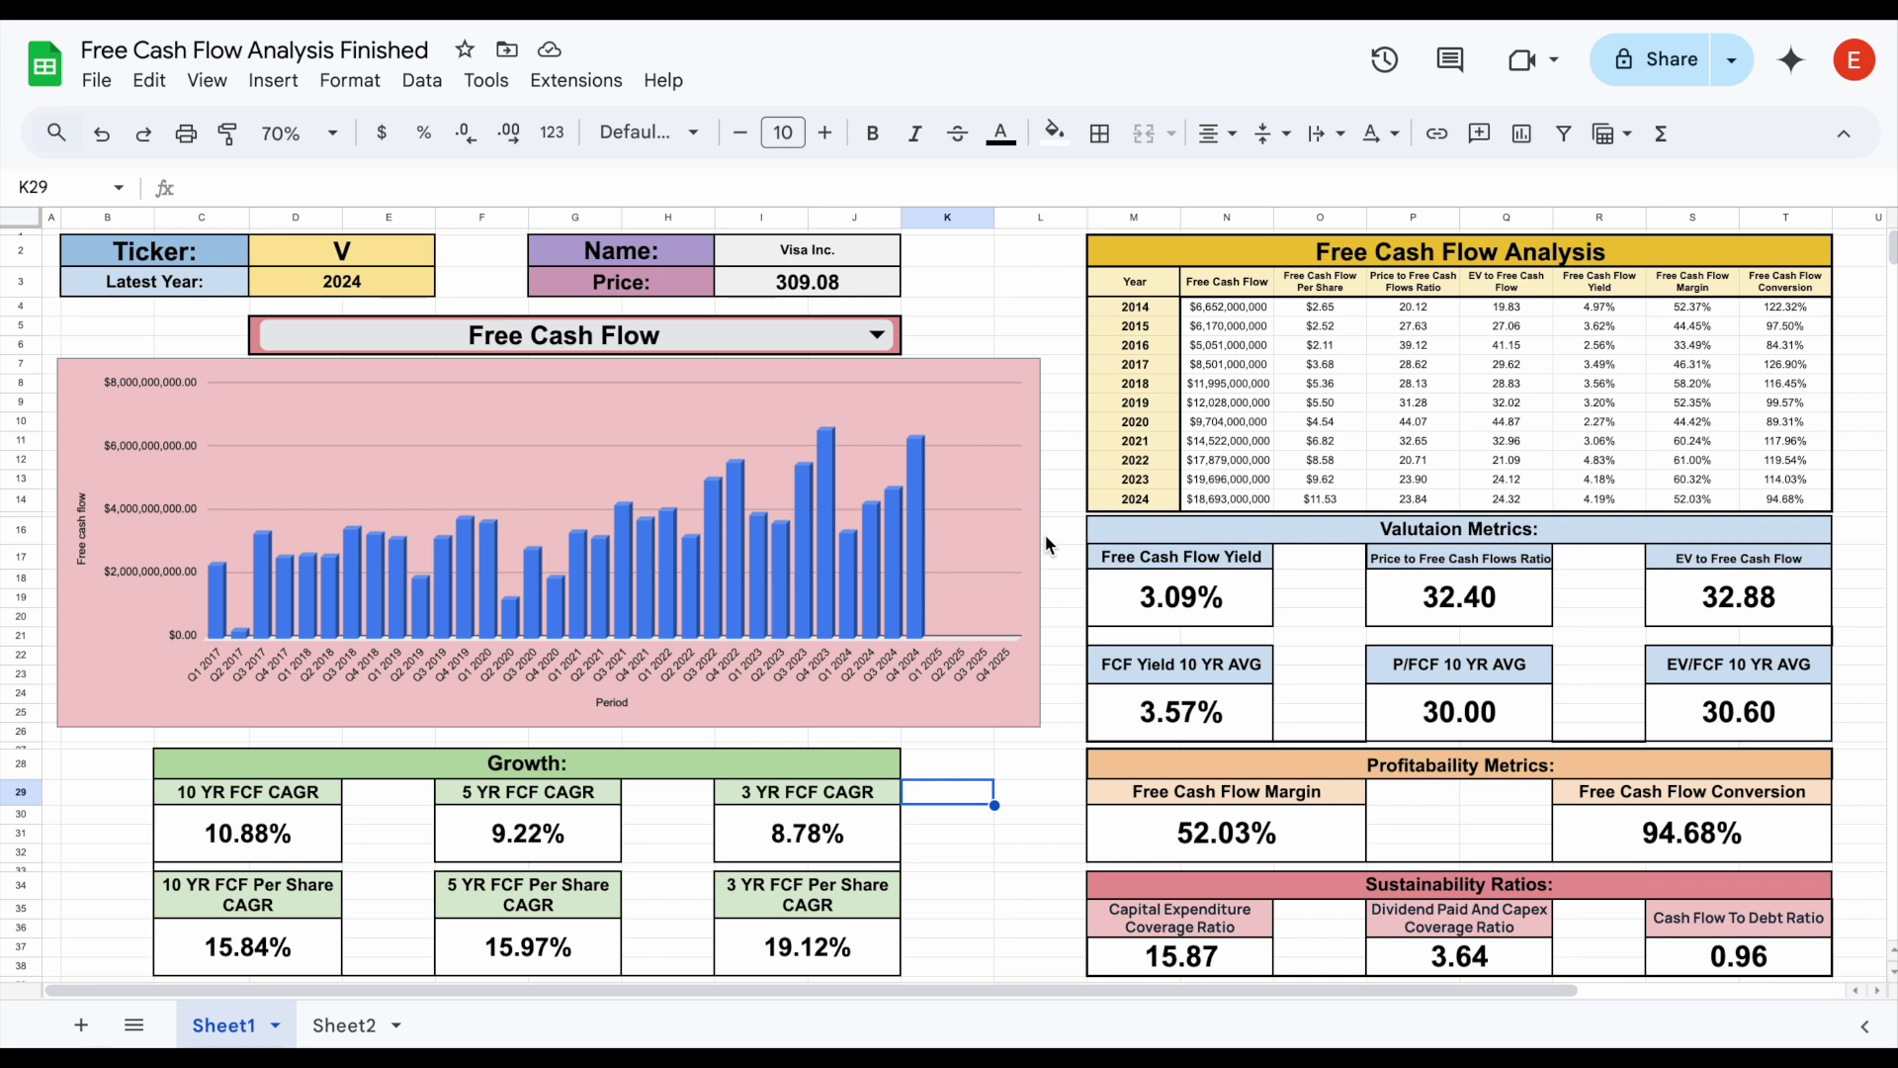
left_click(1311, 351)
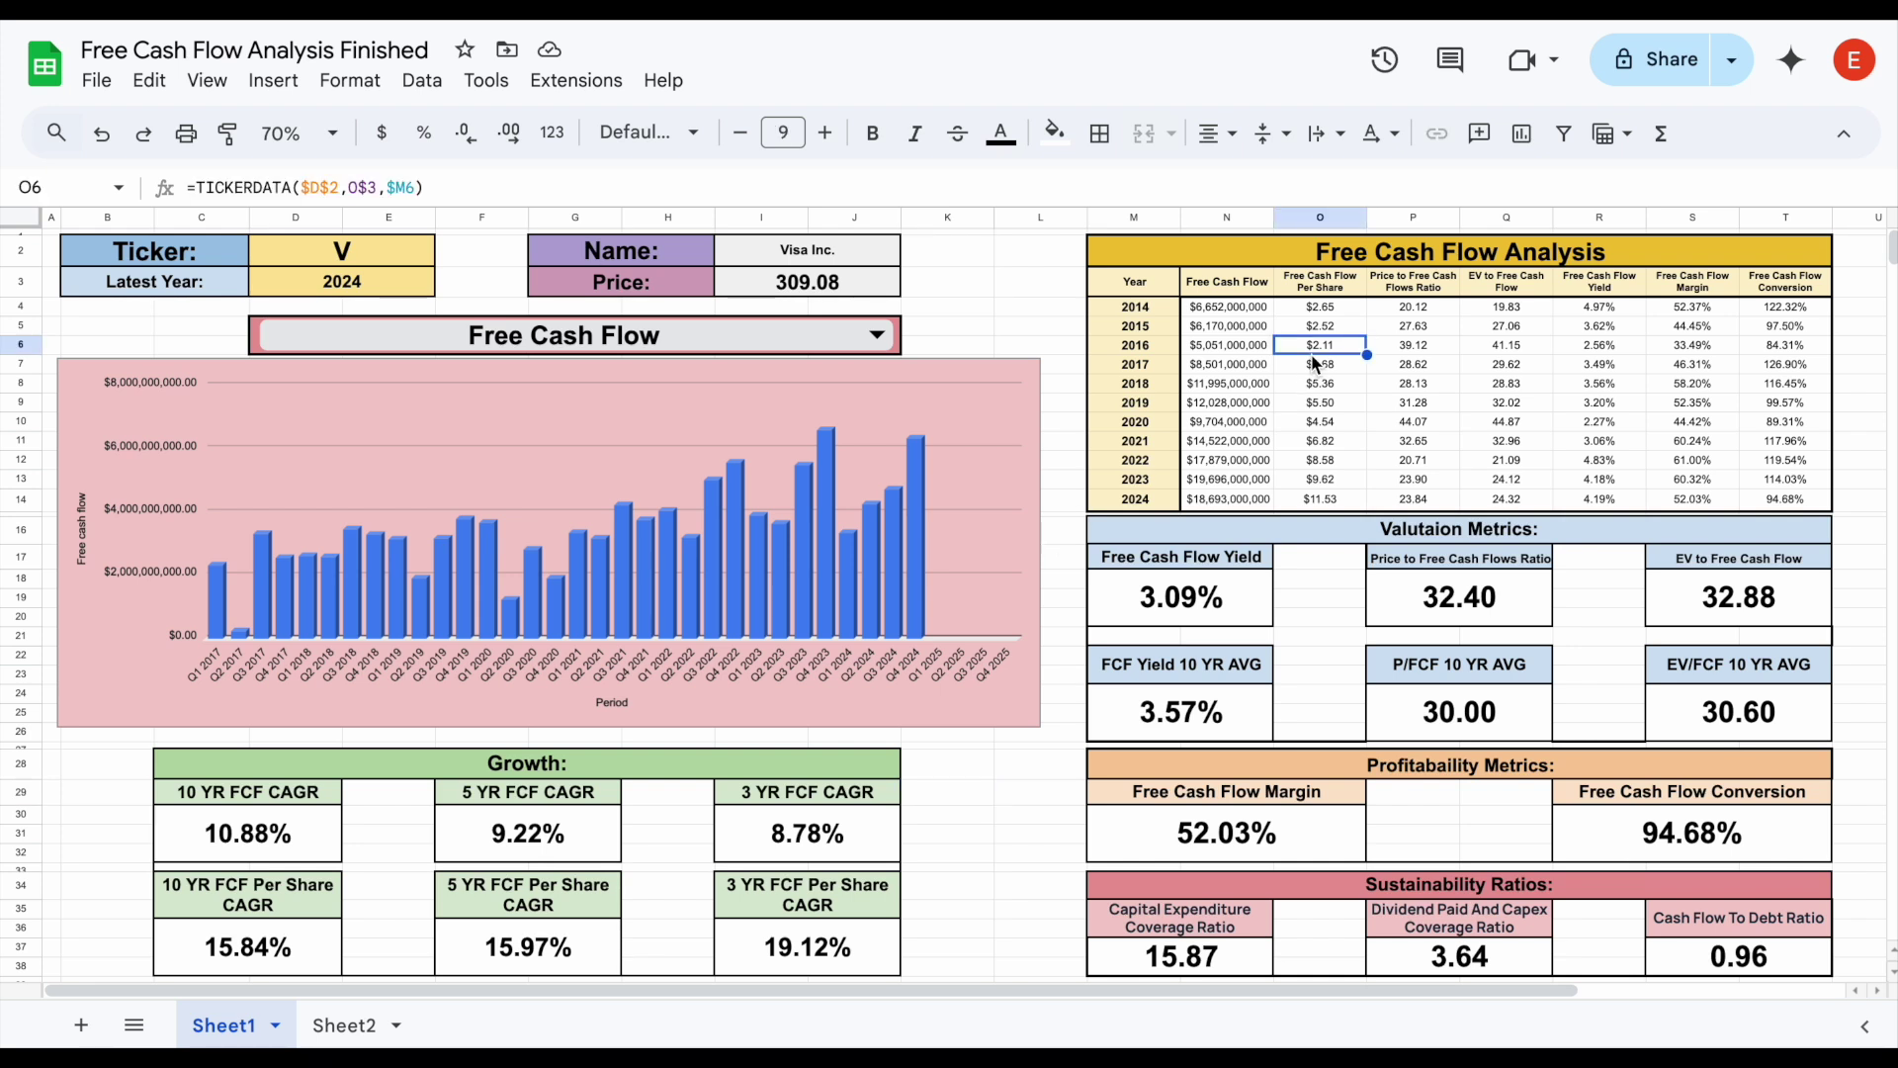